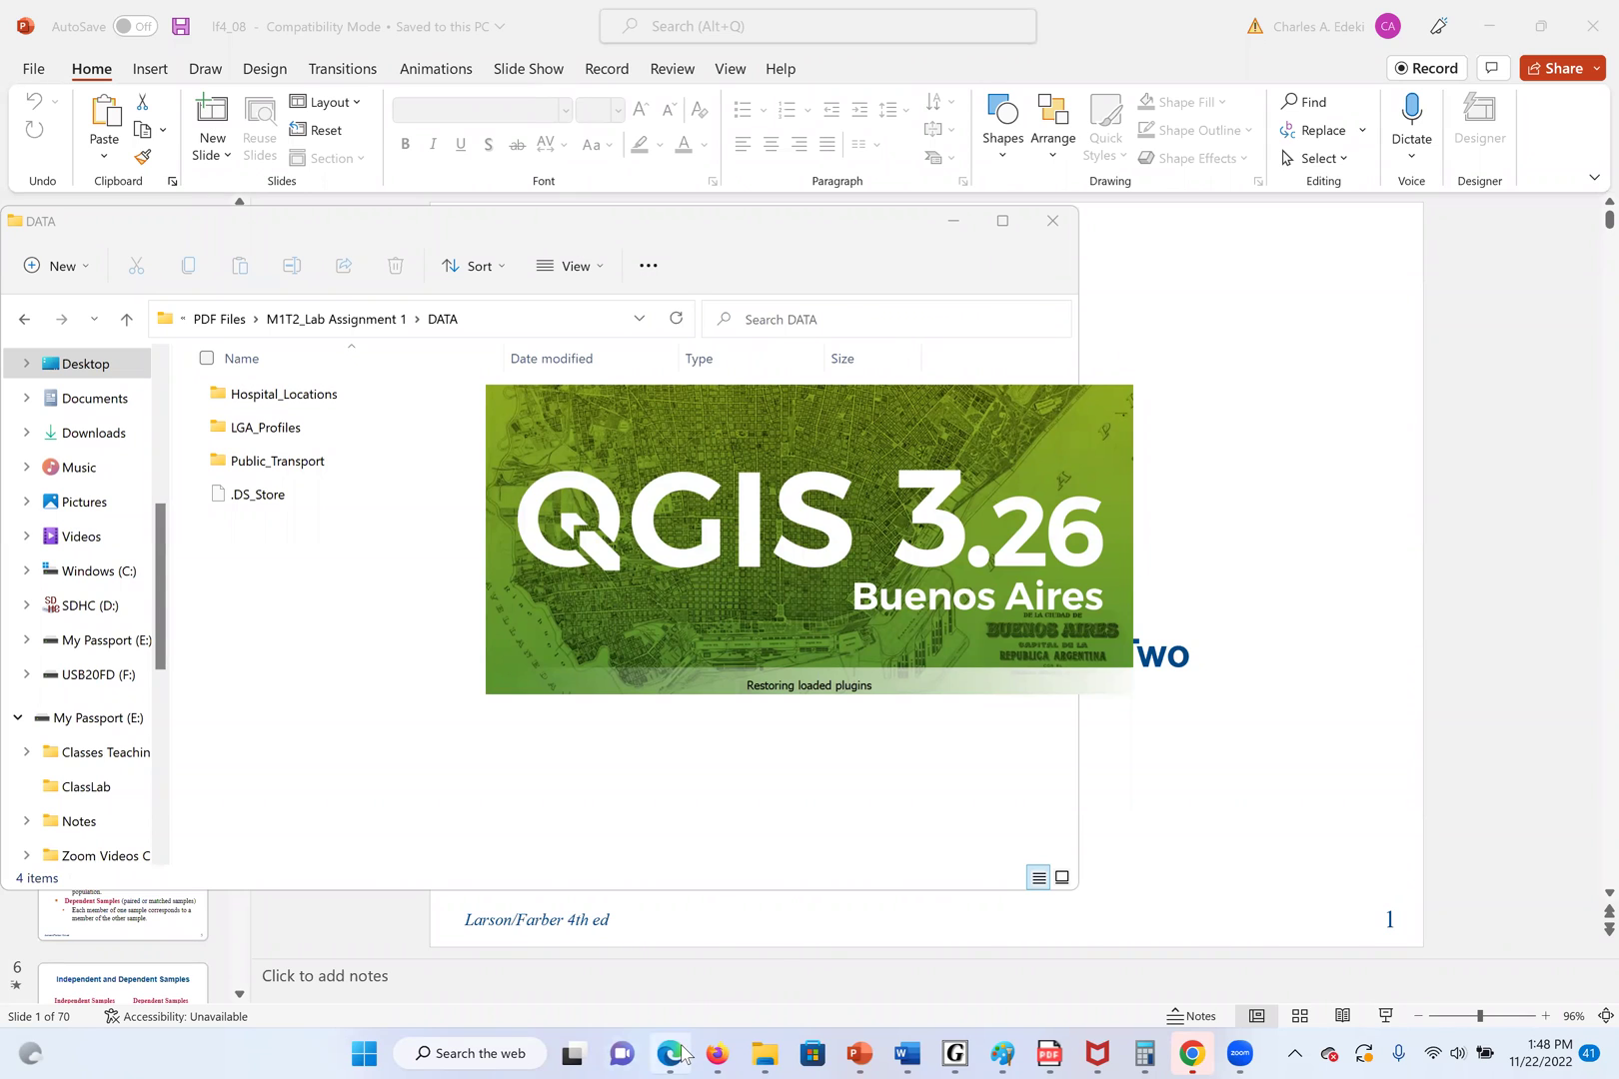
Switch to Microsoft Edge and look through the lab PDFs and zip files in the PH775 course content
{"action": "mouse_move", "coordinate": [673, 1056]}
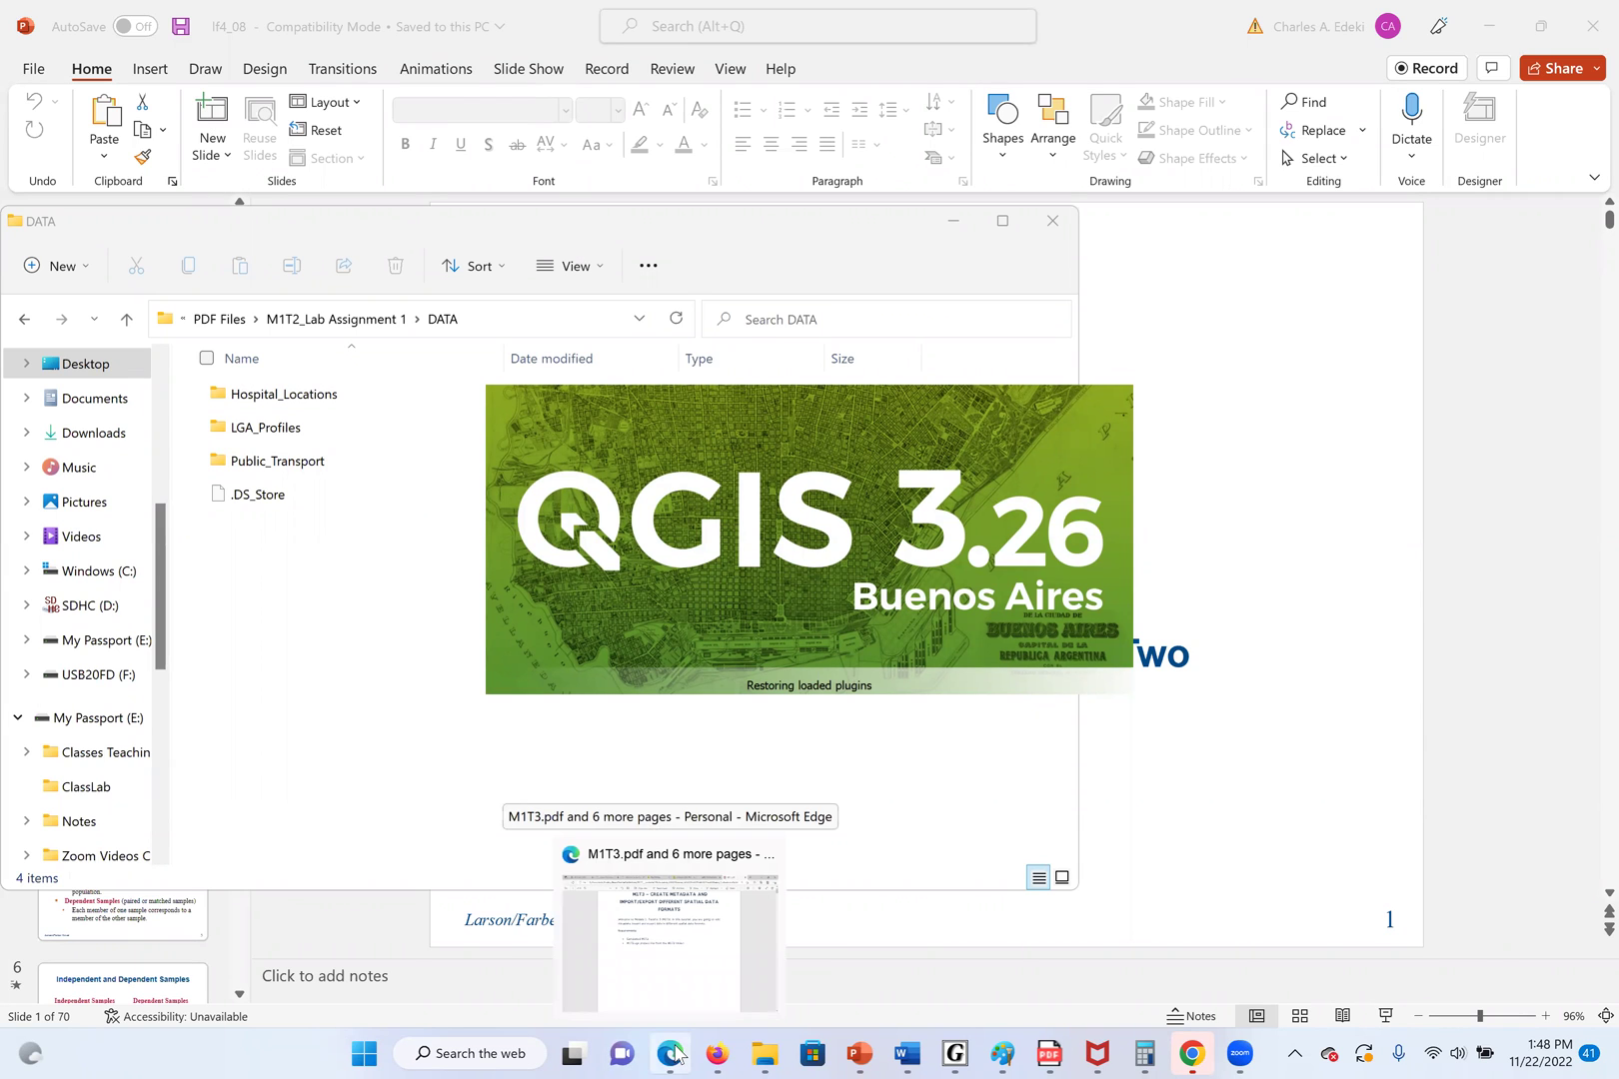
{"action": "left_click", "coordinate": [674, 1056]}
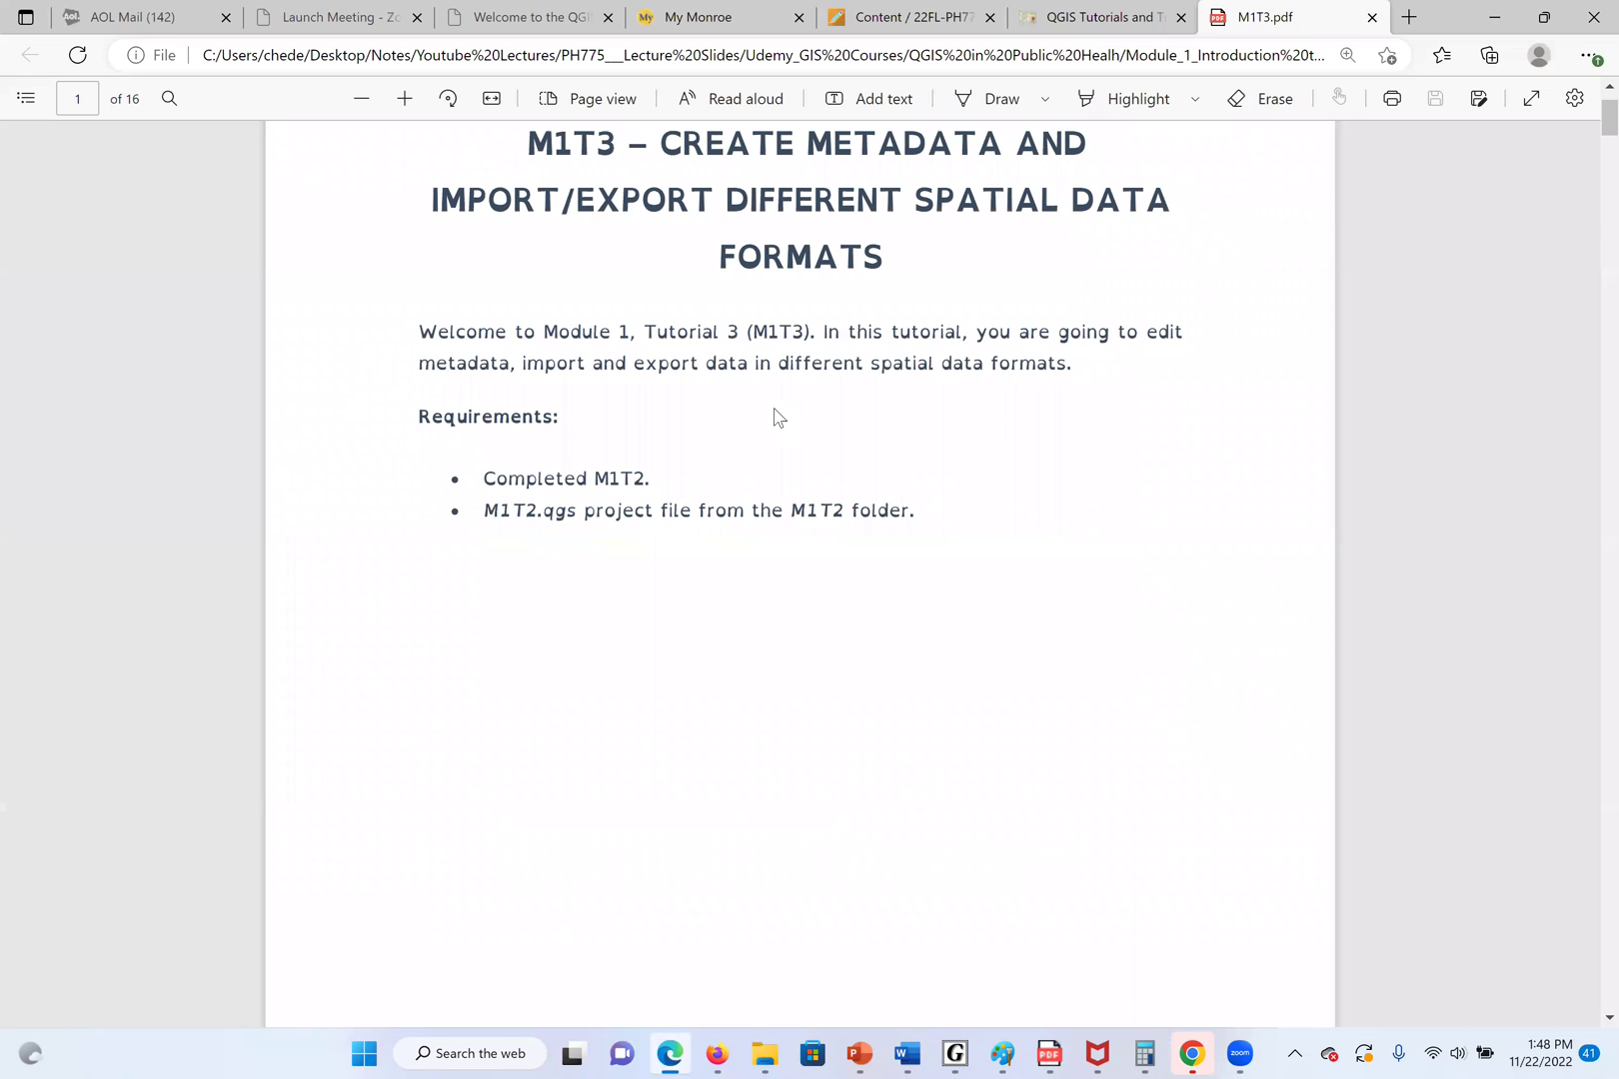
{"action": "key", "text": "ctrl+shift+Tab"}
{"action": "key", "text": "ctrl+shift+Tab"}
{"action": "scroll", "coordinate": [961, 549], "scroll_direction": "up", "scroll_amount": 20}
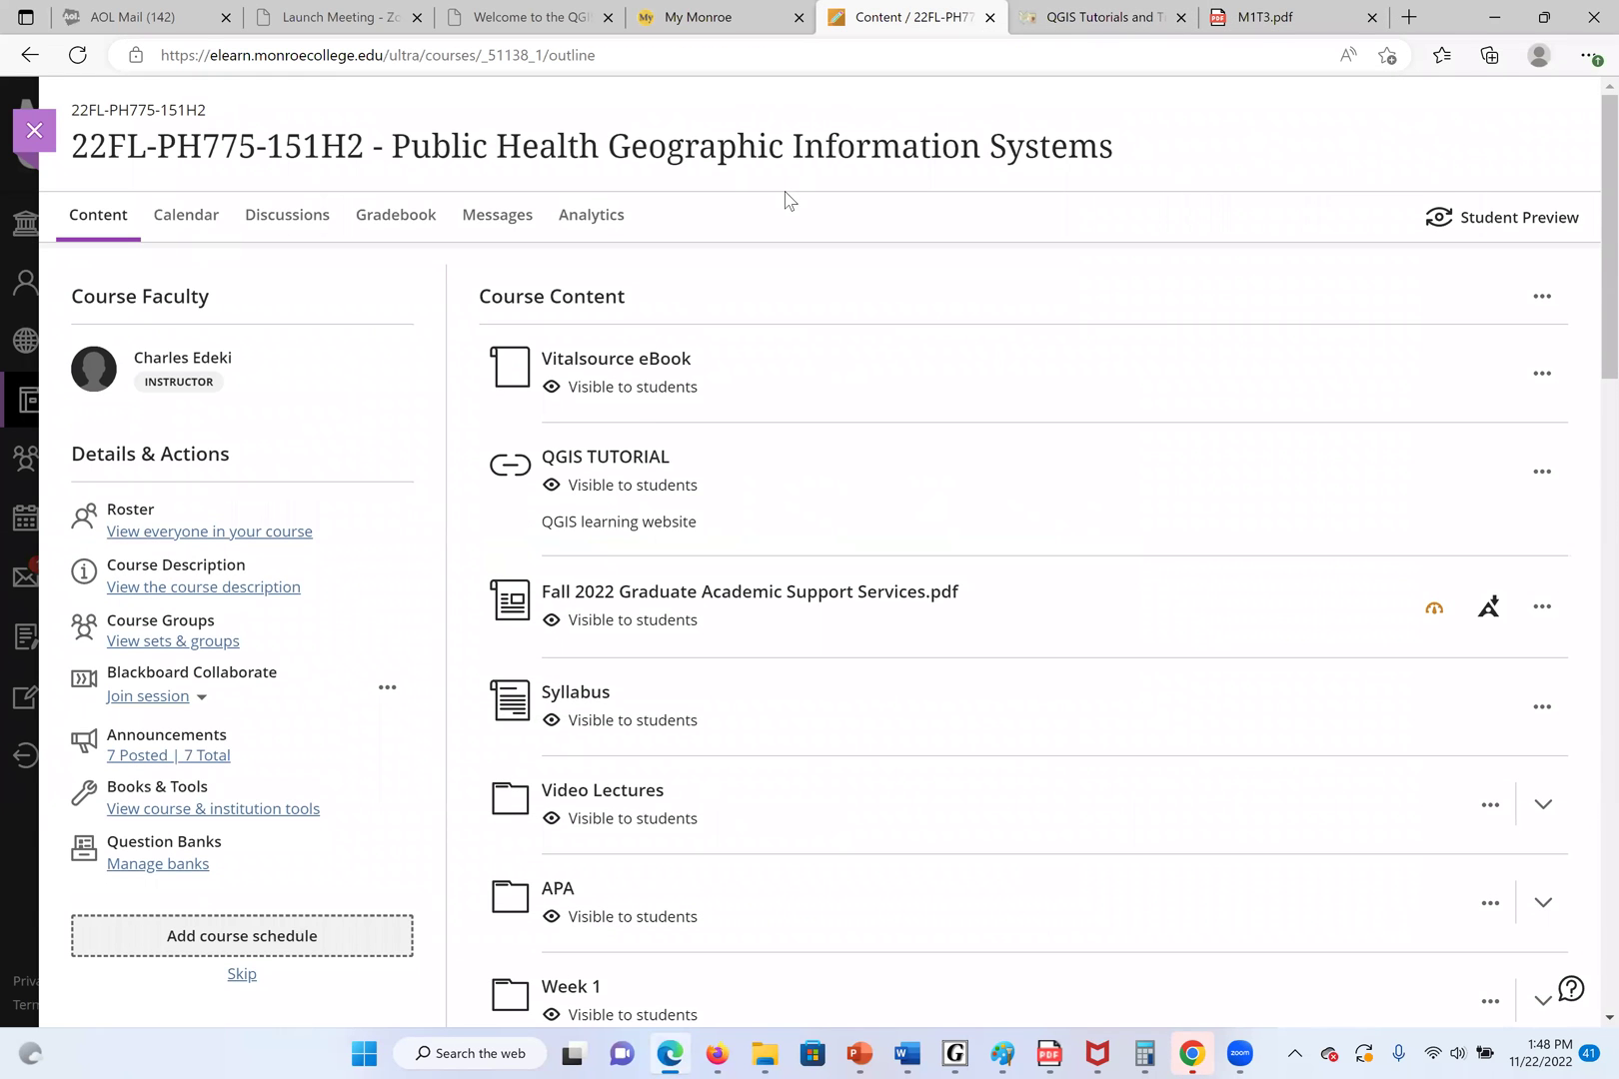
{"action": "scroll", "coordinate": [958, 548], "scroll_direction": "down", "scroll_amount": 20}
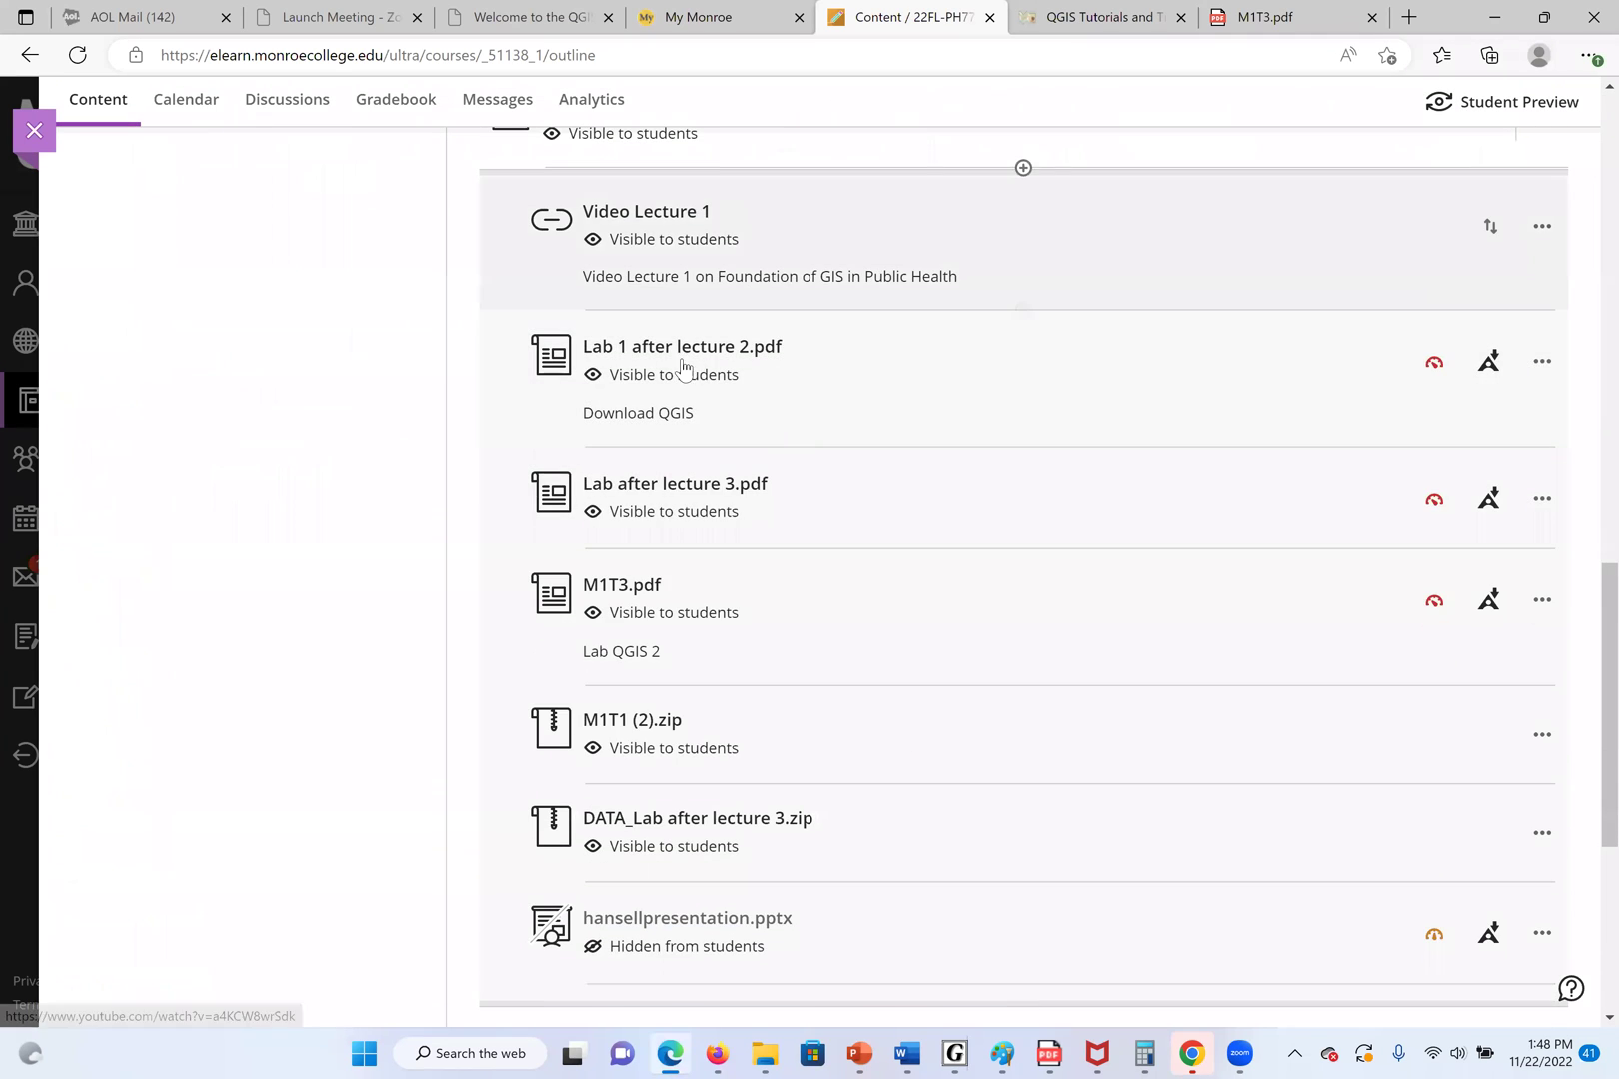
{"action": "scroll", "coordinate": [589, 278], "scroll_direction": "up", "scroll_amount": 2}
{"action": "scroll", "coordinate": [925, 654], "scroll_direction": "down", "scroll_amount": 1}
{"action": "scroll", "coordinate": [927, 652], "scroll_direction": "down", "scroll_amount": 1}
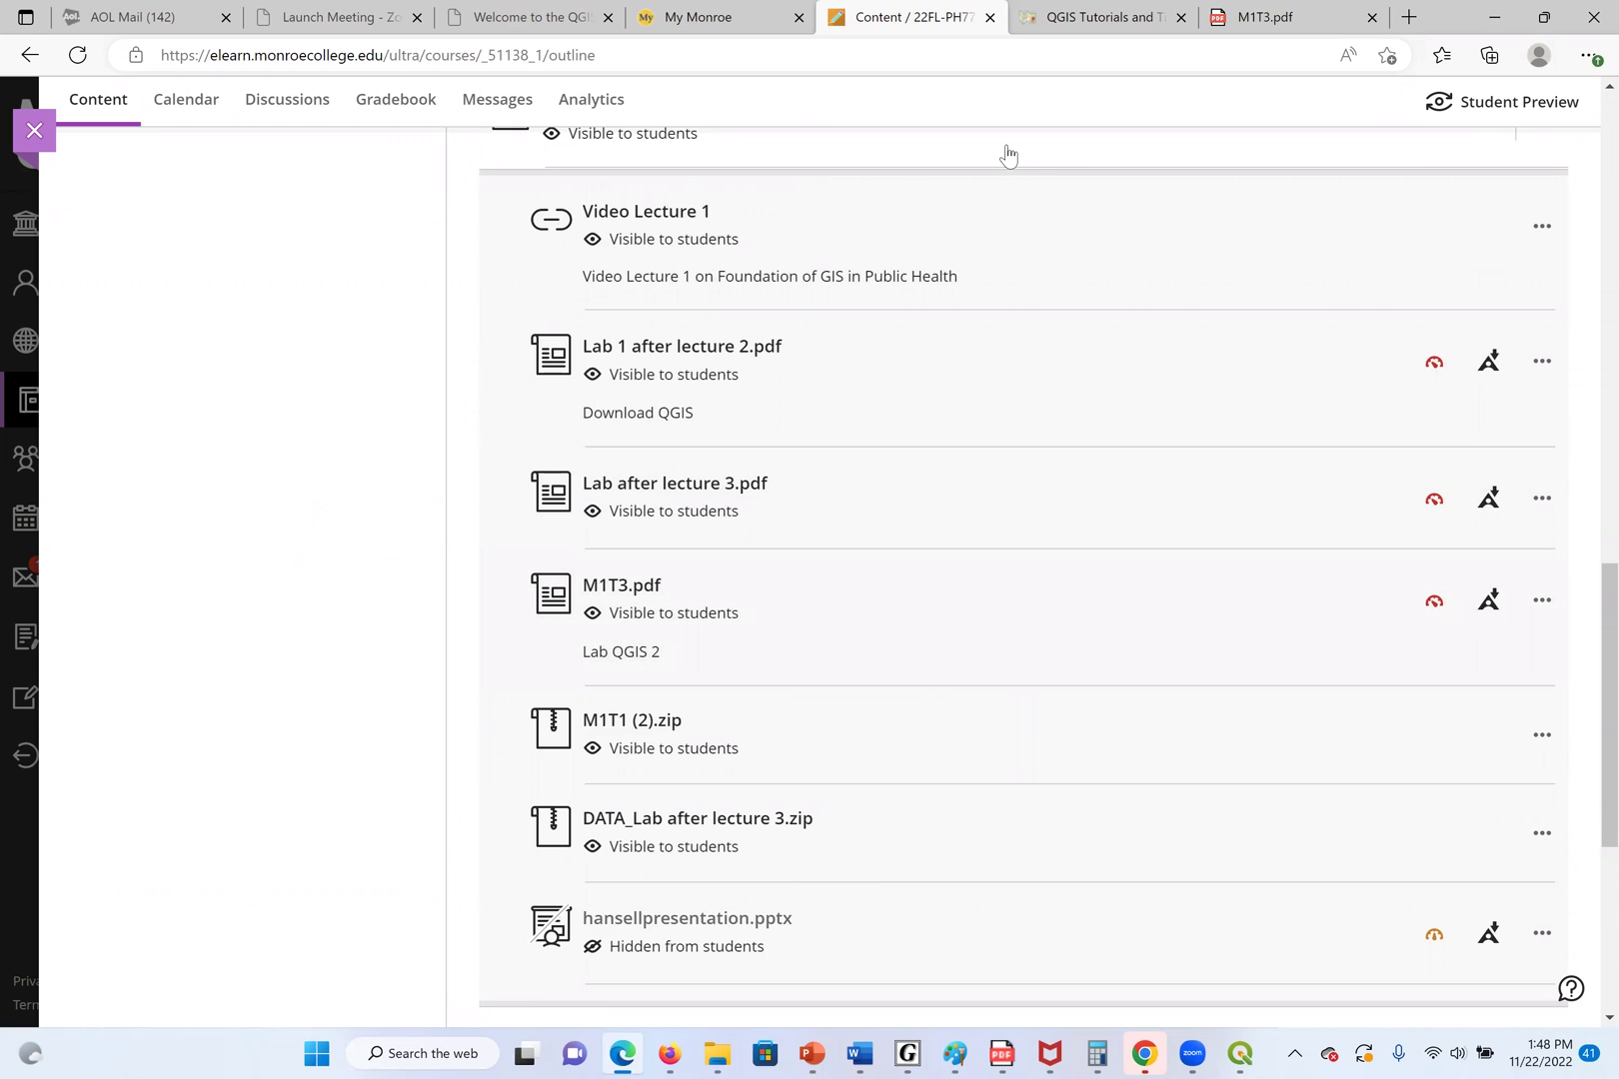
Read the M1T3.pdf tutorial's requirements and its instructions for creating the project, up to the View metadata section
{"action": "left_click", "coordinate": [1279, 17]}
{"action": "scroll", "coordinate": [1020, 510], "scroll_direction": "up", "scroll_amount": 2}
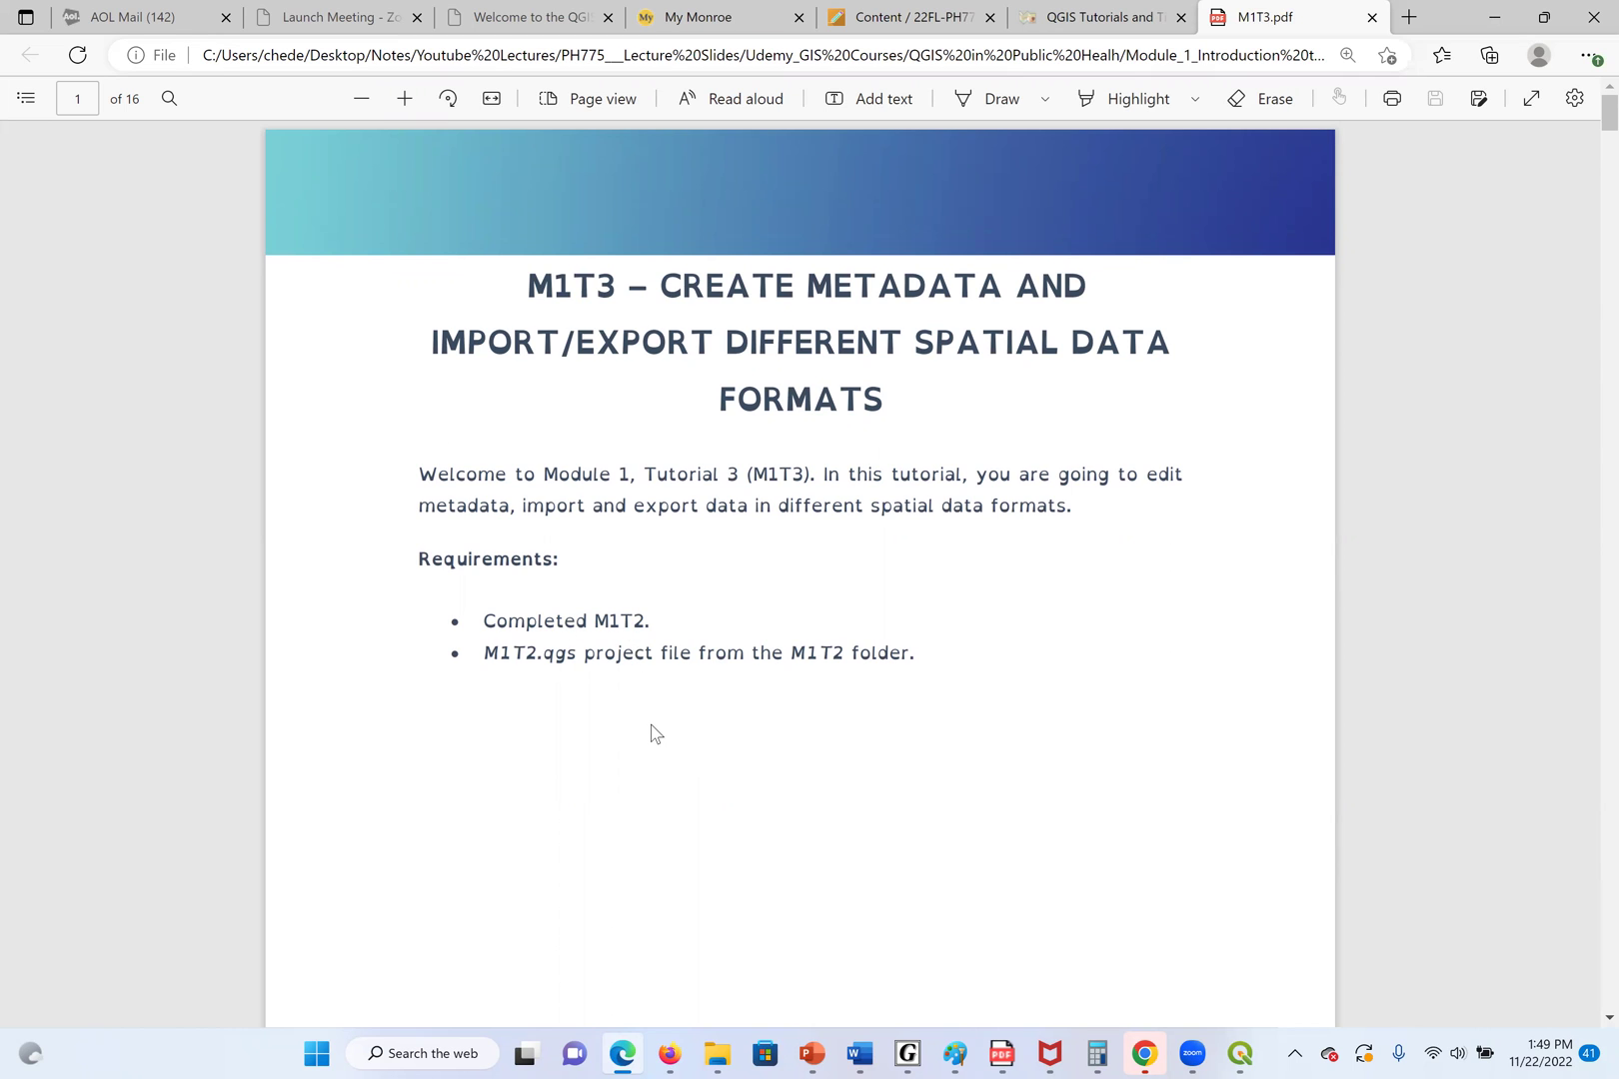
{"action": "scroll", "coordinate": [654, 734], "scroll_direction": "down", "scroll_amount": 10}
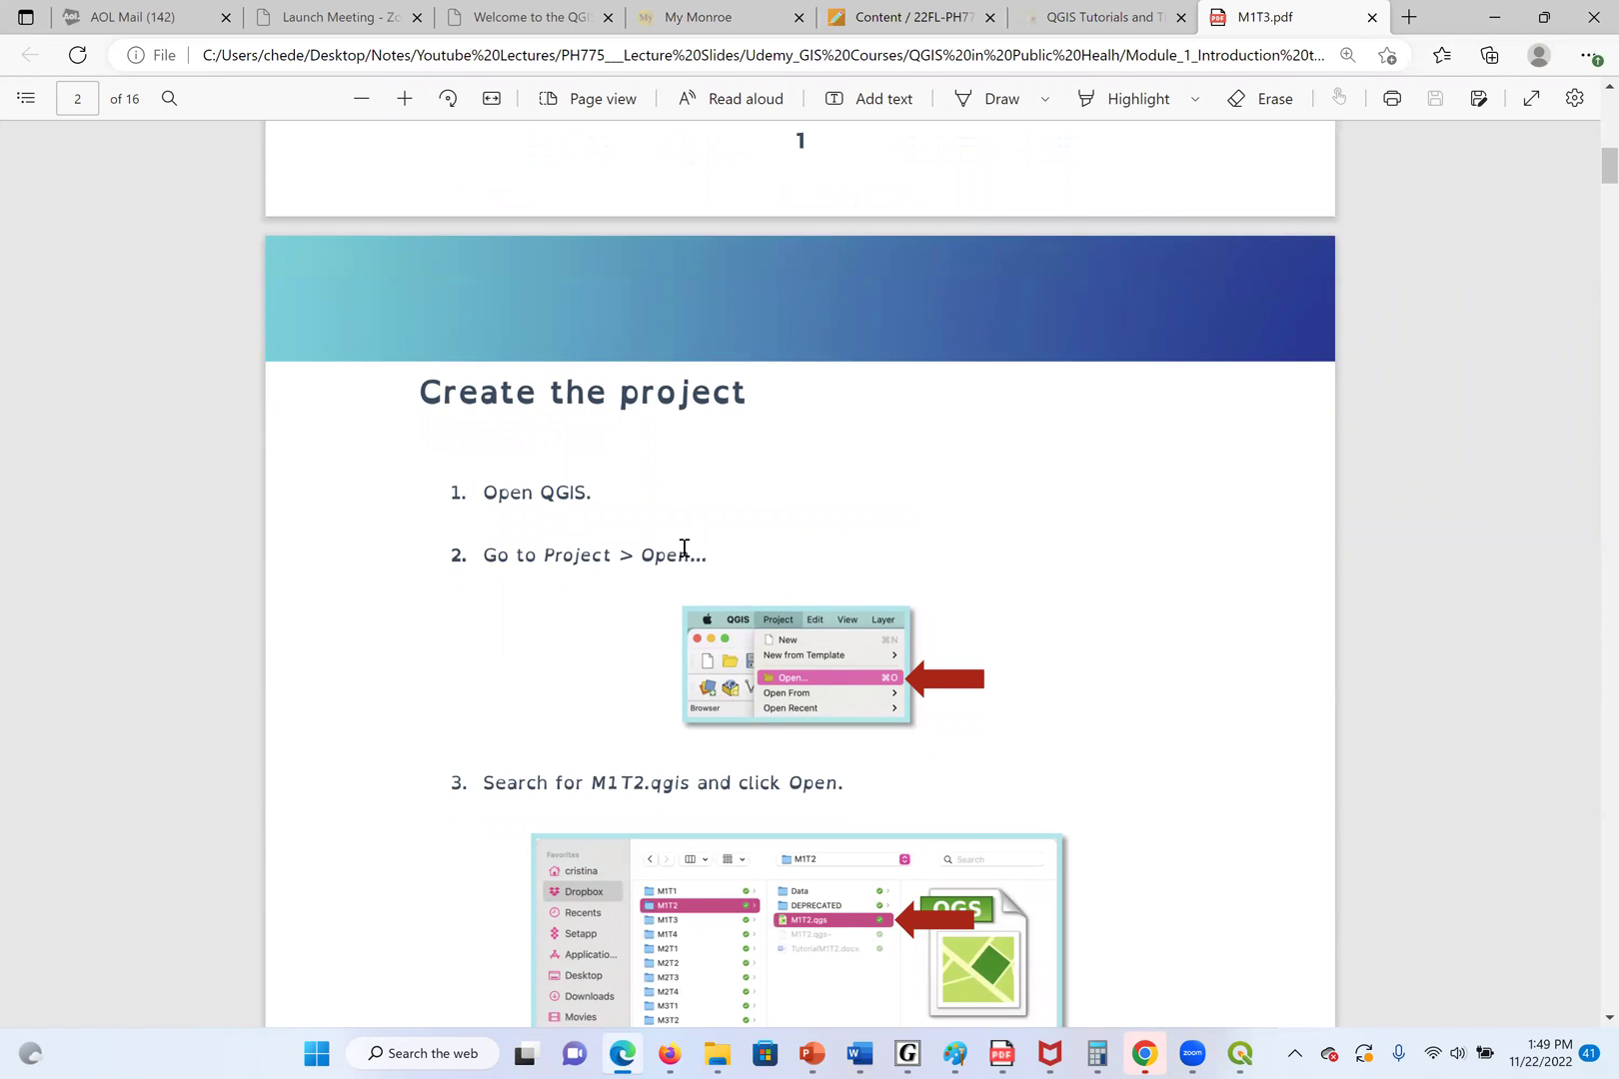
{"action": "scroll", "coordinate": [676, 726], "scroll_direction": "down", "scroll_amount": 3}
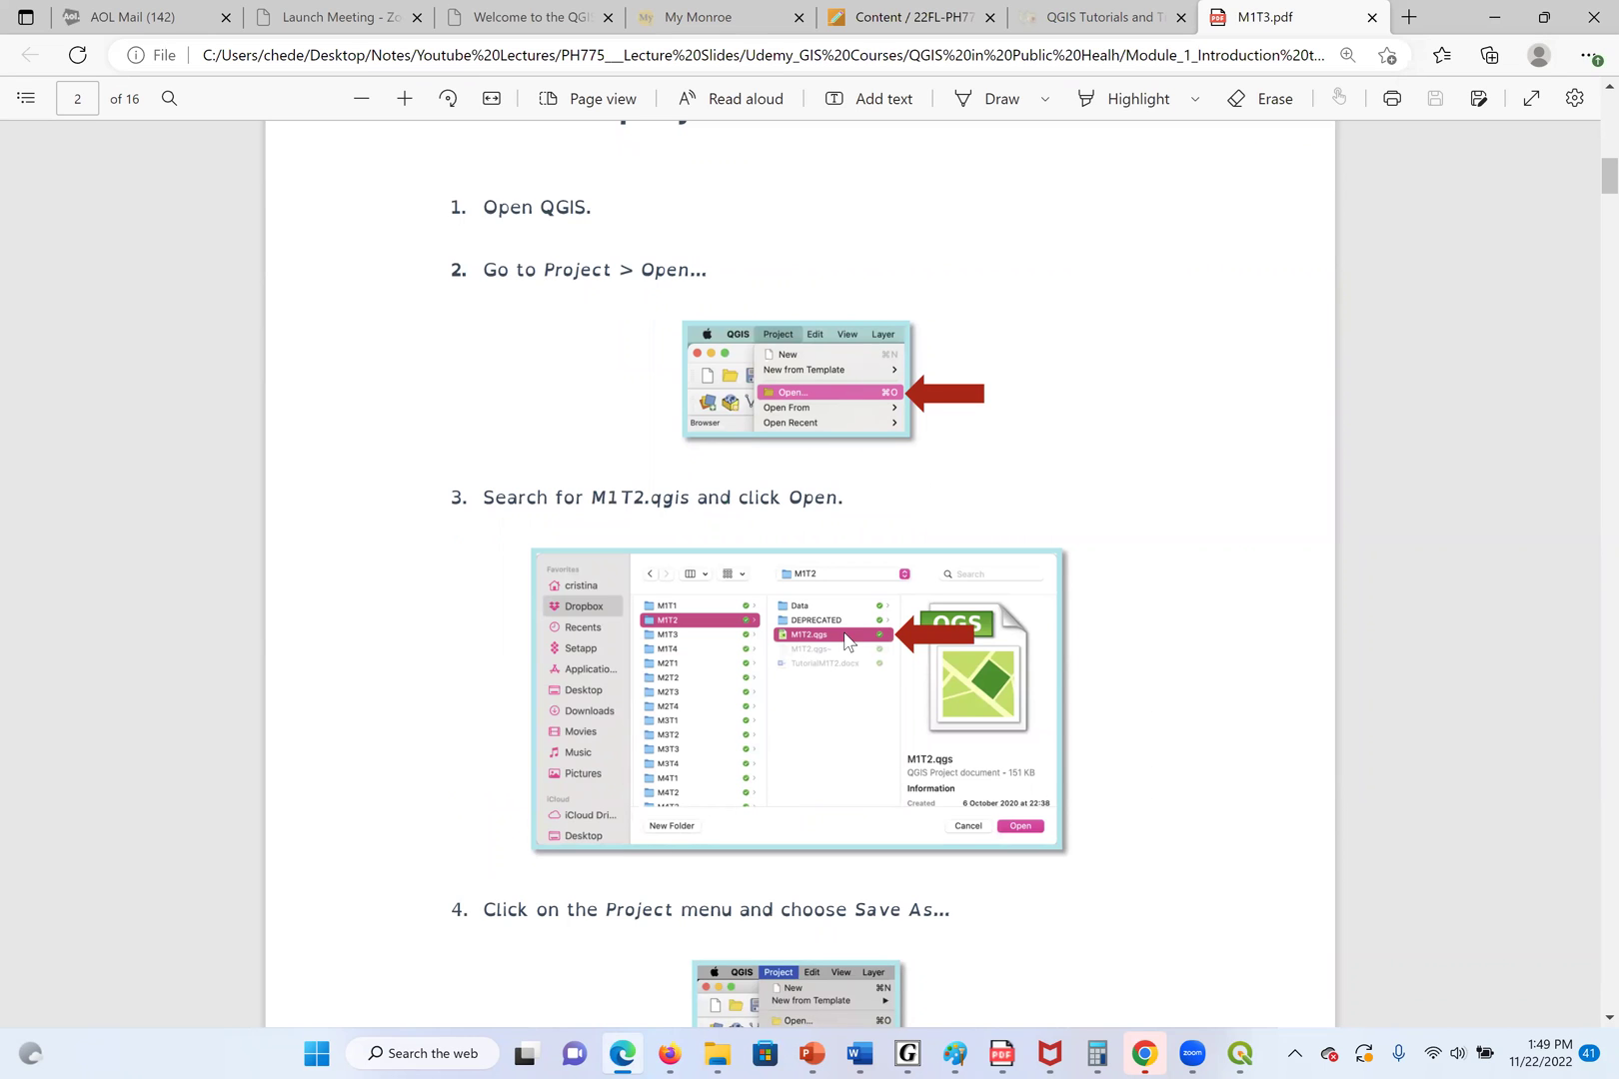
{"action": "scroll", "coordinate": [827, 857], "scroll_direction": "down", "scroll_amount": 4}
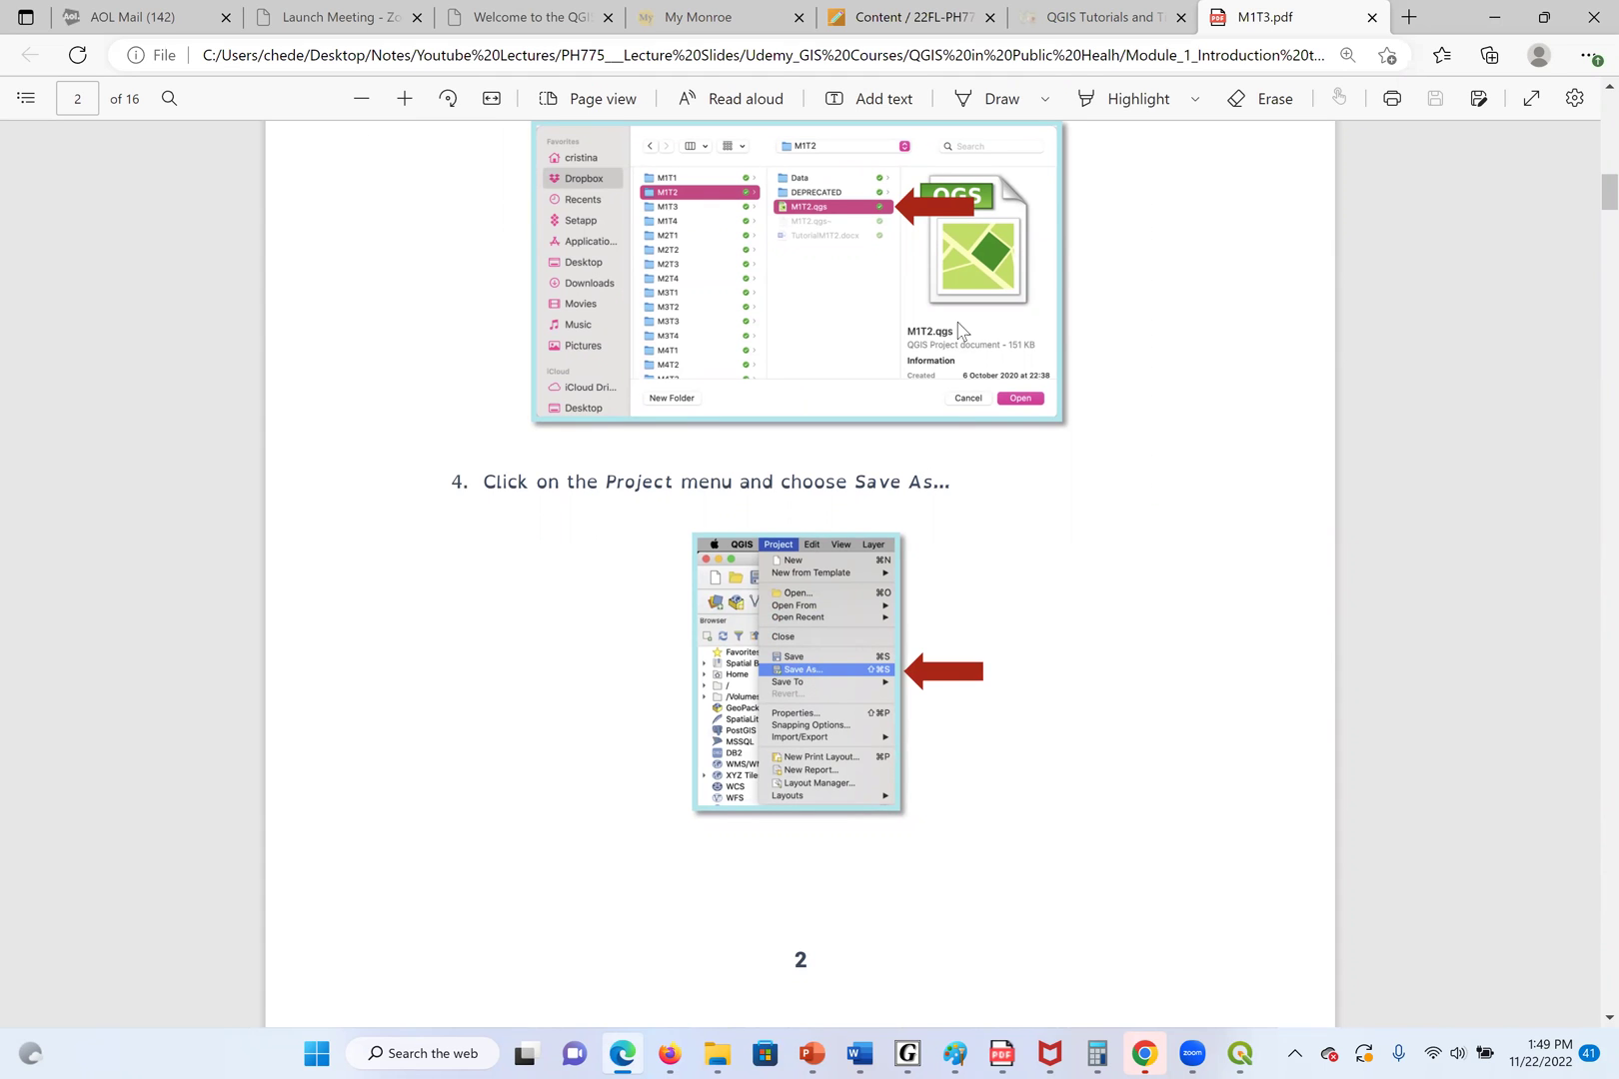
{"action": "scroll", "coordinate": [937, 785], "scroll_direction": "down", "scroll_amount": 4}
{"action": "scroll", "coordinate": [936, 786], "scroll_direction": "down", "scroll_amount": 3}
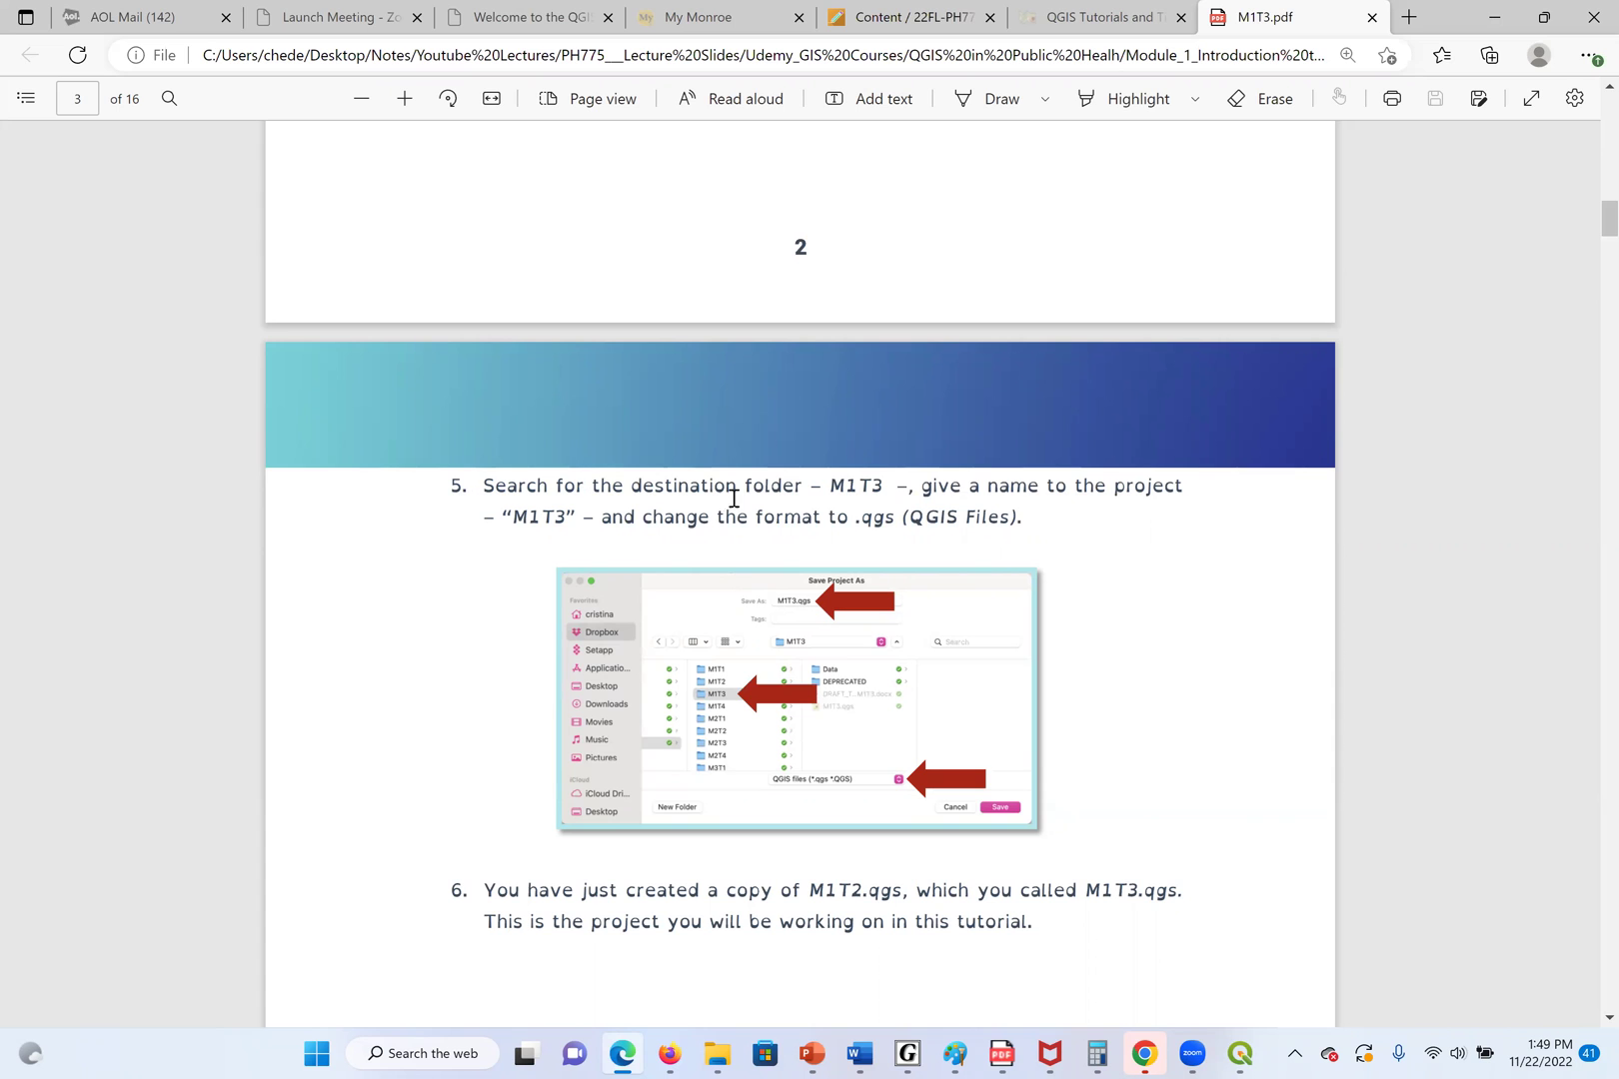
{"action": "scroll", "coordinate": [910, 709], "scroll_direction": "down", "scroll_amount": 6}
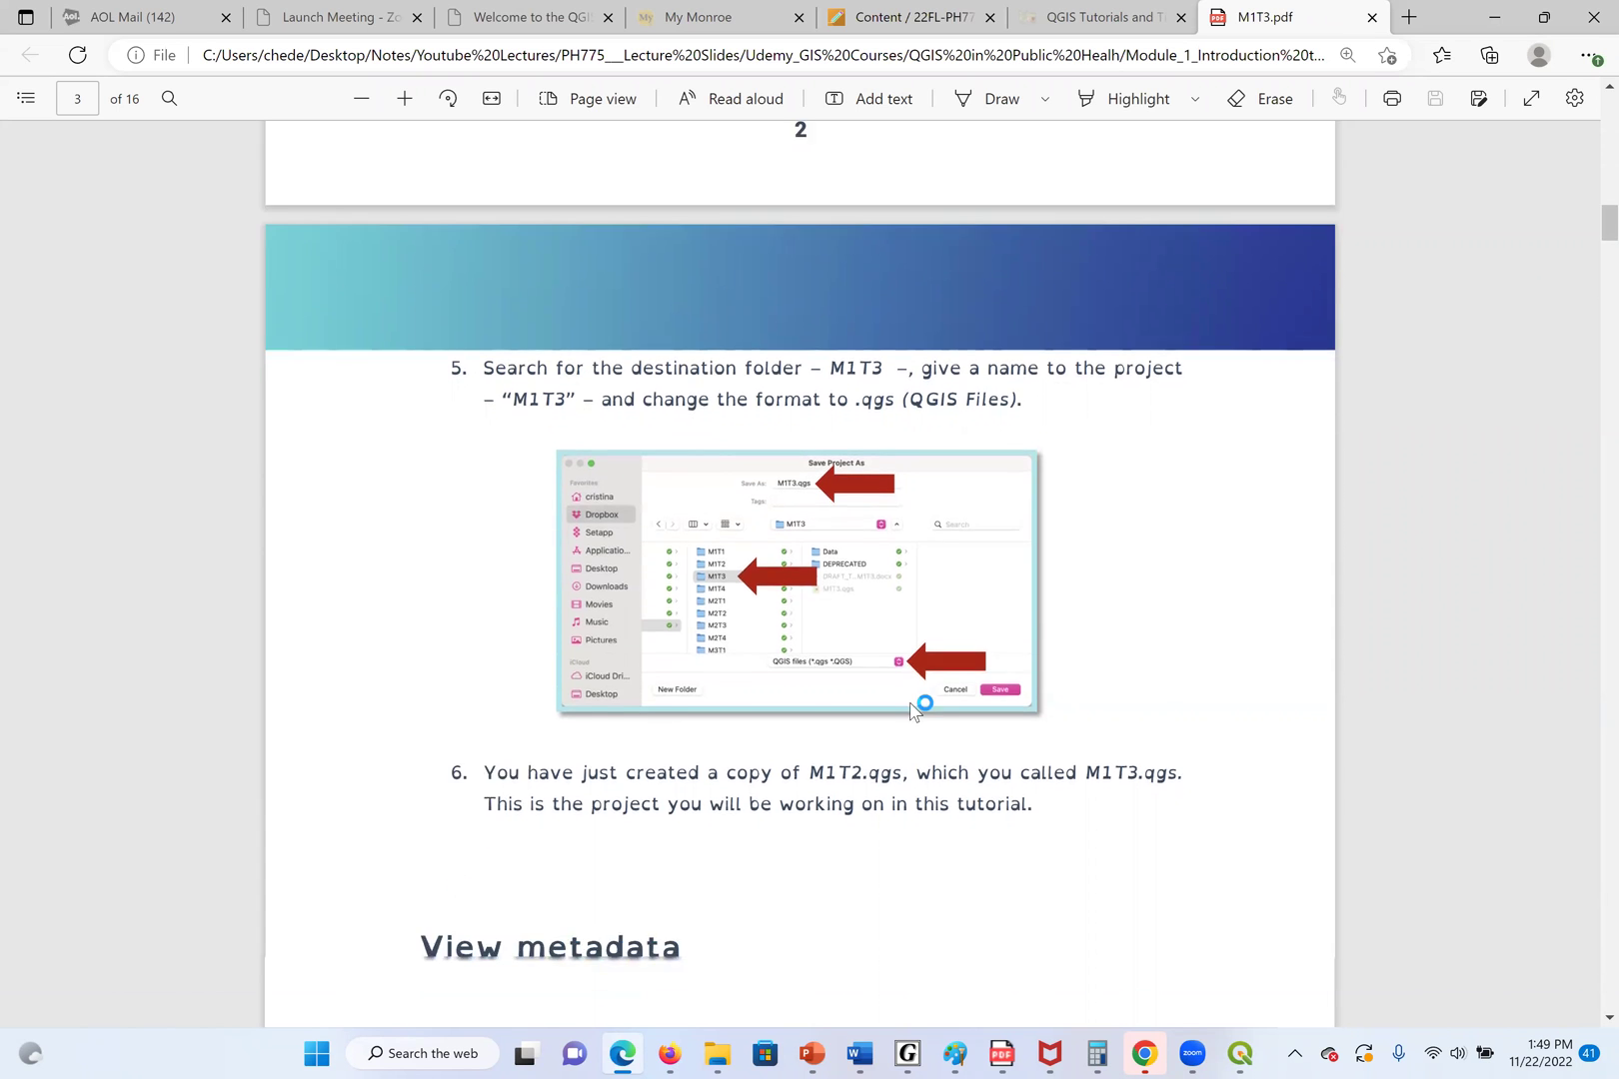
{"action": "scroll", "coordinate": [911, 710], "scroll_direction": "down", "scroll_amount": 3}
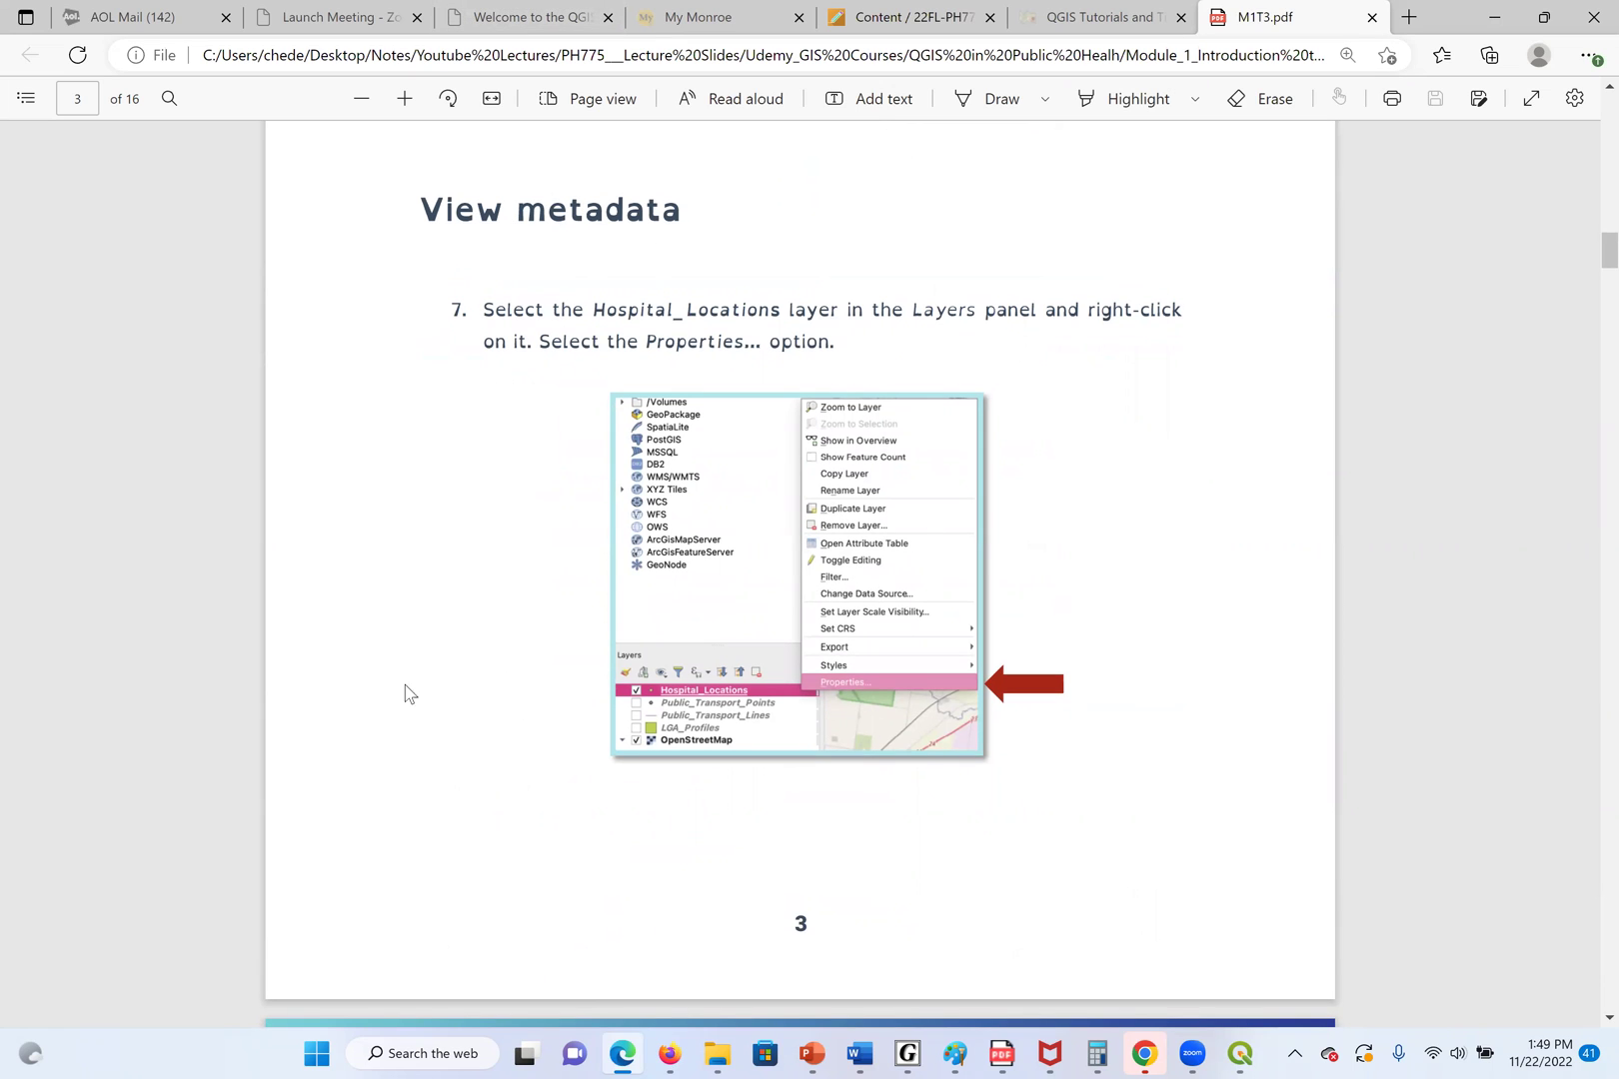
Switch to QGIS, open the M1T2.qgis project from the Module_1_Introduction to GIS folder and dismiss the unavailable layers dialog
{"action": "left_click", "coordinate": [1242, 1054]}
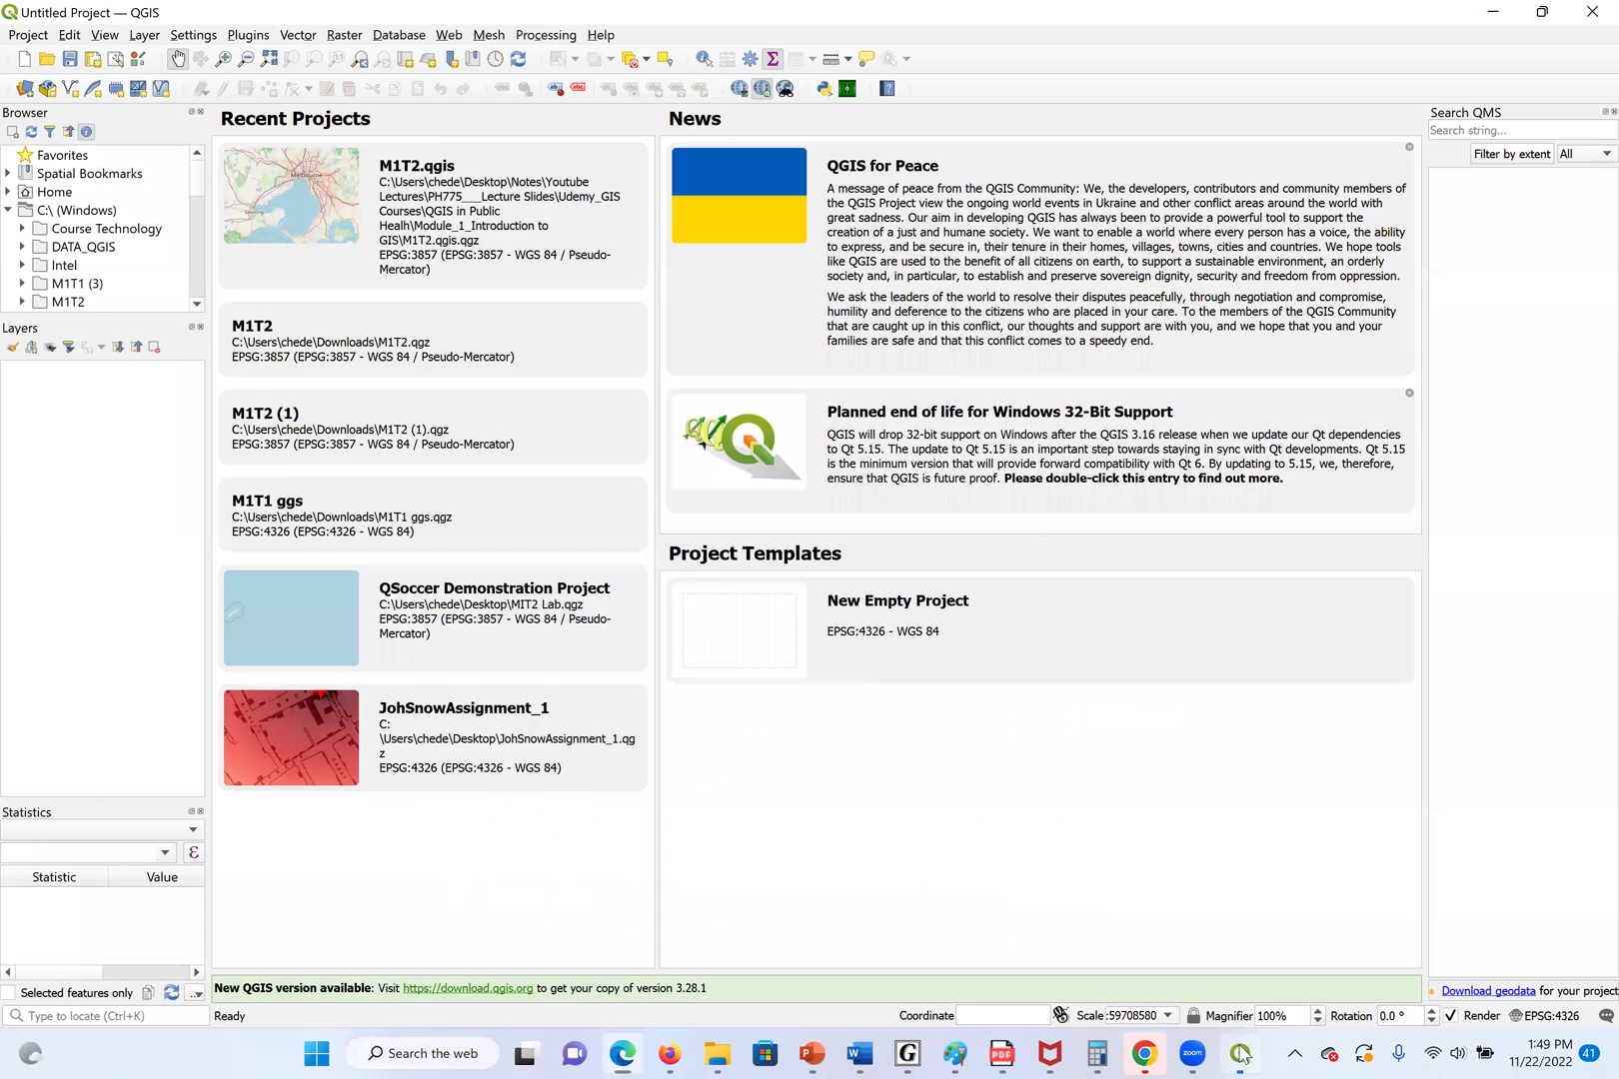
{"action": "left_click", "coordinate": [47, 60]}
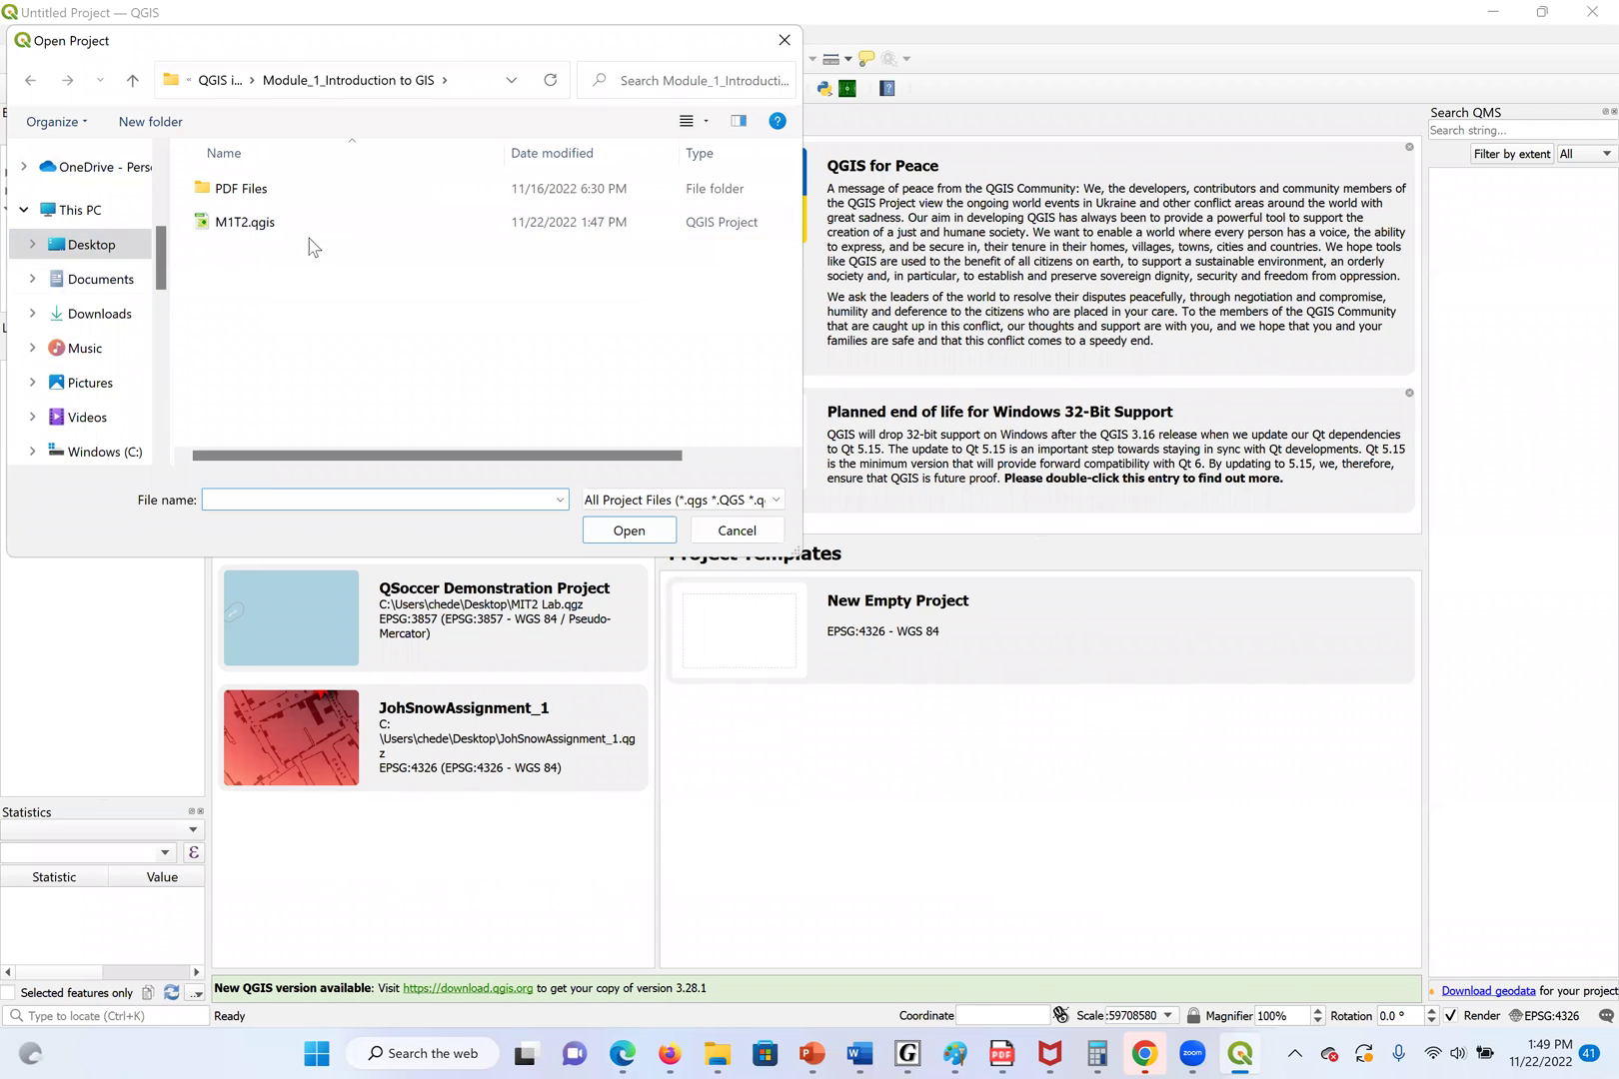
{"action": "double_click", "coordinate": [250, 229]}
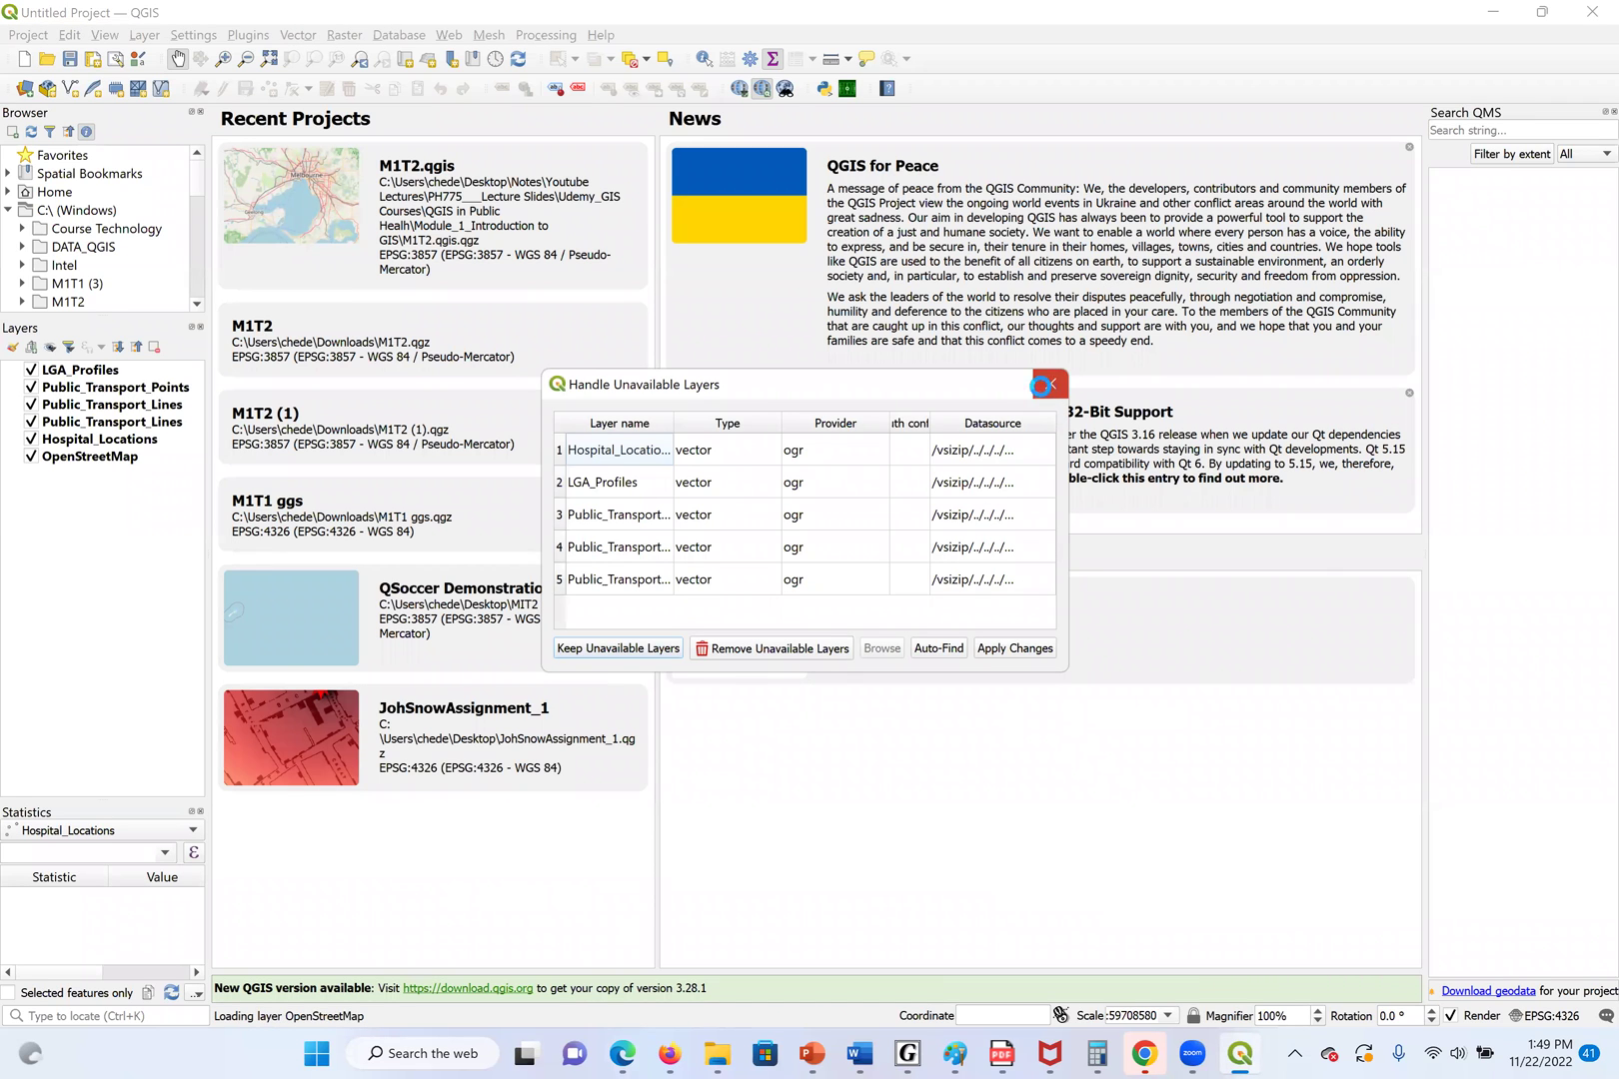
{"action": "left_click", "coordinate": [1048, 386]}
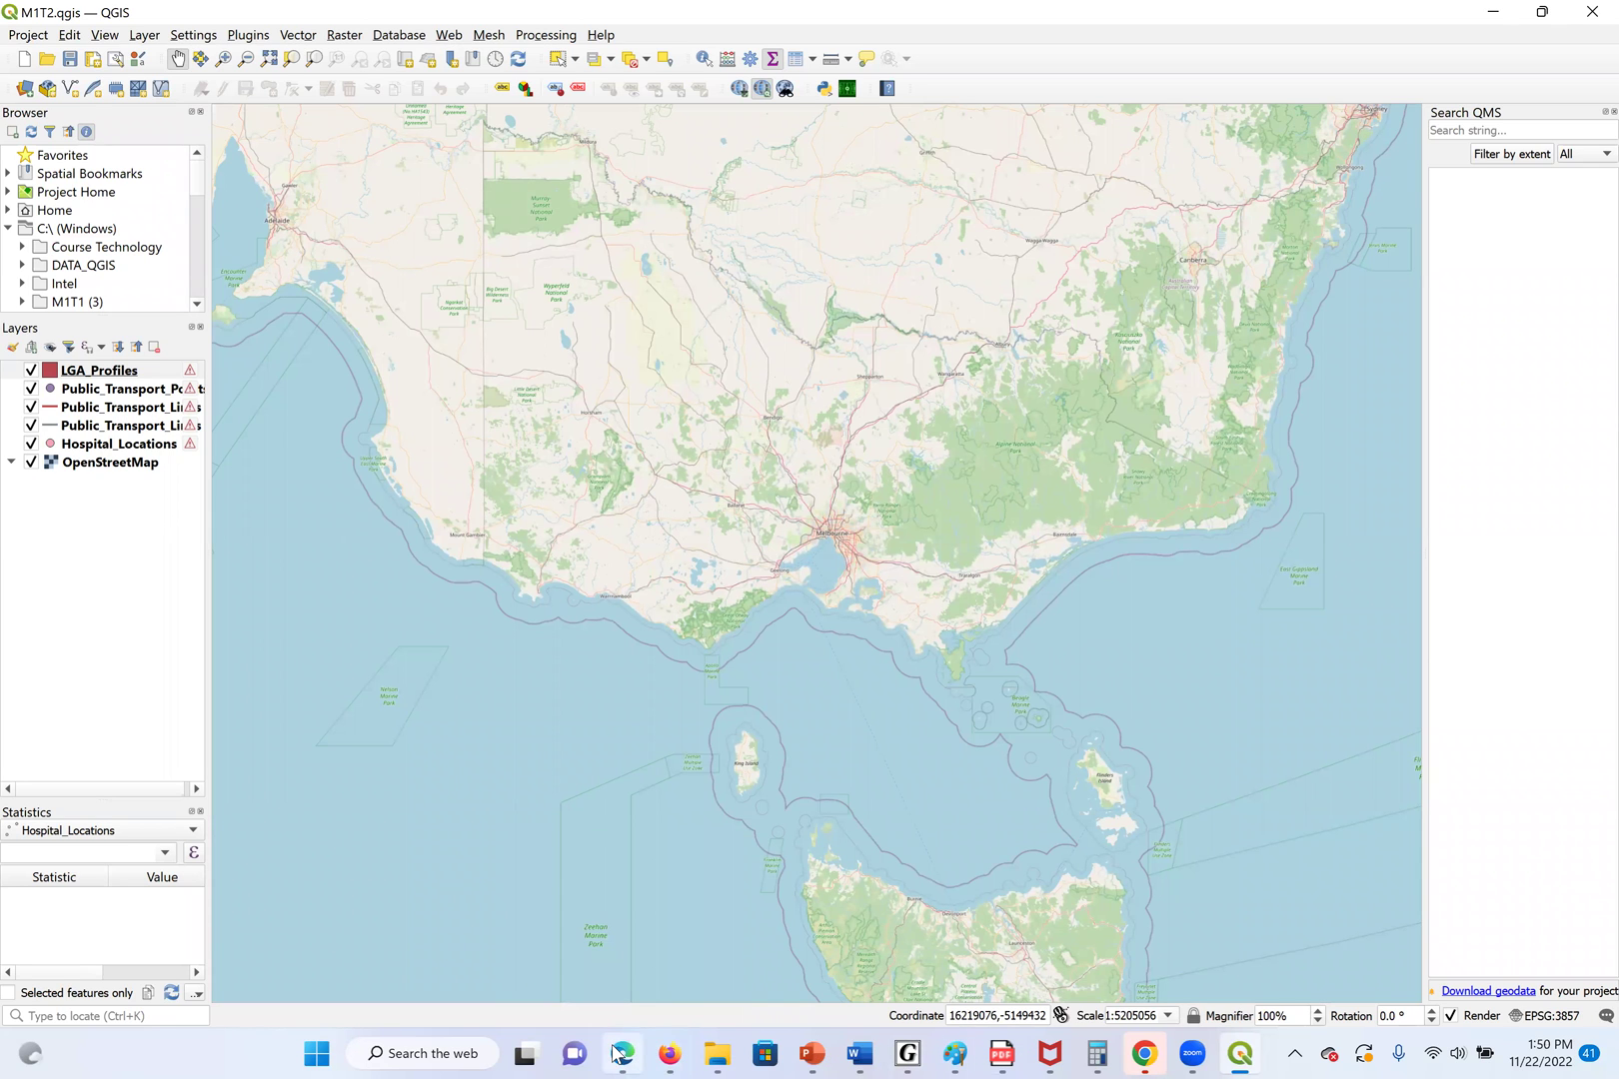
Check the View metadata instructions in the M1T3.pdf tutorial and open the Hospital_Locations layer's properties in QGIS
{"action": "key", "text": "alt+Tab"}
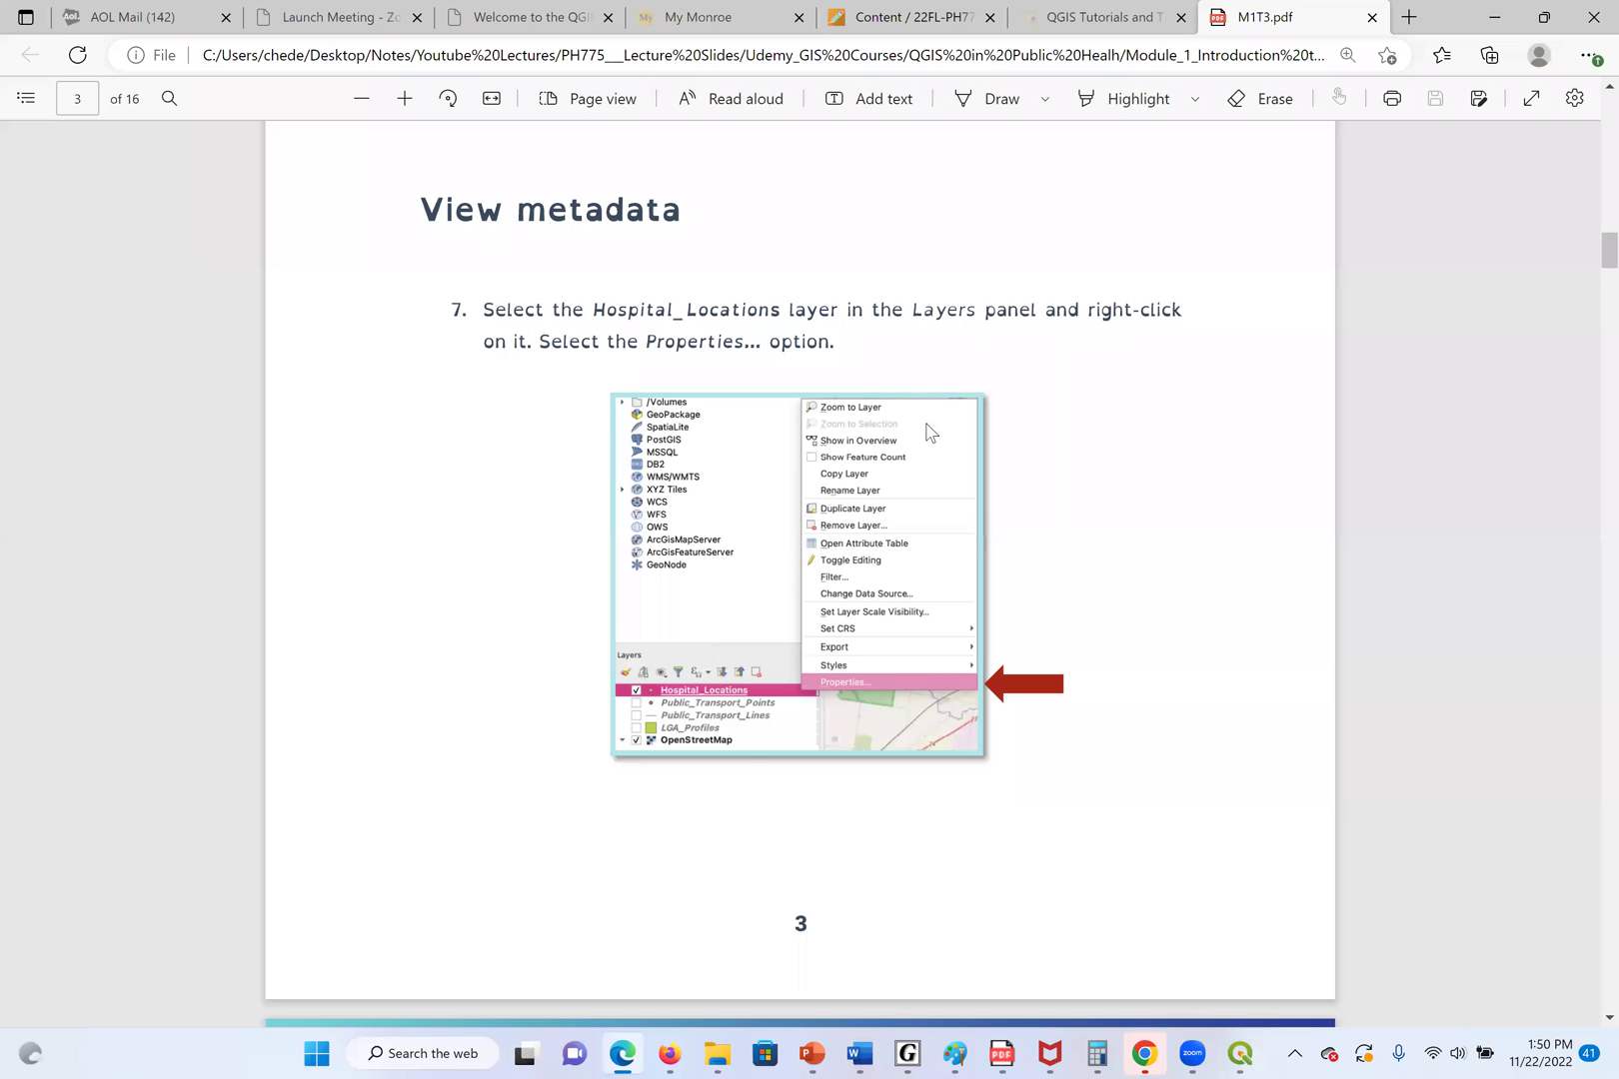
{"action": "scroll", "coordinate": [927, 432], "scroll_direction": "up", "scroll_amount": 5}
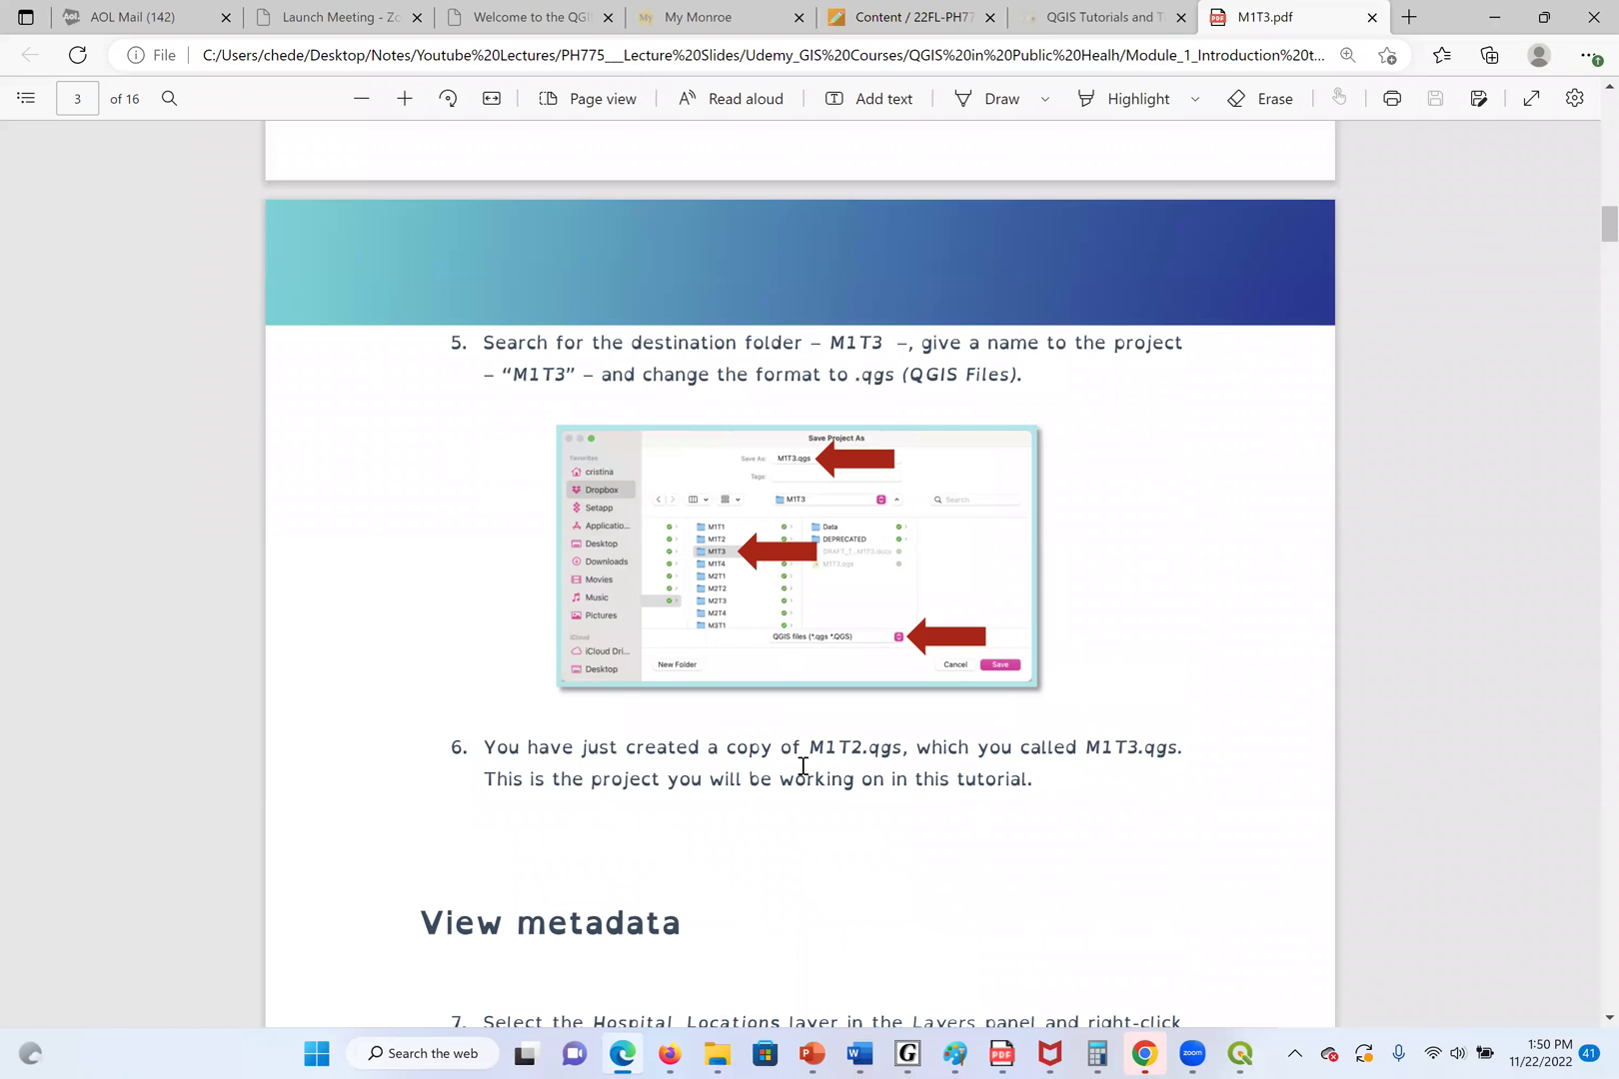
{"action": "scroll", "coordinate": [873, 786], "scroll_direction": "down", "scroll_amount": 1}
{"action": "scroll", "coordinate": [867, 794], "scroll_direction": "down", "scroll_amount": 3}
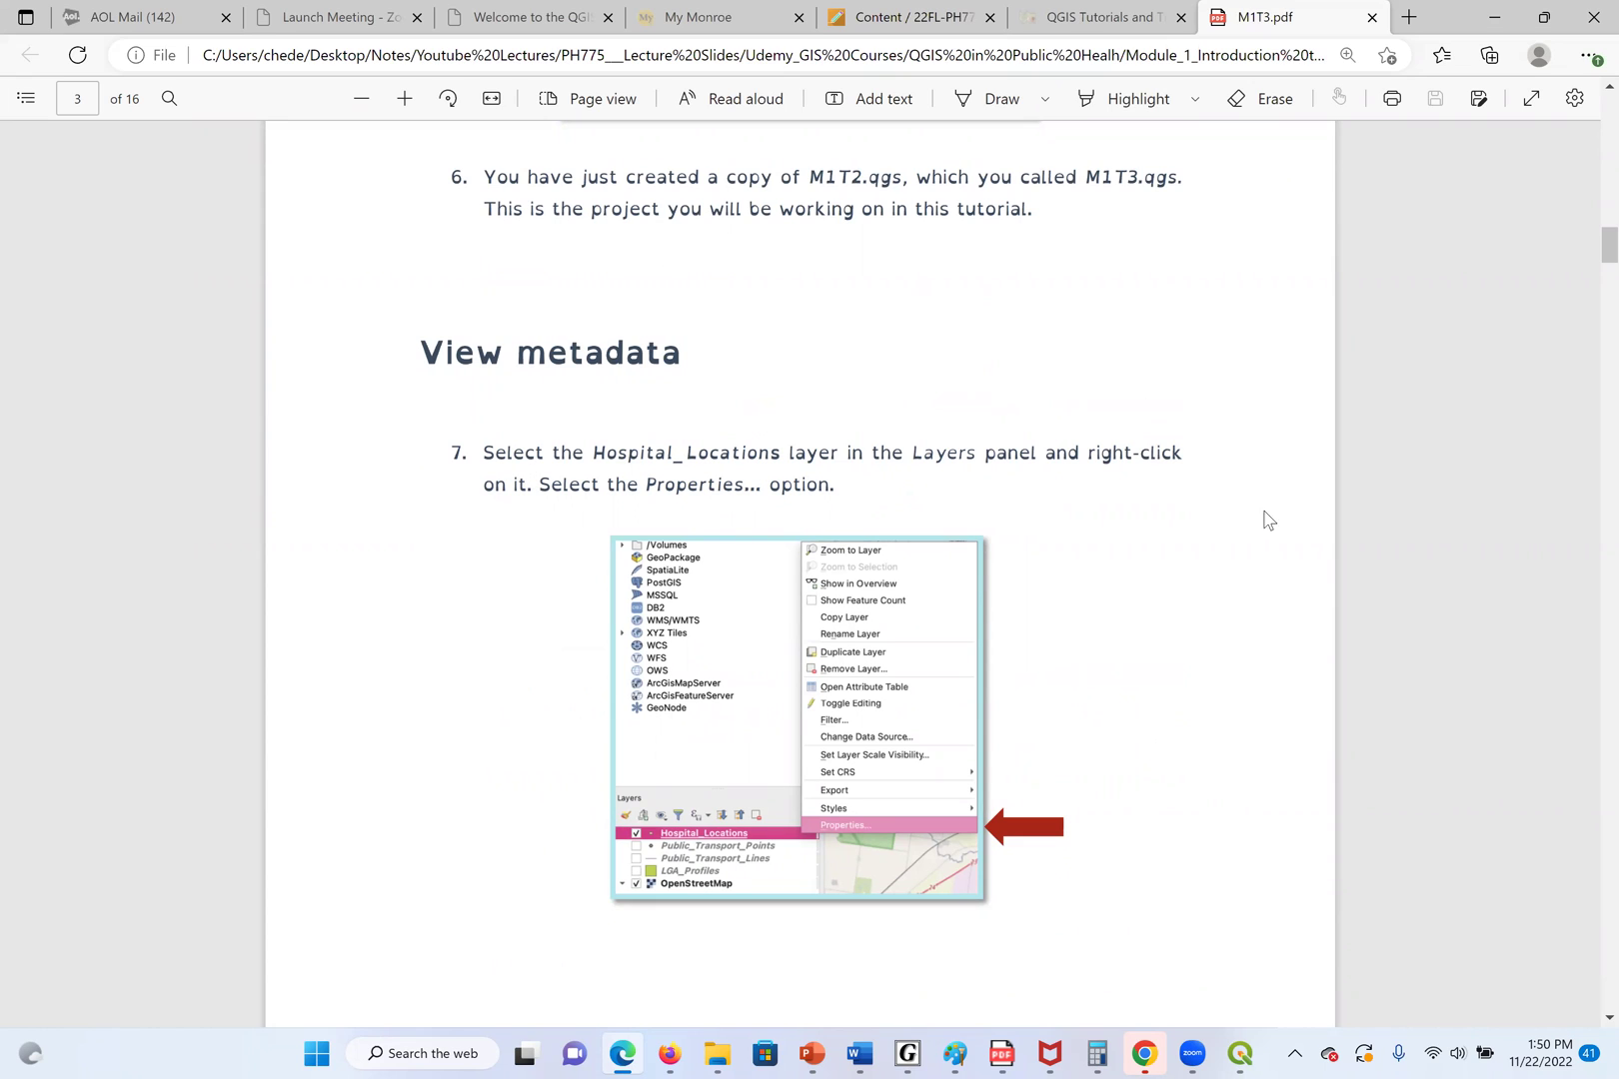
{"action": "scroll", "coordinate": [964, 828], "scroll_direction": "down", "scroll_amount": 4}
{"action": "scroll", "coordinate": [959, 746], "scroll_direction": "down", "scroll_amount": 5}
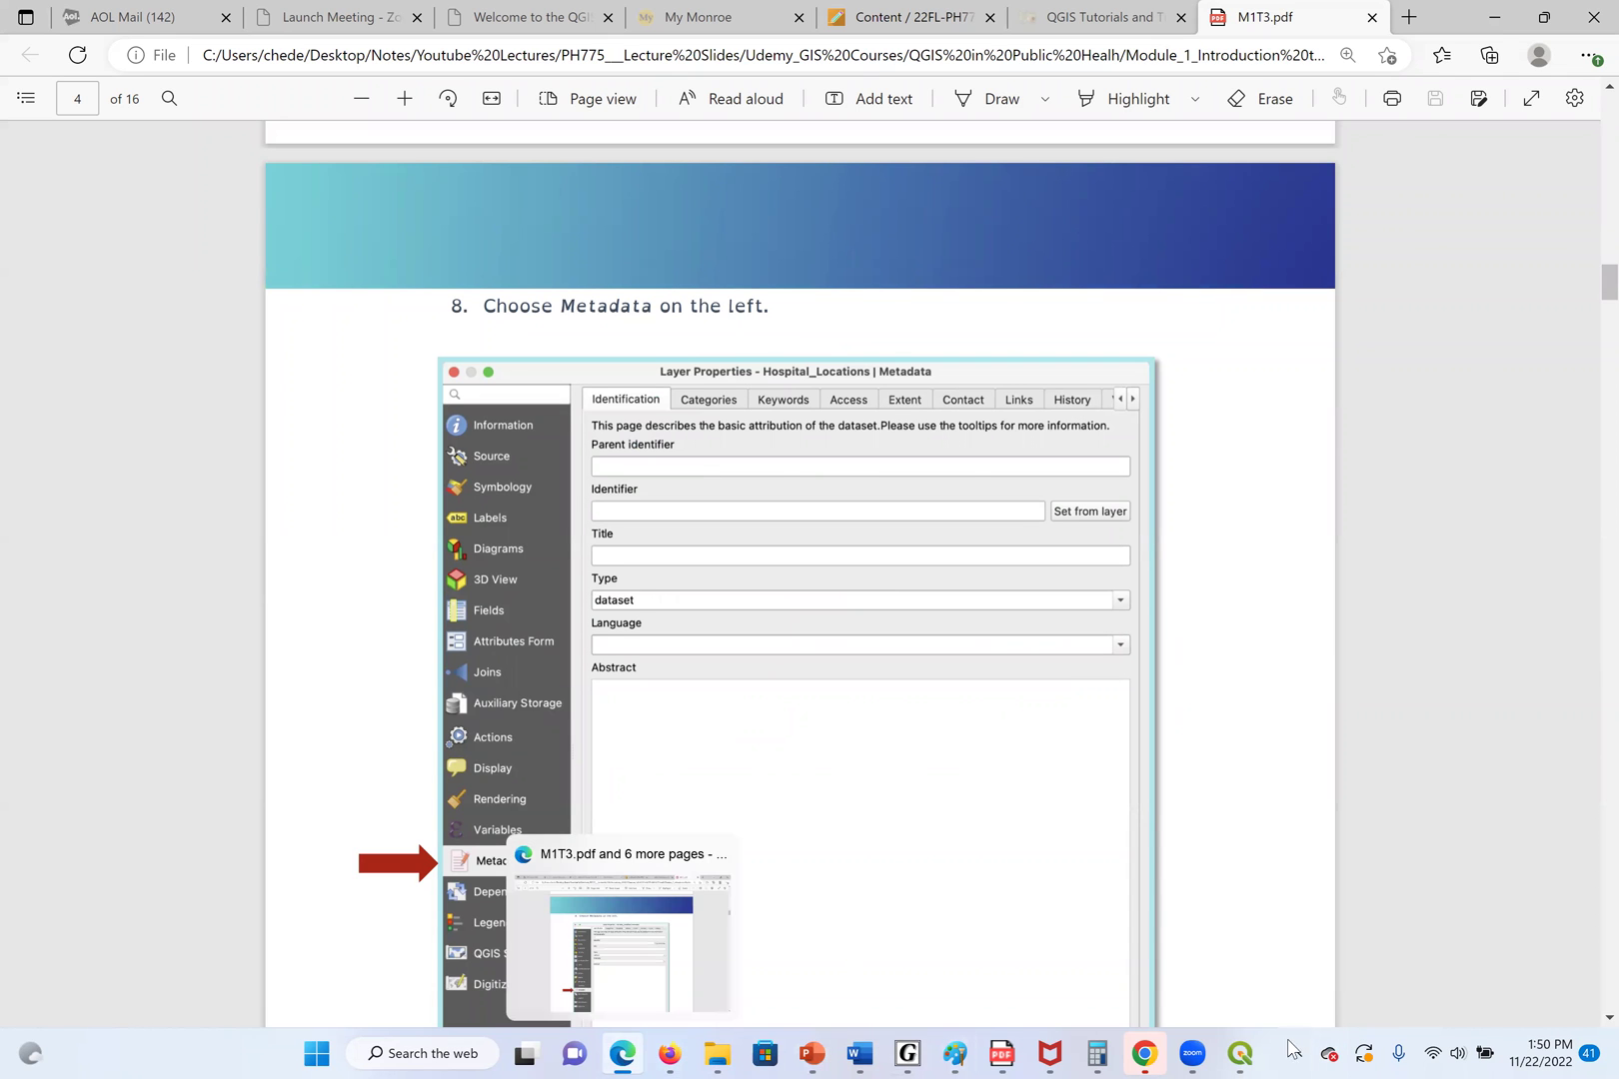
{"action": "left_click", "coordinate": [1241, 1053]}
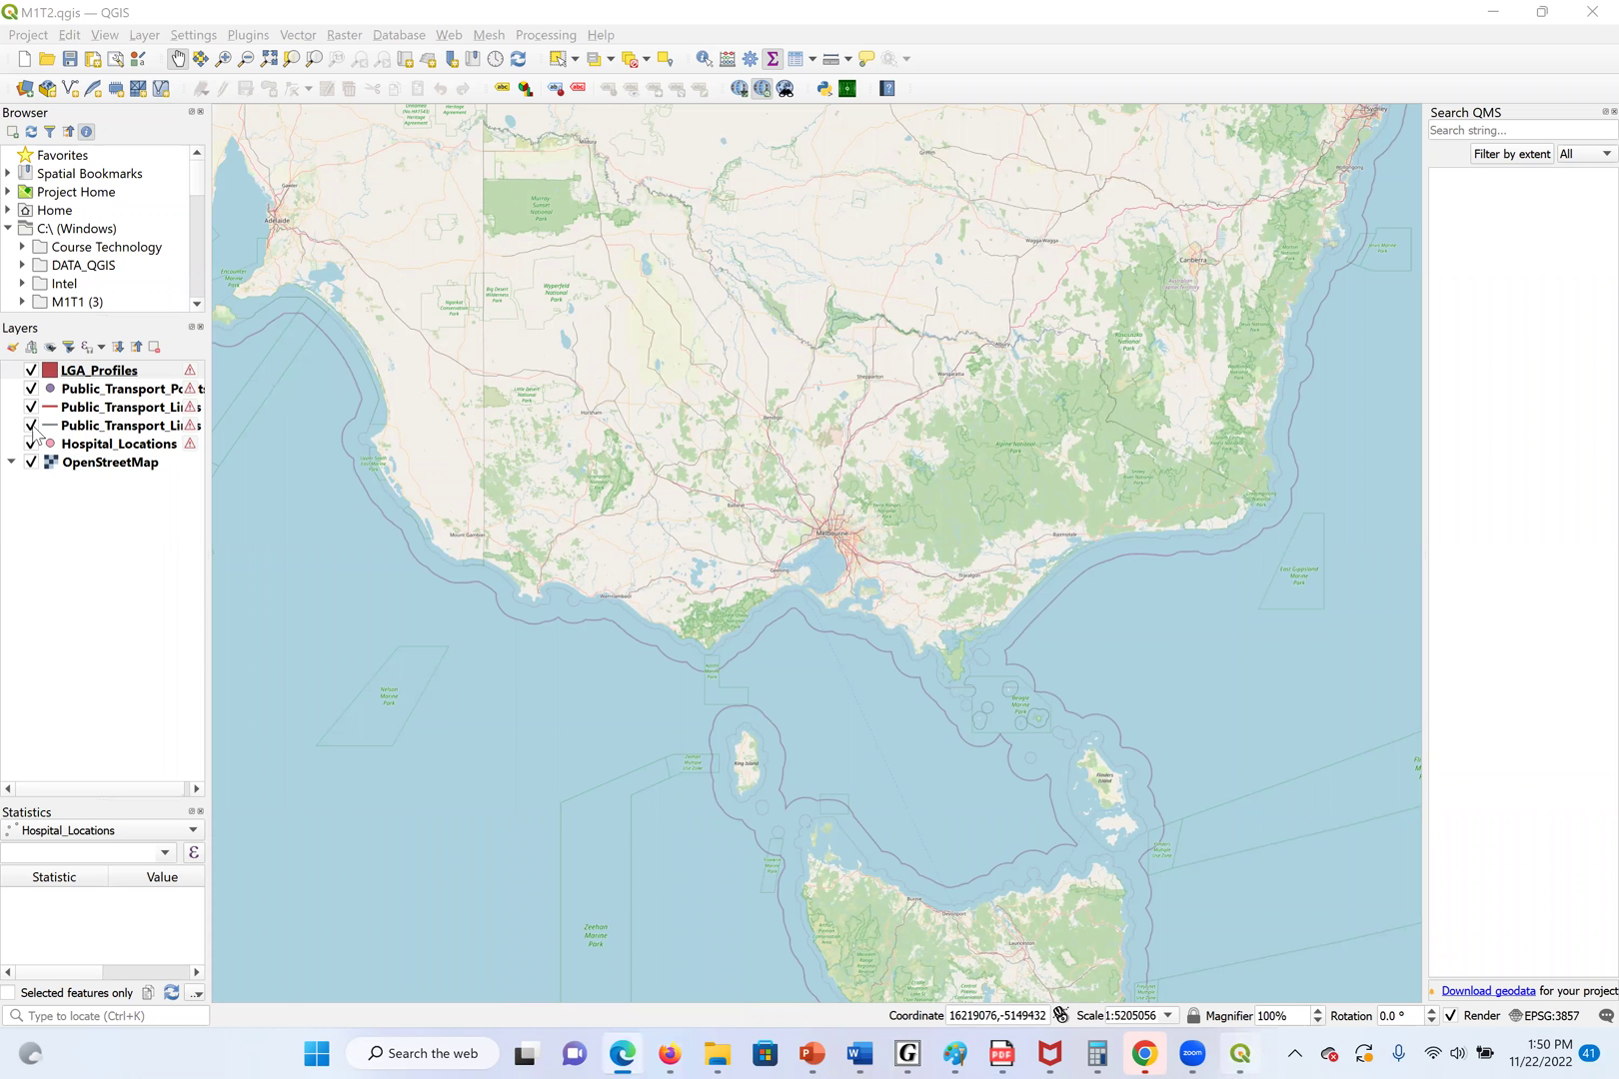
{"action": "right_click", "coordinate": [125, 445]}
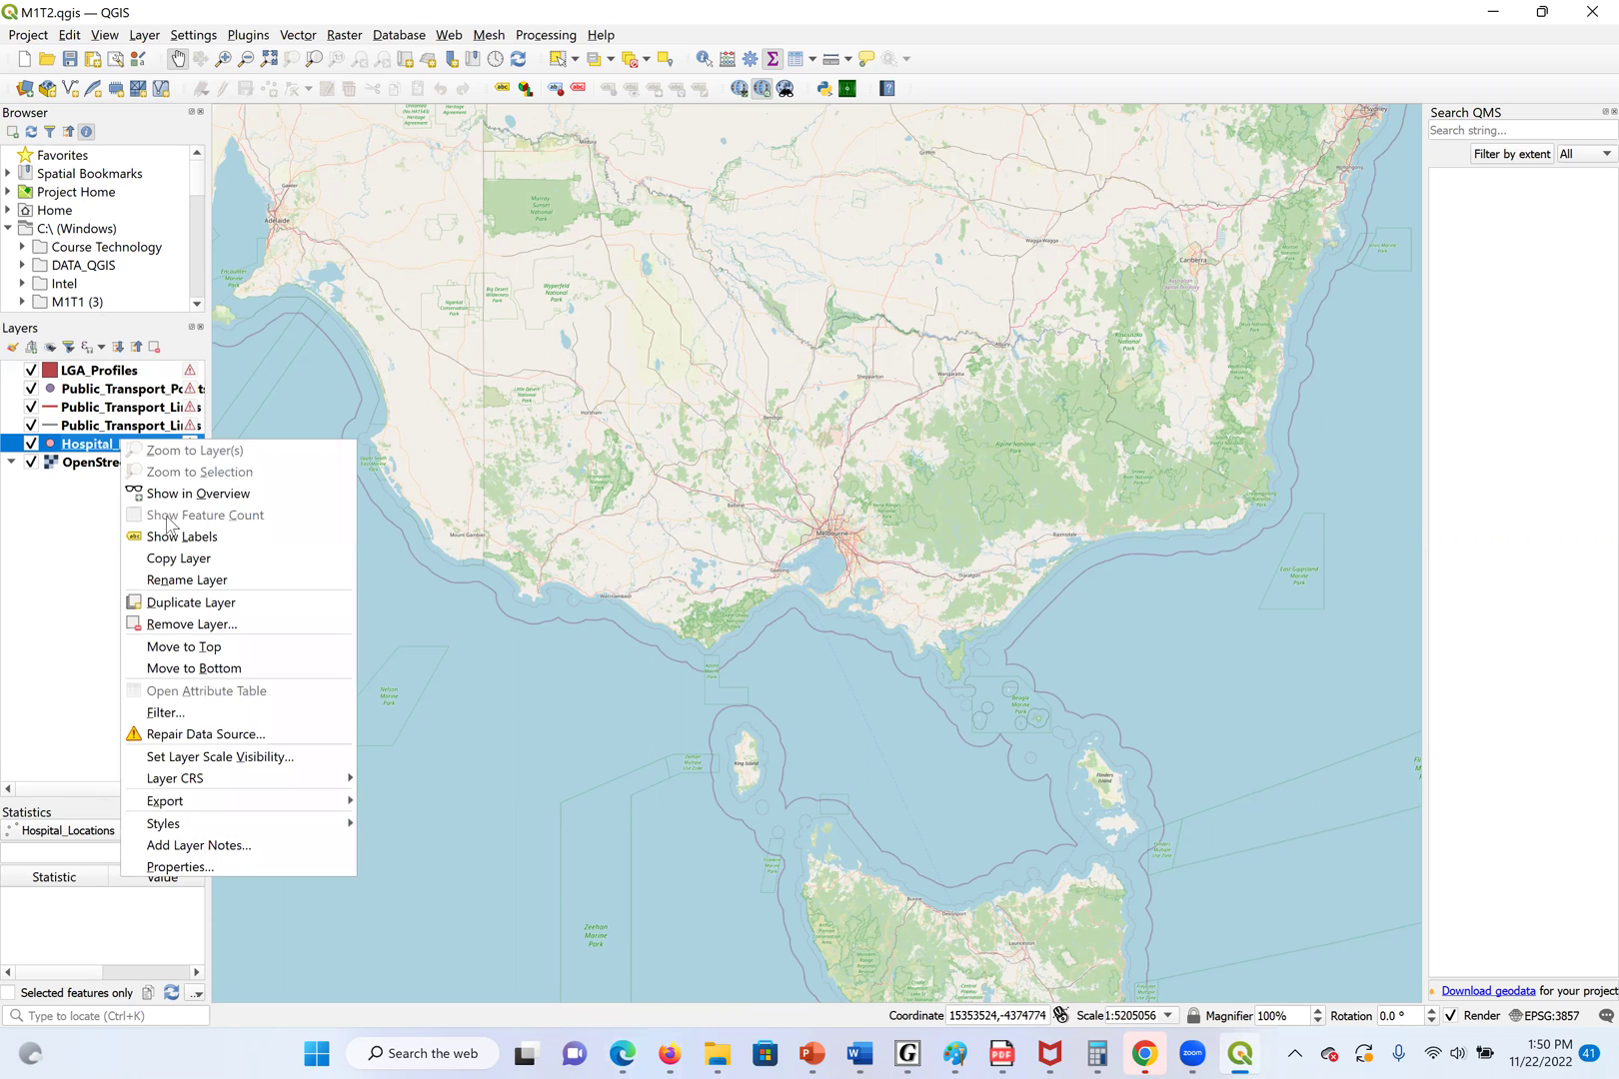
{"action": "left_click", "coordinate": [249, 865]}
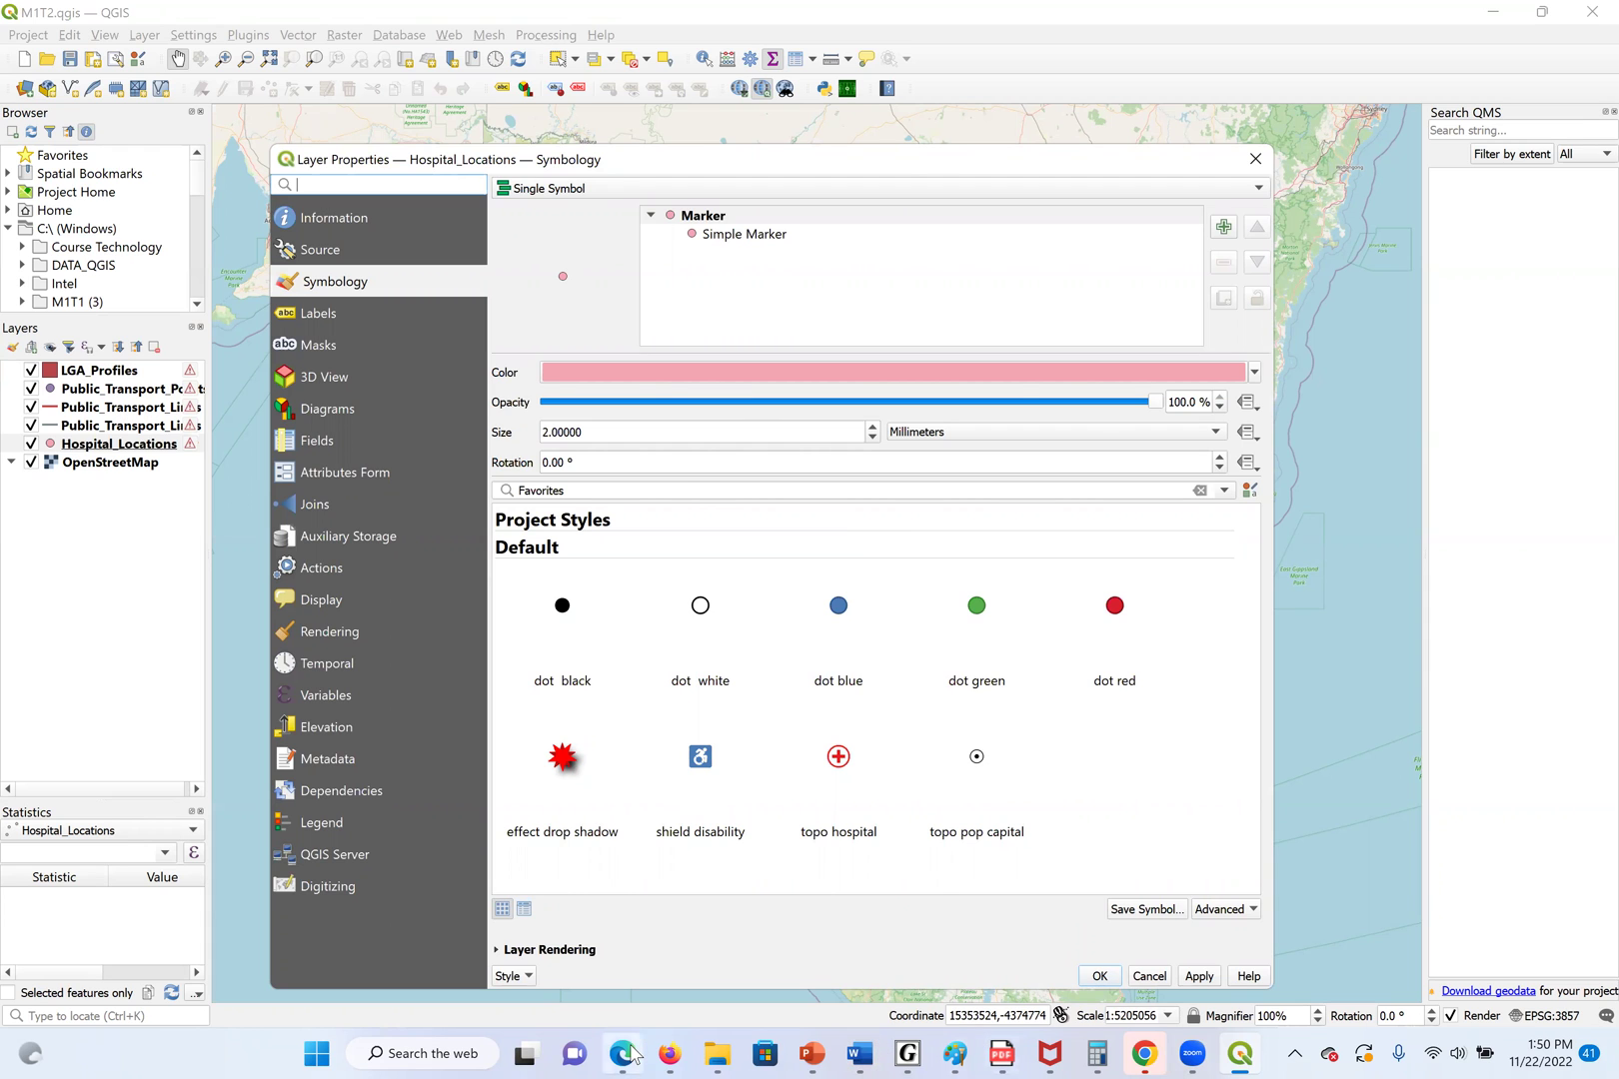
Switch to Microsoft Edge and read M1T3.pdf from the View metadata section through the Identification instructions in Create or edit metadata
{"action": "left_click", "coordinate": [623, 1054]}
{"action": "scroll", "coordinate": [1160, 473], "scroll_direction": "up", "scroll_amount": 10}
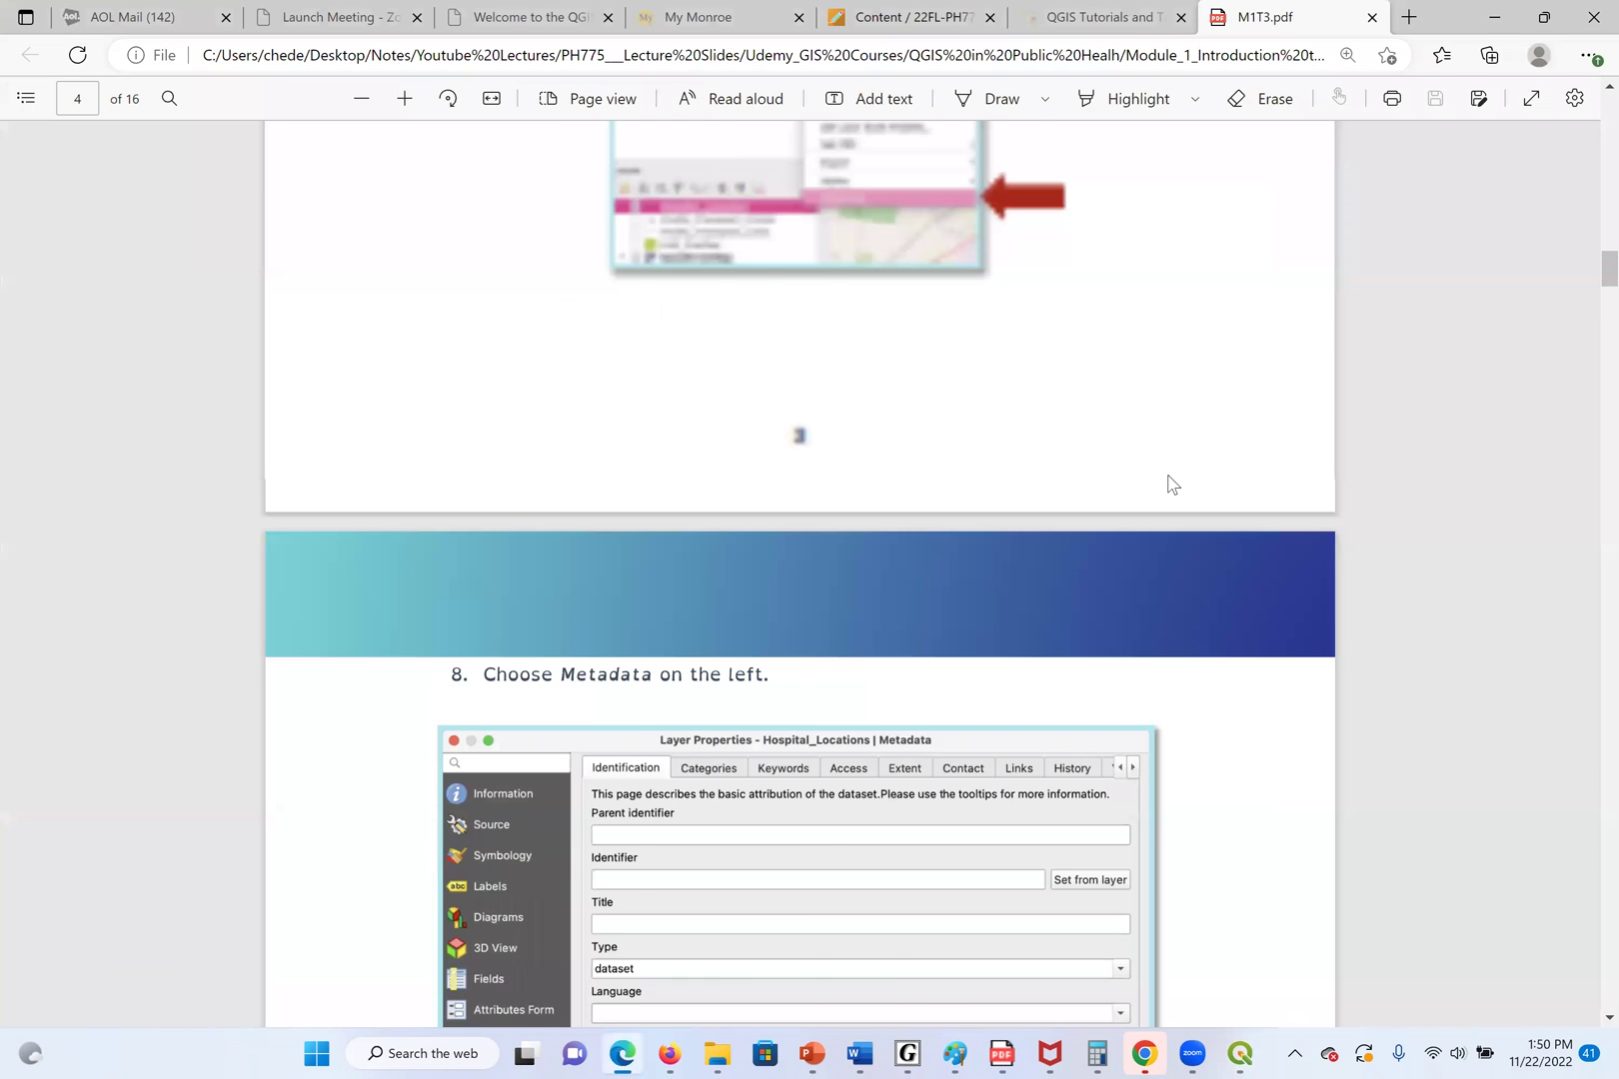
{"action": "scroll", "coordinate": [652, 474], "scroll_direction": "down", "scroll_amount": 3}
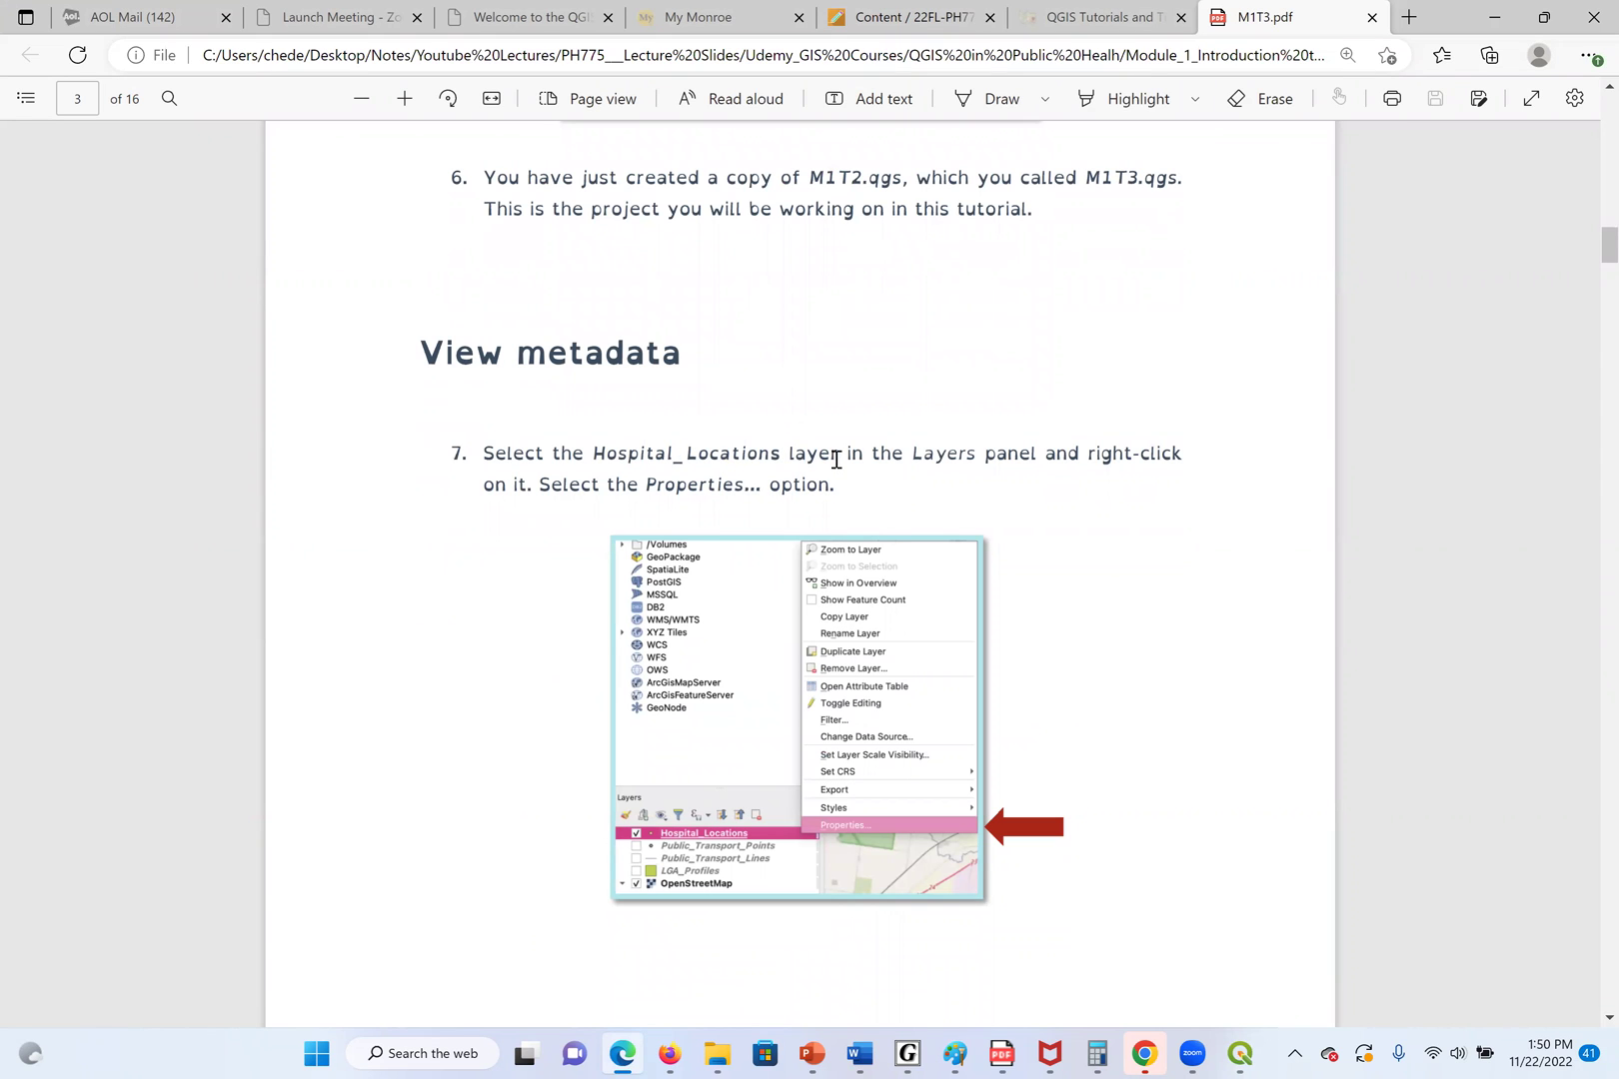
{"action": "scroll", "coordinate": [852, 517], "scroll_direction": "down", "scroll_amount": 10}
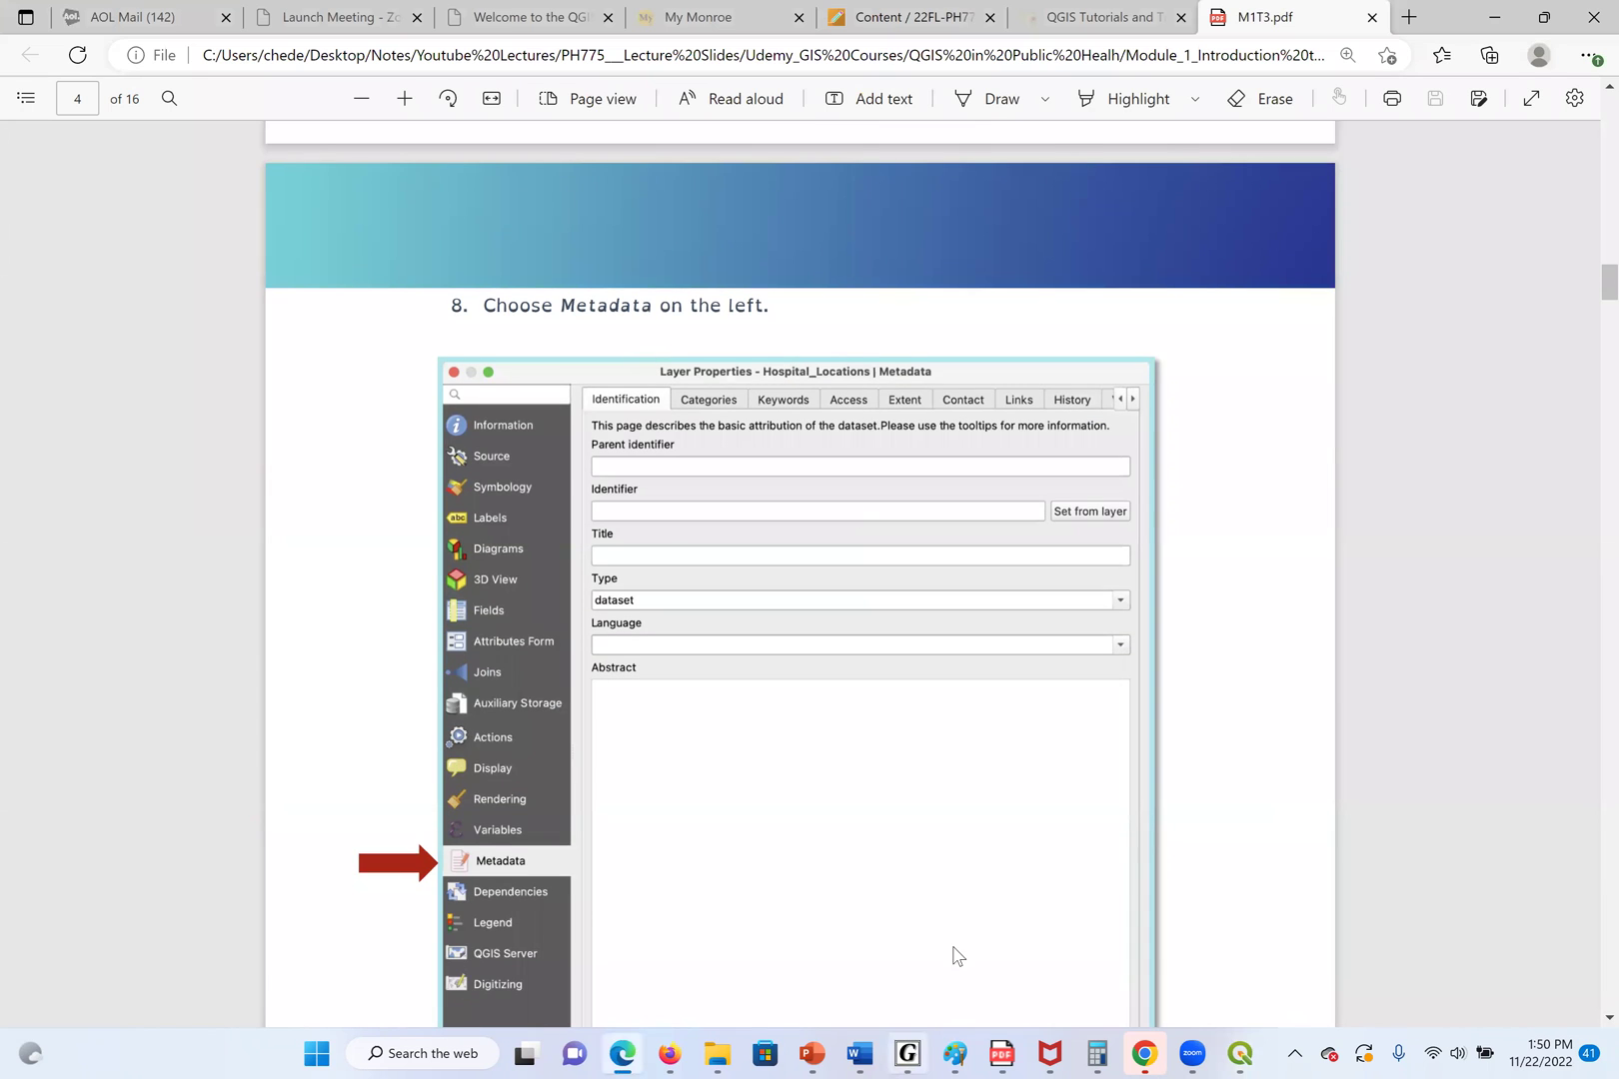
{"action": "scroll", "coordinate": [937, 859], "scroll_direction": "down", "scroll_amount": 2}
{"action": "scroll", "coordinate": [939, 843], "scroll_direction": "down", "scroll_amount": 5}
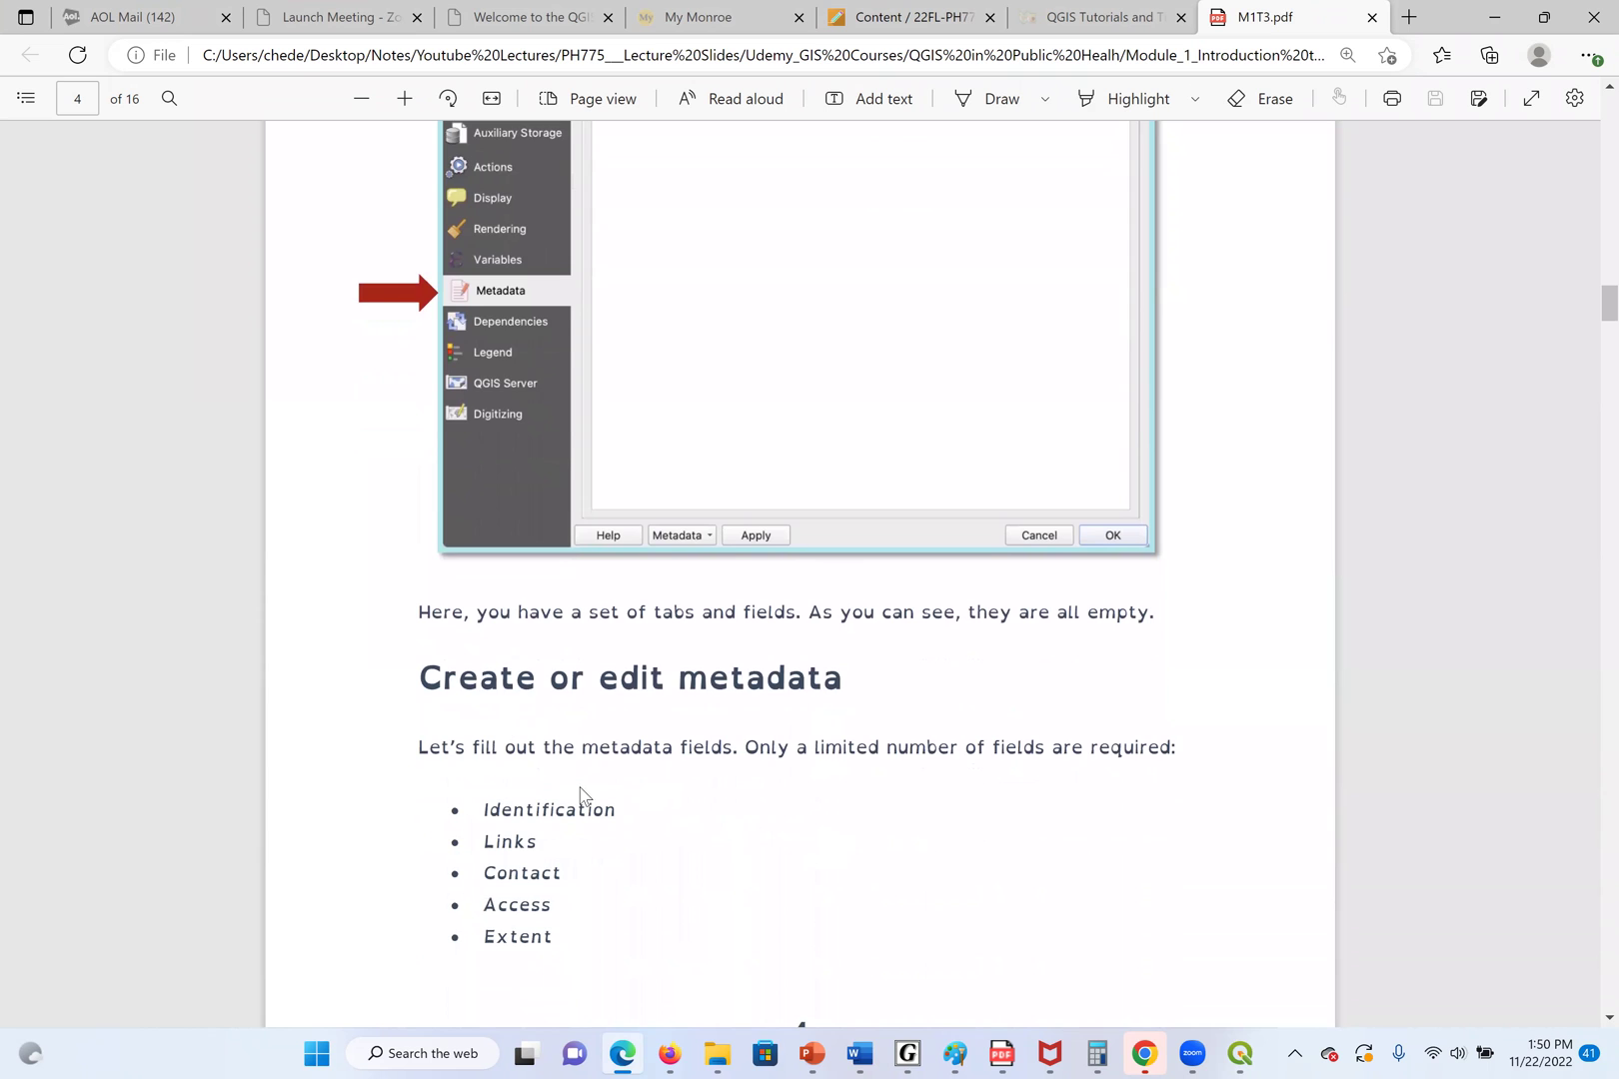
{"action": "scroll", "coordinate": [584, 795], "scroll_direction": "down", "scroll_amount": 2}
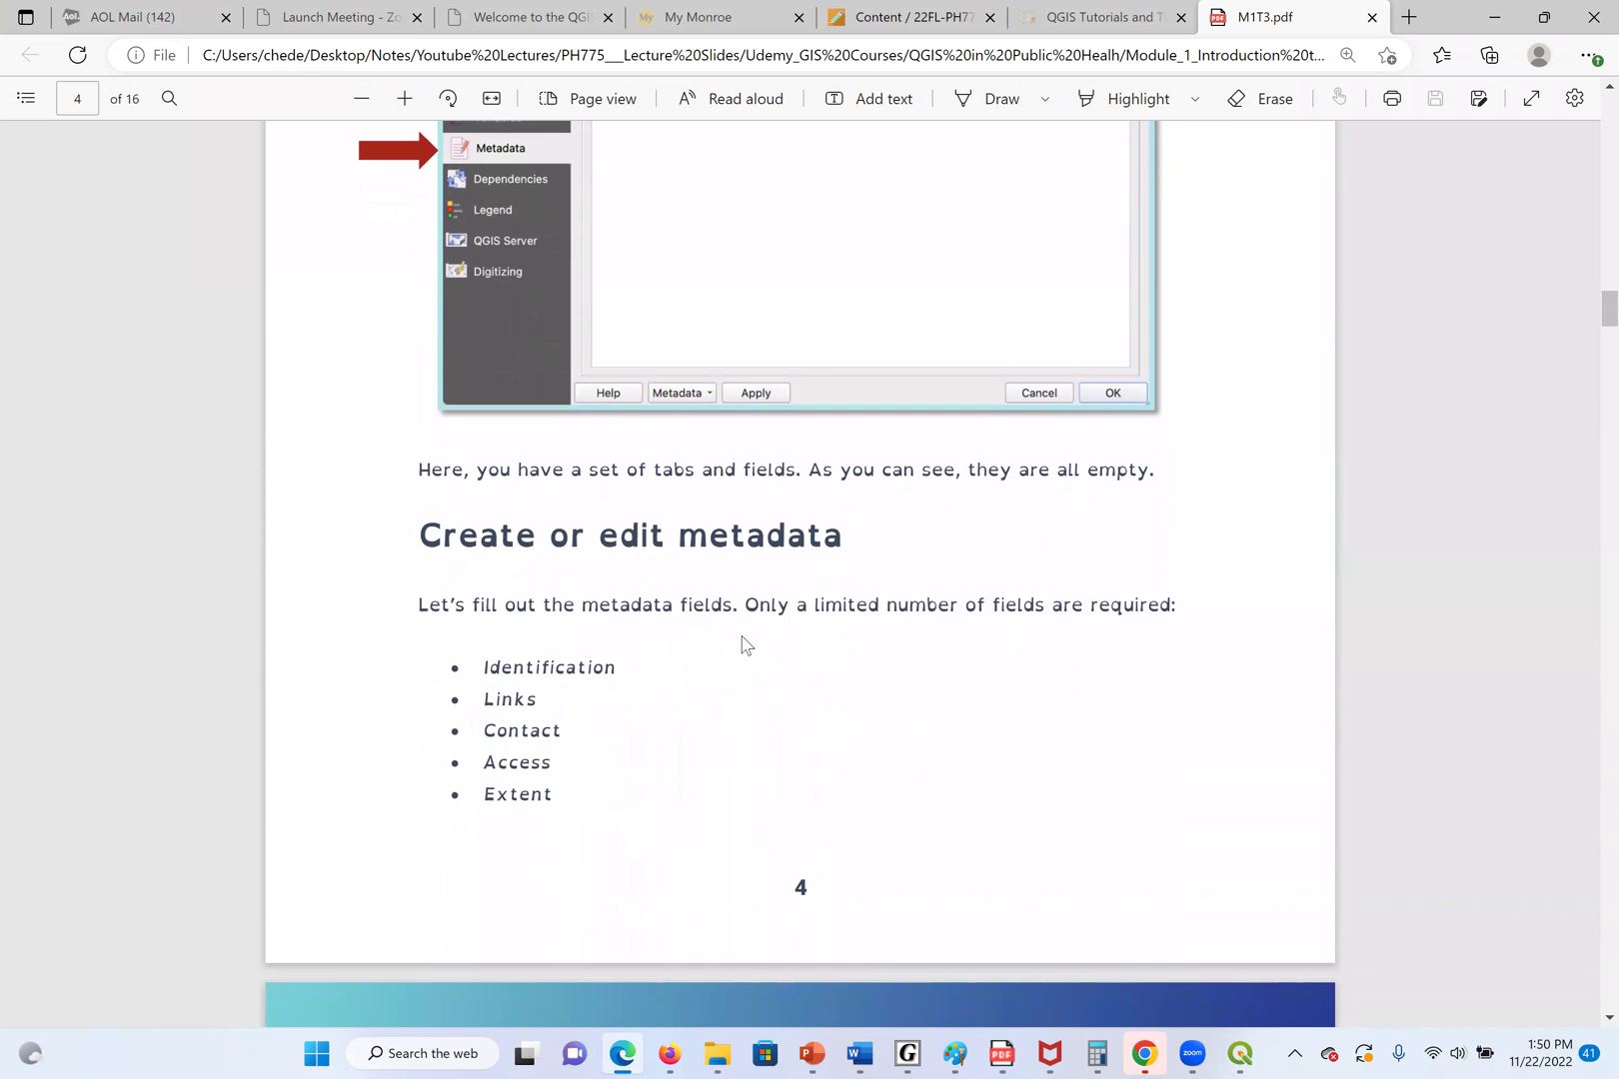
{"action": "scroll", "coordinate": [732, 696], "scroll_direction": "down", "scroll_amount": 3}
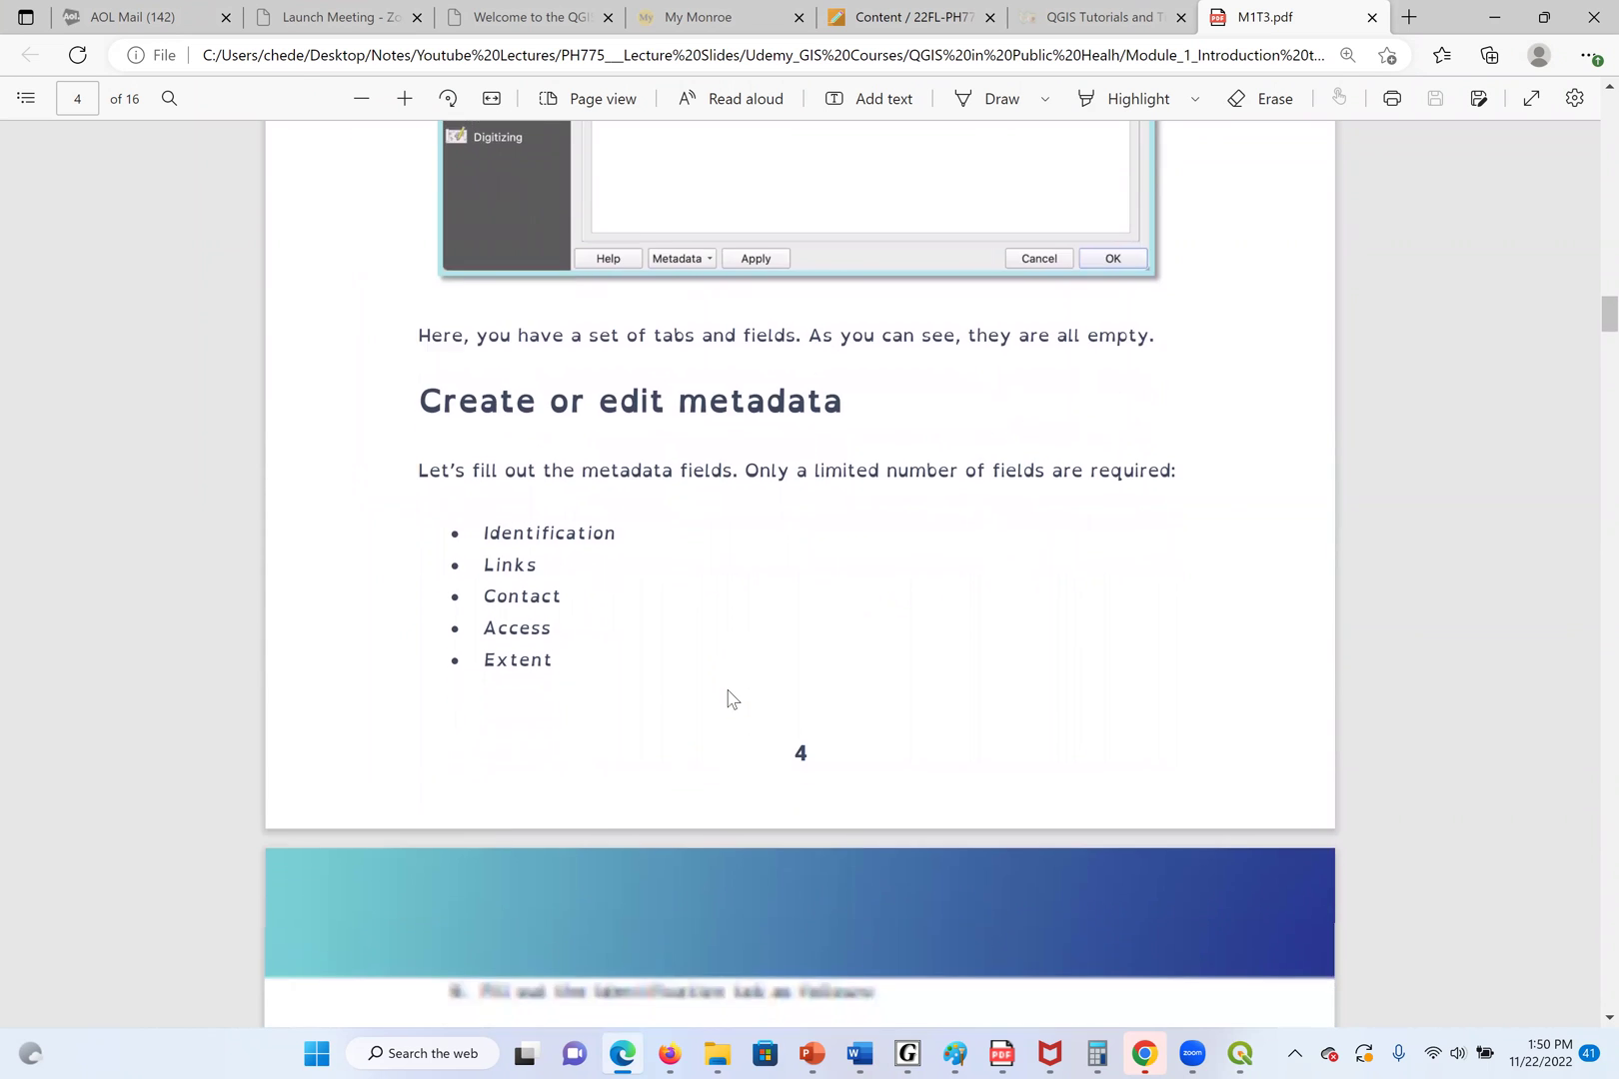
{"action": "scroll", "coordinate": [646, 686], "scroll_direction": "down", "scroll_amount": 8}
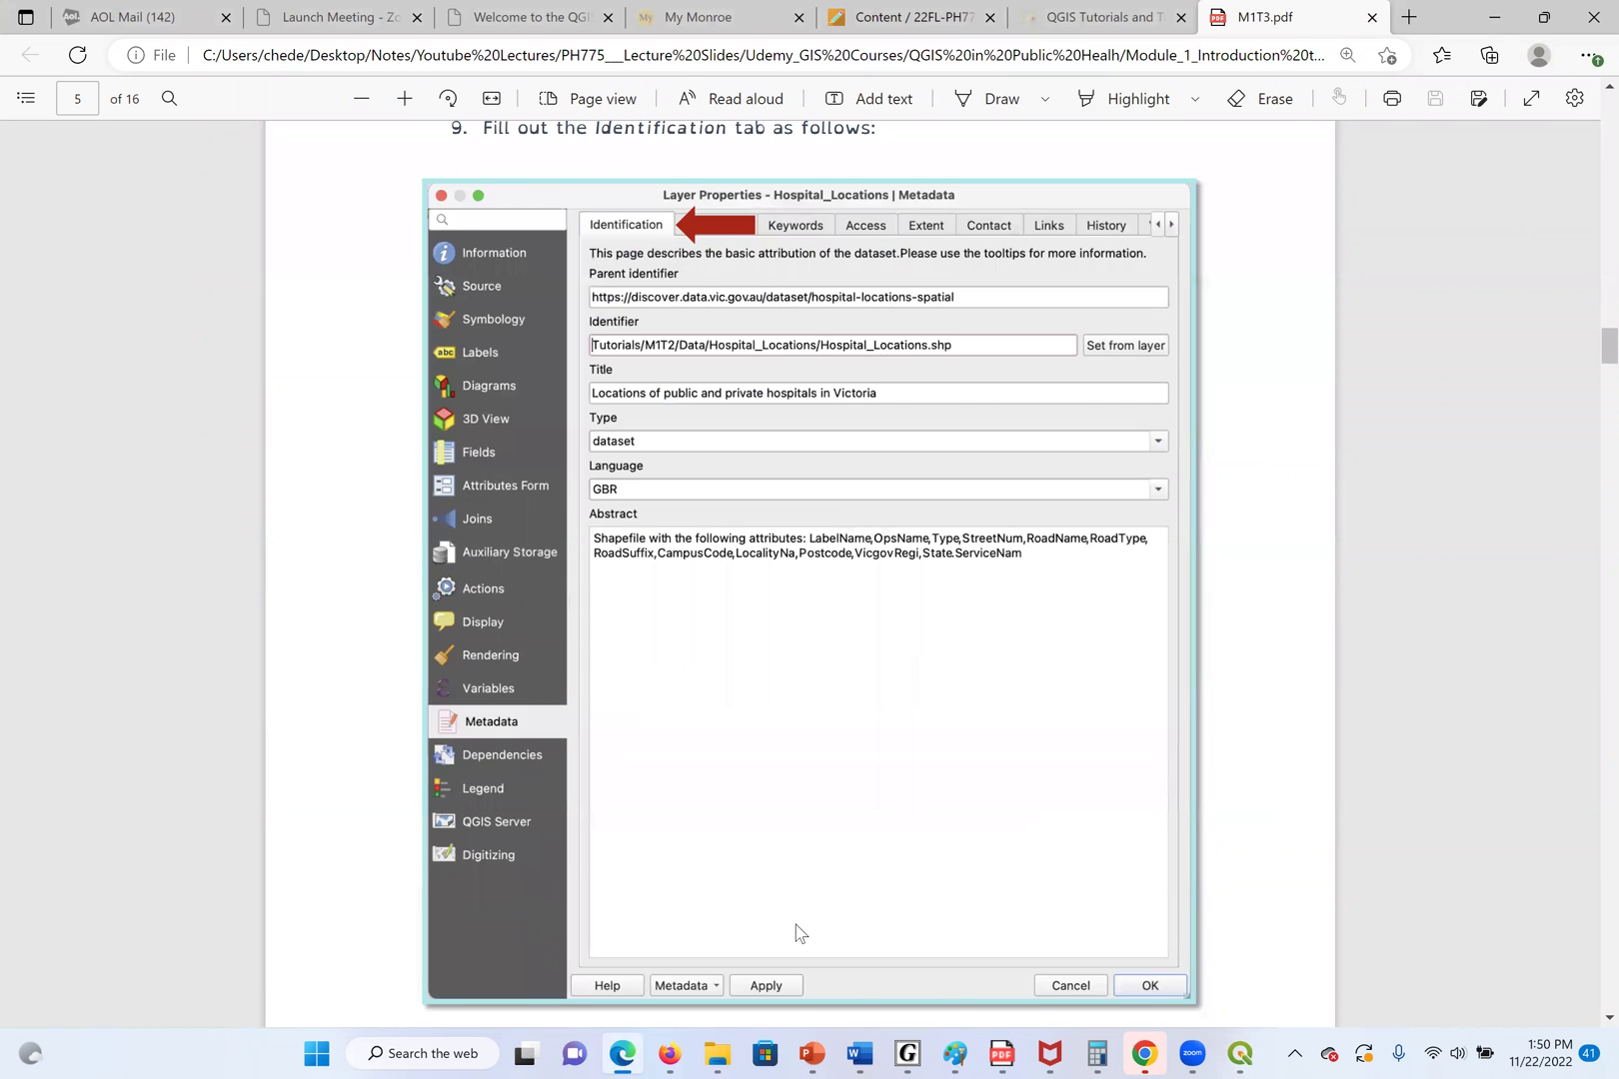
Read the M1T3.pdf instructions for filling out the Links, Contact, Access and Extent metadata of Hospital_Locations
{"action": "scroll", "coordinate": [799, 933], "scroll_direction": "down", "scroll_amount": 16}
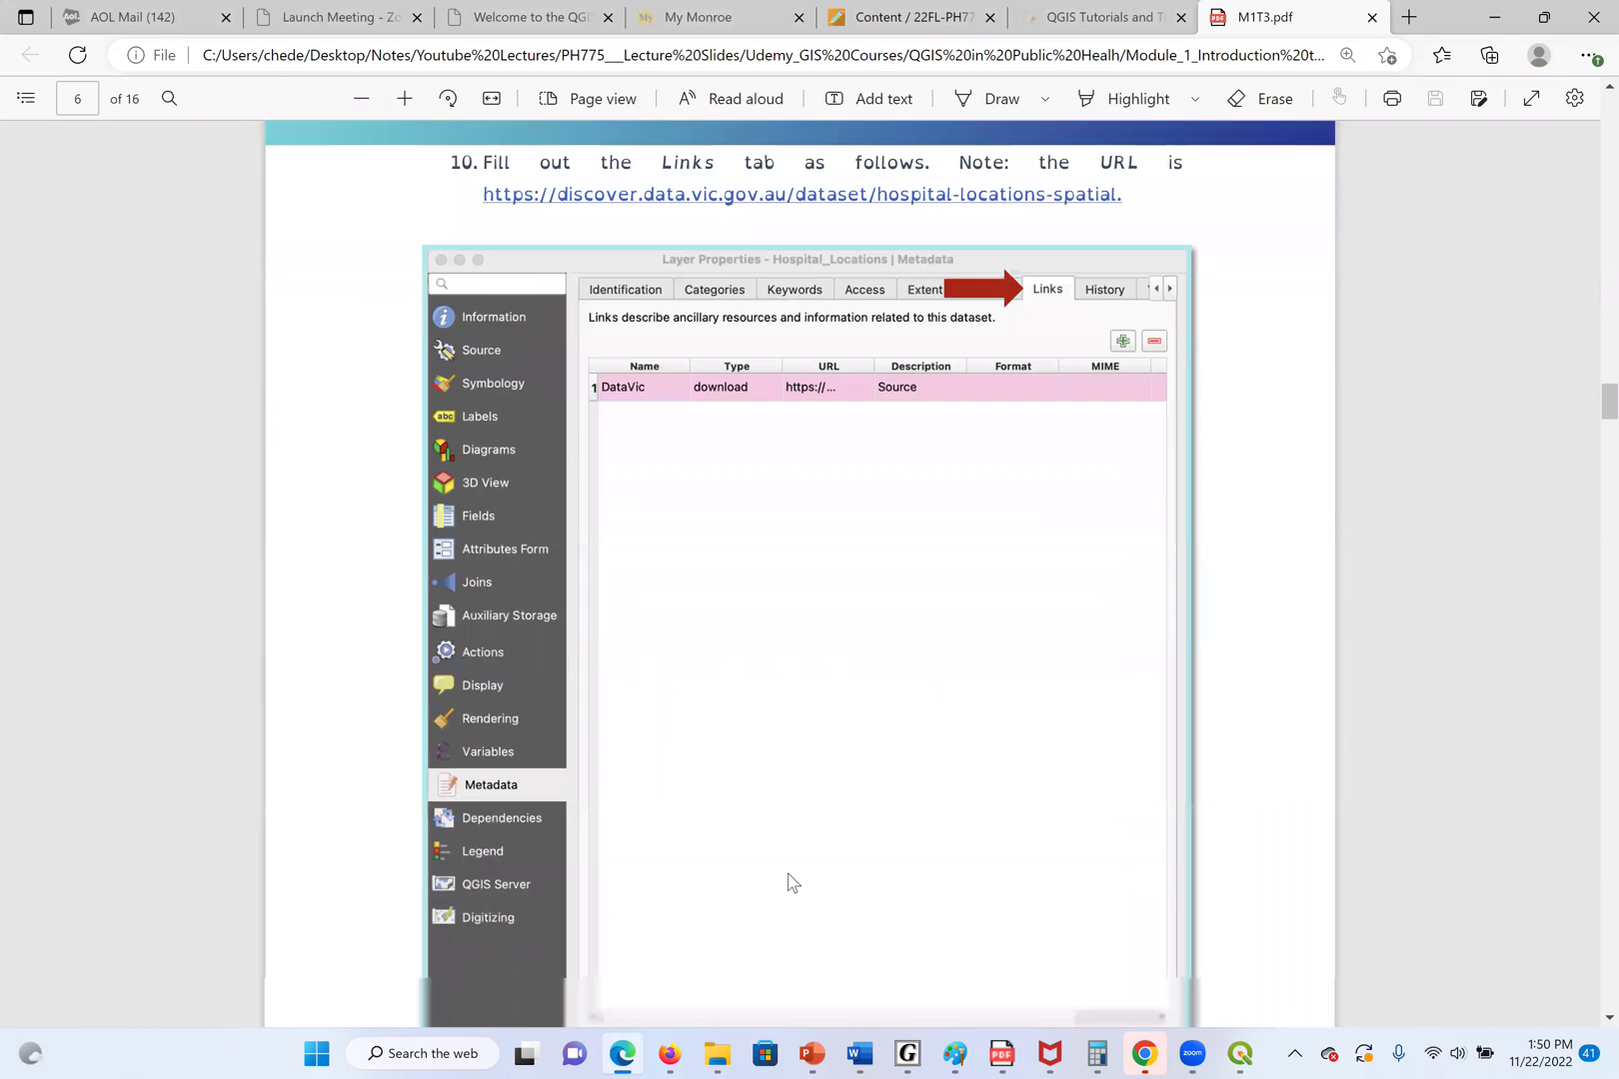
{"action": "scroll", "coordinate": [791, 883], "scroll_direction": "down", "scroll_amount": 11}
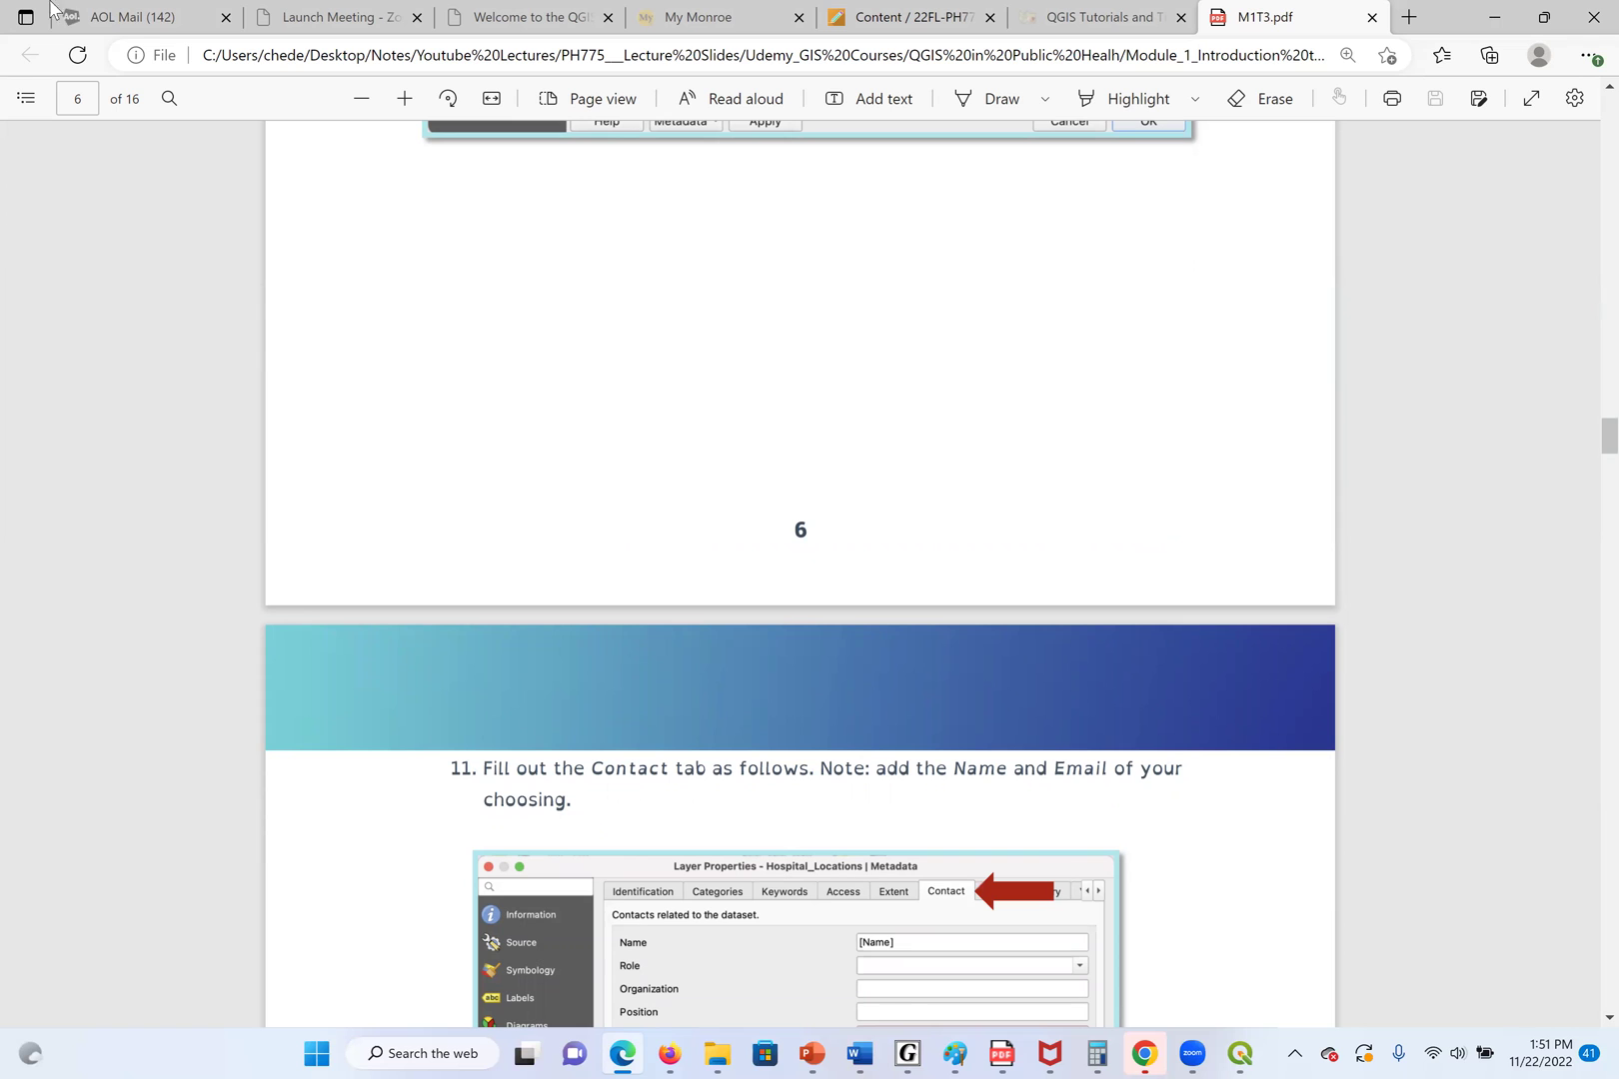
{"action": "scroll", "coordinate": [844, 995], "scroll_direction": "down", "scroll_amount": 3}
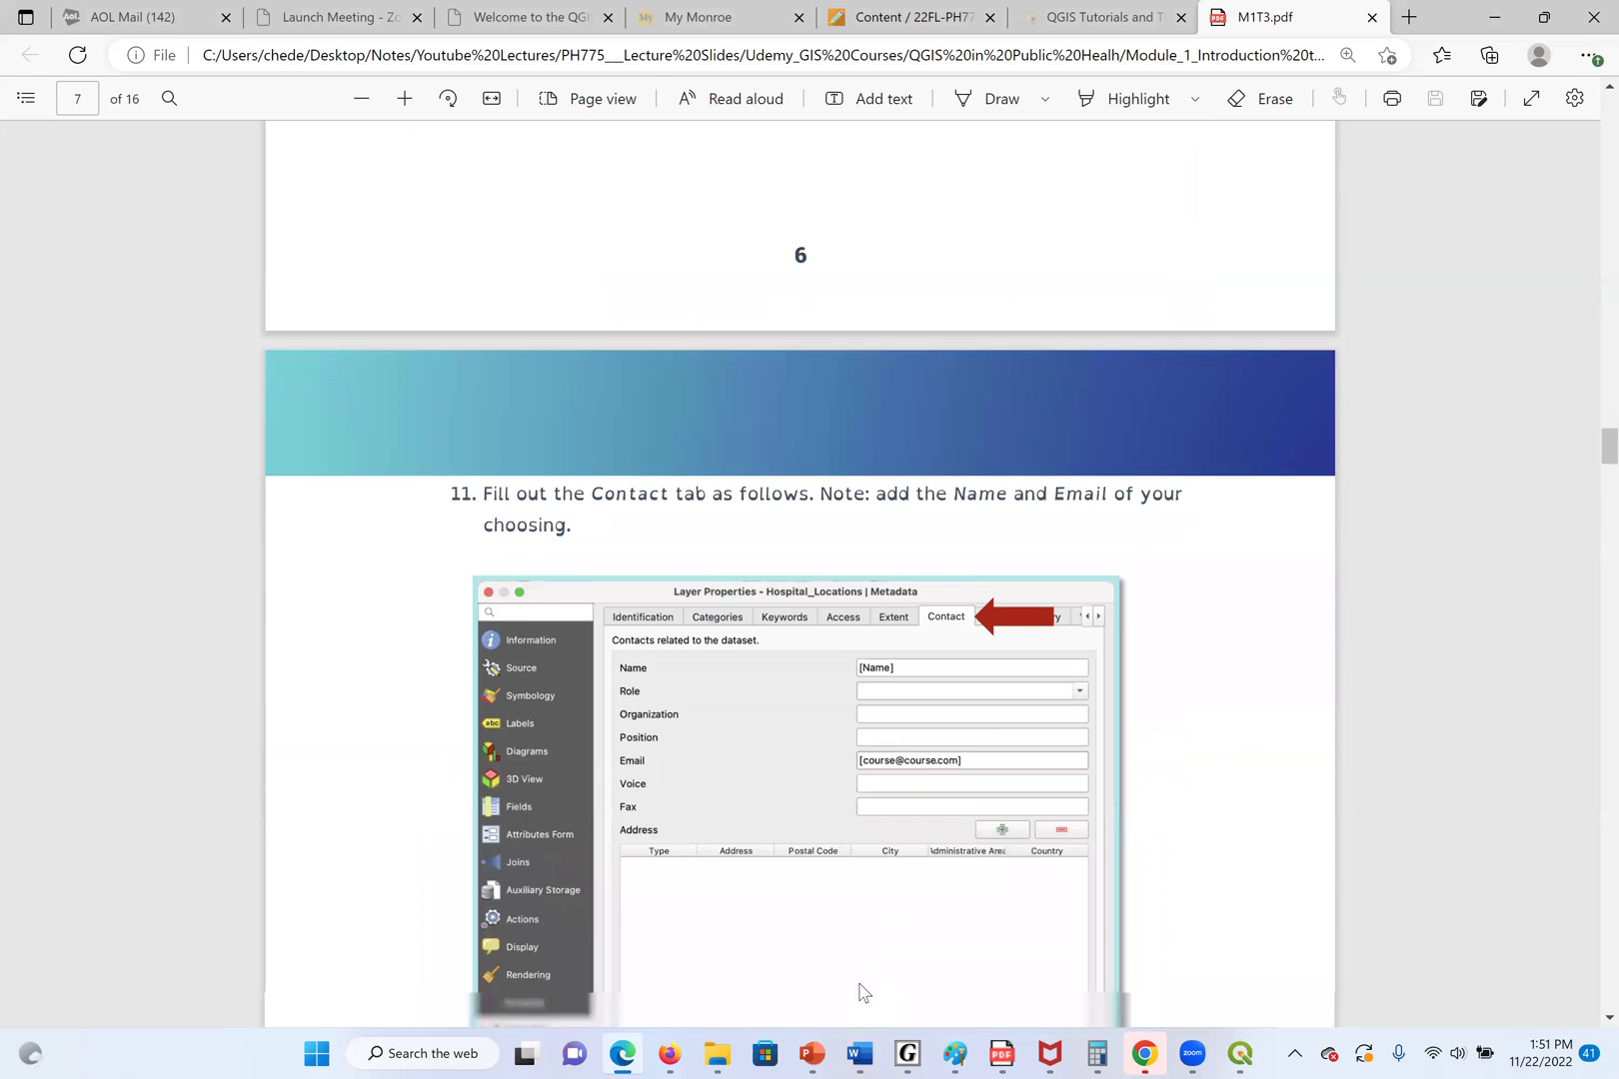
{"action": "scroll", "coordinate": [788, 748], "scroll_direction": "down", "scroll_amount": 7}
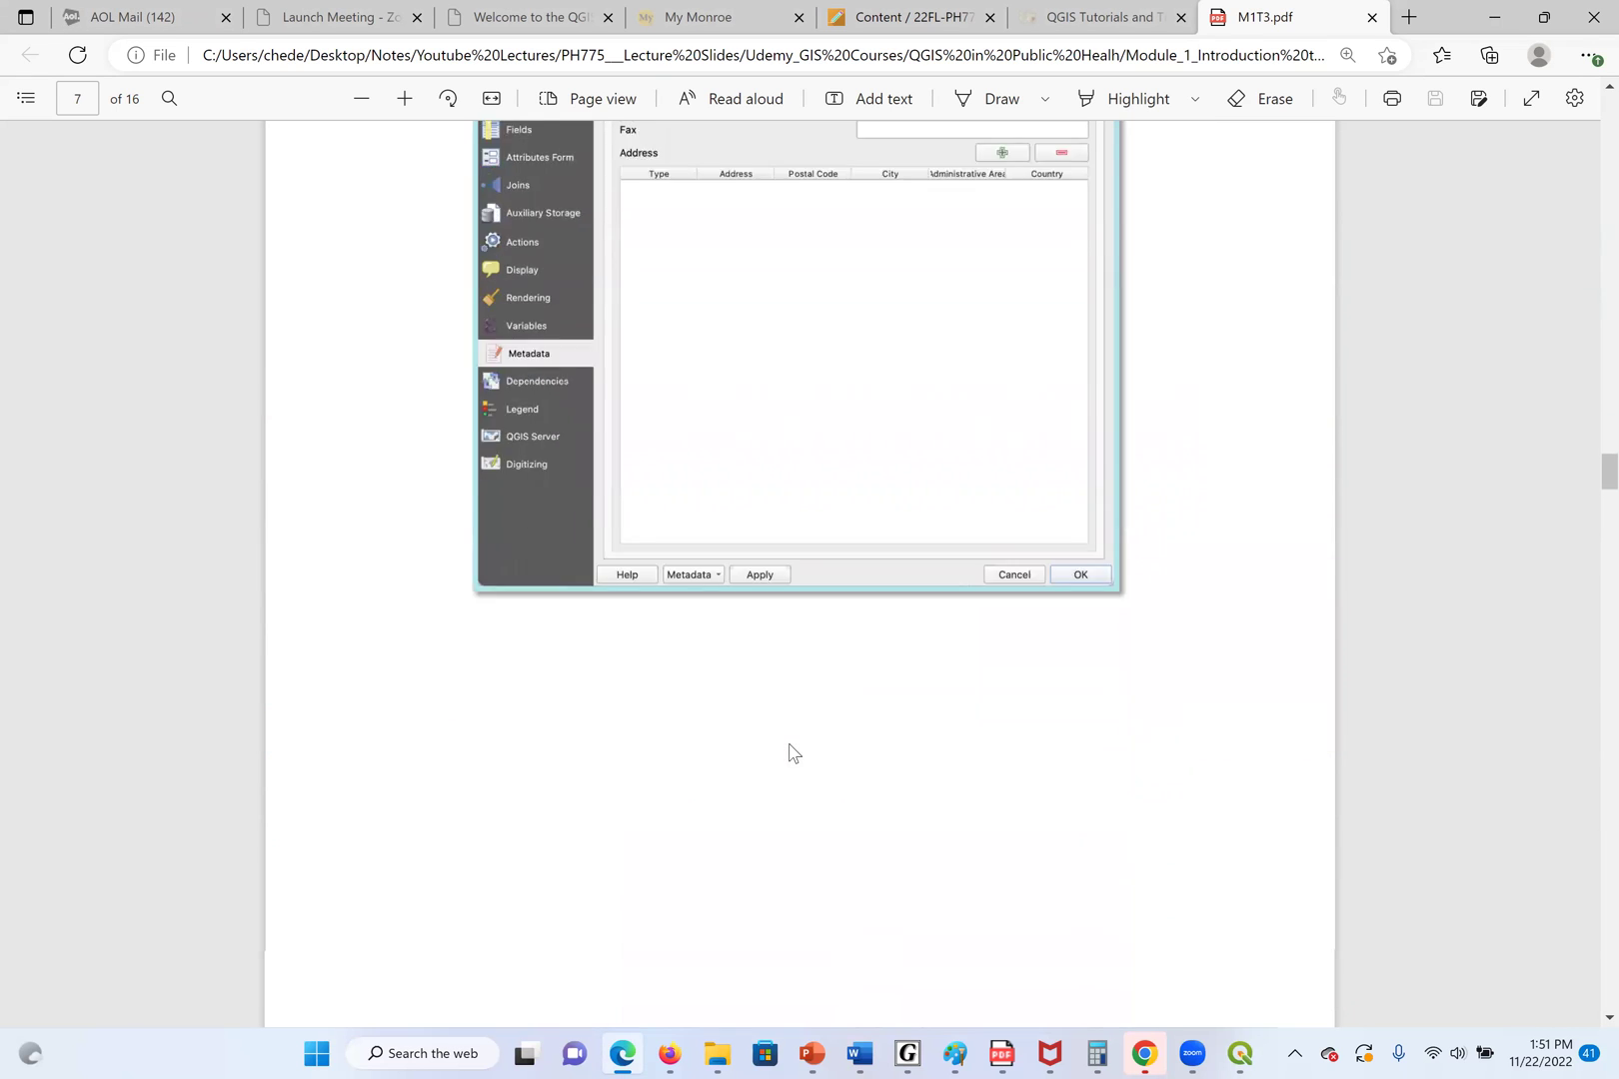
{"action": "scroll", "coordinate": [788, 752], "scroll_direction": "down", "scroll_amount": 14}
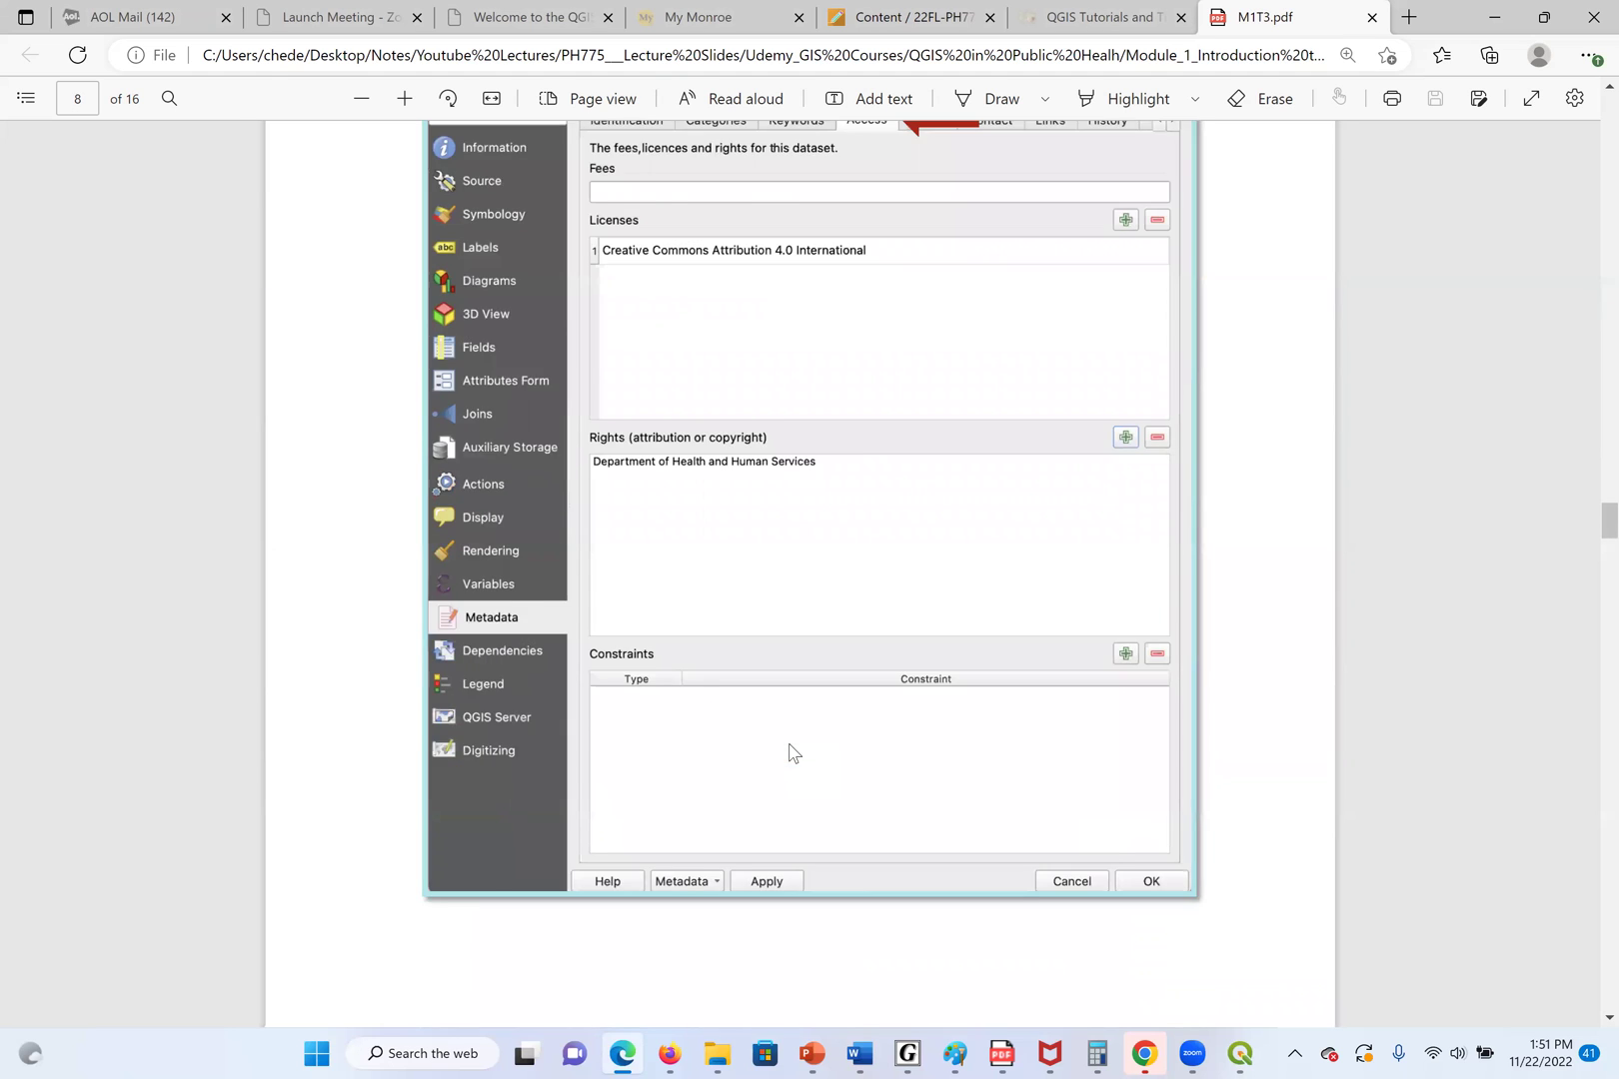
{"action": "scroll", "coordinate": [792, 752], "scroll_direction": "up", "scroll_amount": 2}
{"action": "scroll", "coordinate": [793, 752], "scroll_direction": "up", "scroll_amount": 1}
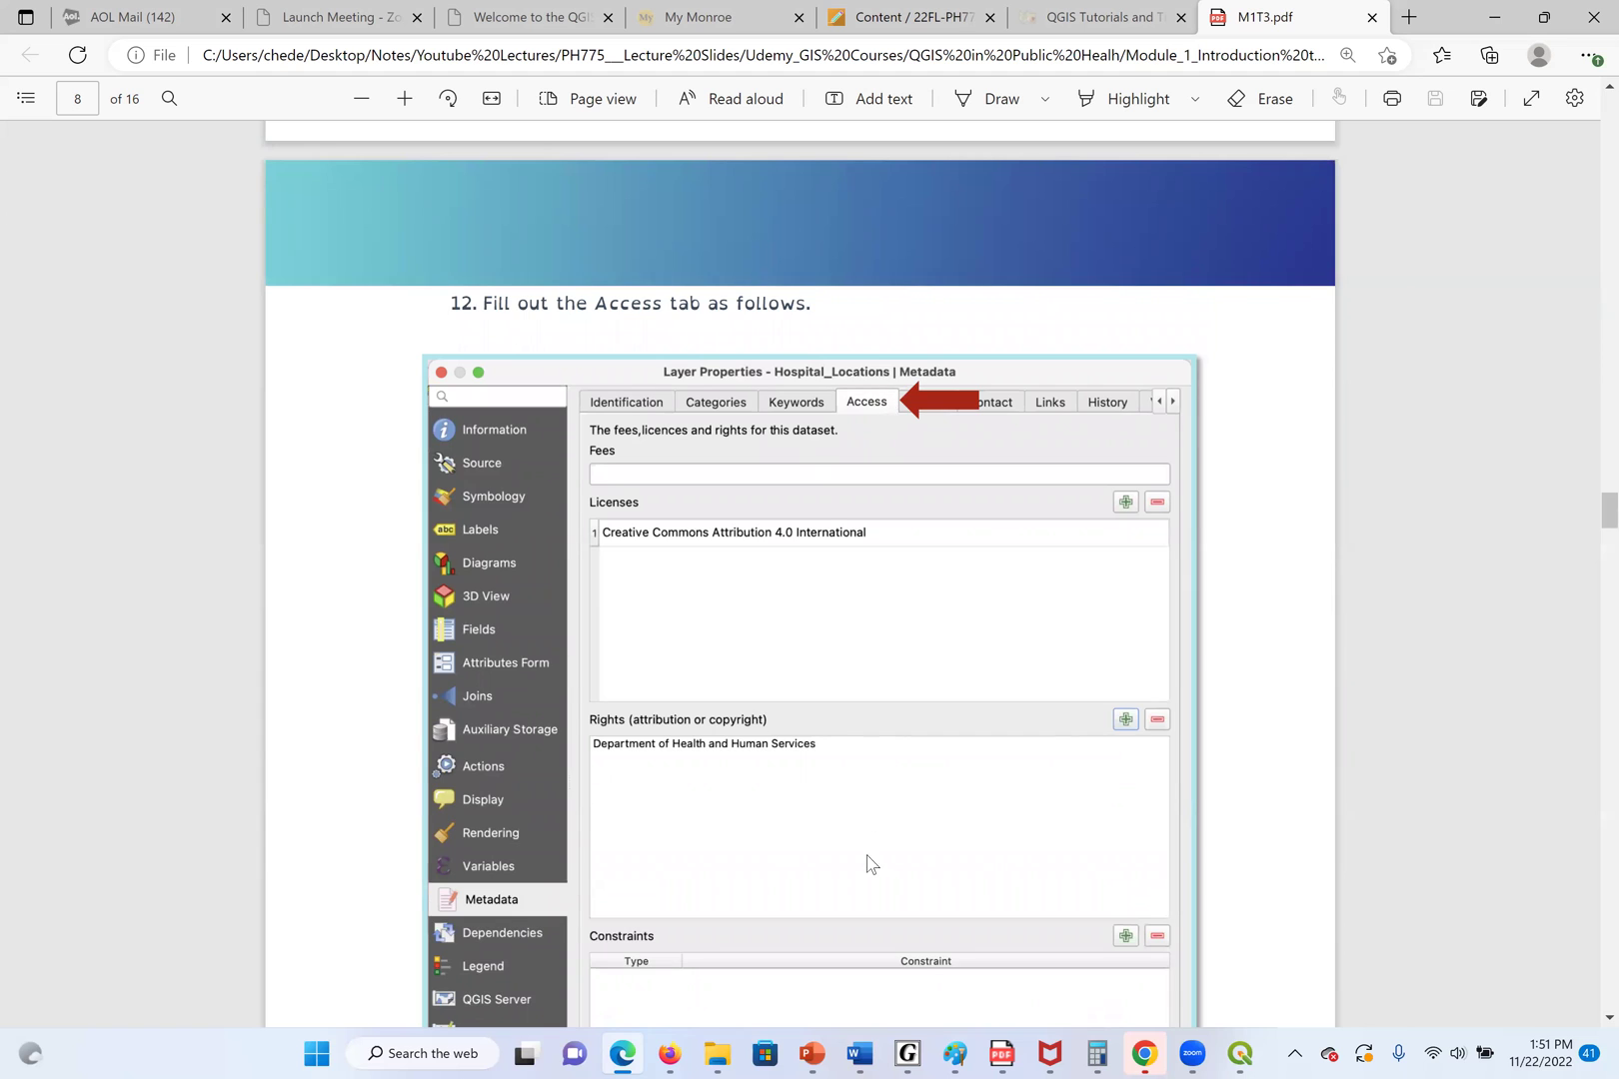
{"action": "scroll", "coordinate": [867, 865], "scroll_direction": "down", "scroll_amount": 9}
{"action": "scroll", "coordinate": [898, 846], "scroll_direction": "down", "scroll_amount": 8}
{"action": "scroll", "coordinate": [882, 839], "scroll_direction": "down", "scroll_amount": 2}
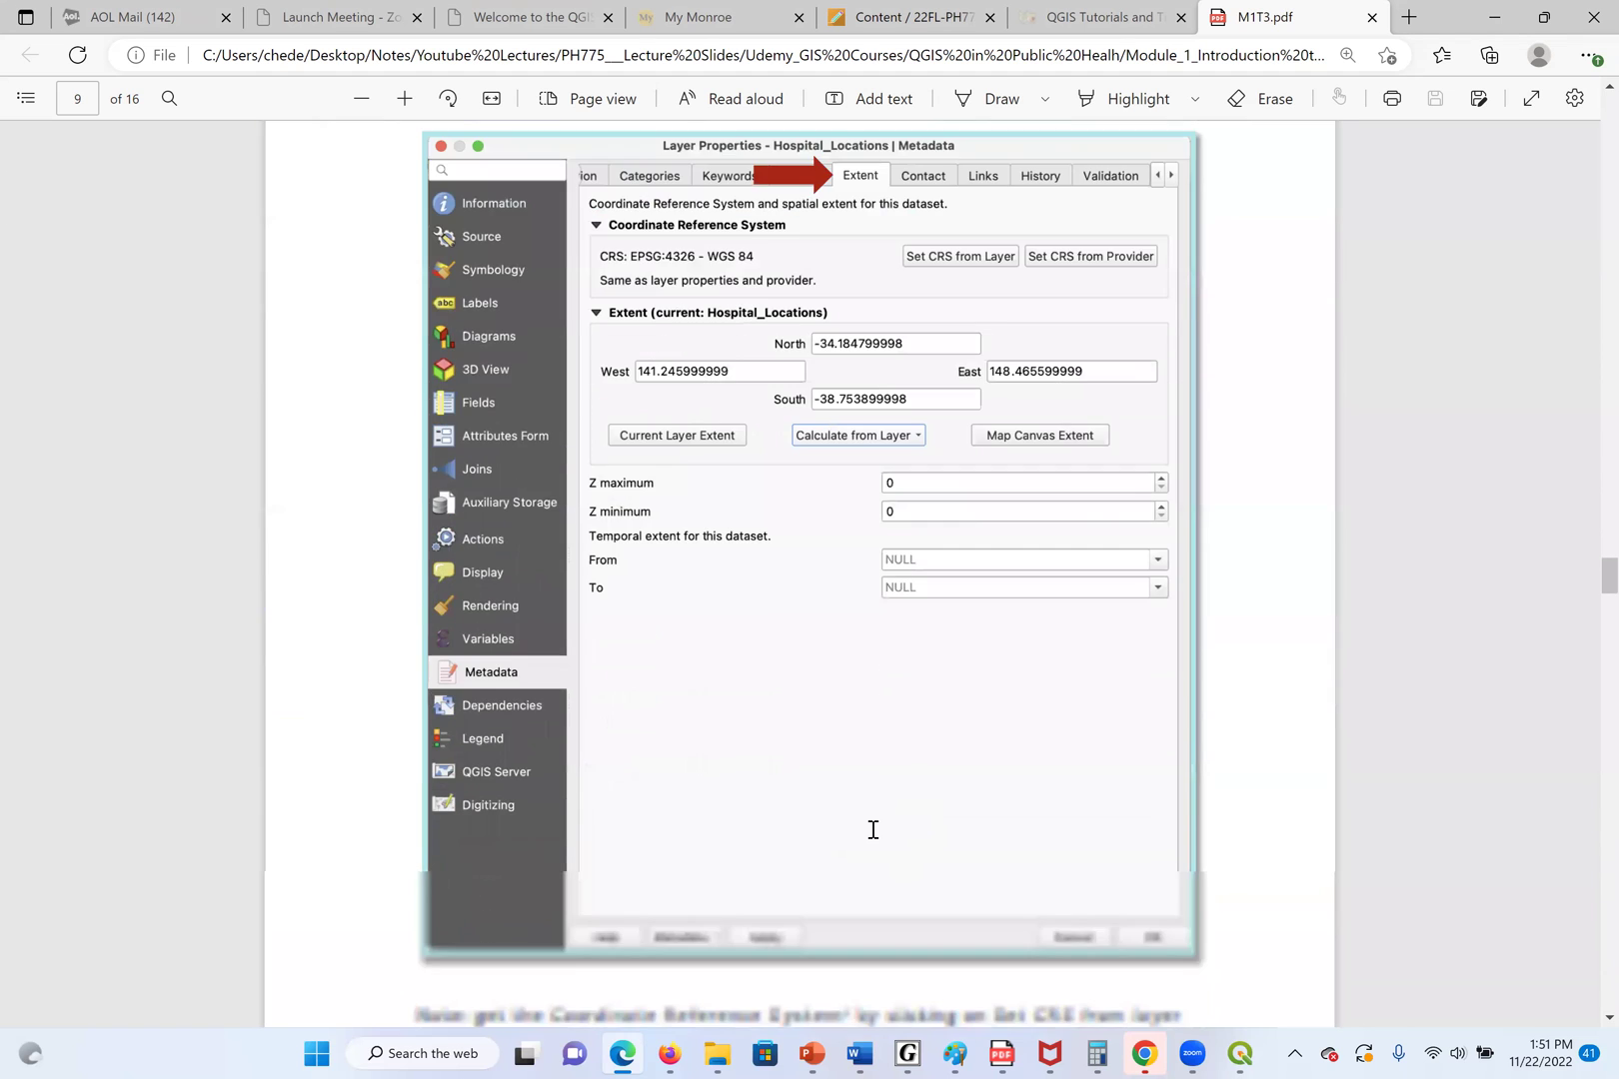
Read how to save and load metadata and the Import new datasets of different formats section in M1T3.pdf
{"action": "scroll", "coordinate": [866, 829], "scroll_direction": "down", "scroll_amount": 20}
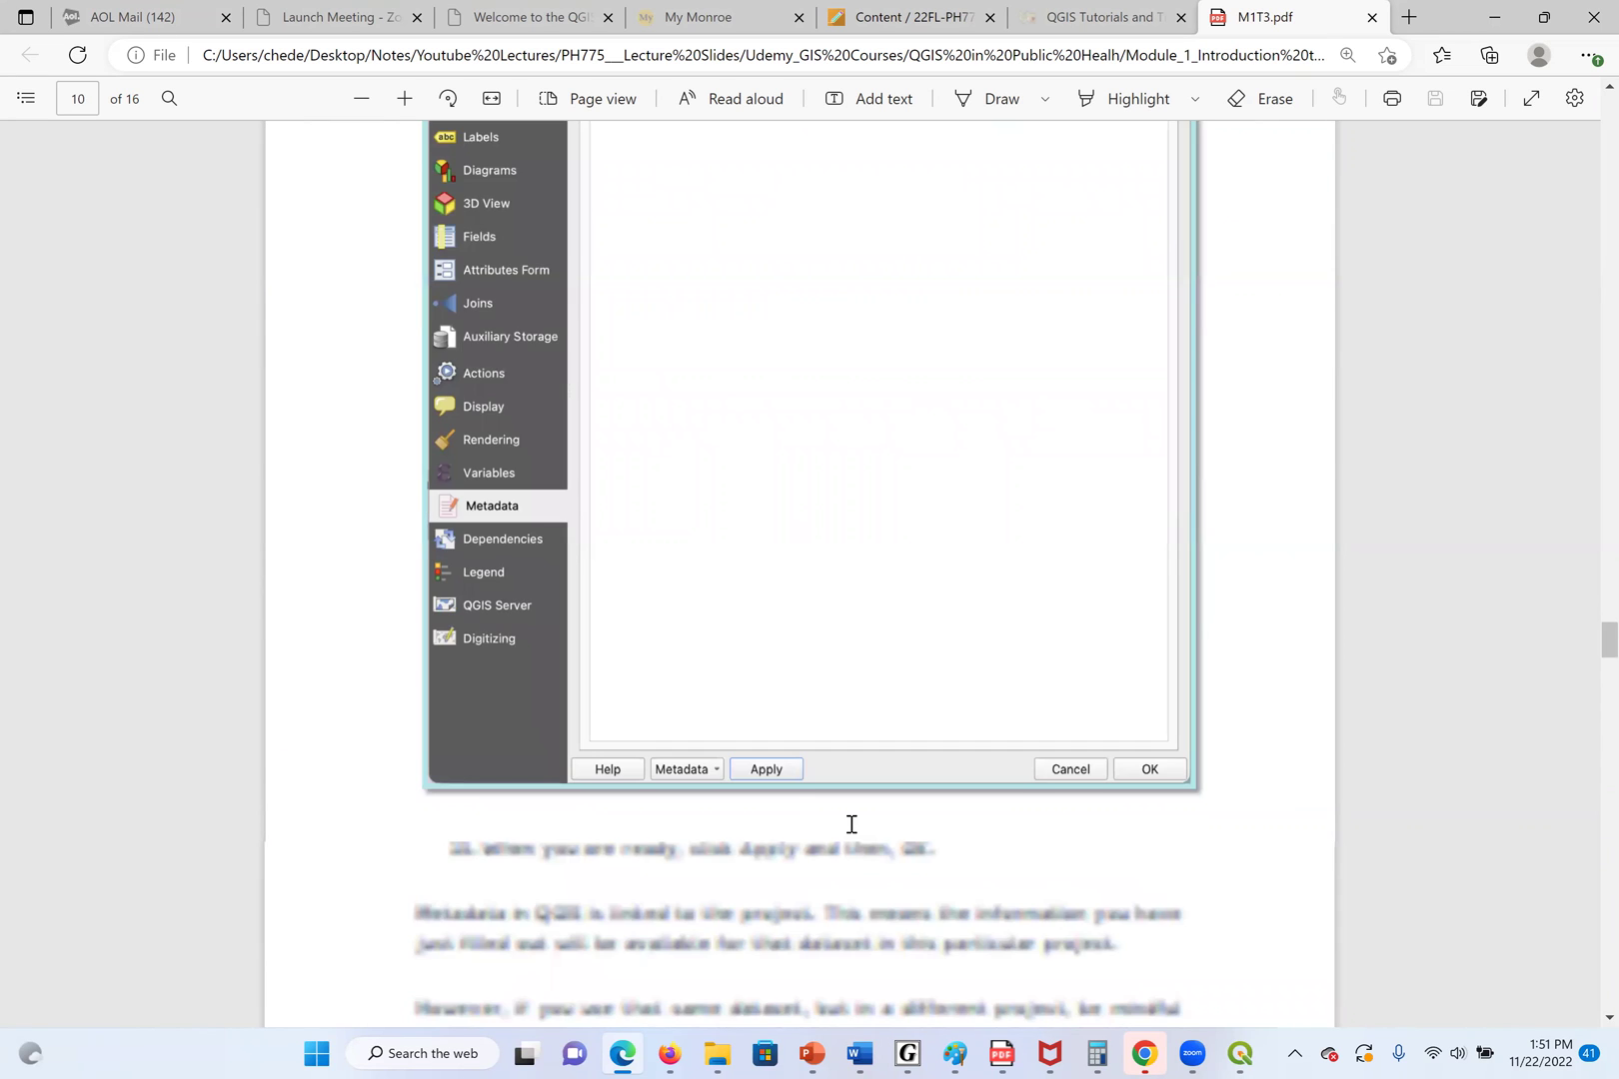
{"action": "scroll", "coordinate": [850, 824], "scroll_direction": "down", "scroll_amount": 6}
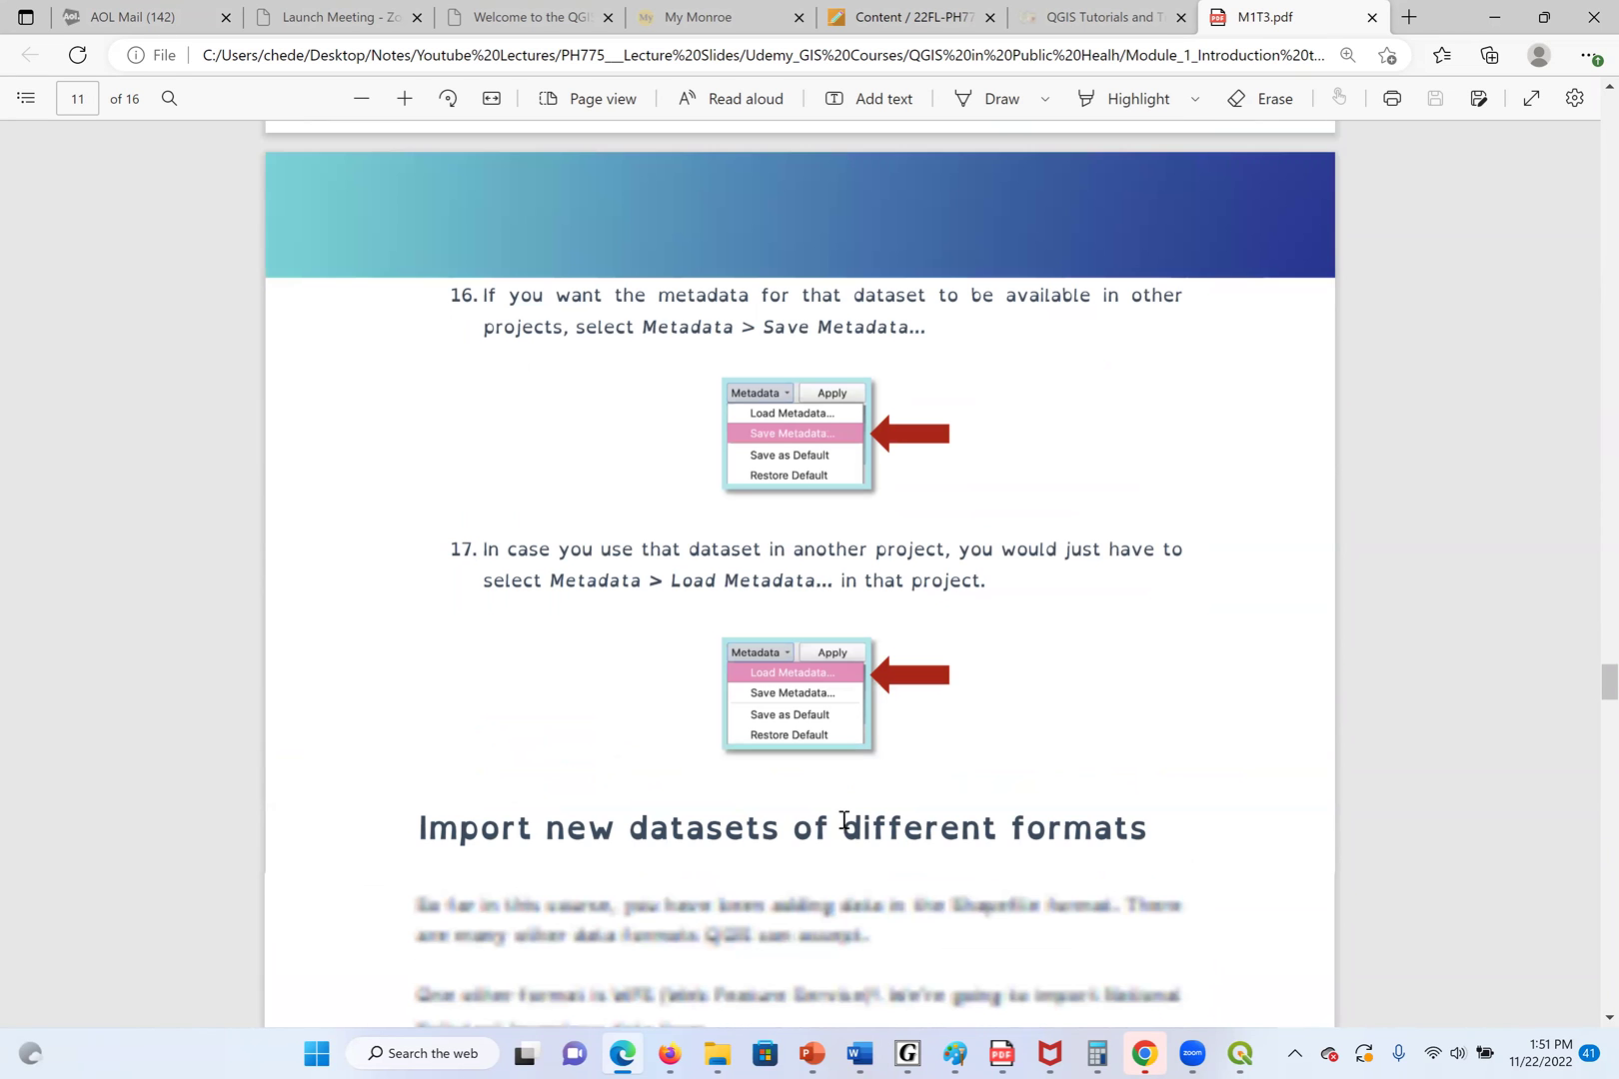
{"action": "scroll", "coordinate": [842, 827], "scroll_direction": "down", "scroll_amount": 7}
{"action": "scroll", "coordinate": [849, 849], "scroll_direction": "up", "scroll_amount": 2}
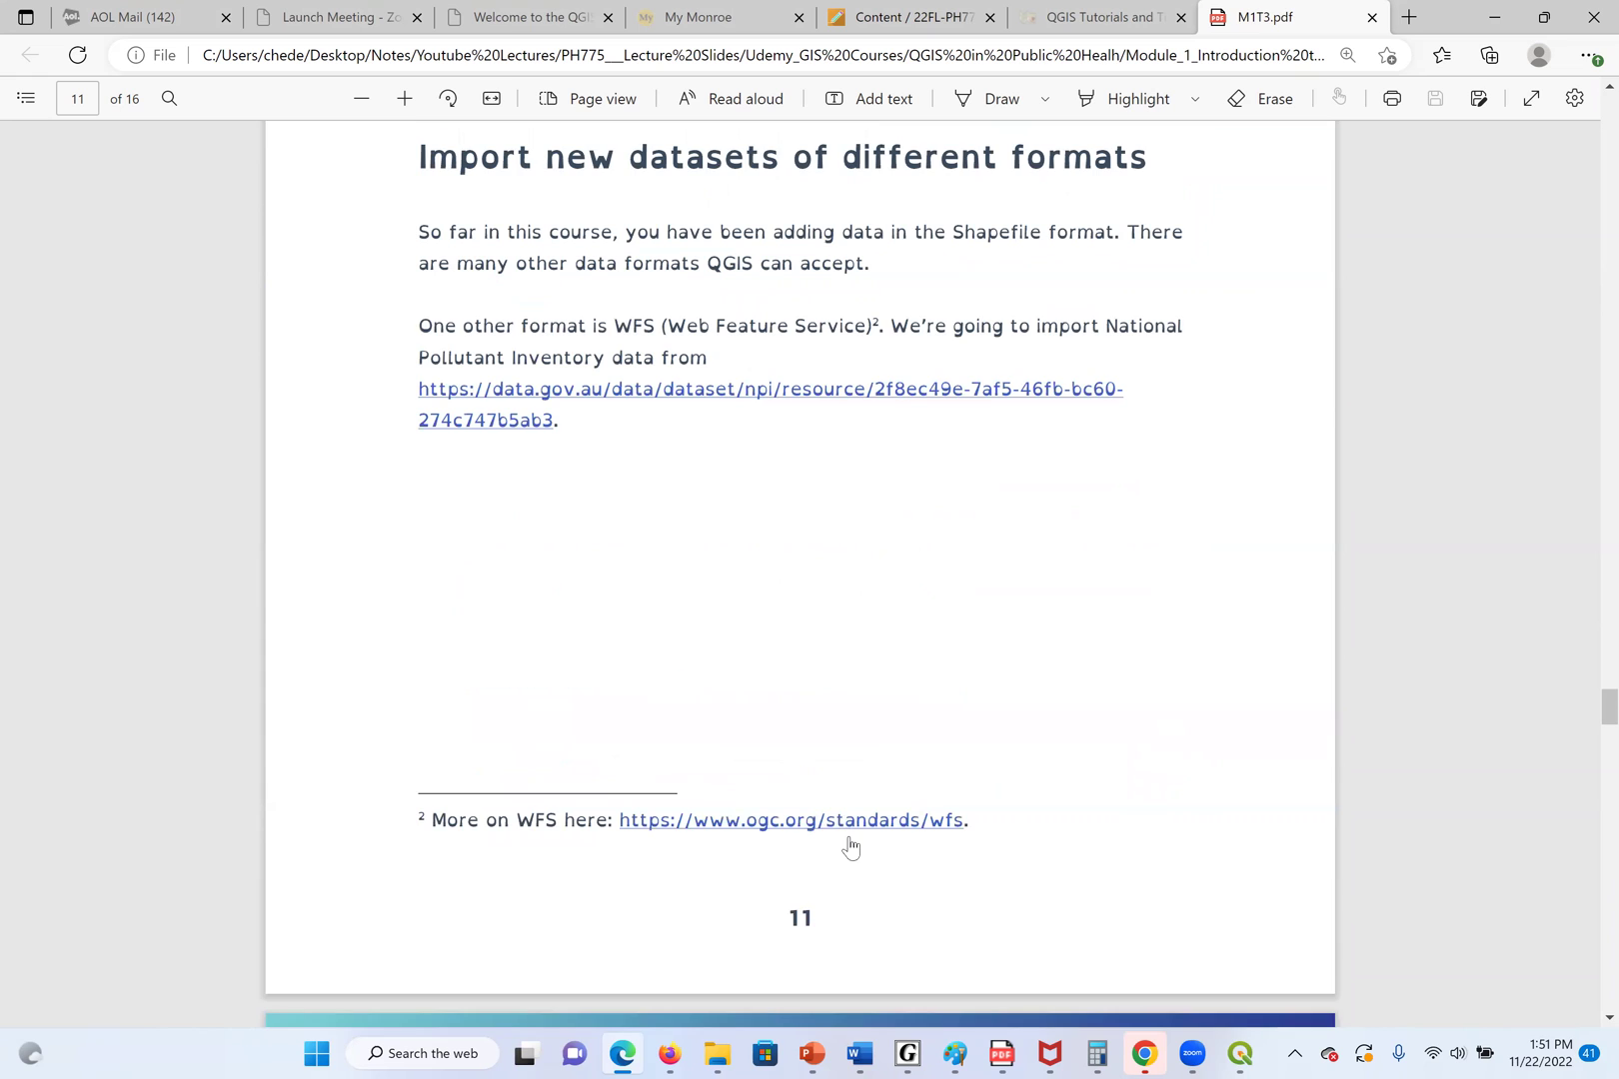
Switch to QGIS and fill in the Hospital_Locations metadata with parent identifier id345, identifier 3456 and title "hospital australia"
{"action": "mouse_move", "coordinate": [623, 1051]}
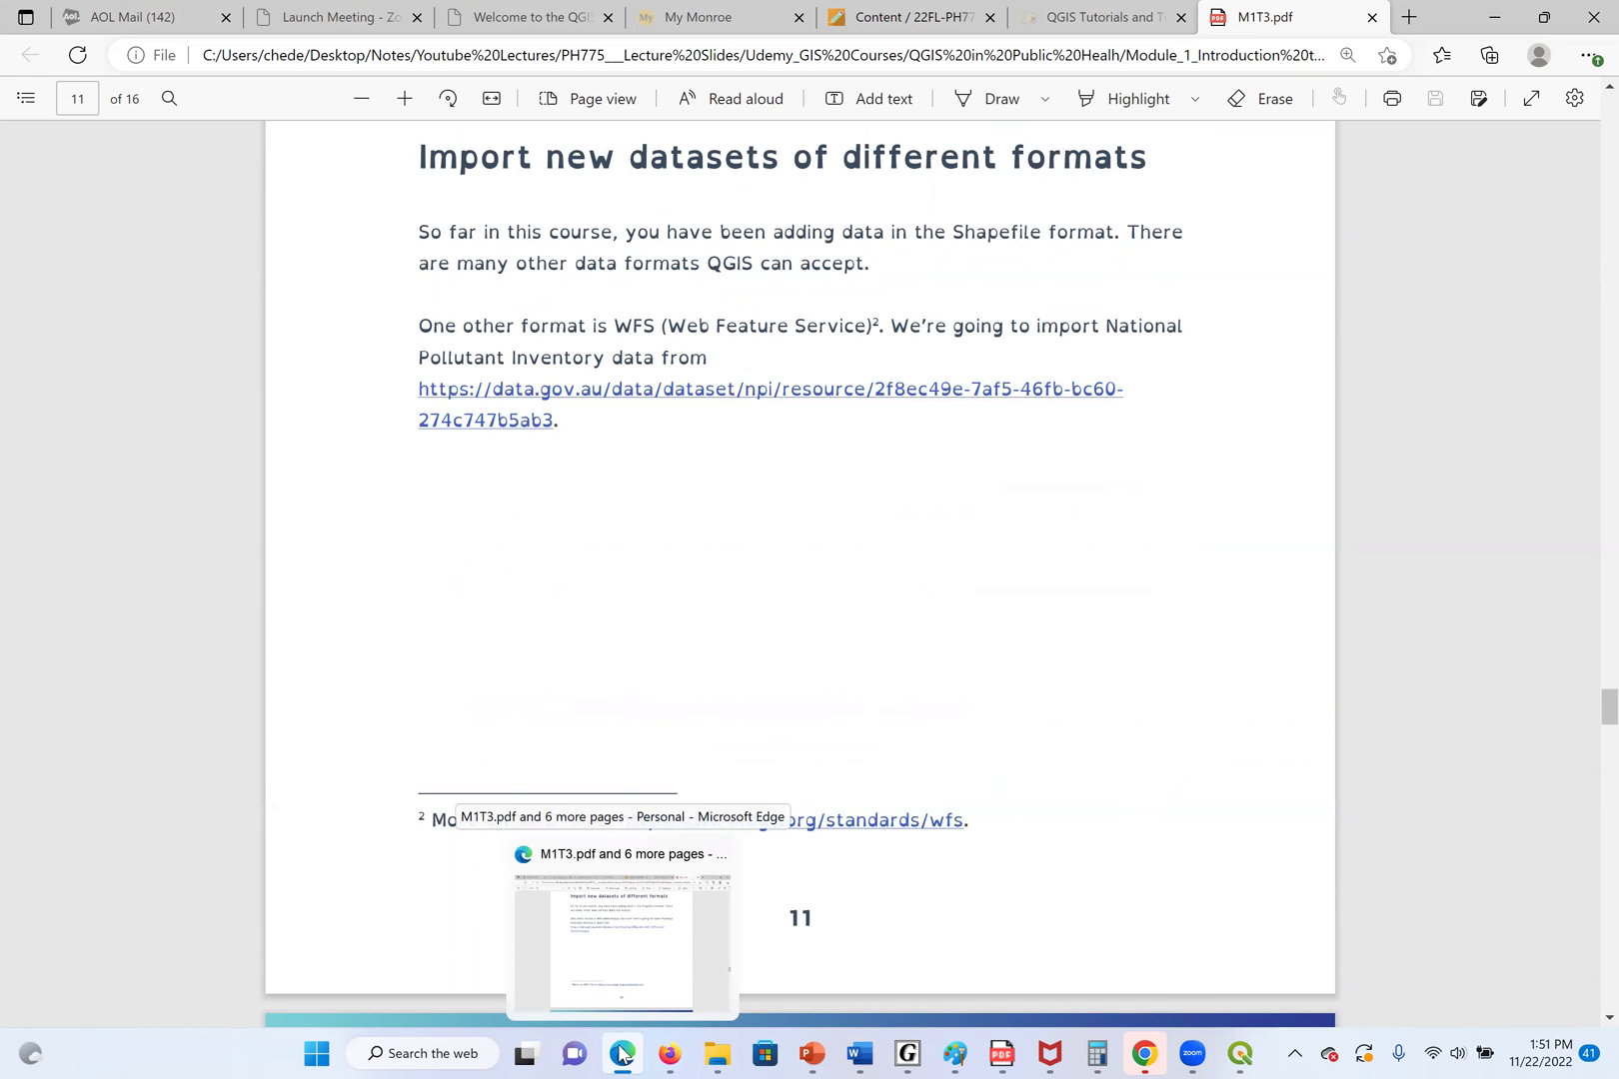
{"action": "left_click", "coordinate": [1240, 1054]}
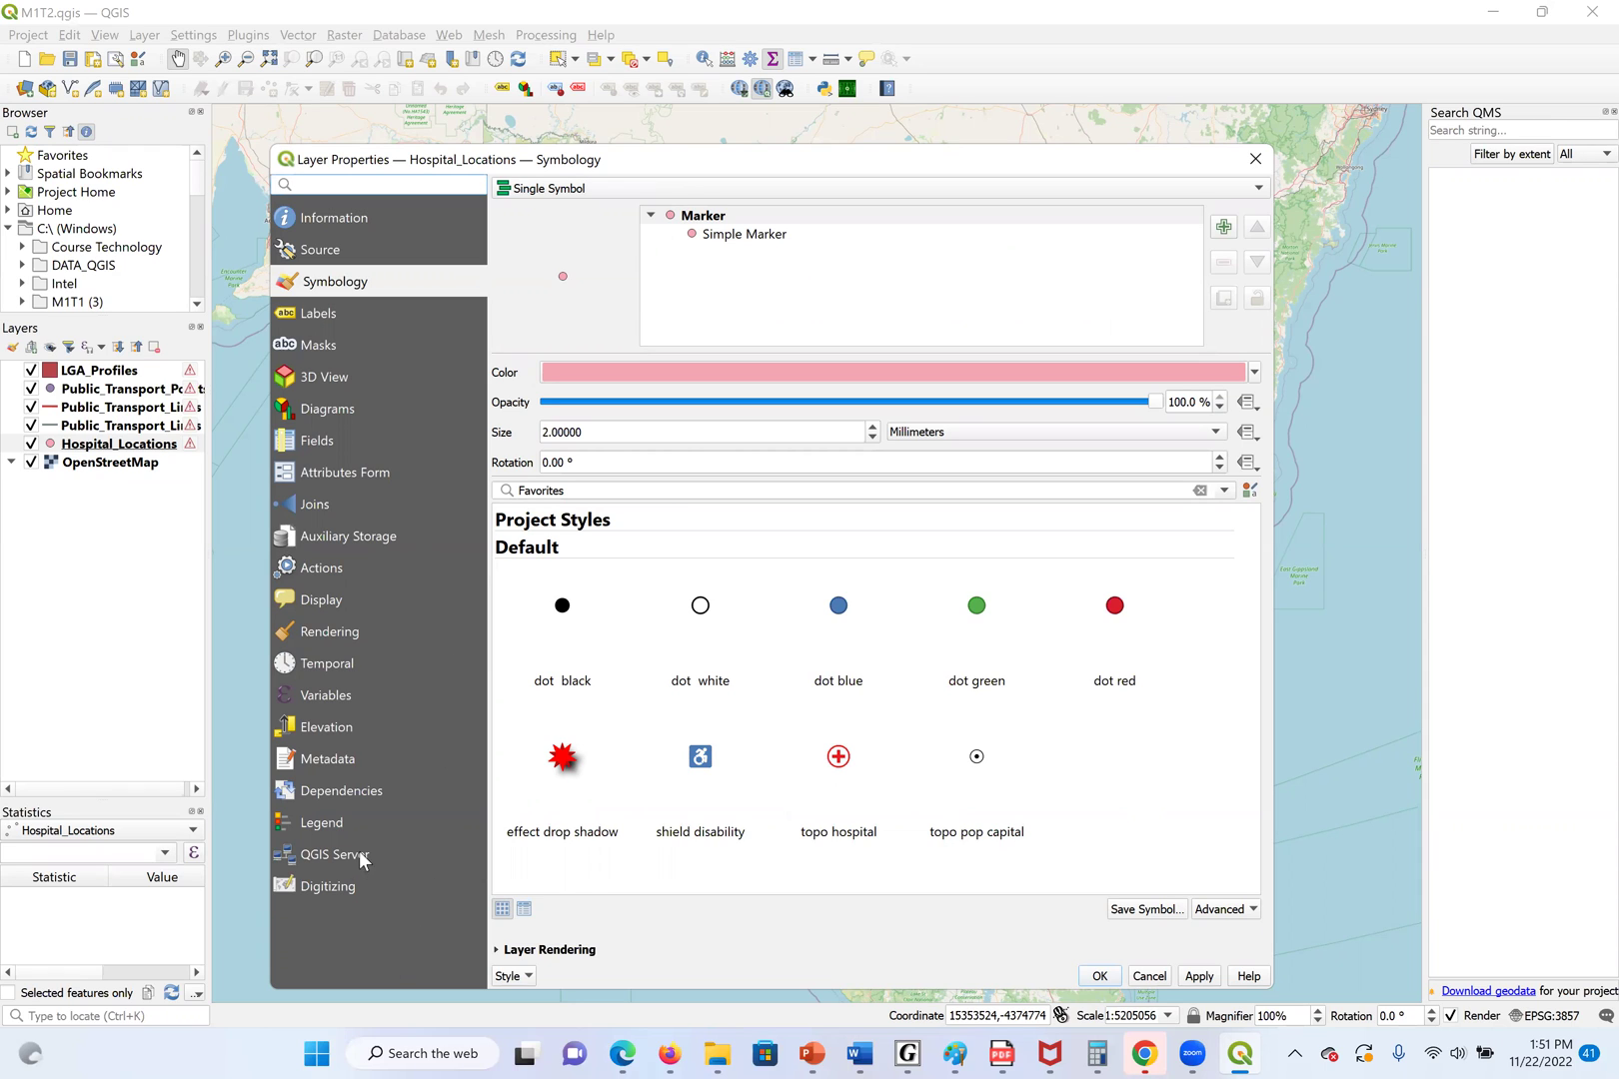
{"action": "left_click", "coordinate": [321, 764]}
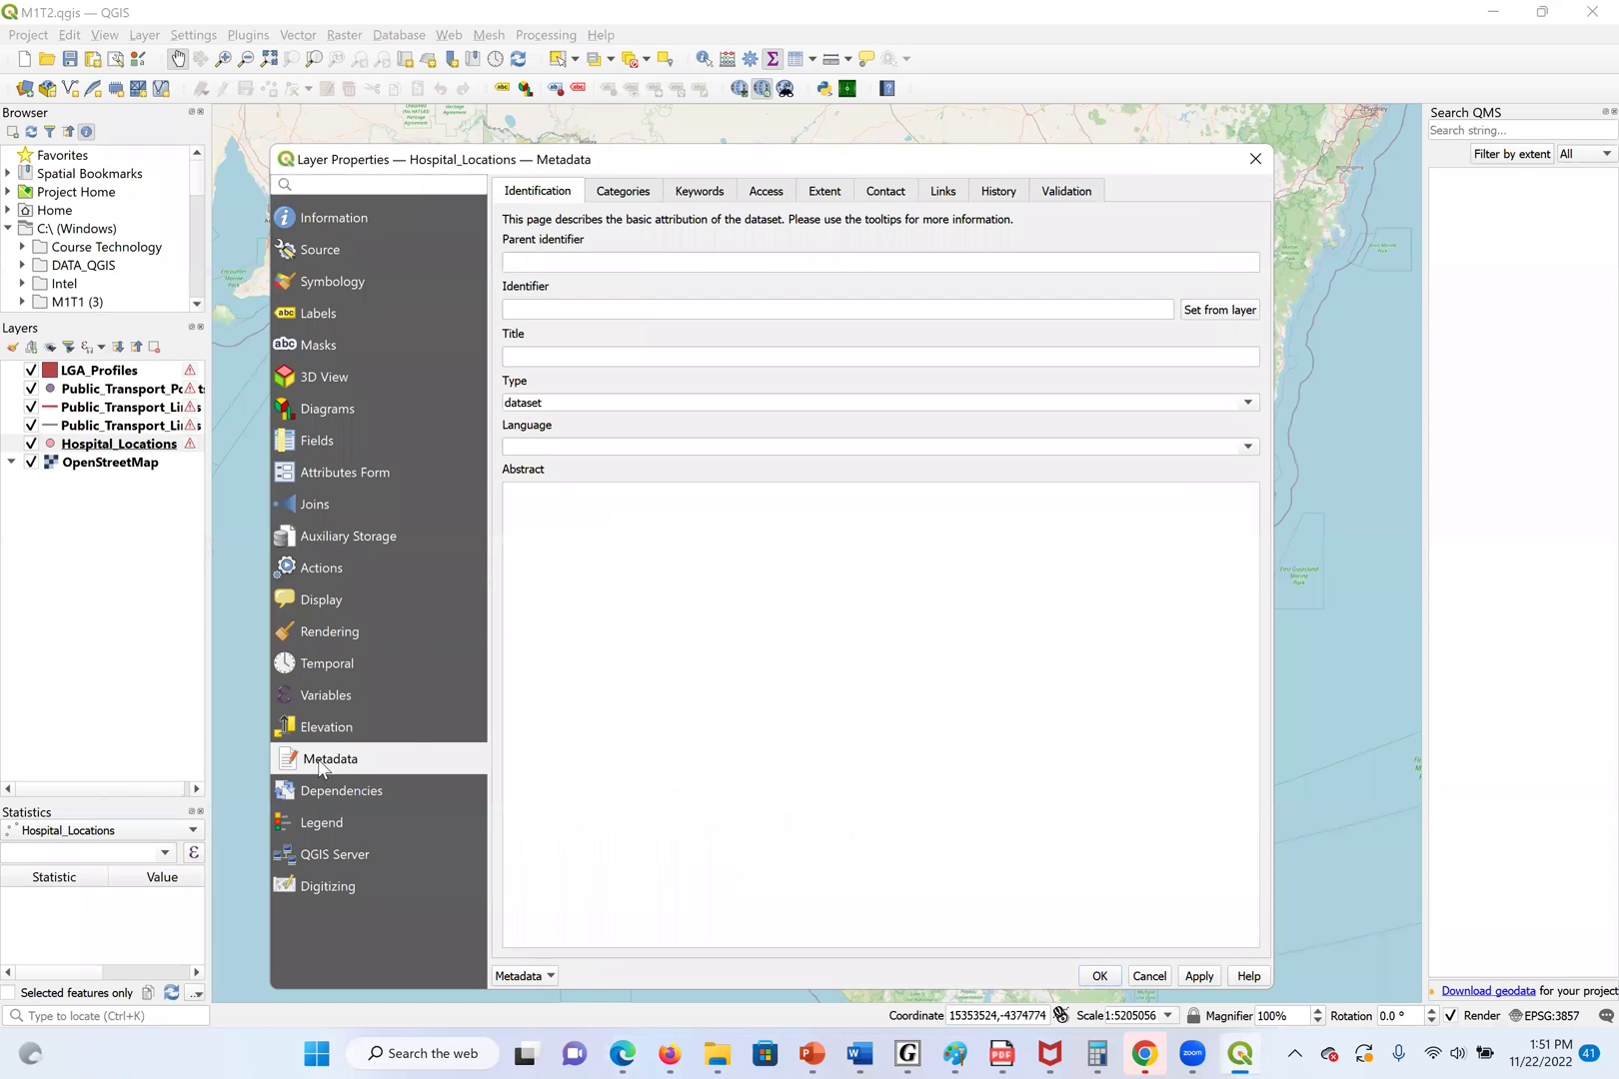
{"action": "left_click", "coordinate": [619, 262]}
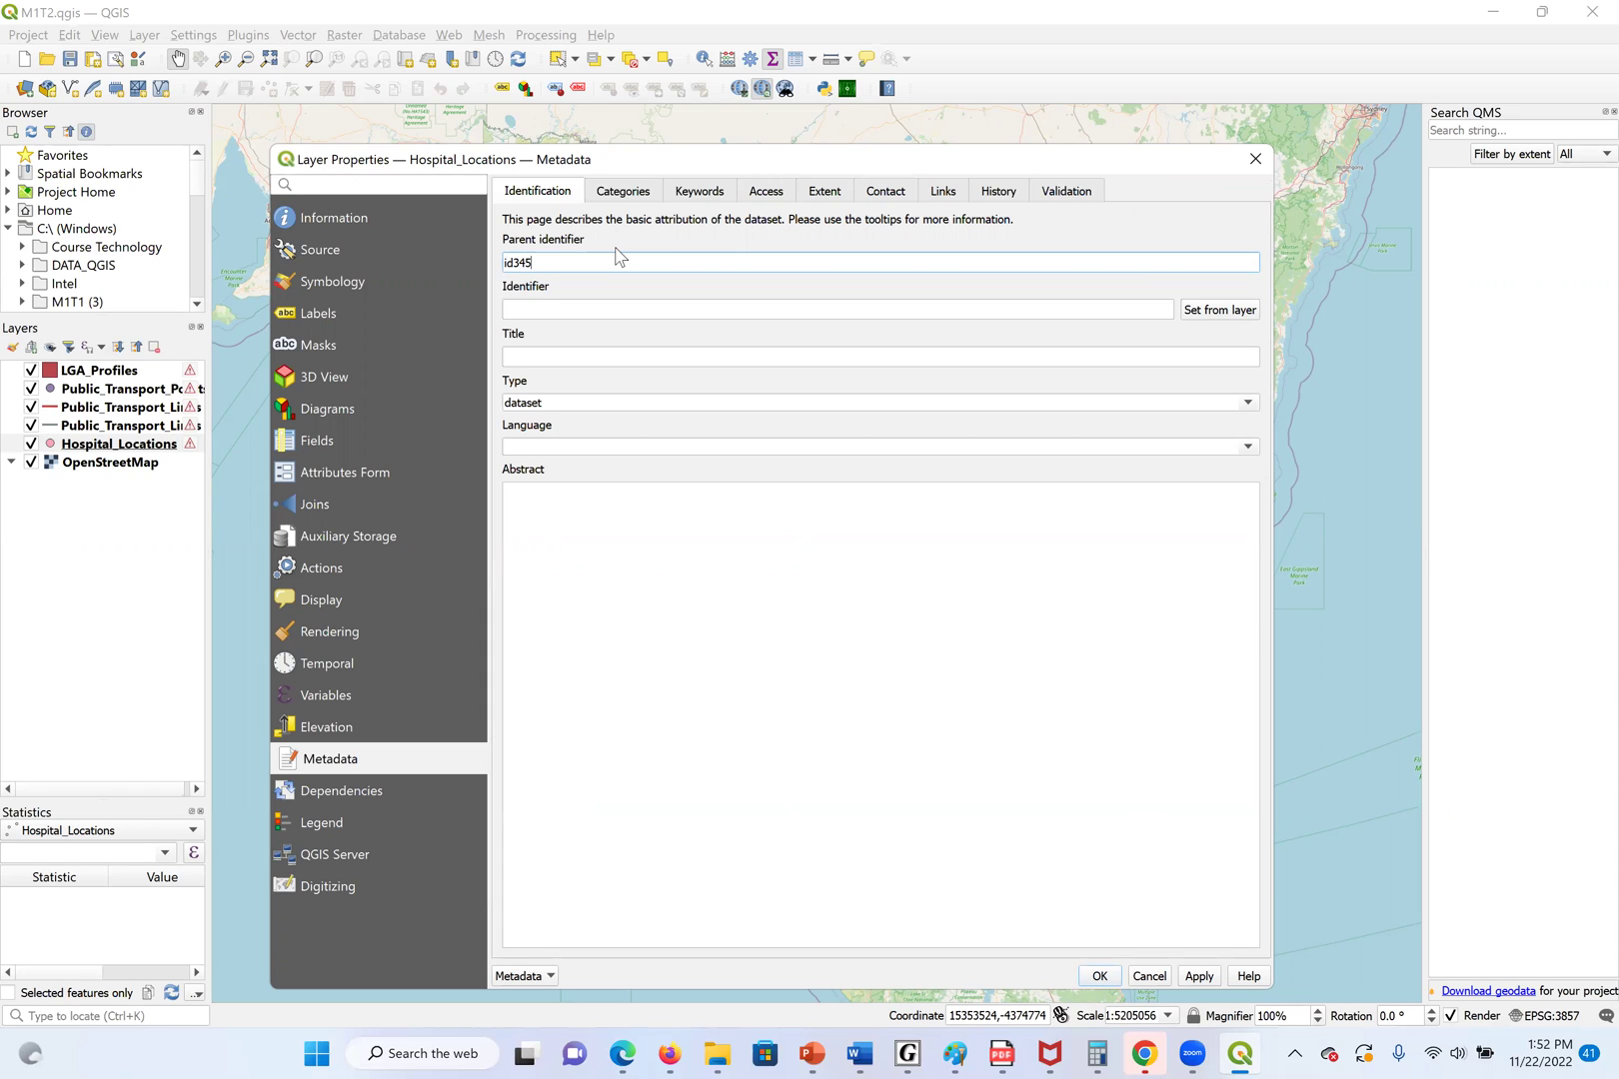
{"action": "left_click", "coordinate": [581, 306]}
{"action": "type", "text": "34"}
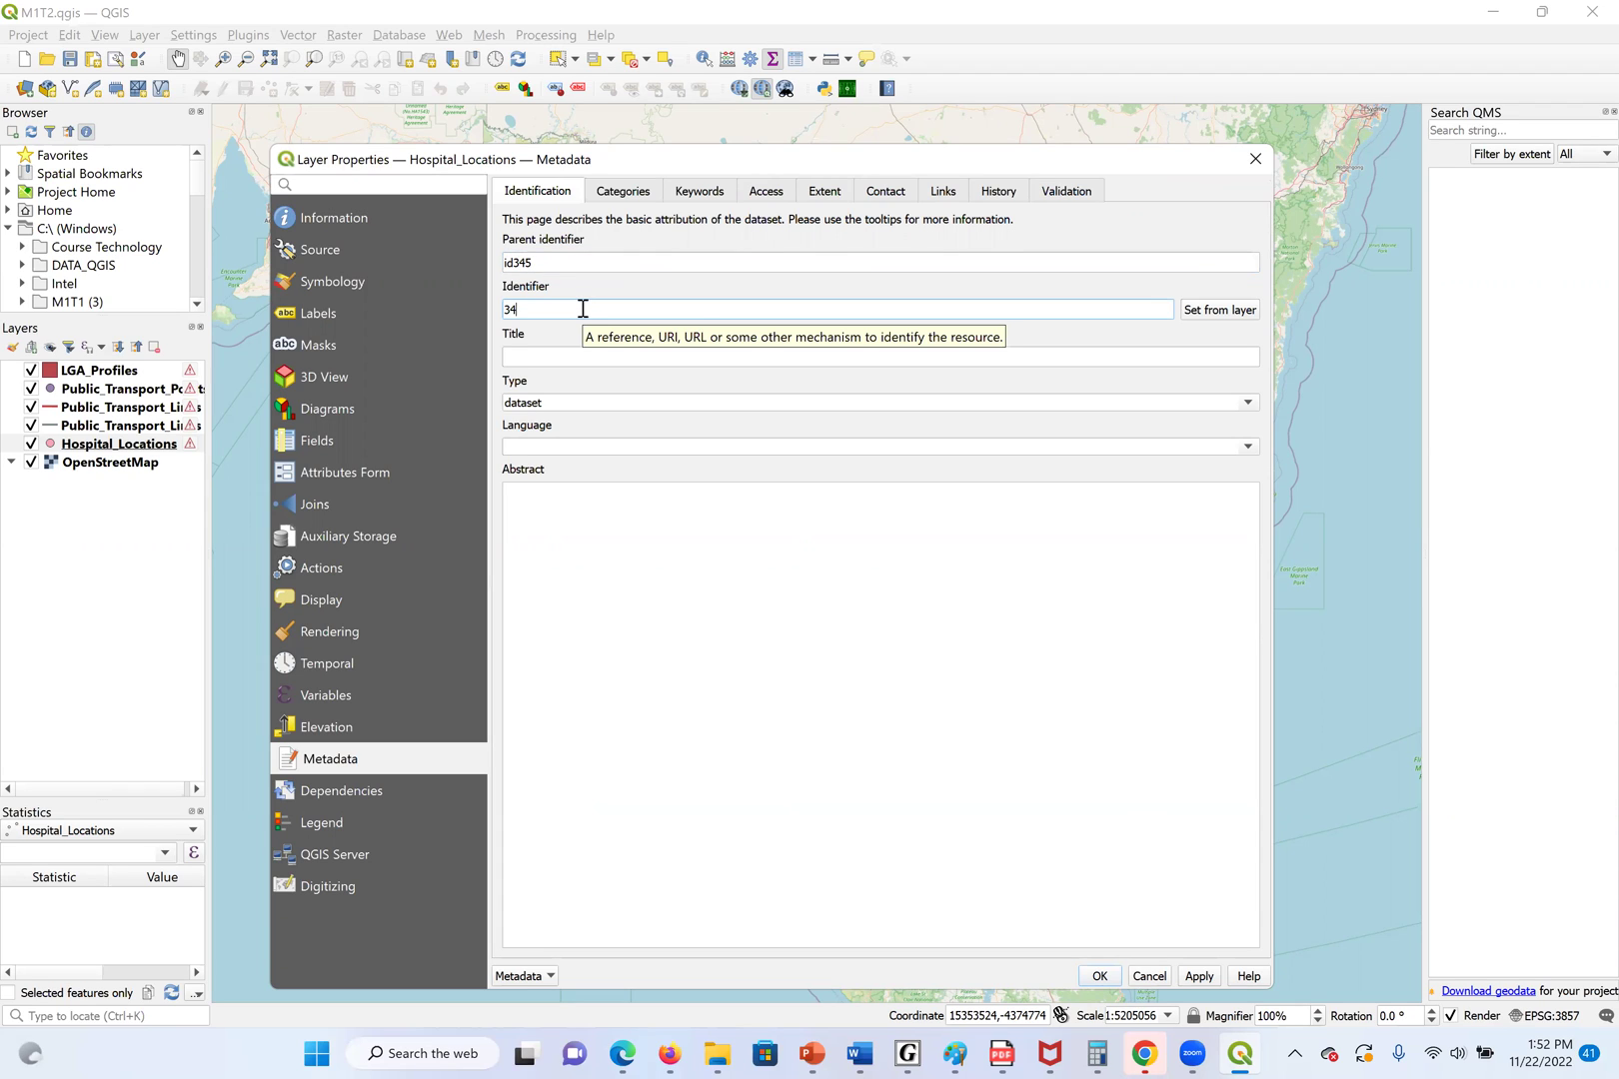
{"action": "type", "text": "56"}
{"action": "left_click", "coordinate": [596, 353]}
{"action": "type", "text": "hospital australia"}
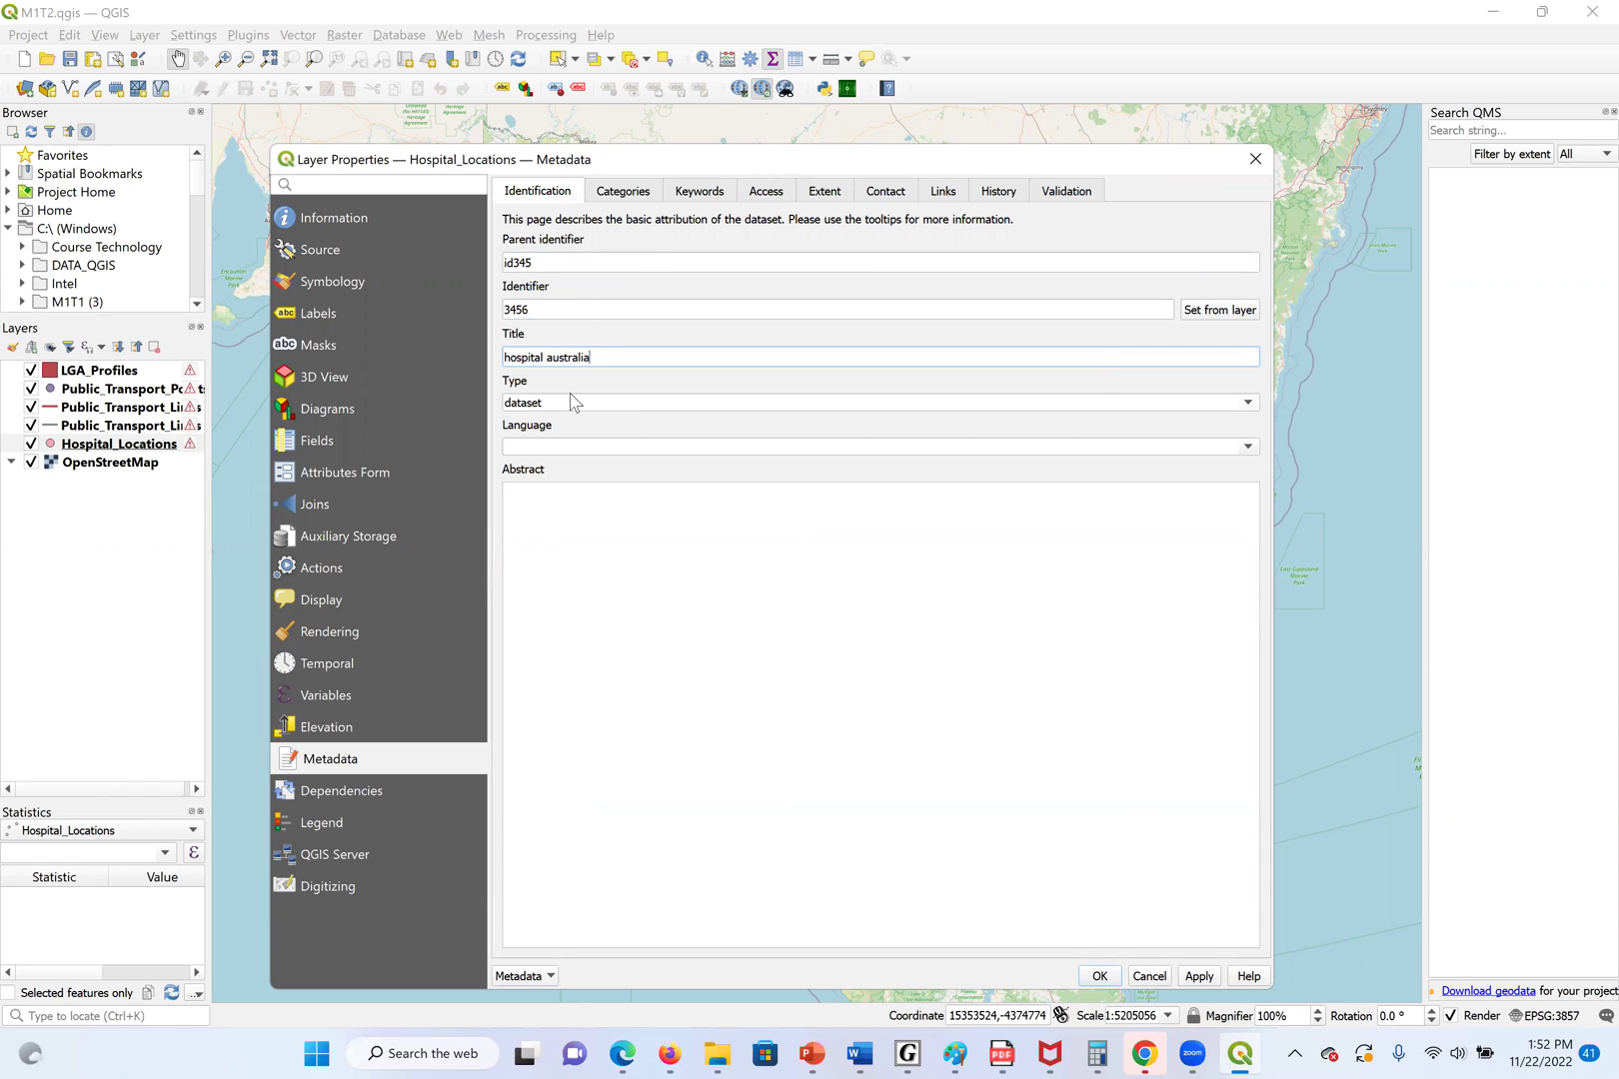
Set the metadata language to FIN and enter the abstract "this is hospital type and location"
{"action": "left_click", "coordinate": [1249, 447]}
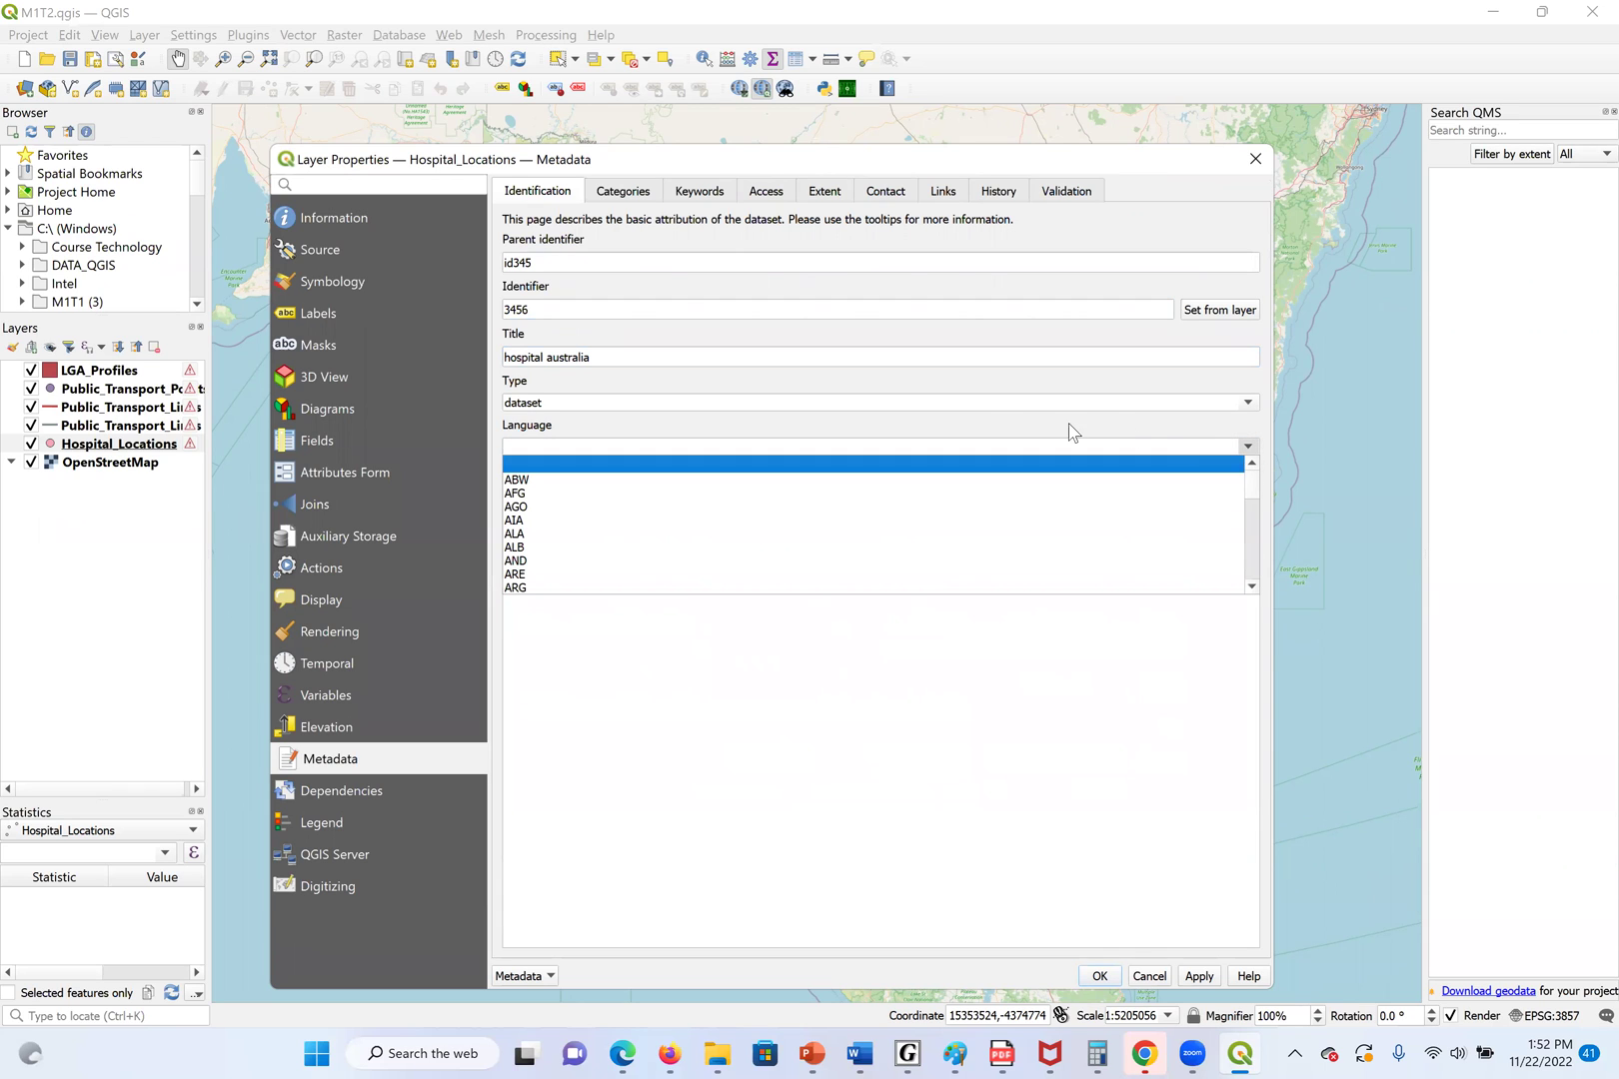
{"action": "scroll", "coordinate": [595, 550], "scroll_direction": "down", "scroll_amount": 3}
{"action": "scroll", "coordinate": [600, 539], "scroll_direction": "down", "scroll_amount": 10}
{"action": "scroll", "coordinate": [602, 554], "scroll_direction": "down", "scroll_amount": 8}
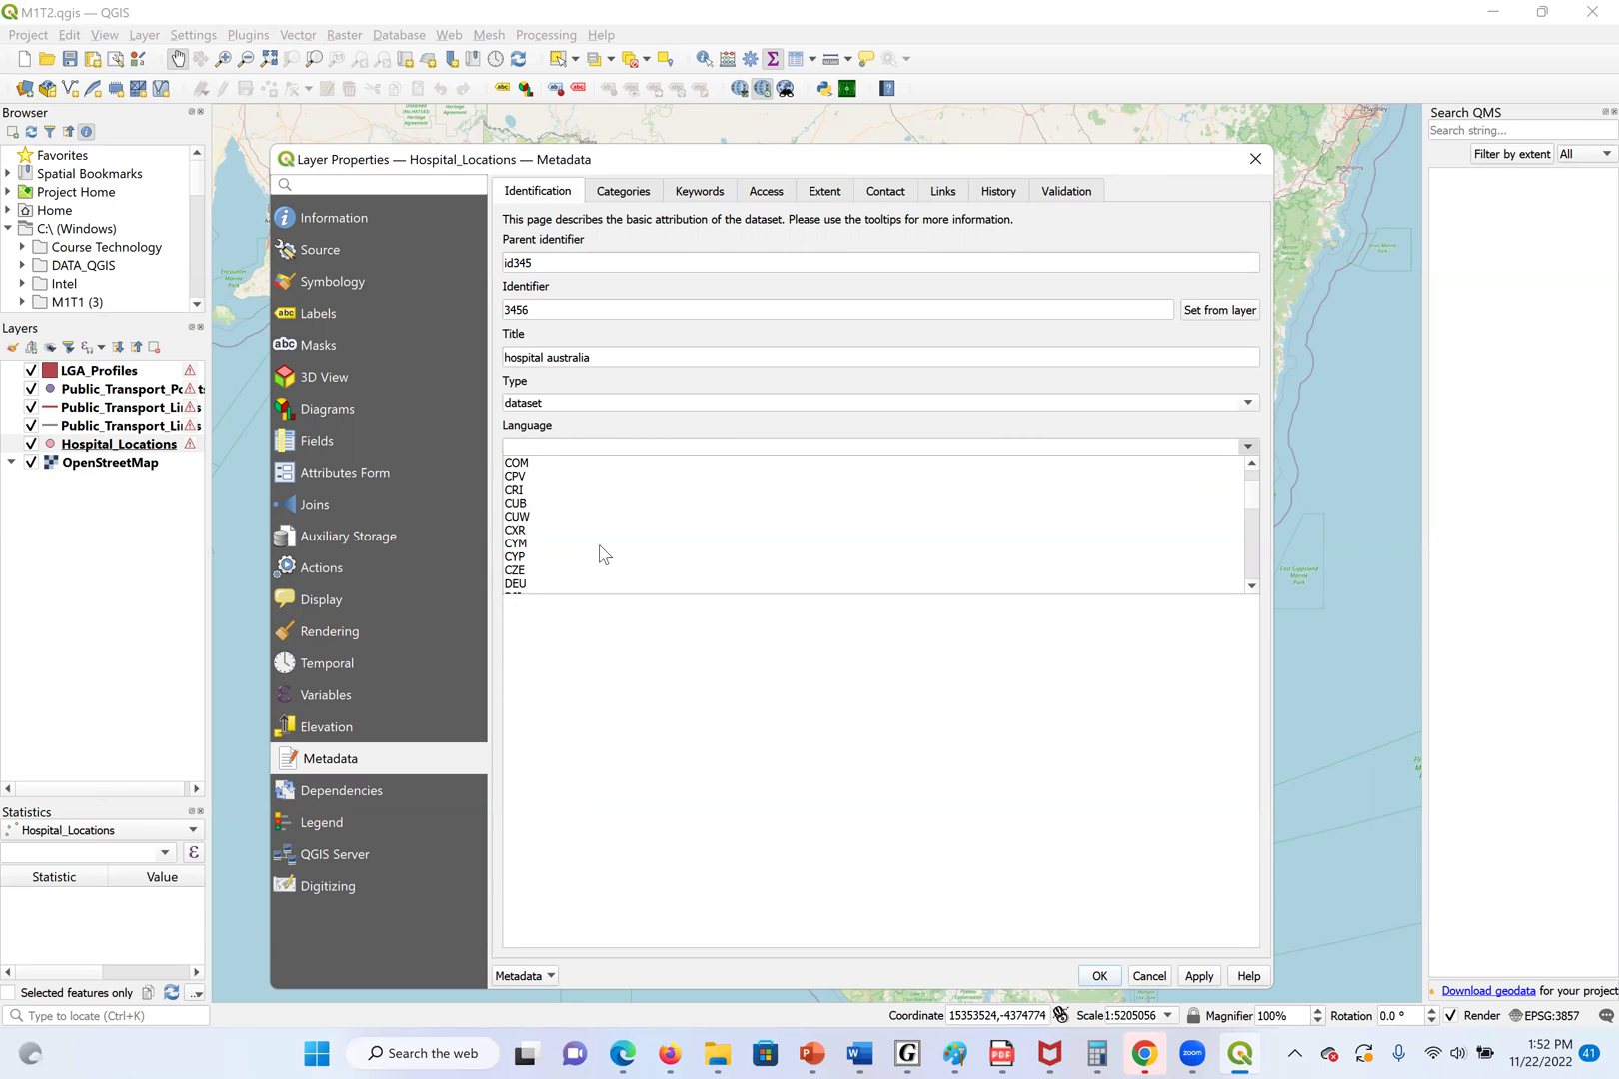
{"action": "scroll", "coordinate": [600, 555], "scroll_direction": "down", "scroll_amount": 1}
{"action": "scroll", "coordinate": [598, 554], "scroll_direction": "up", "scroll_amount": 1}
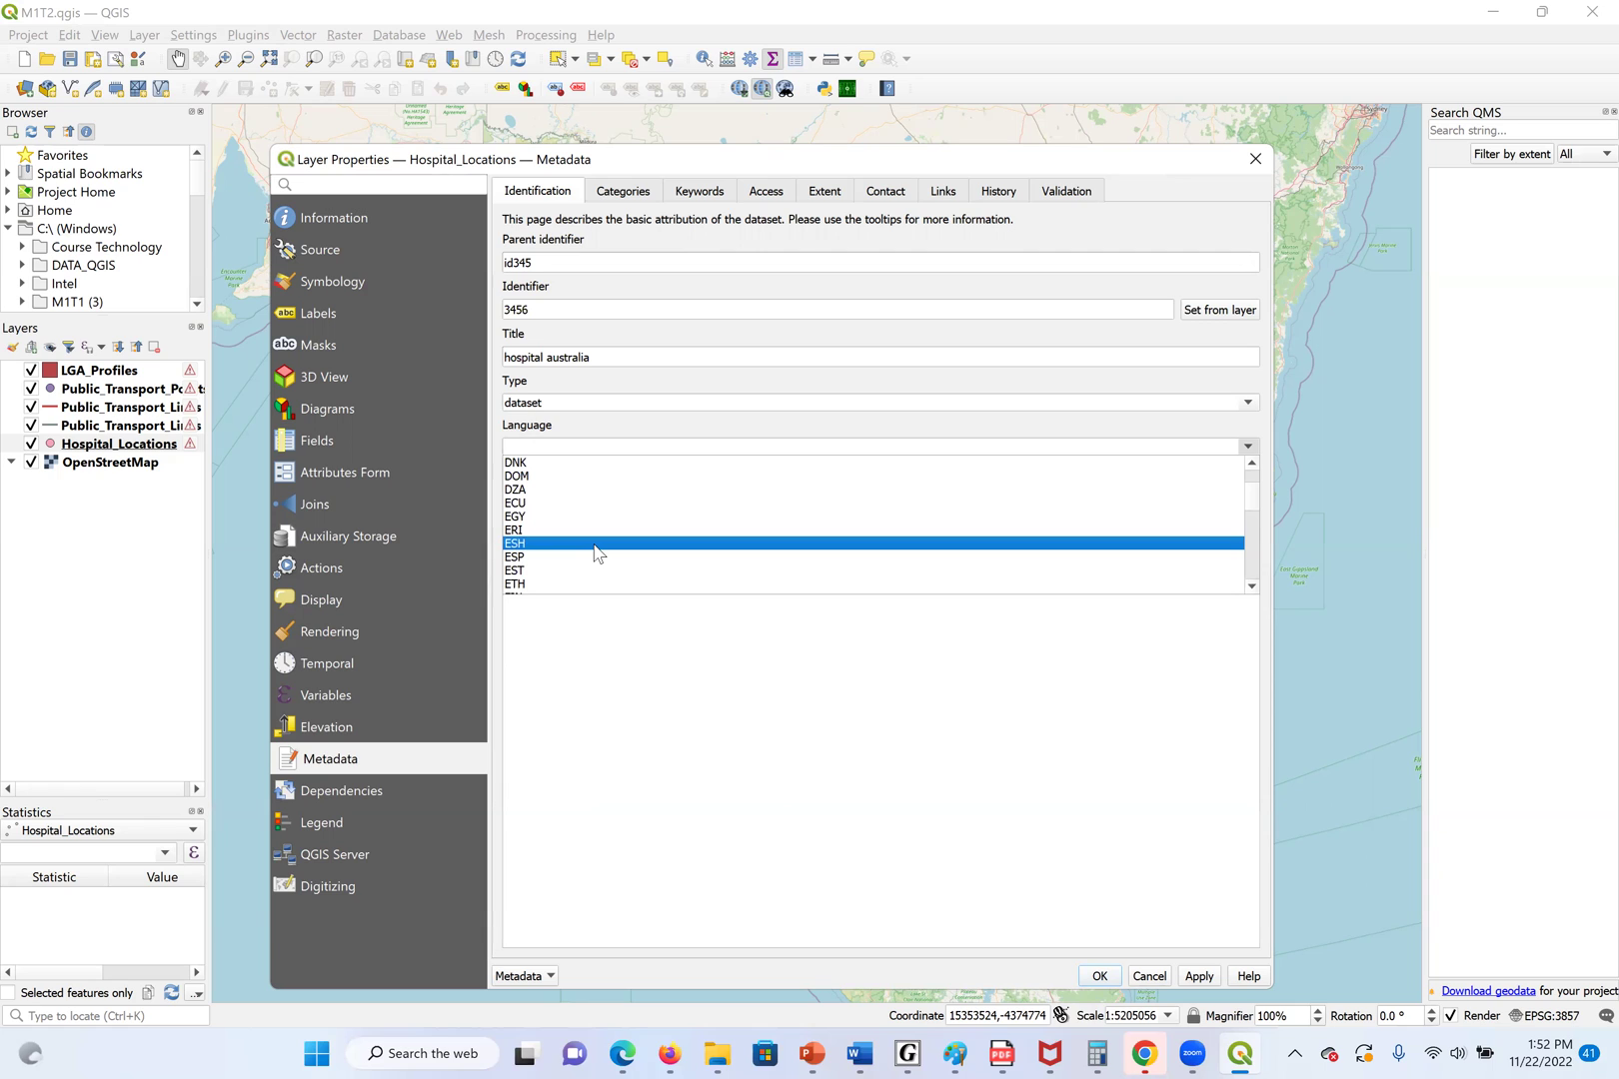
{"action": "scroll", "coordinate": [596, 553], "scroll_direction": "down", "scroll_amount": 1}
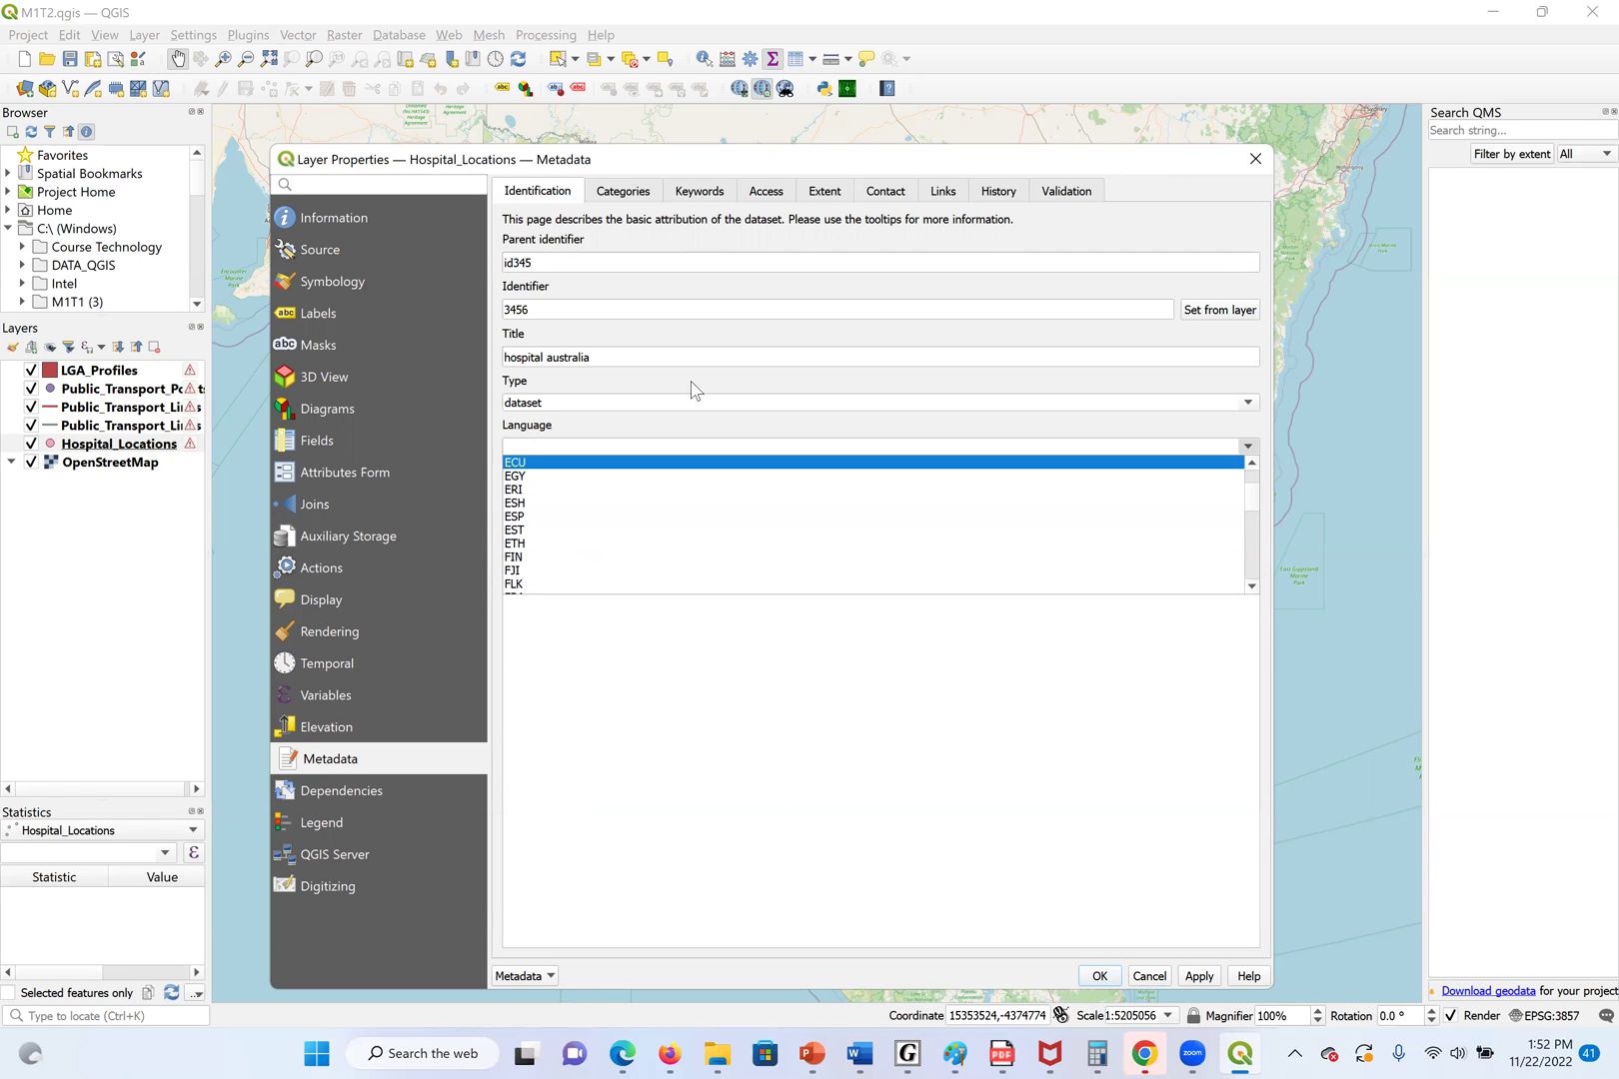
{"action": "left_click", "coordinate": [573, 557]}
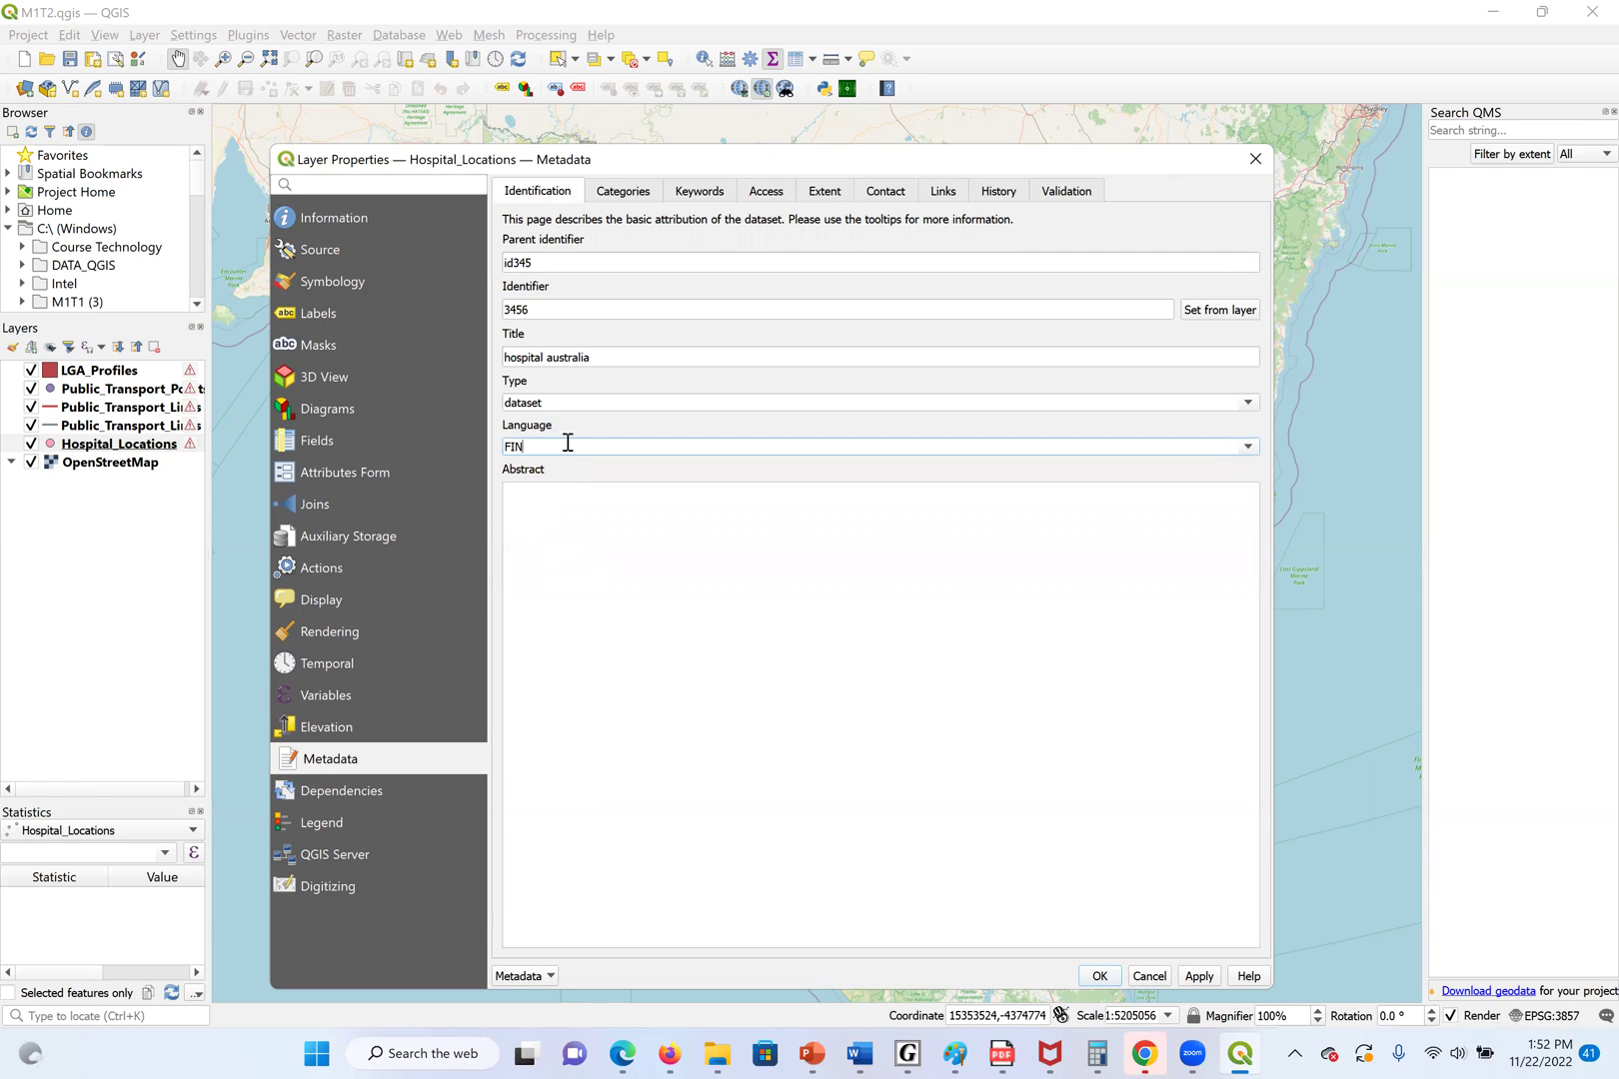
{"action": "left_click", "coordinate": [626, 527]}
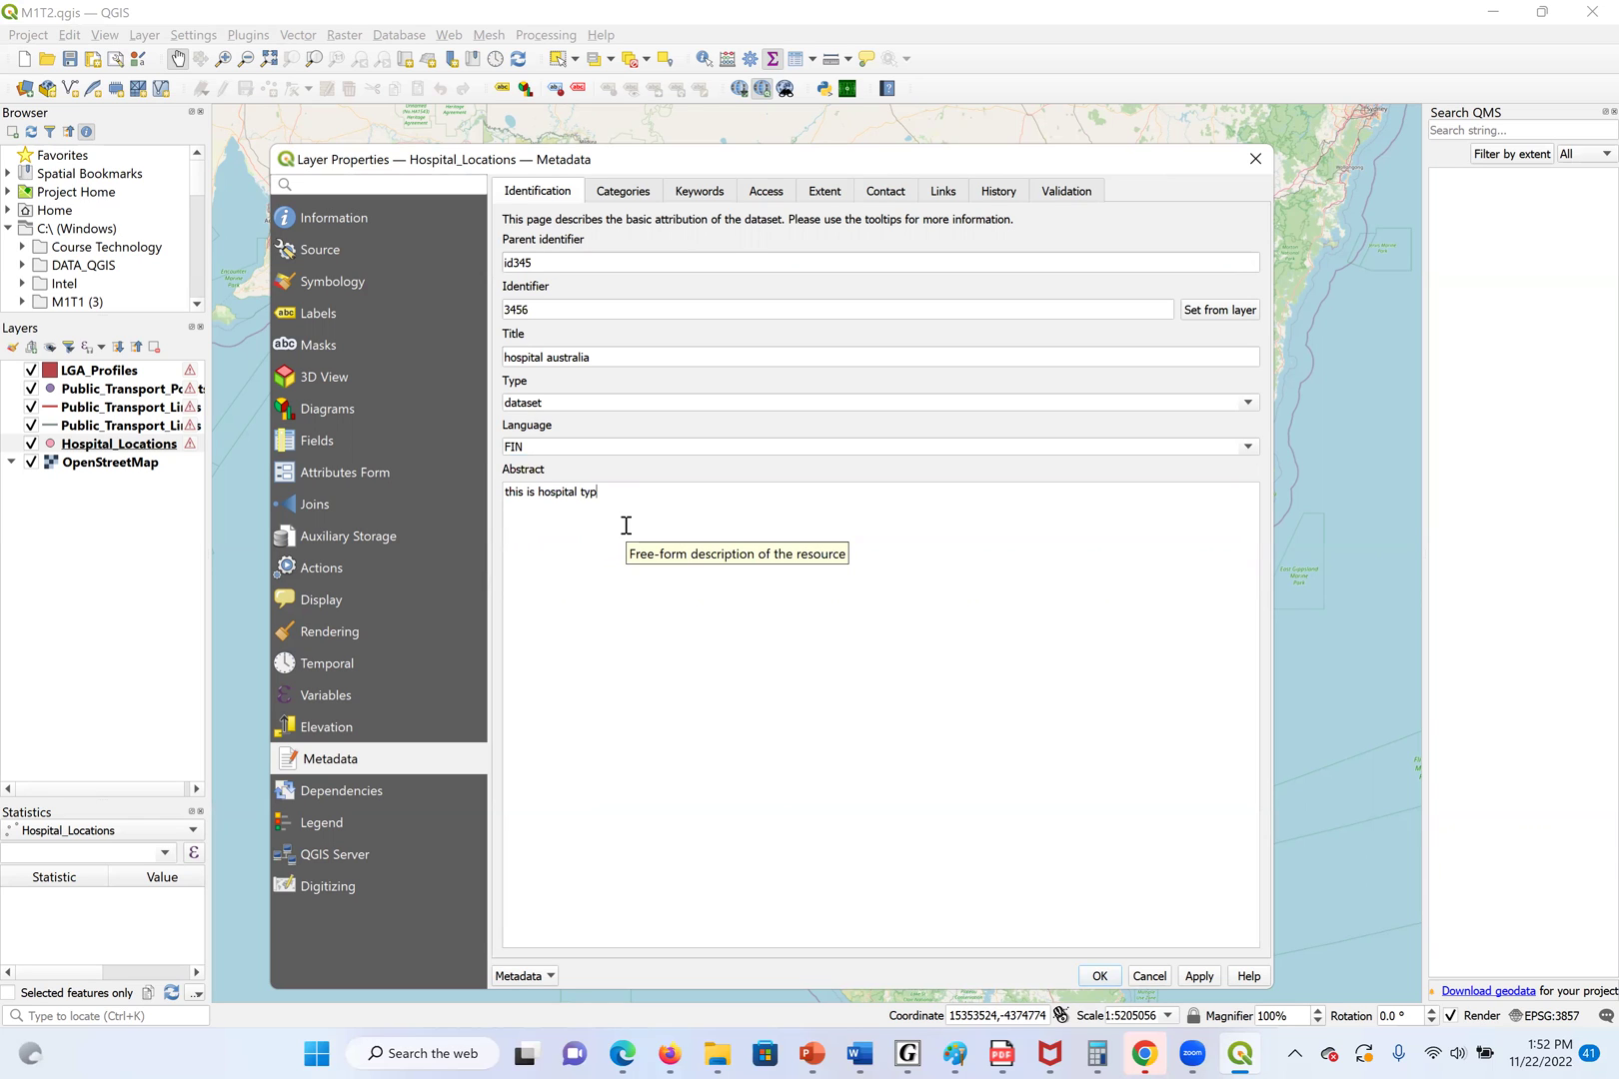
{"action": "type", "text": "d location"}
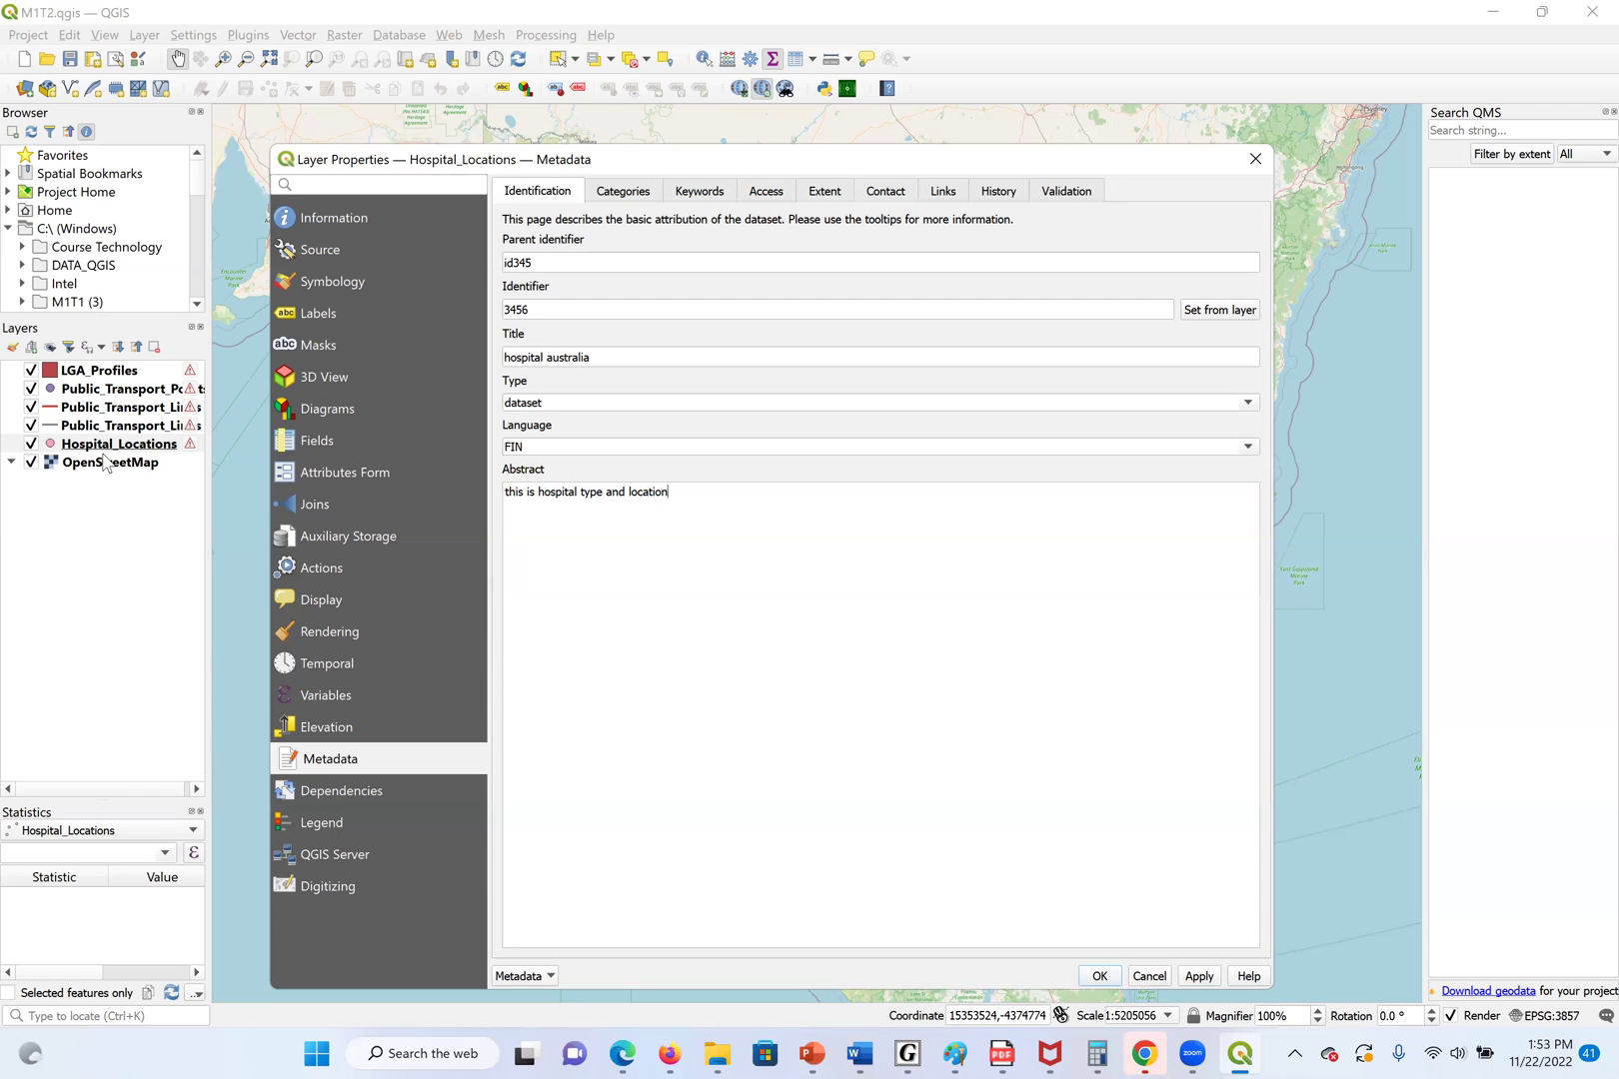
Add the ISO categories Elevation and Location to the chosen categories of the Hospital_Locations metadata
{"action": "left_click", "coordinate": [631, 195]}
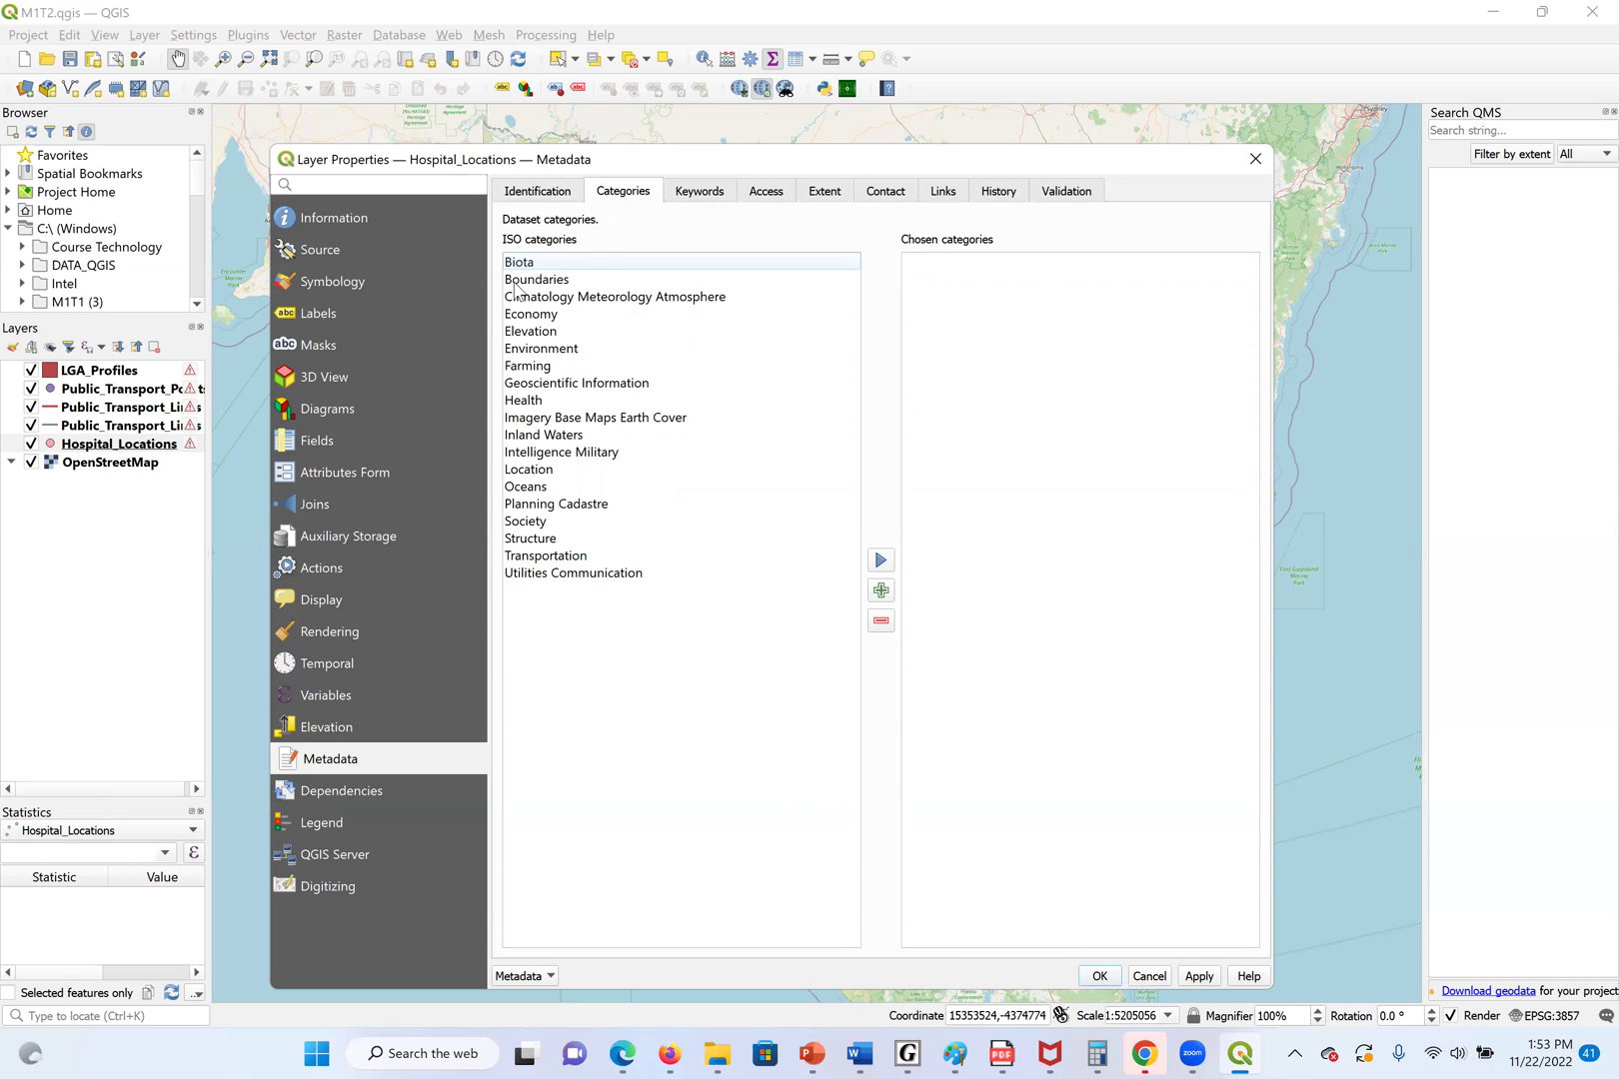
{"action": "left_click", "coordinate": [520, 335]}
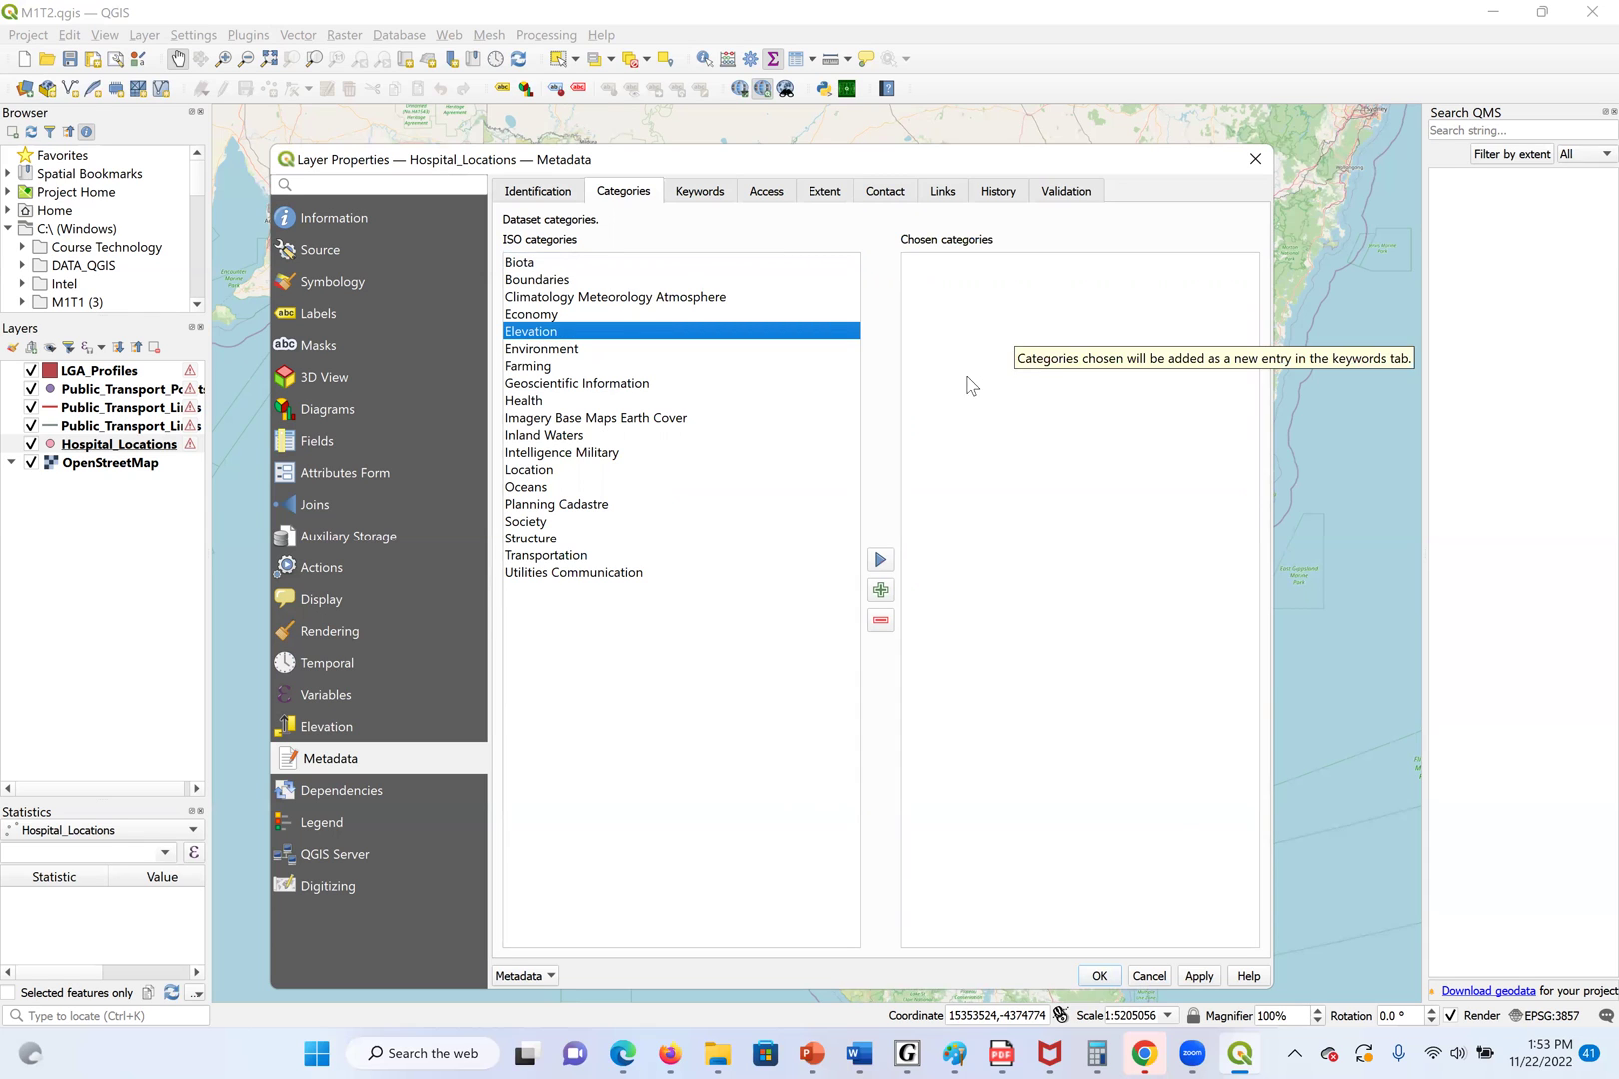
{"action": "left_click", "coordinate": [880, 561]}
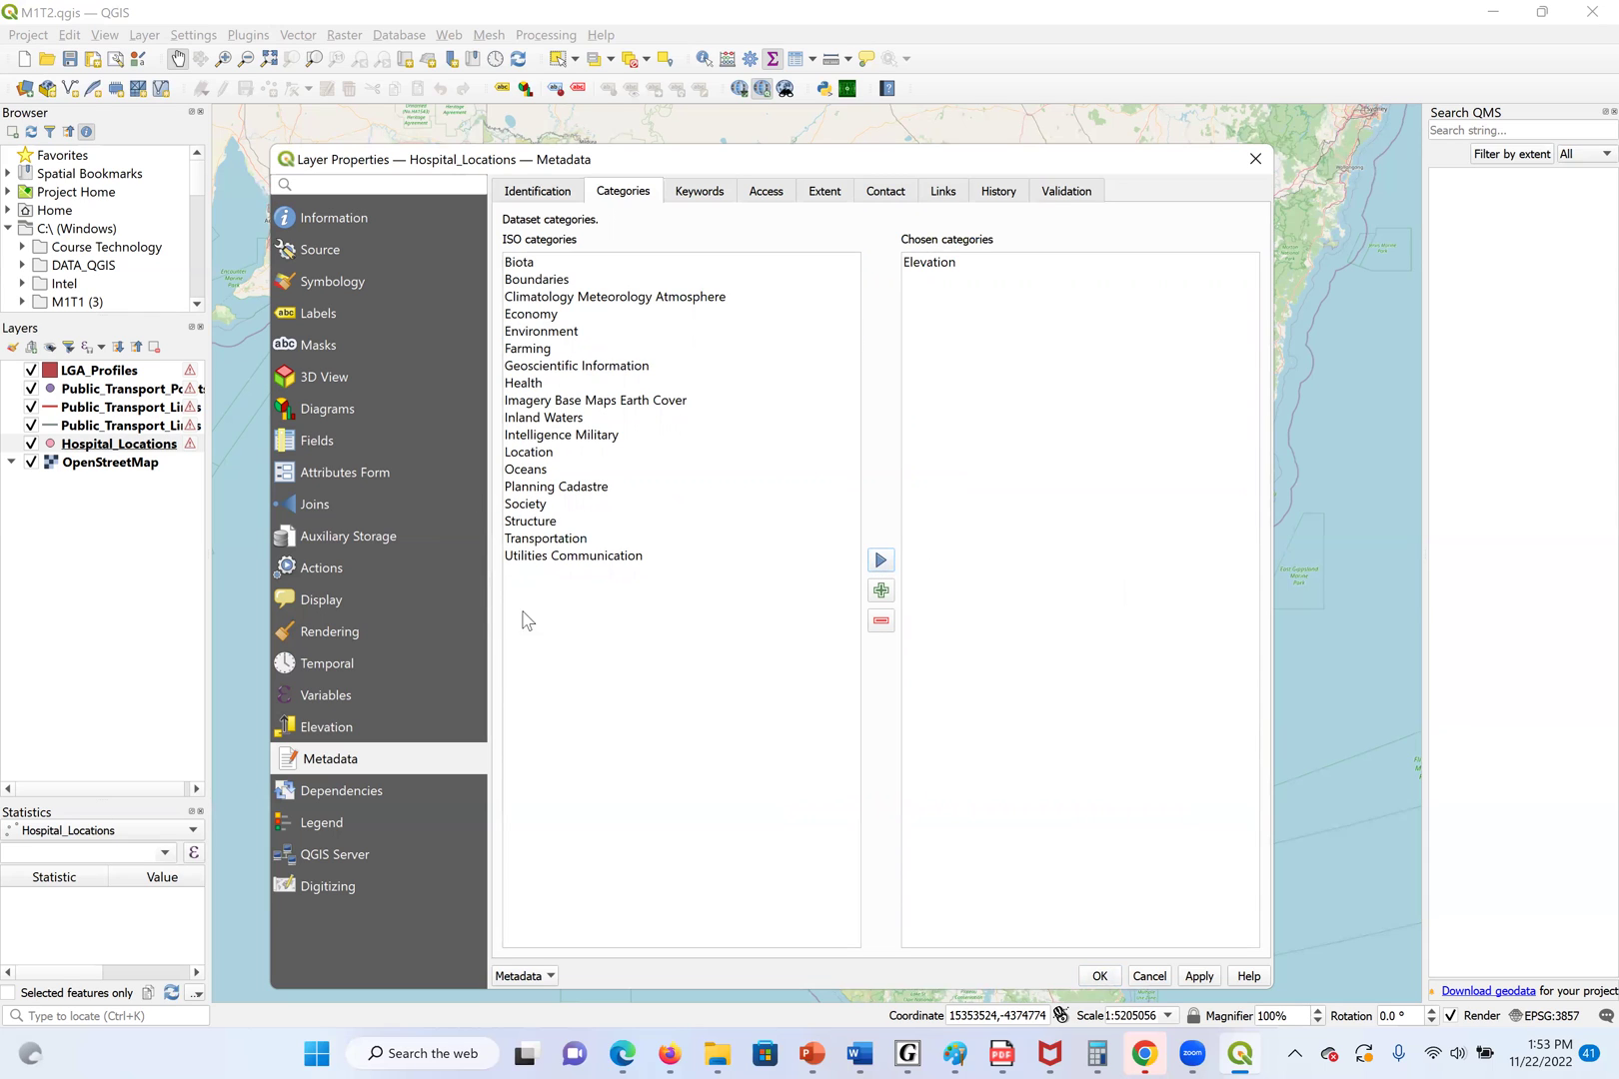
{"action": "left_click", "coordinate": [543, 453]}
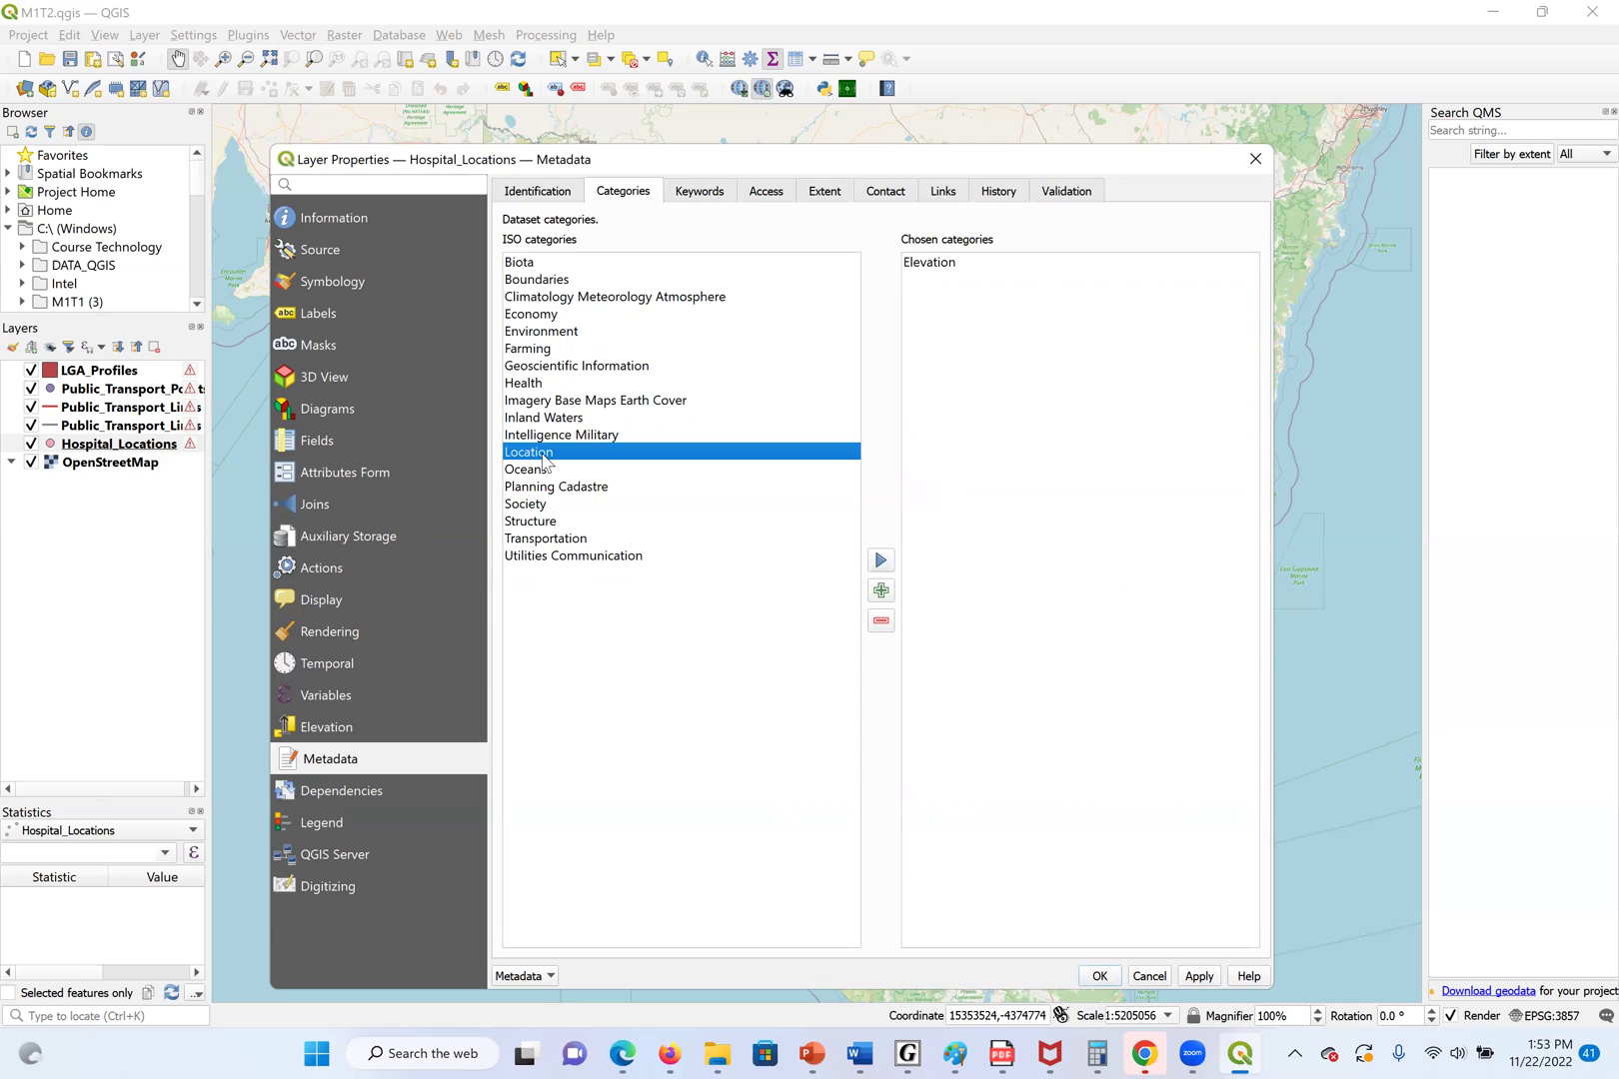
{"action": "left_click", "coordinate": [880, 563]}
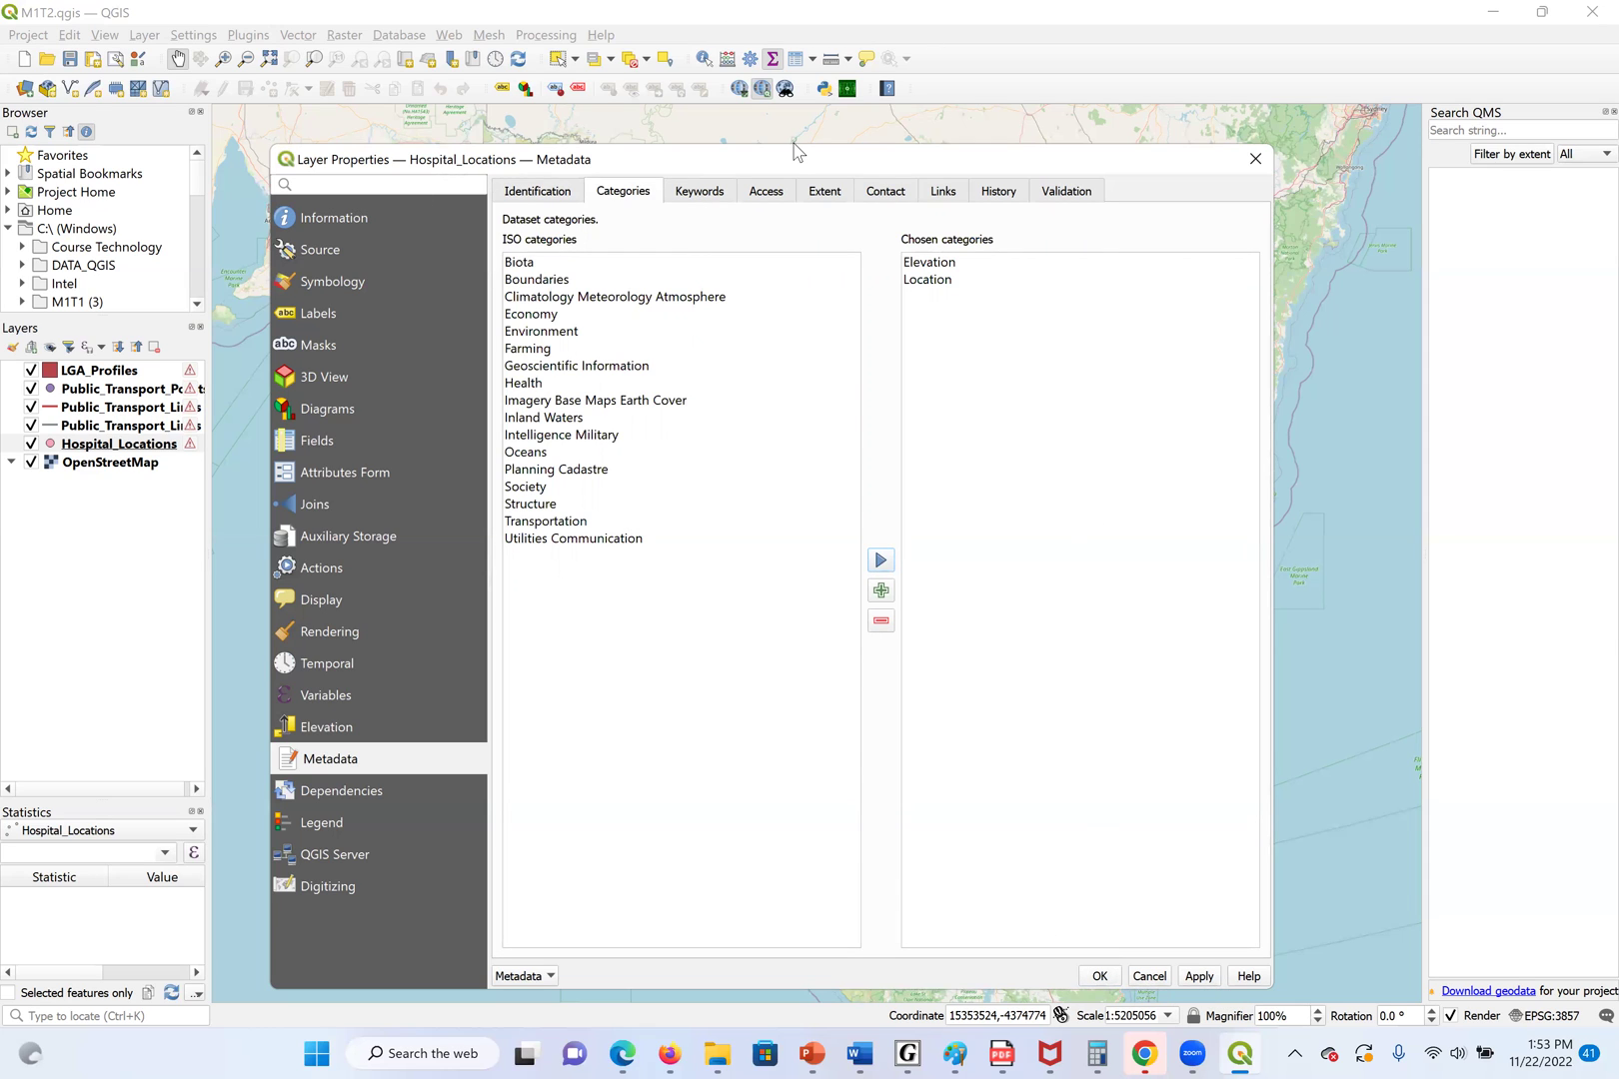
Fill in the Hospital_Locations access metadata with fees 45, licence "ttht" and rights "rtghu"
{"action": "left_click", "coordinate": [692, 193]}
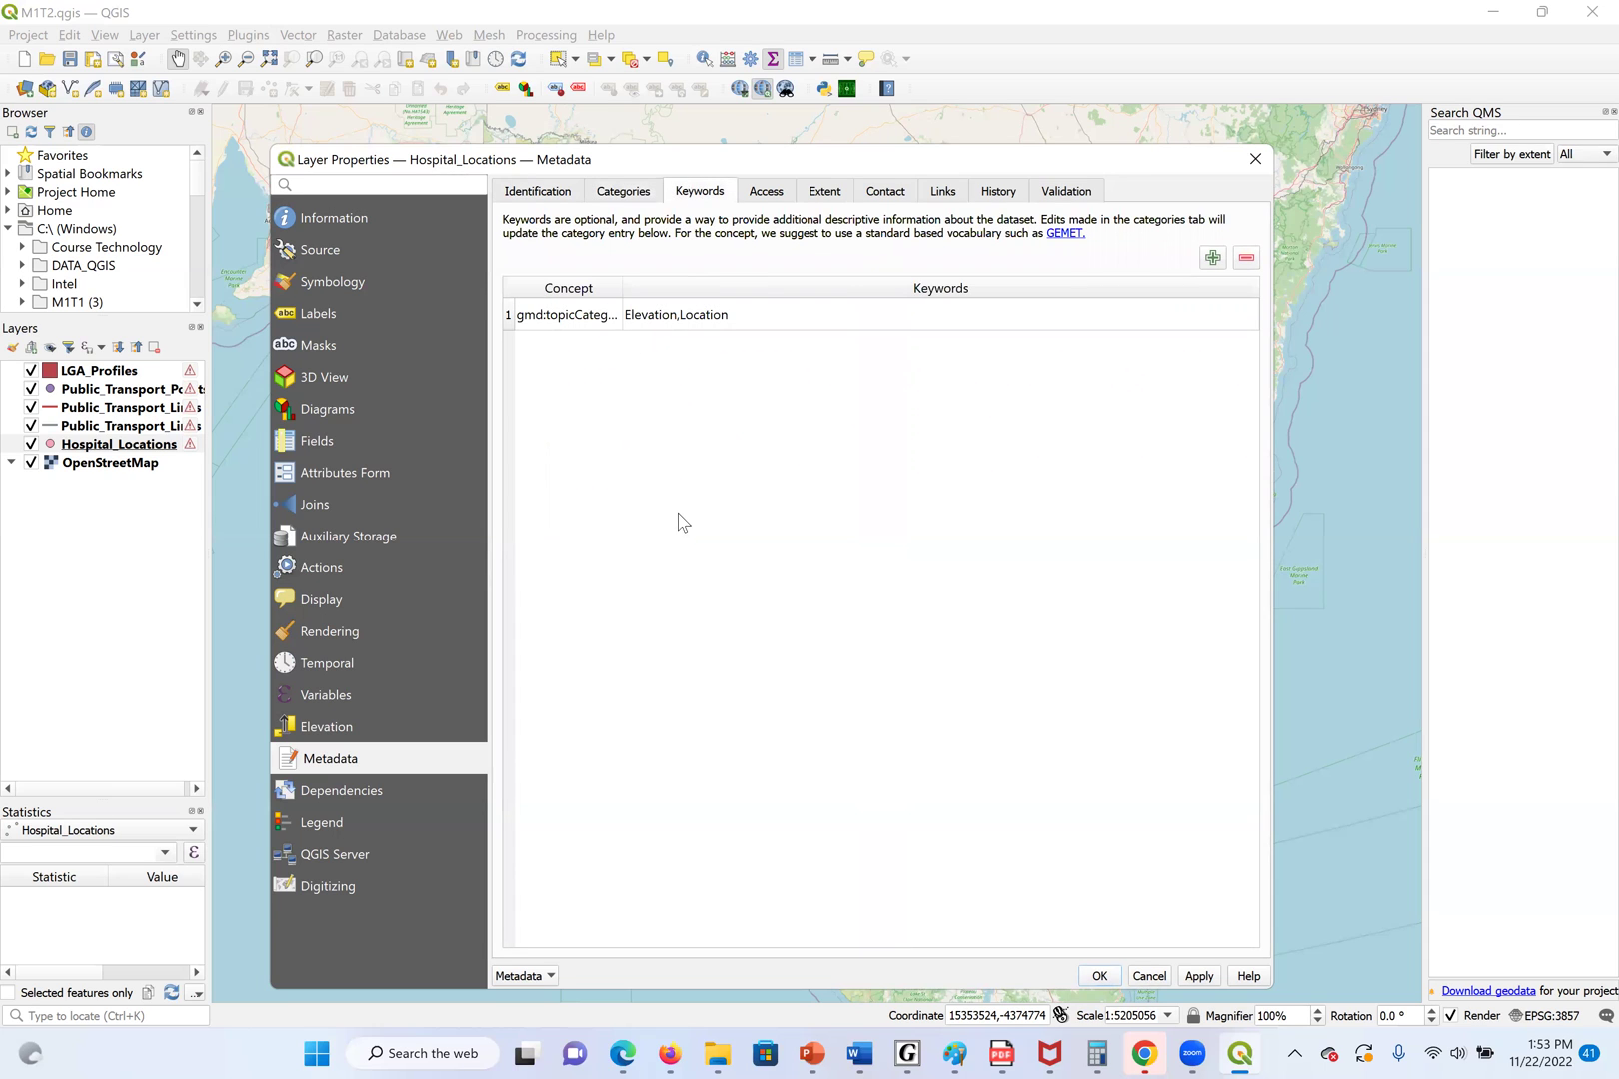
{"action": "left_click", "coordinate": [766, 194]}
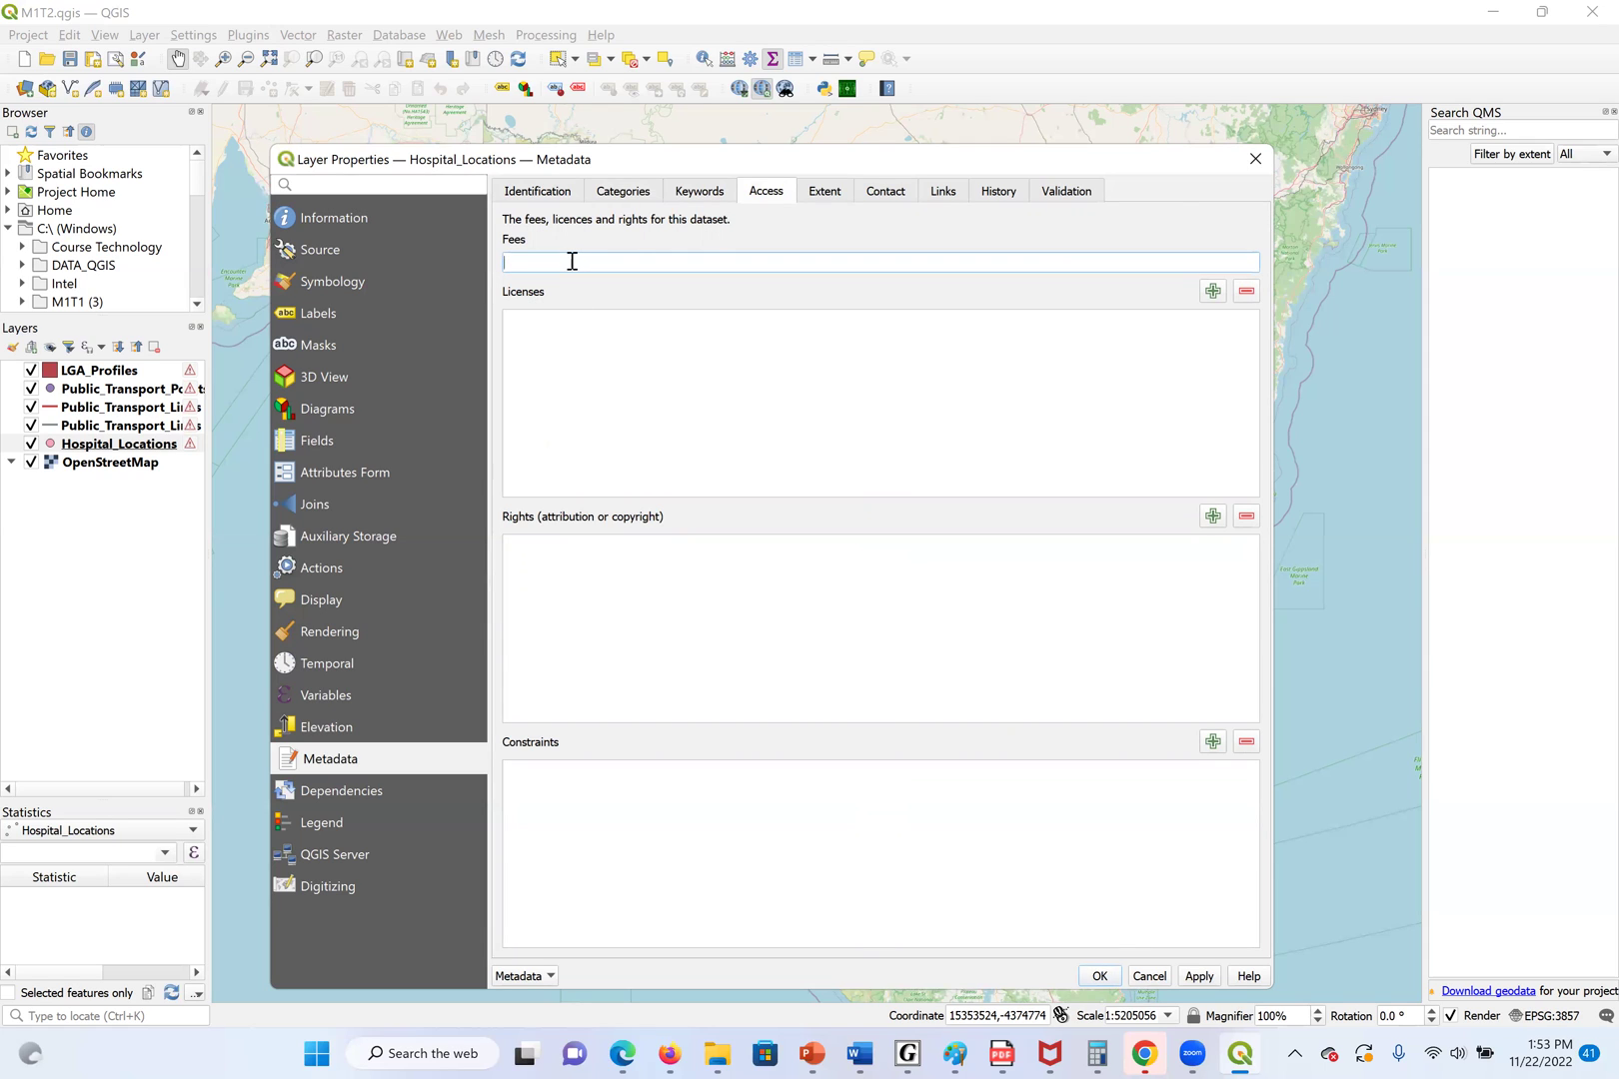
{"action": "type", "text": "45"}
{"action": "left_click", "coordinate": [1213, 290]}
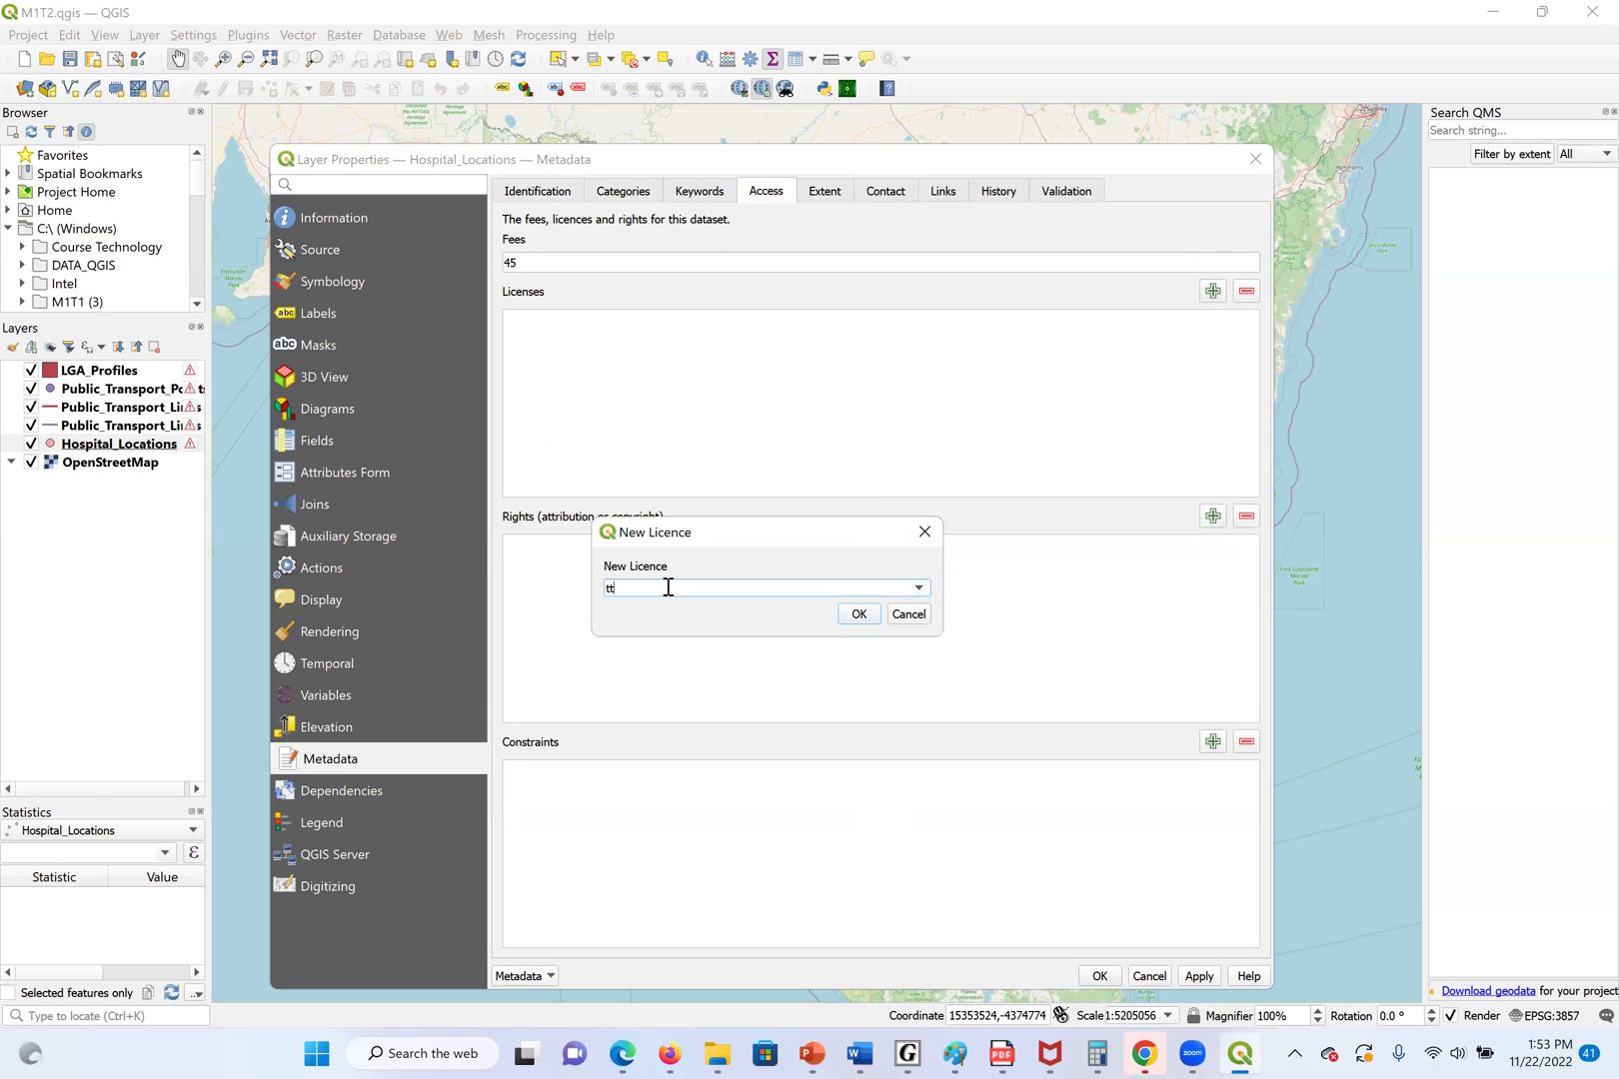
{"action": "left_click", "coordinate": [857, 613]}
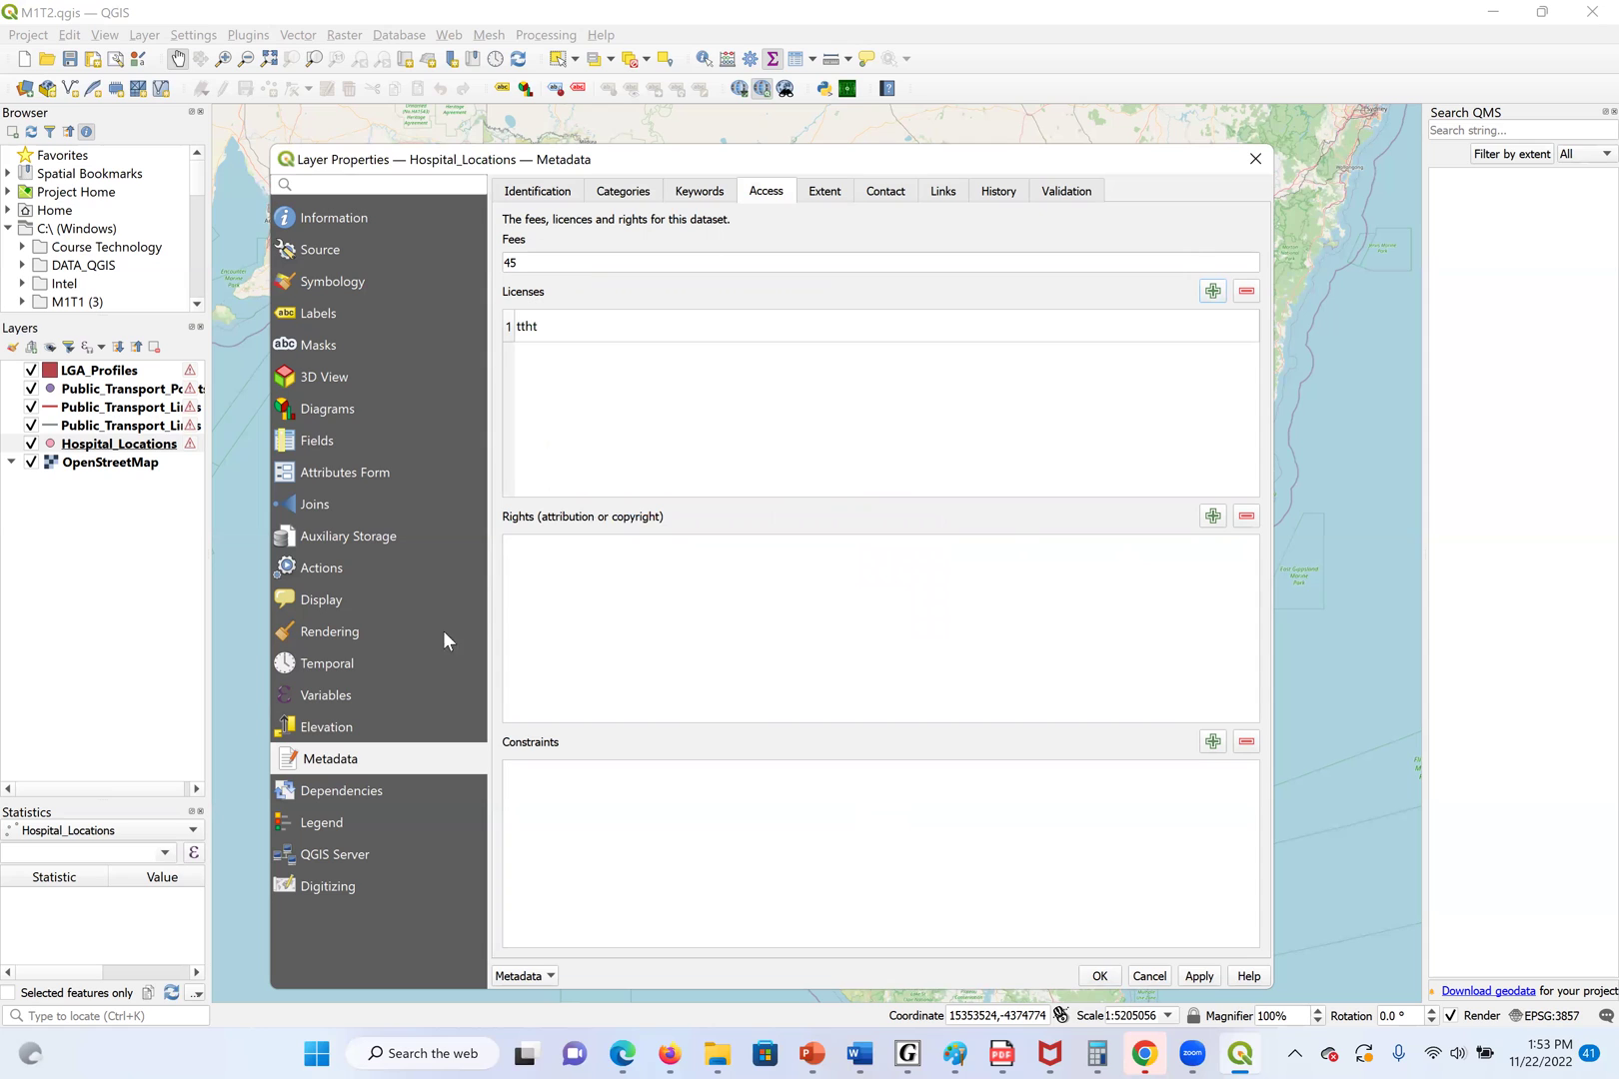
{"action": "left_click", "coordinate": [1213, 516]}
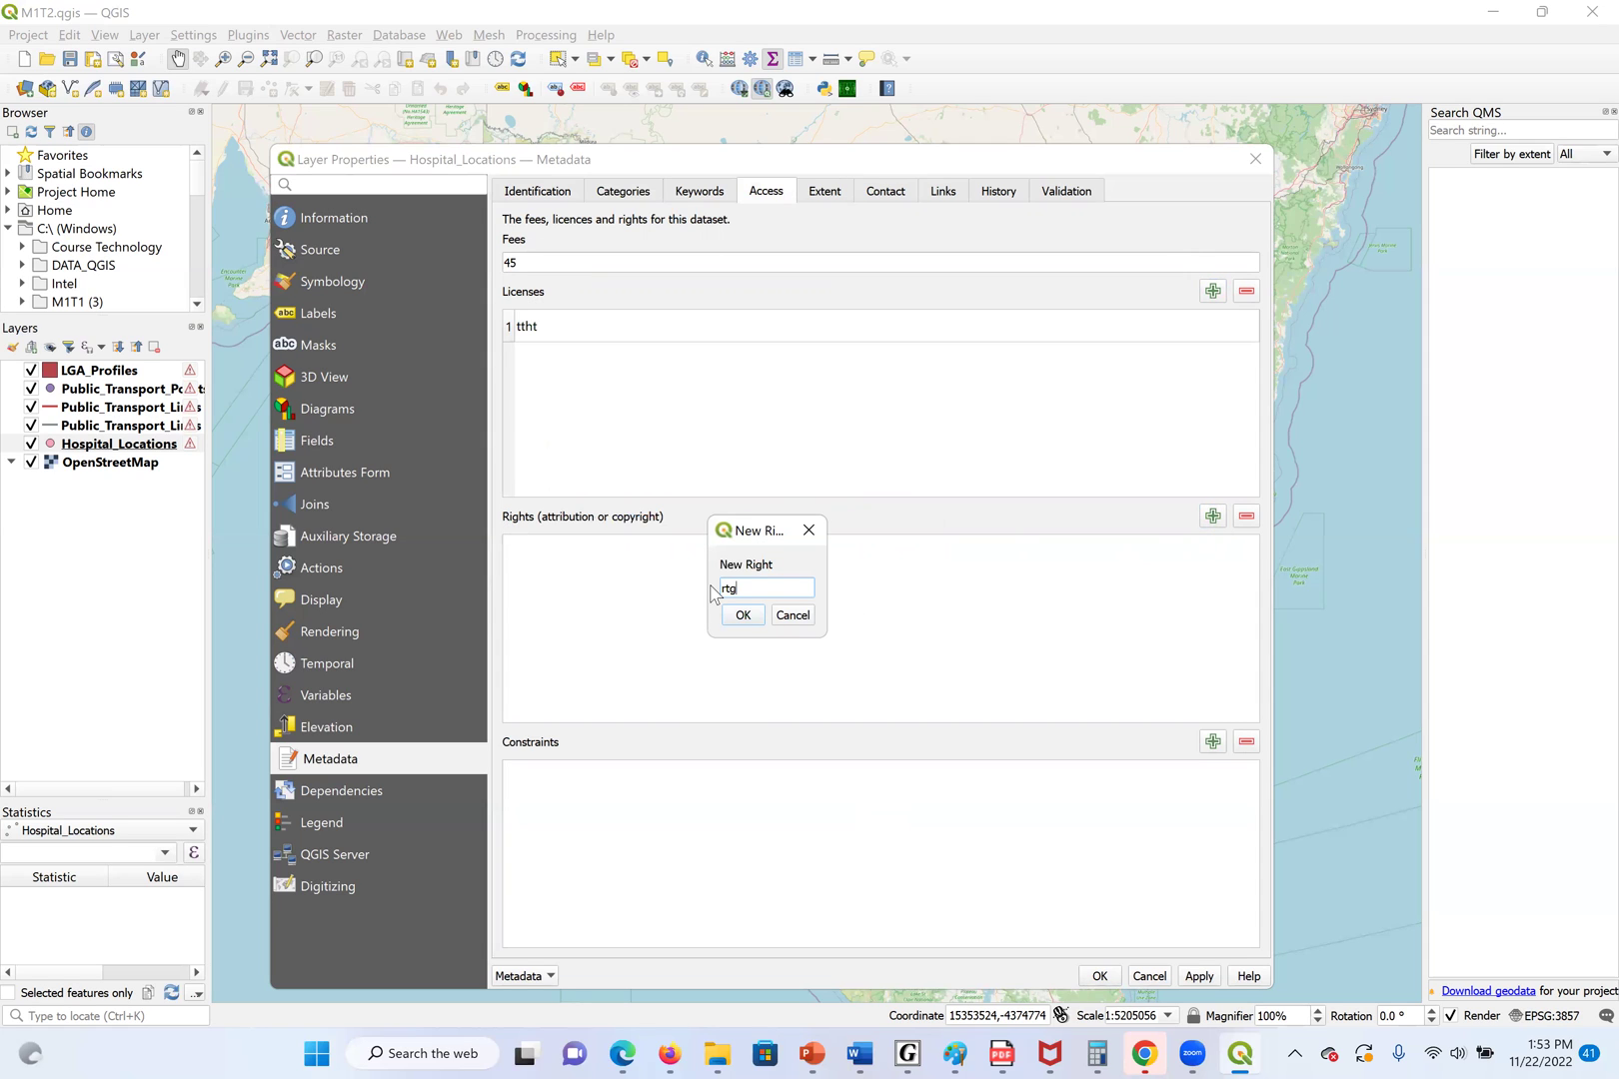
{"action": "type", "text": "rtghu"}
{"action": "left_click", "coordinate": [743, 614]}
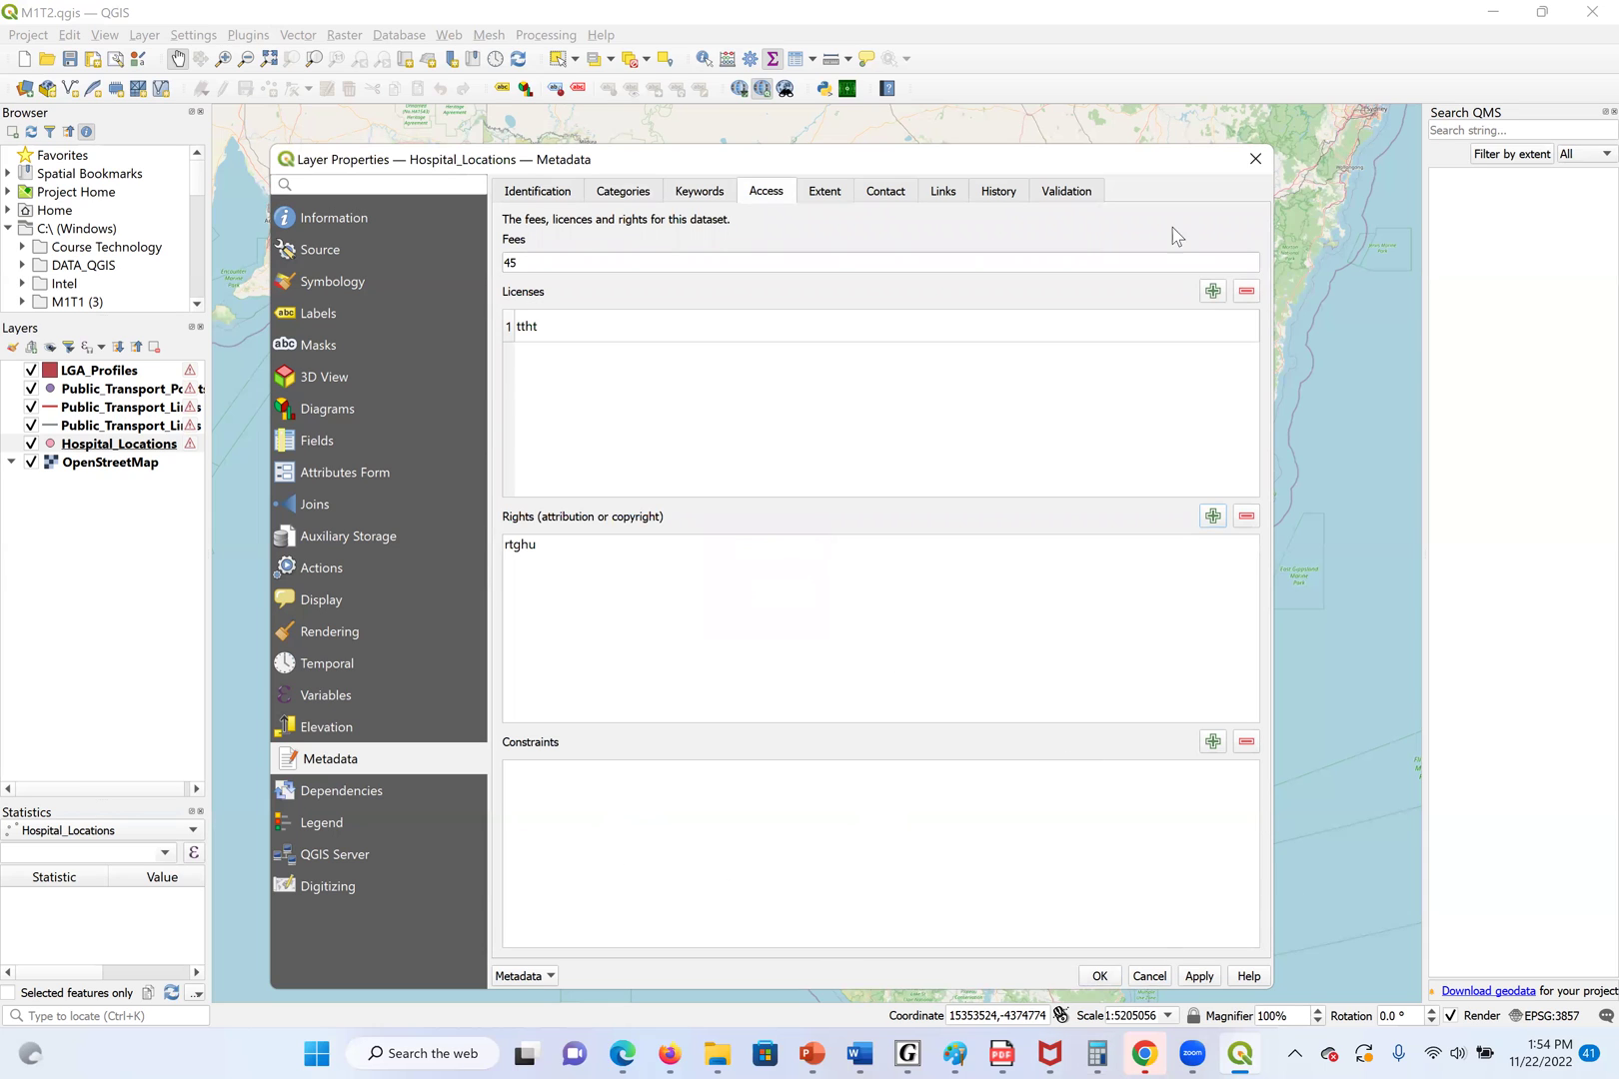
Enter the contact's name in the Hospital_Locations metadata and review its keywords, access and extent details
{"action": "left_click", "coordinate": [845, 198]}
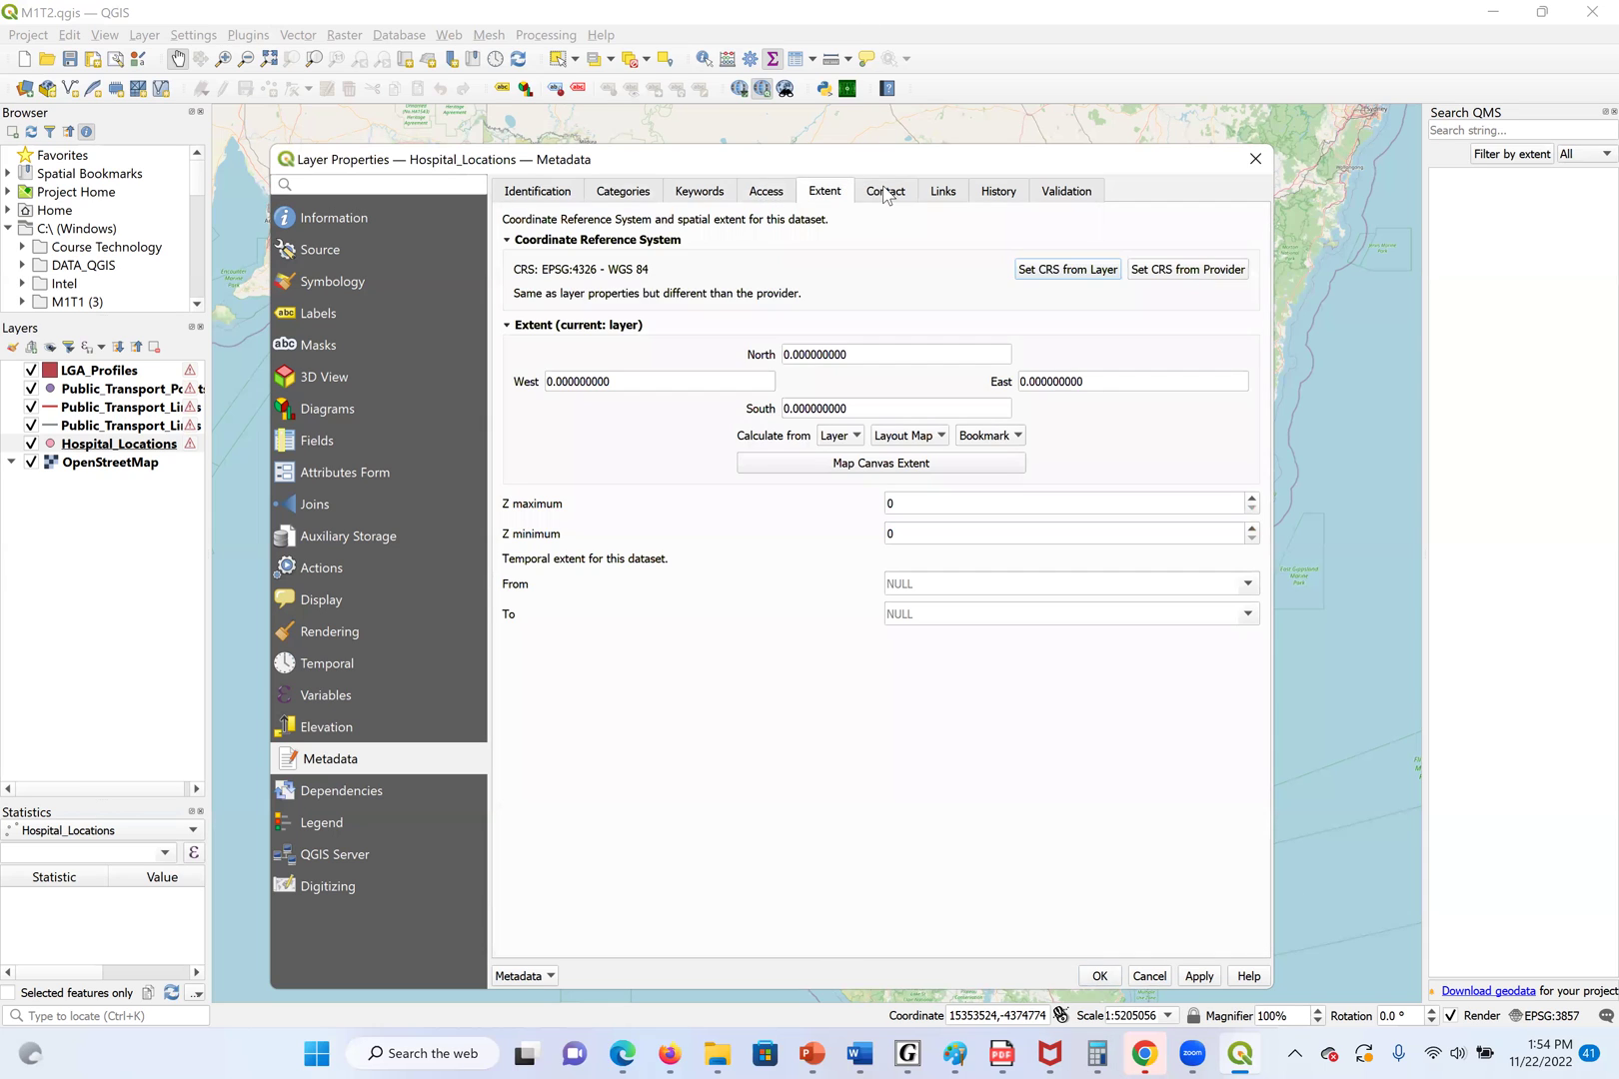
{"action": "left_click", "coordinate": [885, 194]}
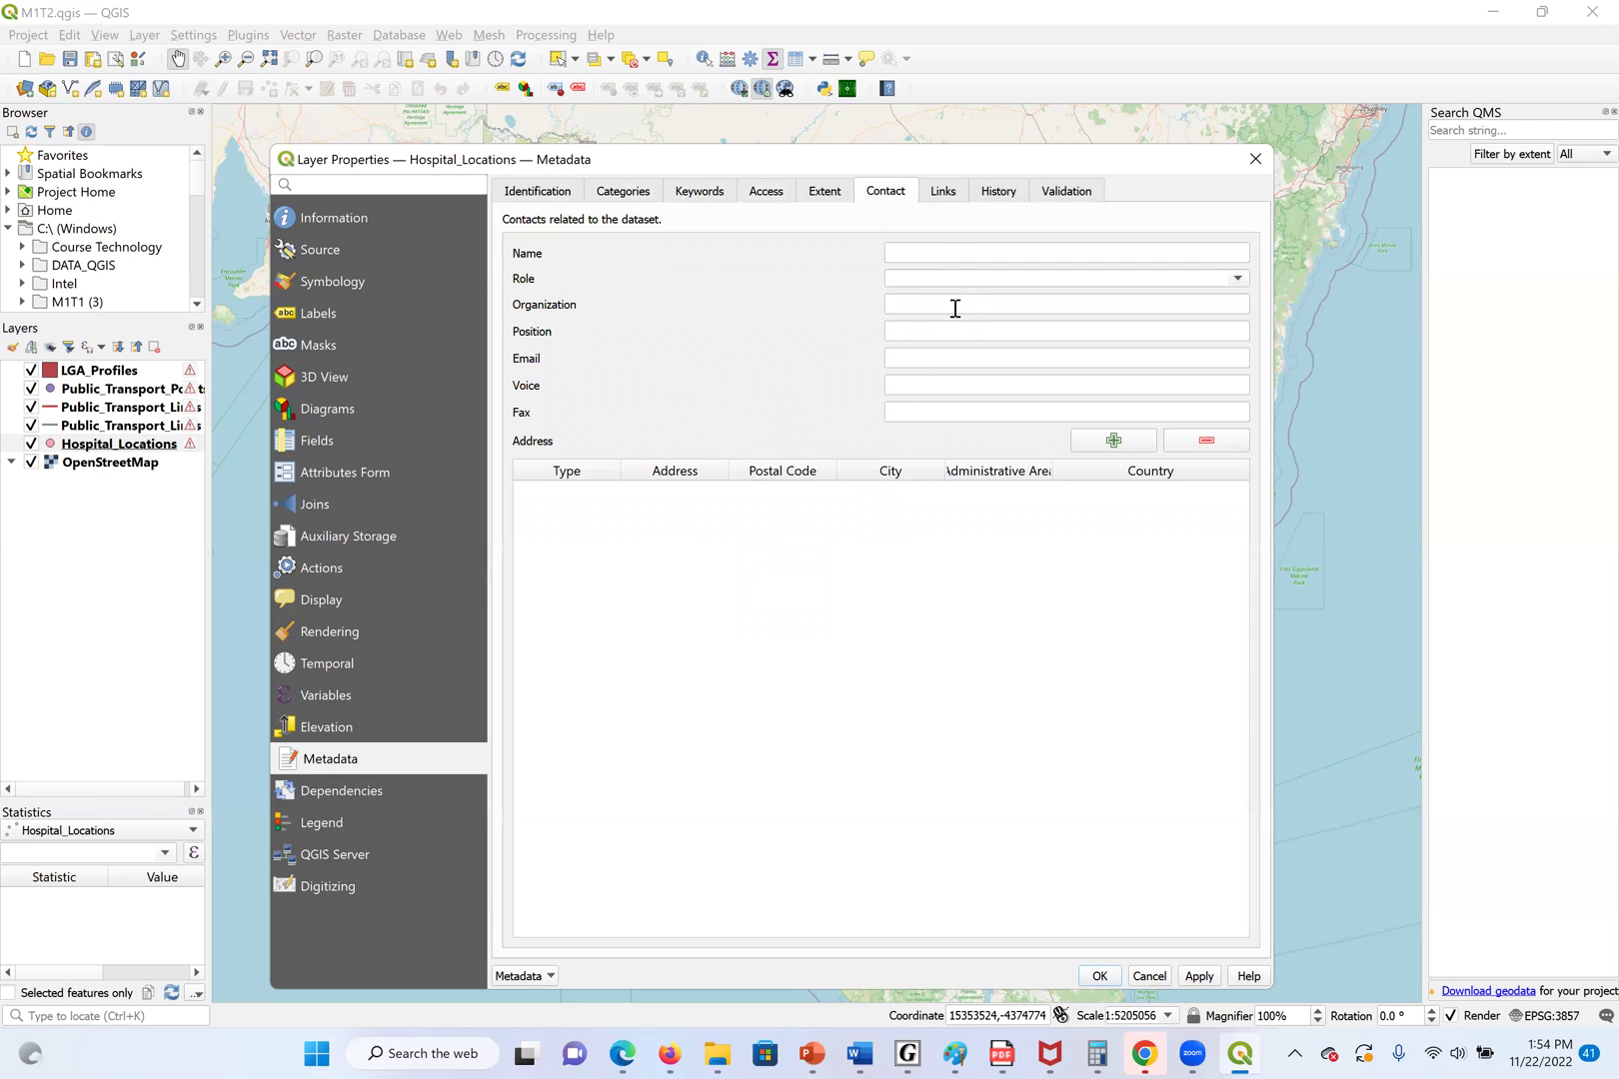
{"action": "left_click", "coordinate": [944, 253]}
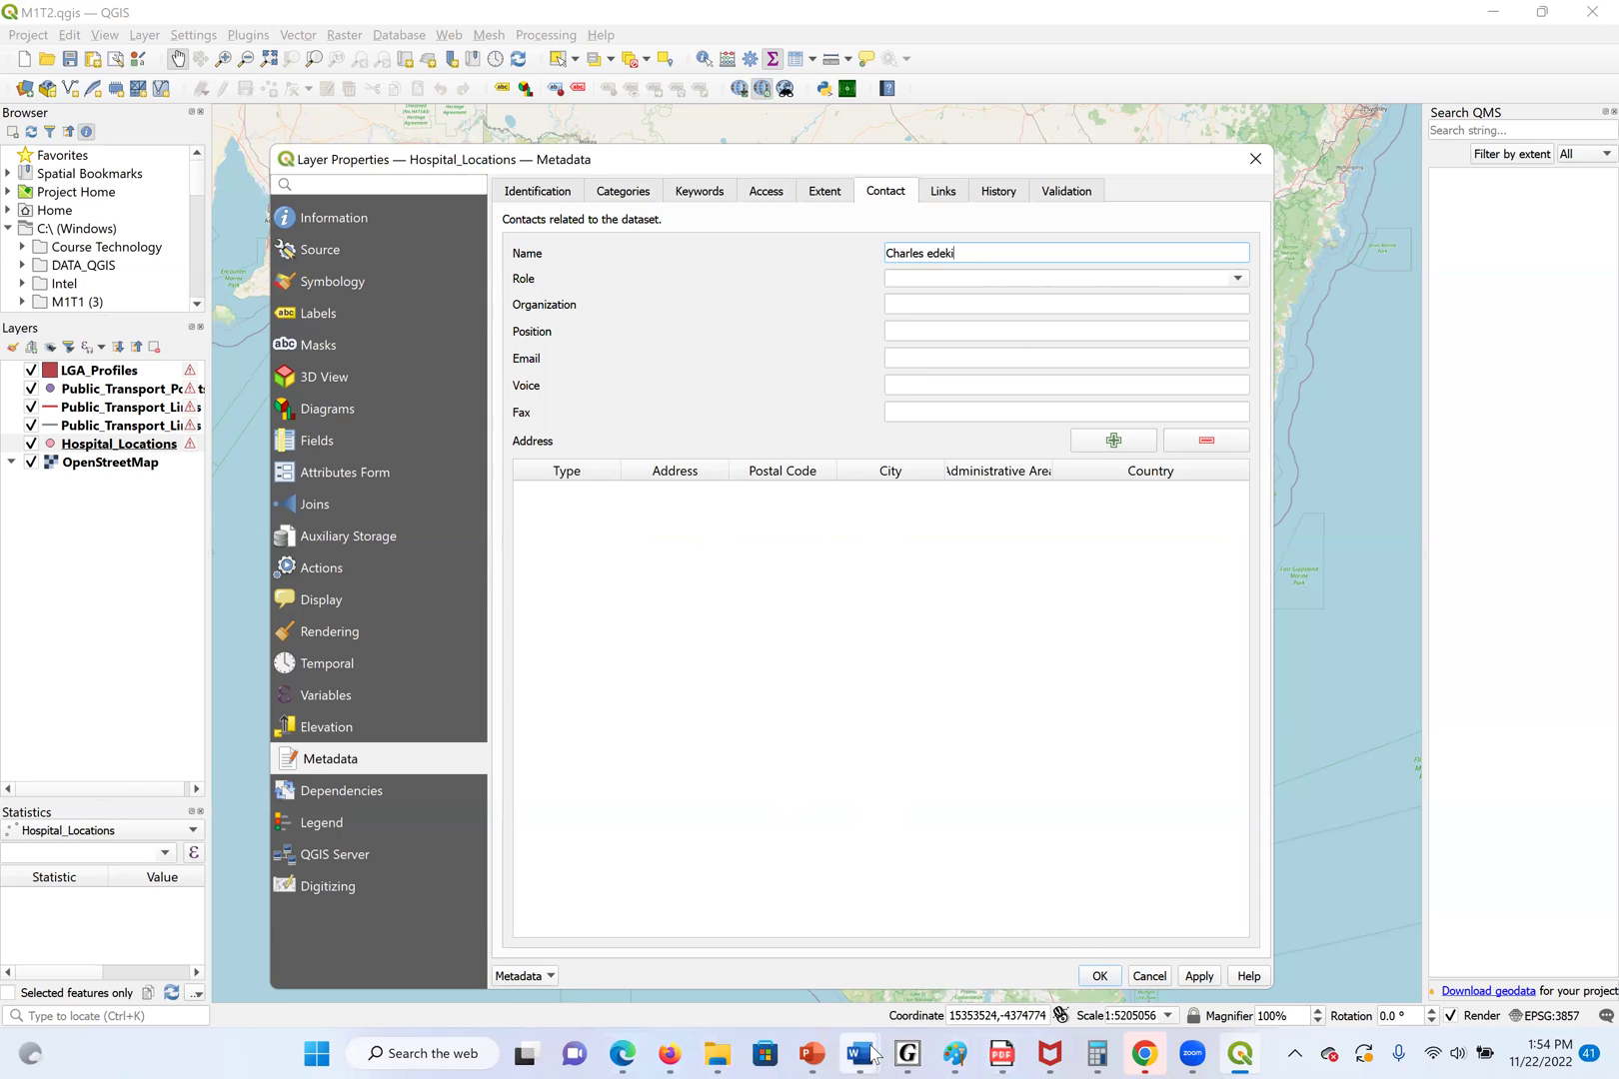
{"action": "mouse_move", "coordinate": [856, 1054]}
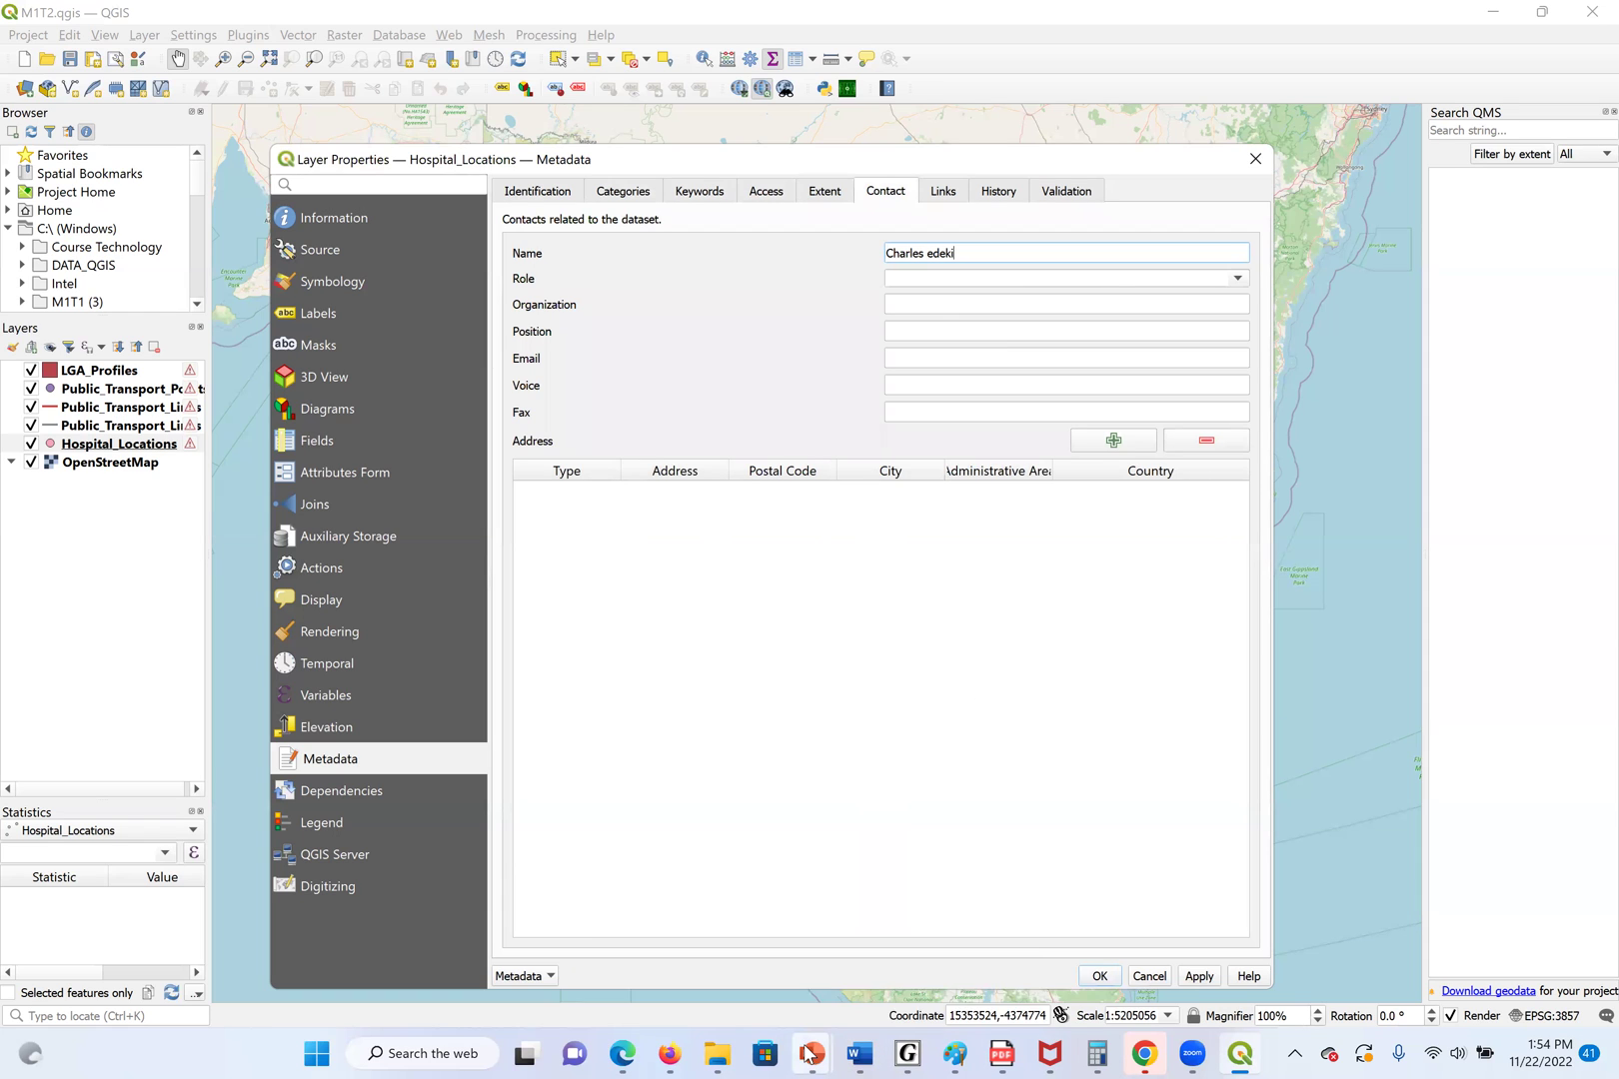
{"action": "mouse_move", "coordinate": [794, 1054]}
{"action": "left_click", "coordinate": [704, 194]}
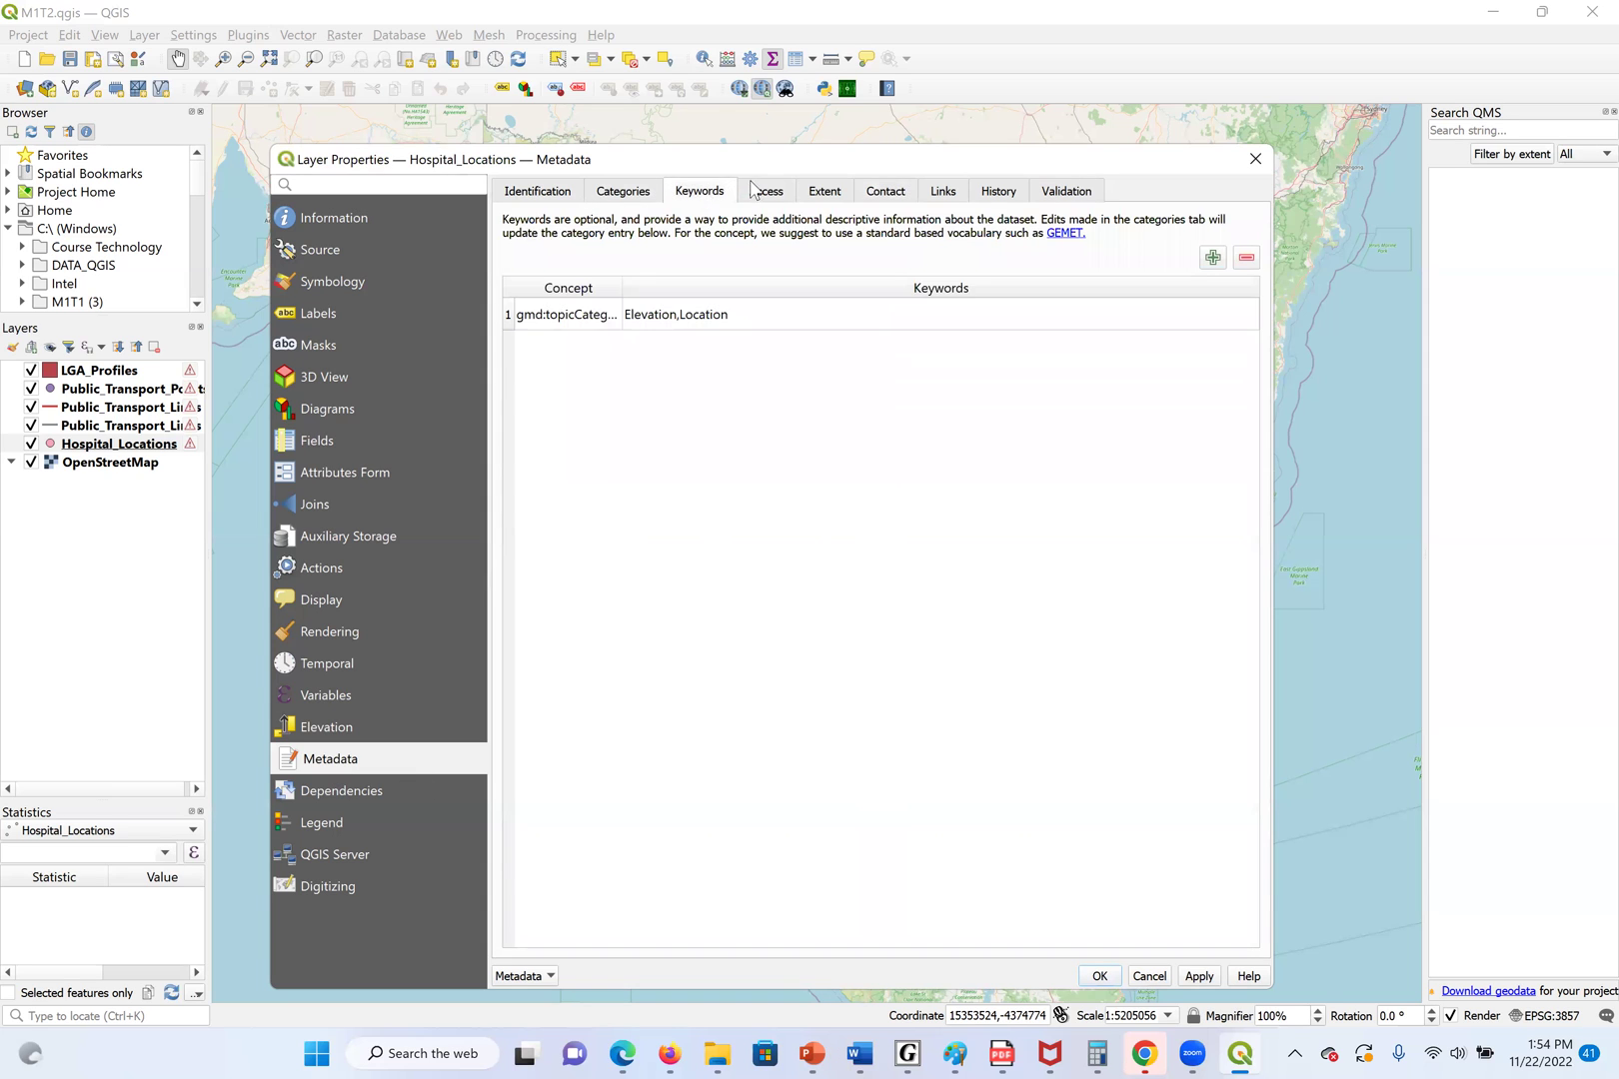
{"action": "left_click", "coordinate": [754, 191]}
{"action": "left_click", "coordinate": [832, 192]}
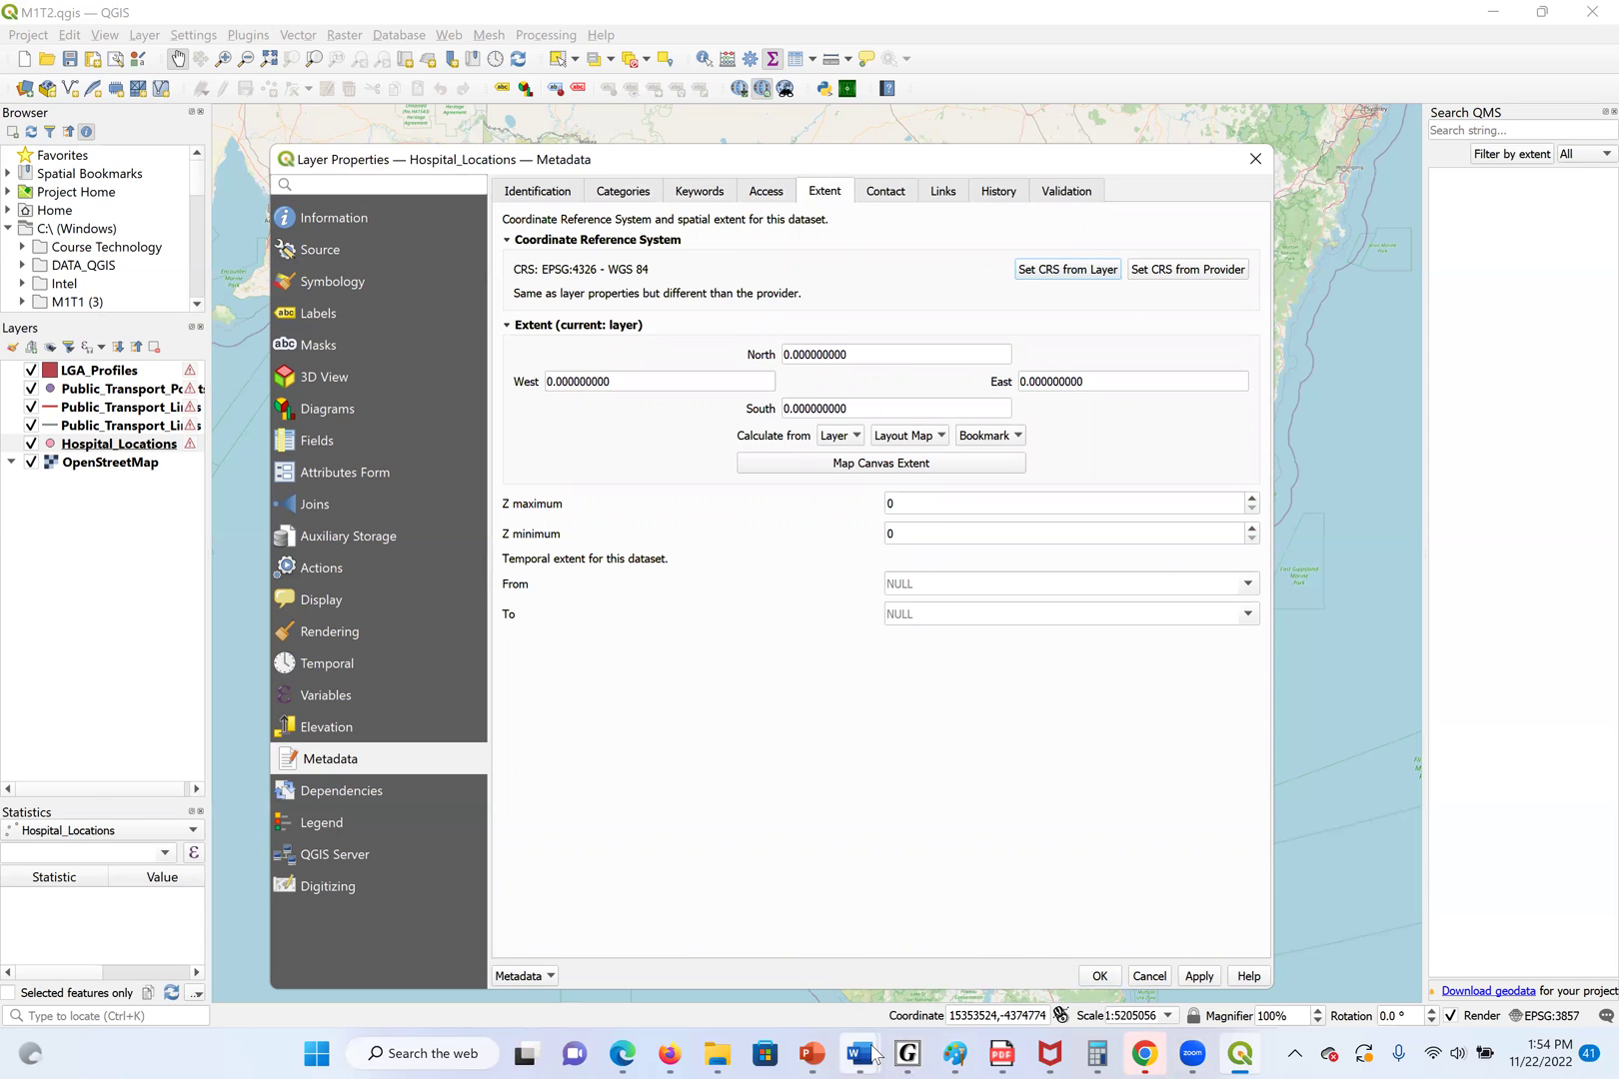
{"action": "left_click", "coordinate": [622, 1054]}
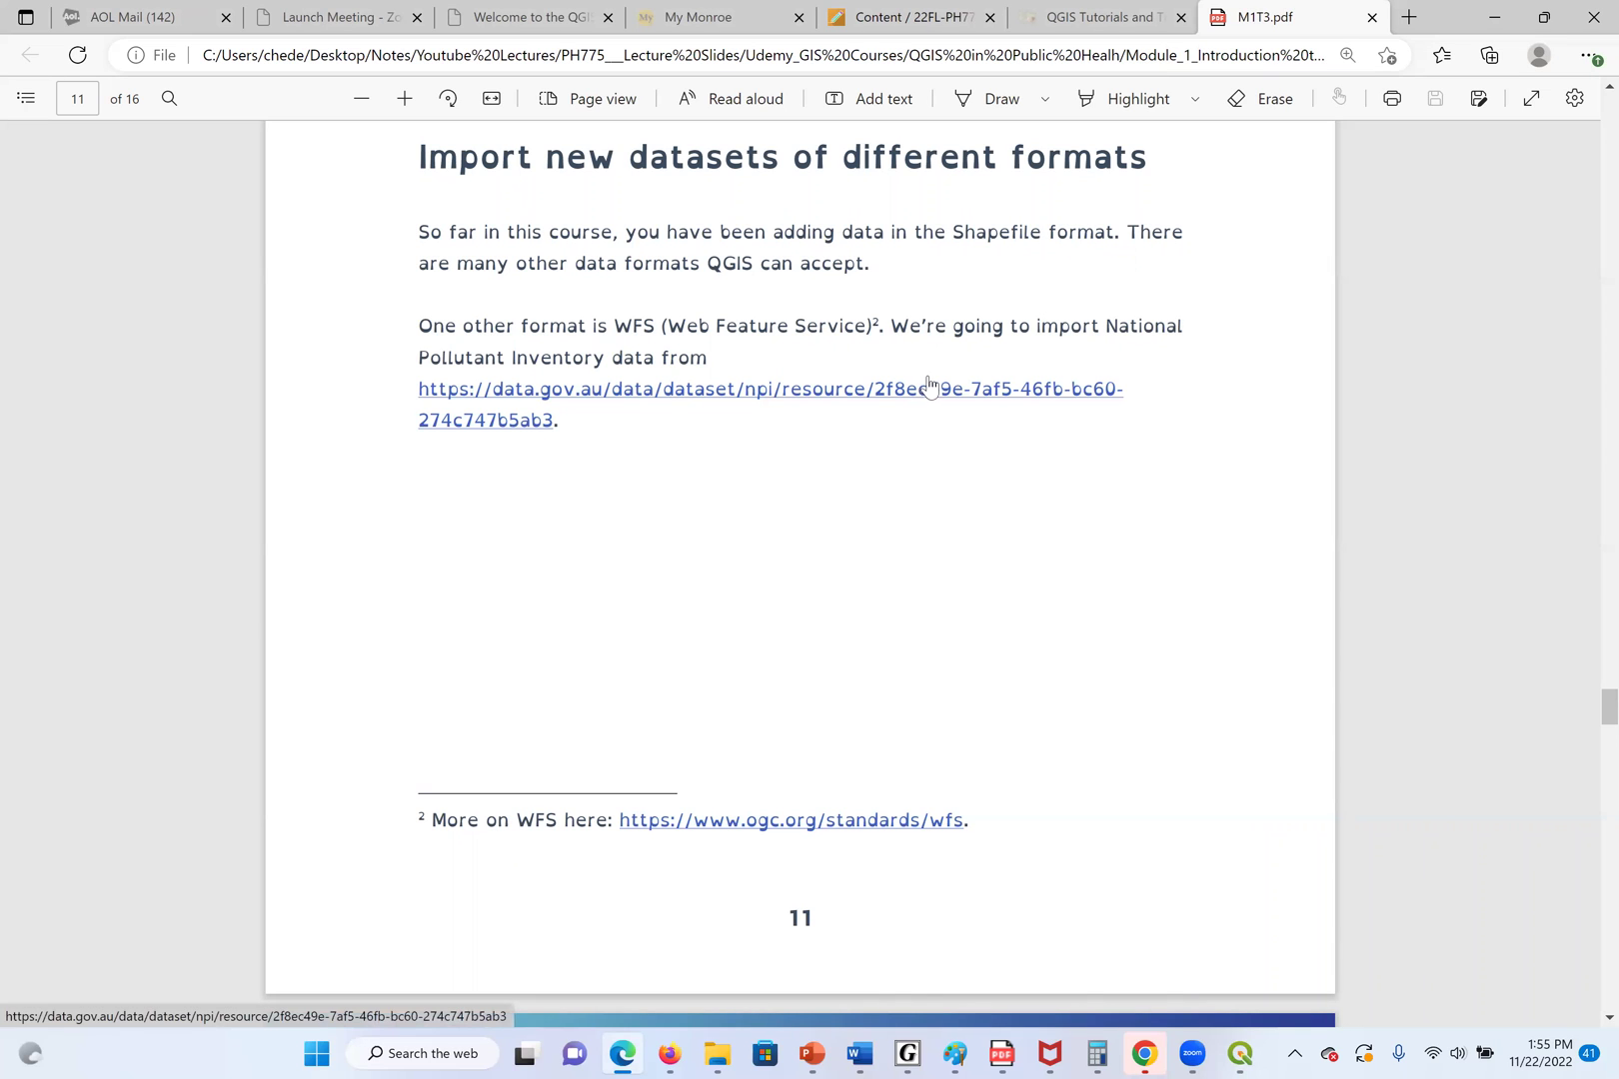
{"action": "scroll", "coordinate": [840, 612], "scroll_direction": "down", "scroll_amount": 2}
{"action": "scroll", "coordinate": [842, 614], "scroll_direction": "down", "scroll_amount": 5}
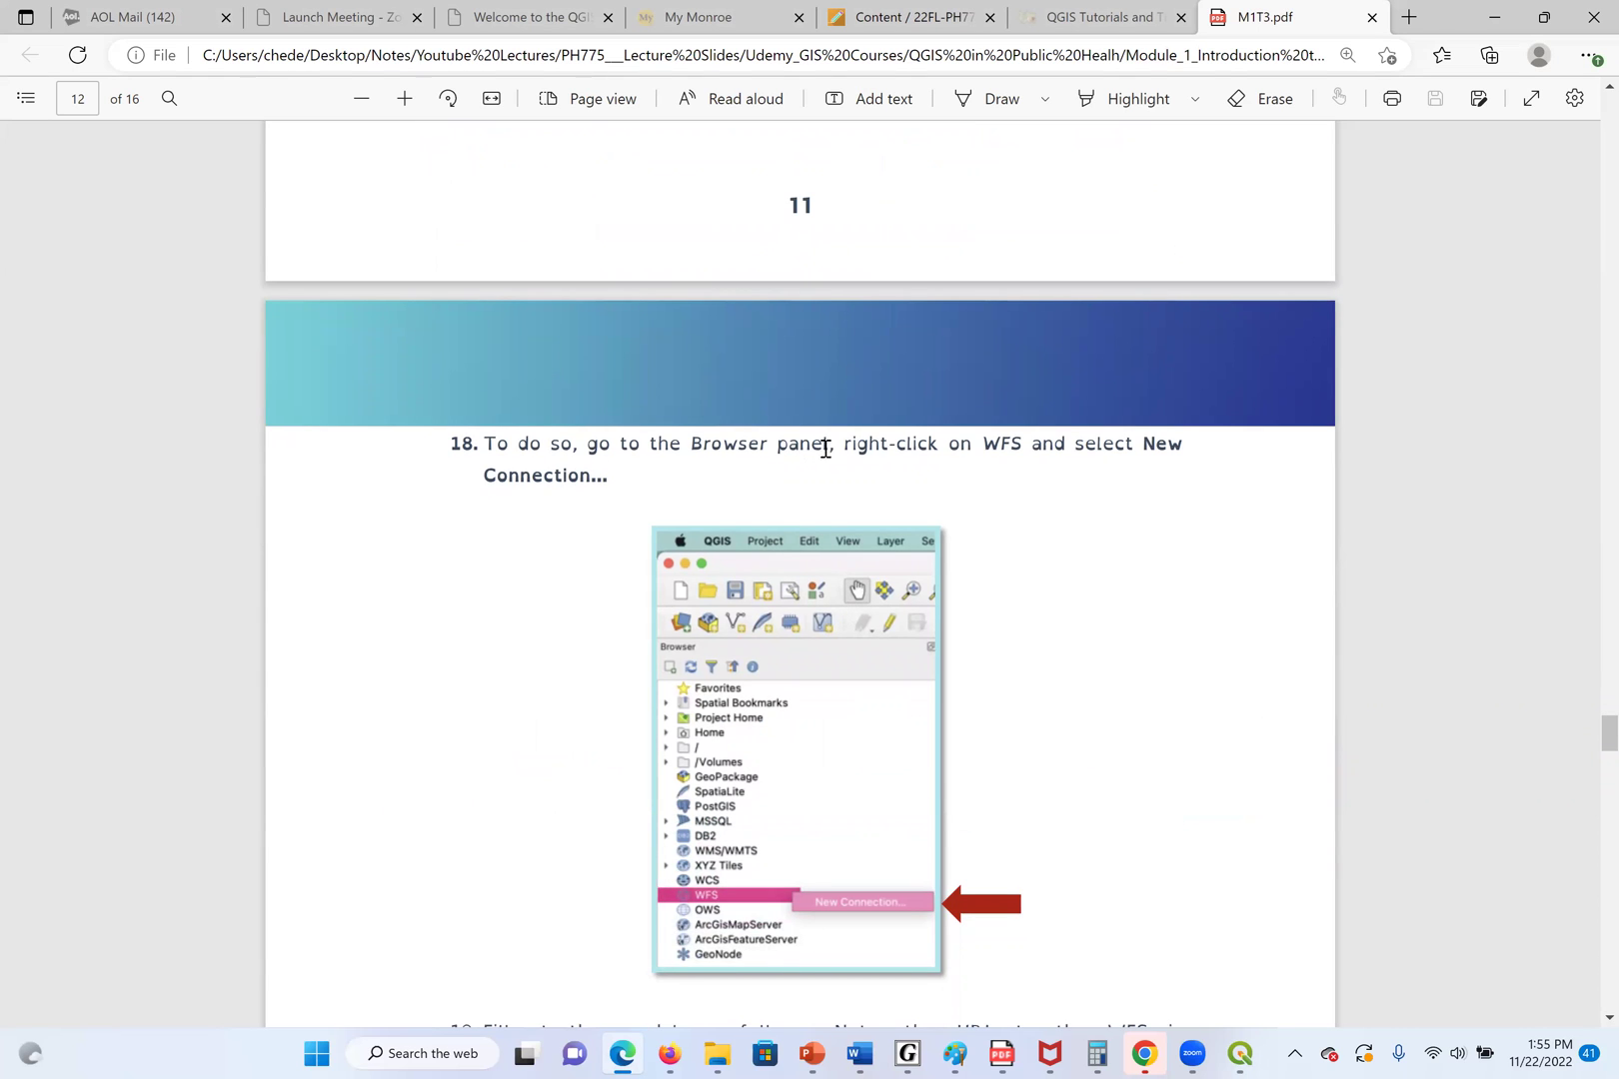
{"action": "scroll", "coordinate": [909, 497], "scroll_direction": "down", "scroll_amount": 2}
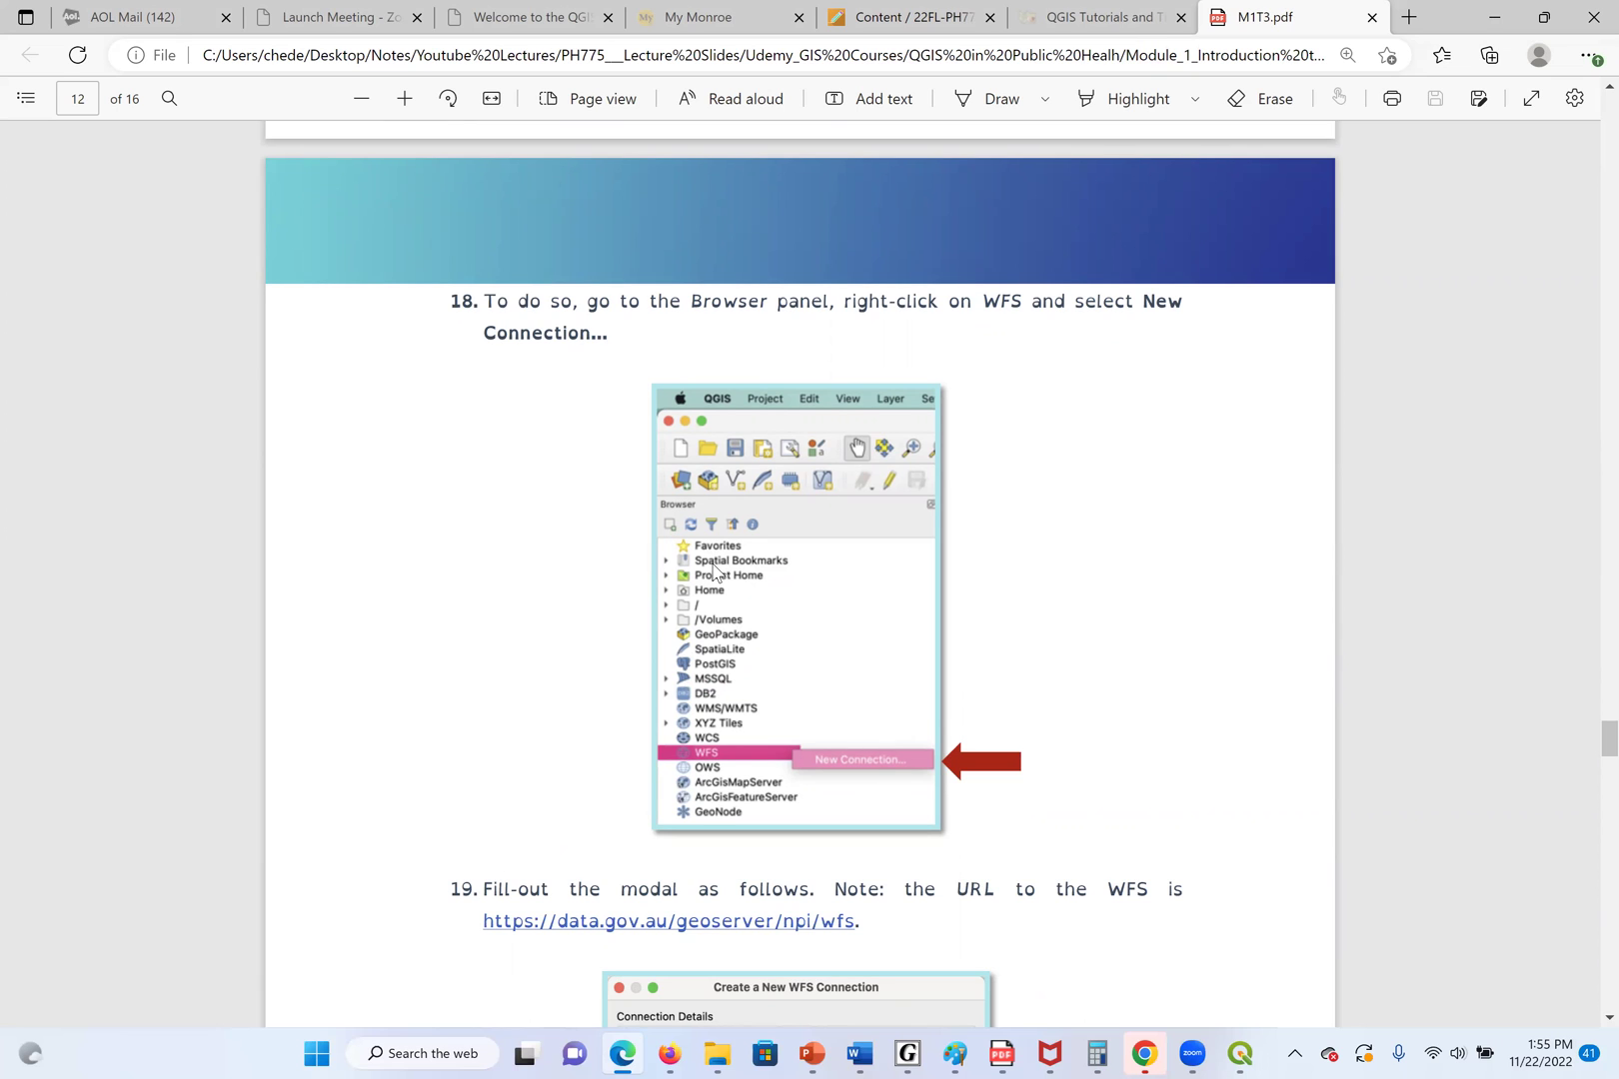
{"action": "scroll", "coordinate": [716, 567], "scroll_direction": "down", "scroll_amount": 6}
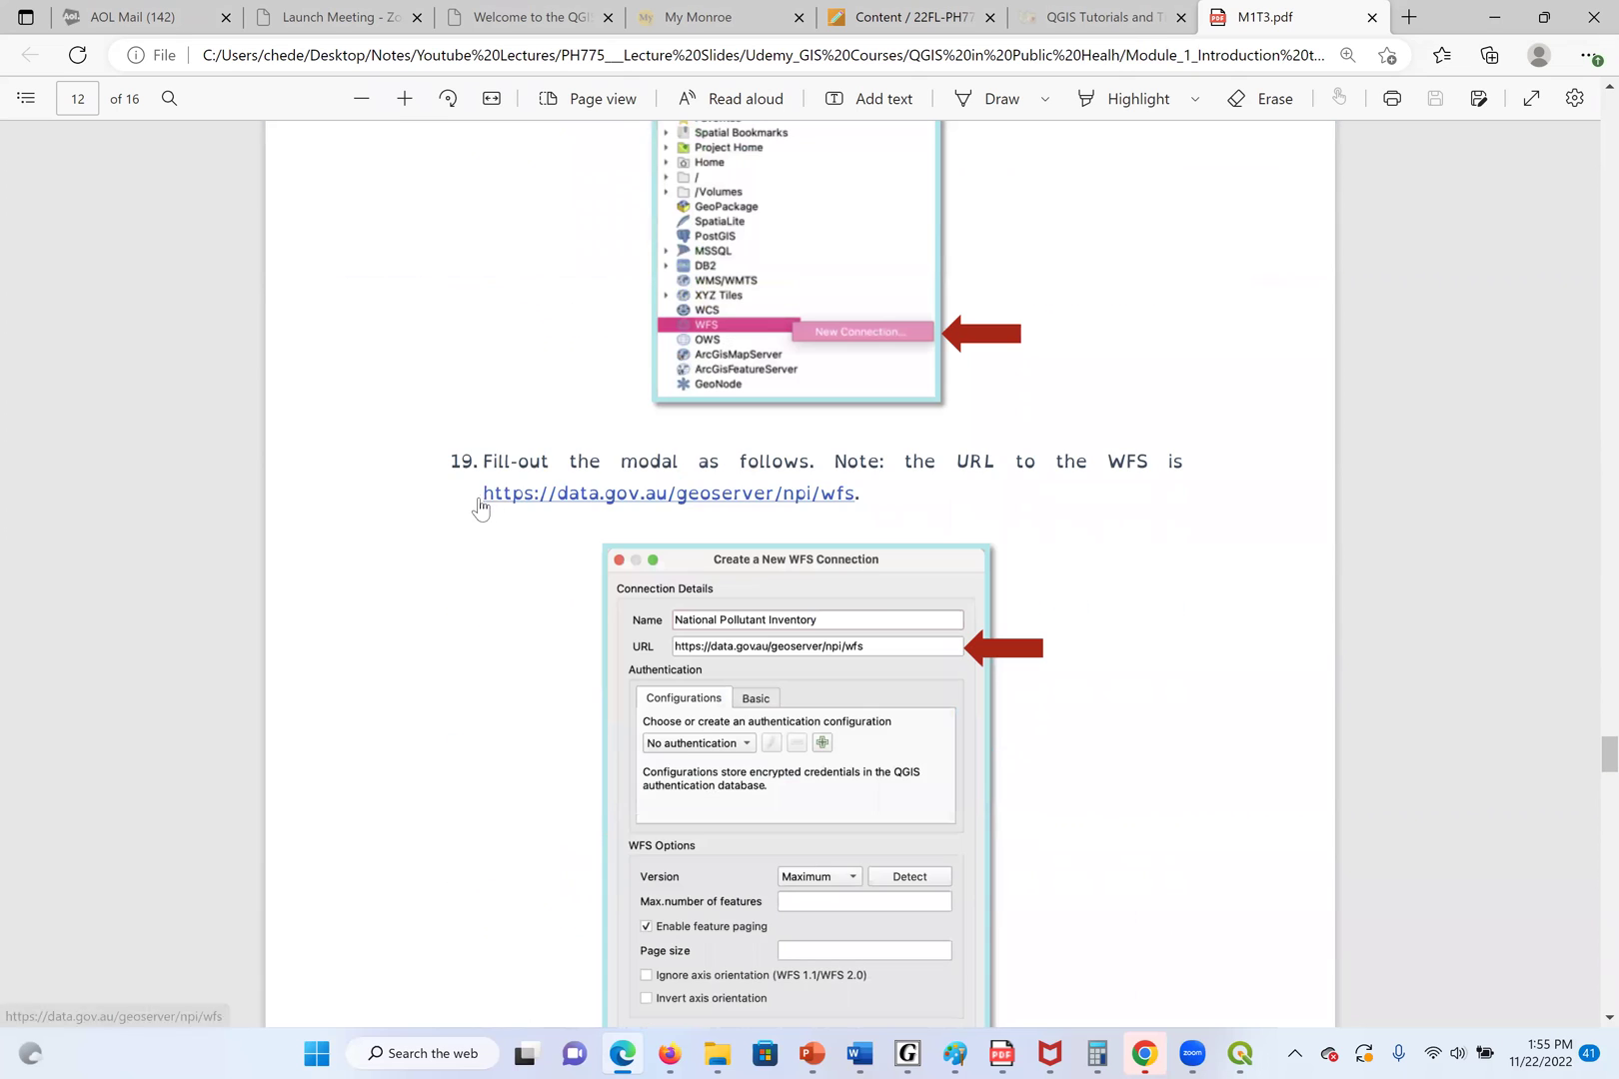
{"action": "left_click_drag", "start_coordinate": [875, 498], "coordinate": [470, 493]}
{"action": "right_click", "coordinate": [583, 507]}
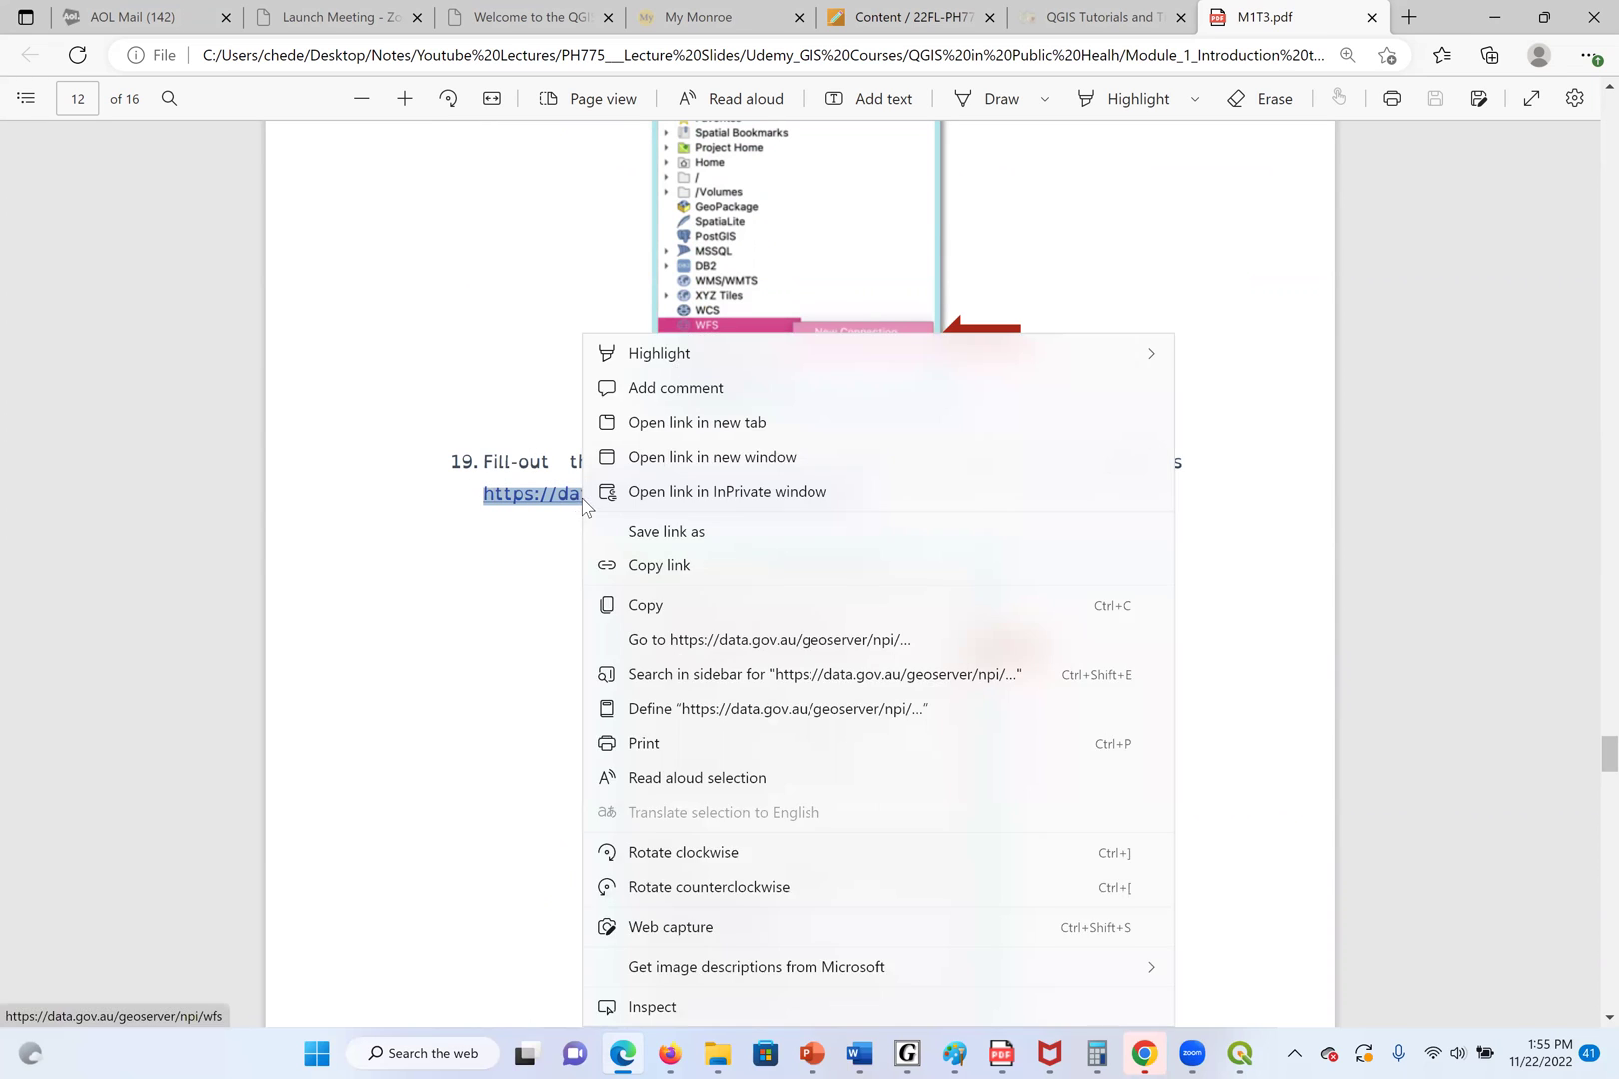
{"action": "left_click", "coordinate": [657, 566]}
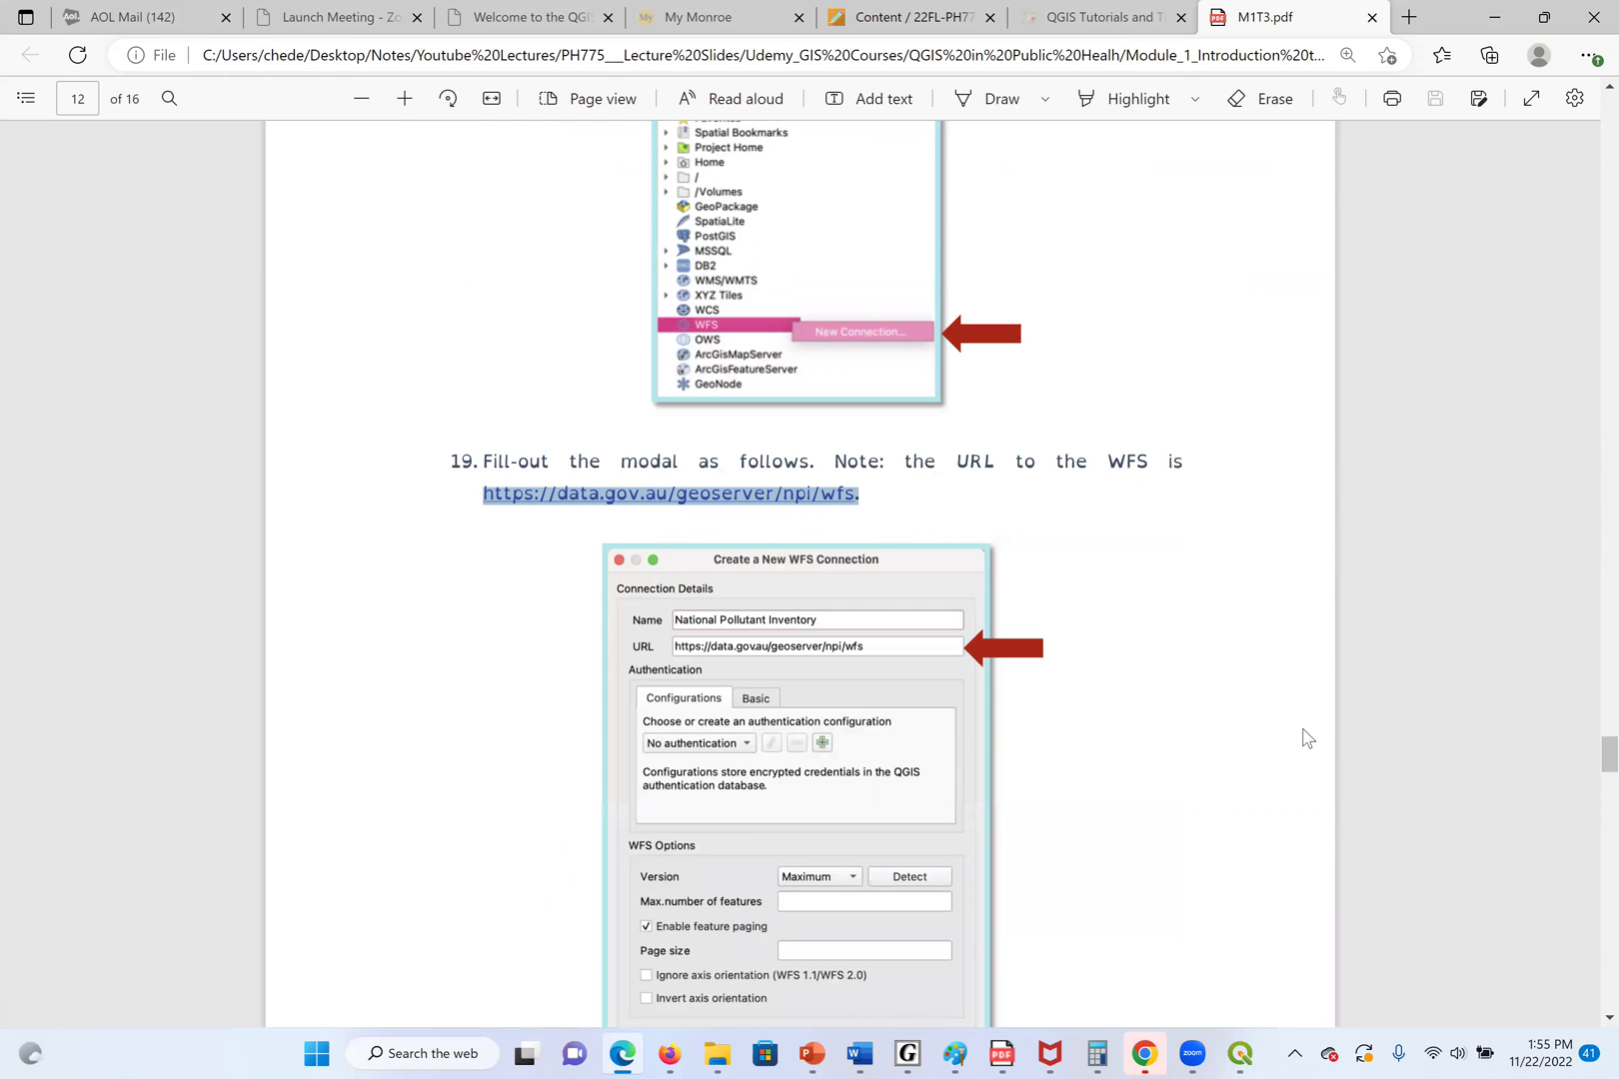
{"action": "scroll", "coordinate": [1306, 736], "scroll_direction": "up", "scroll_amount": 1}
{"action": "scroll", "coordinate": [1306, 737], "scroll_direction": "up", "scroll_amount": 3}
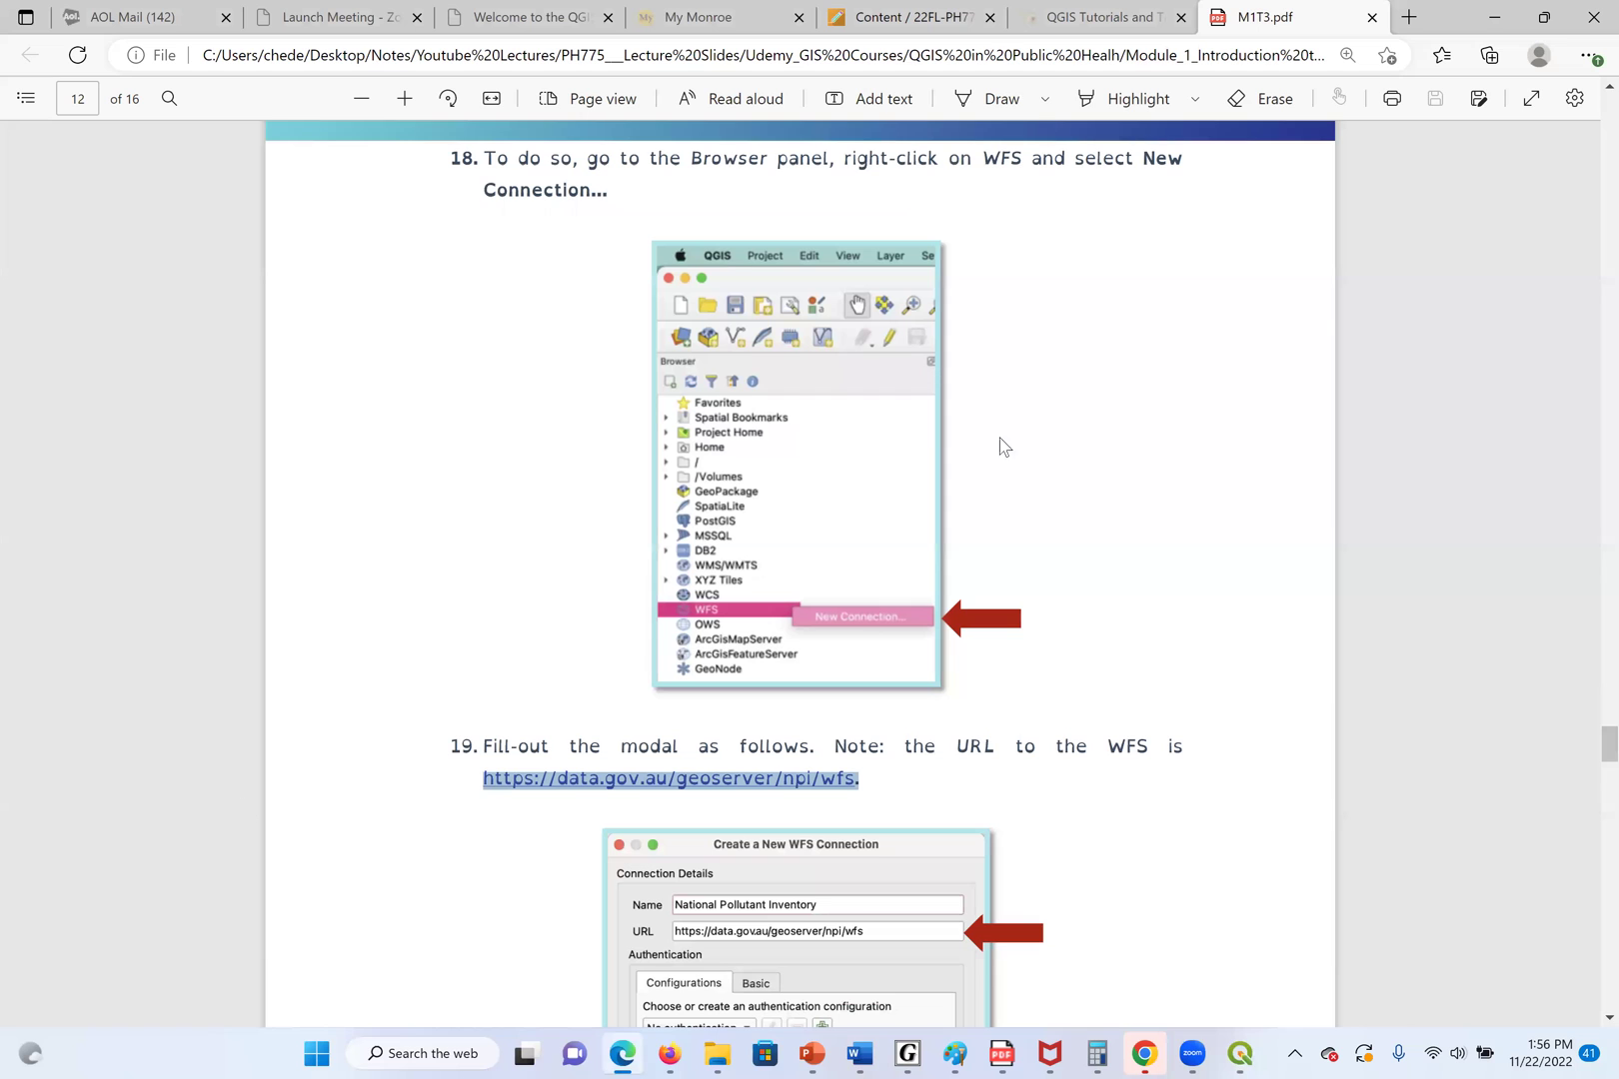
Return to QGIS, discard the open layer properties, and select WFS / OGC API - Features in an enlarged Browser
{"action": "left_click", "coordinate": [1244, 1053]}
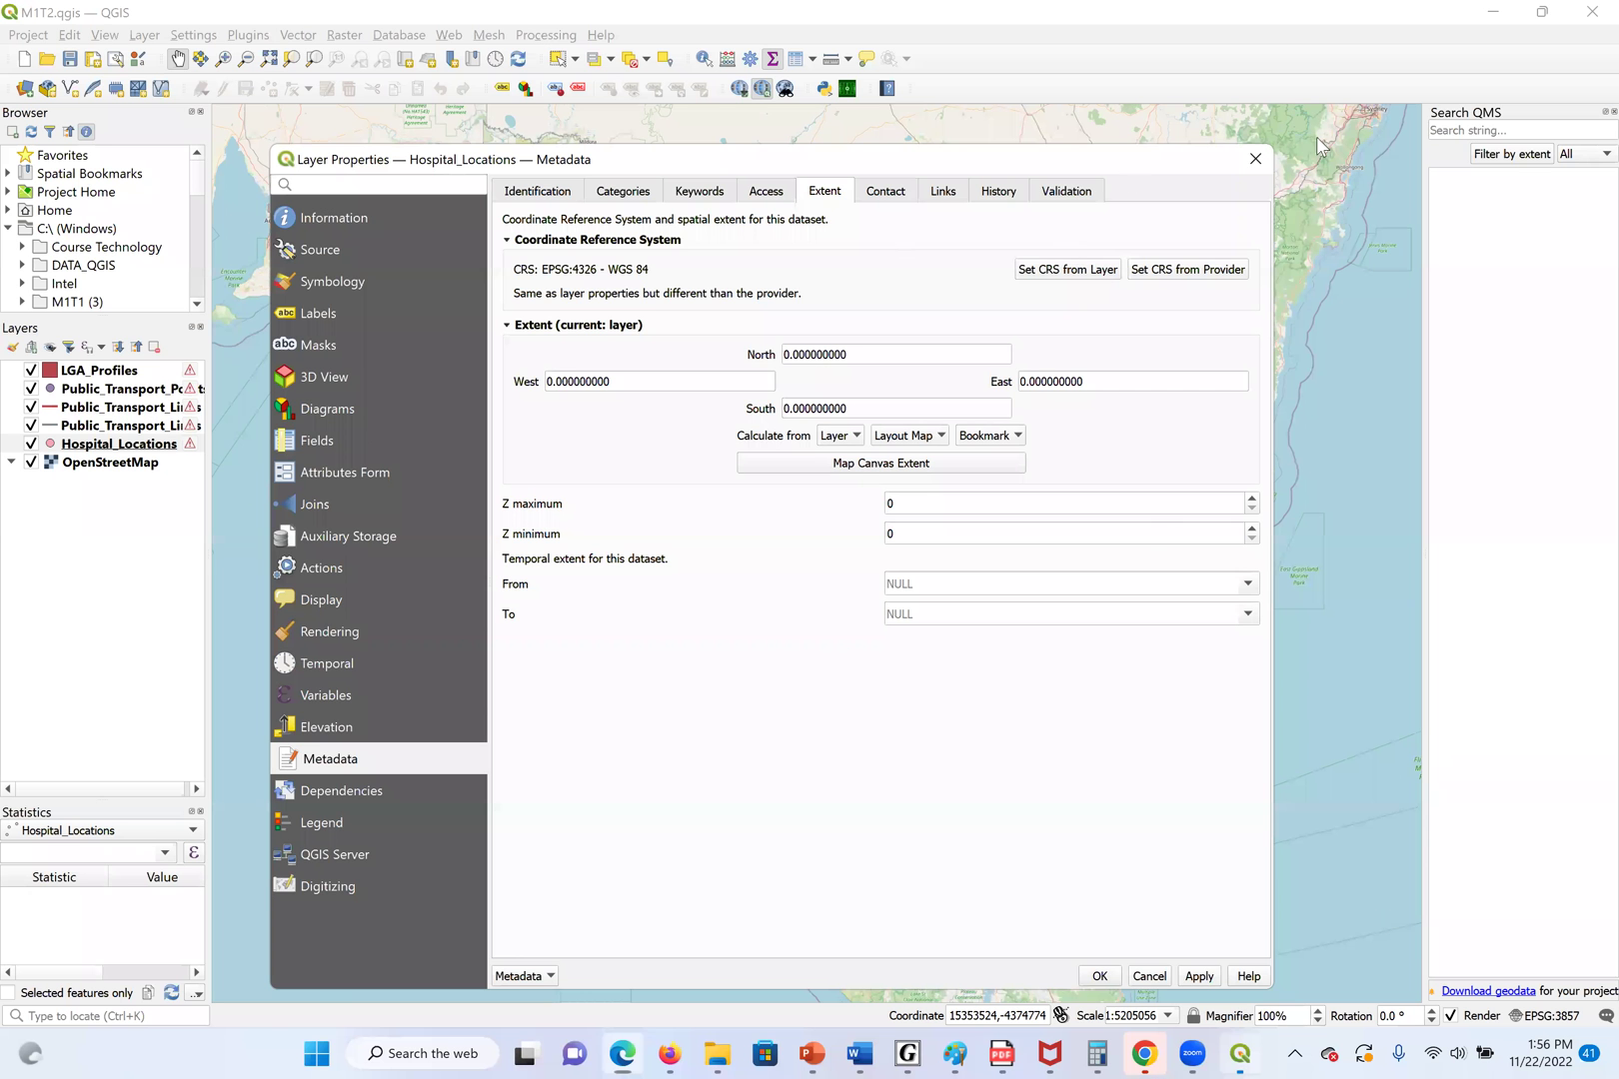
{"action": "left_click", "coordinate": [1255, 159]}
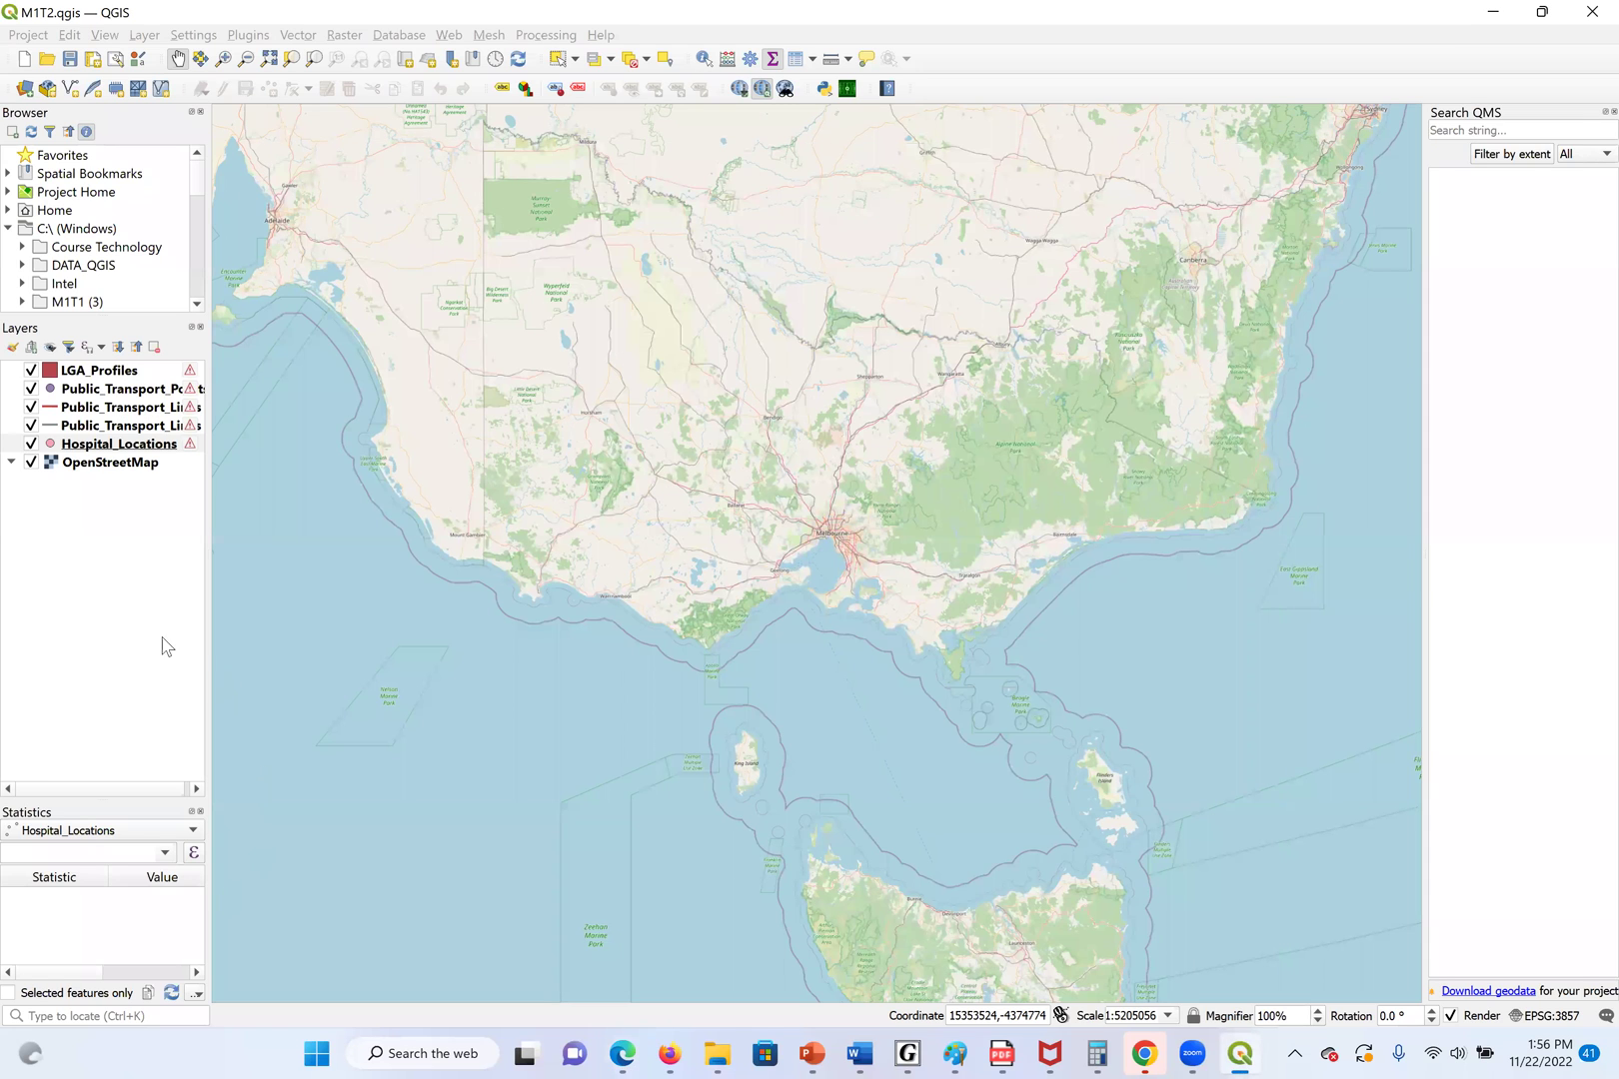
{"action": "left_click", "coordinate": [197, 239]}
{"action": "left_click", "coordinate": [196, 240]}
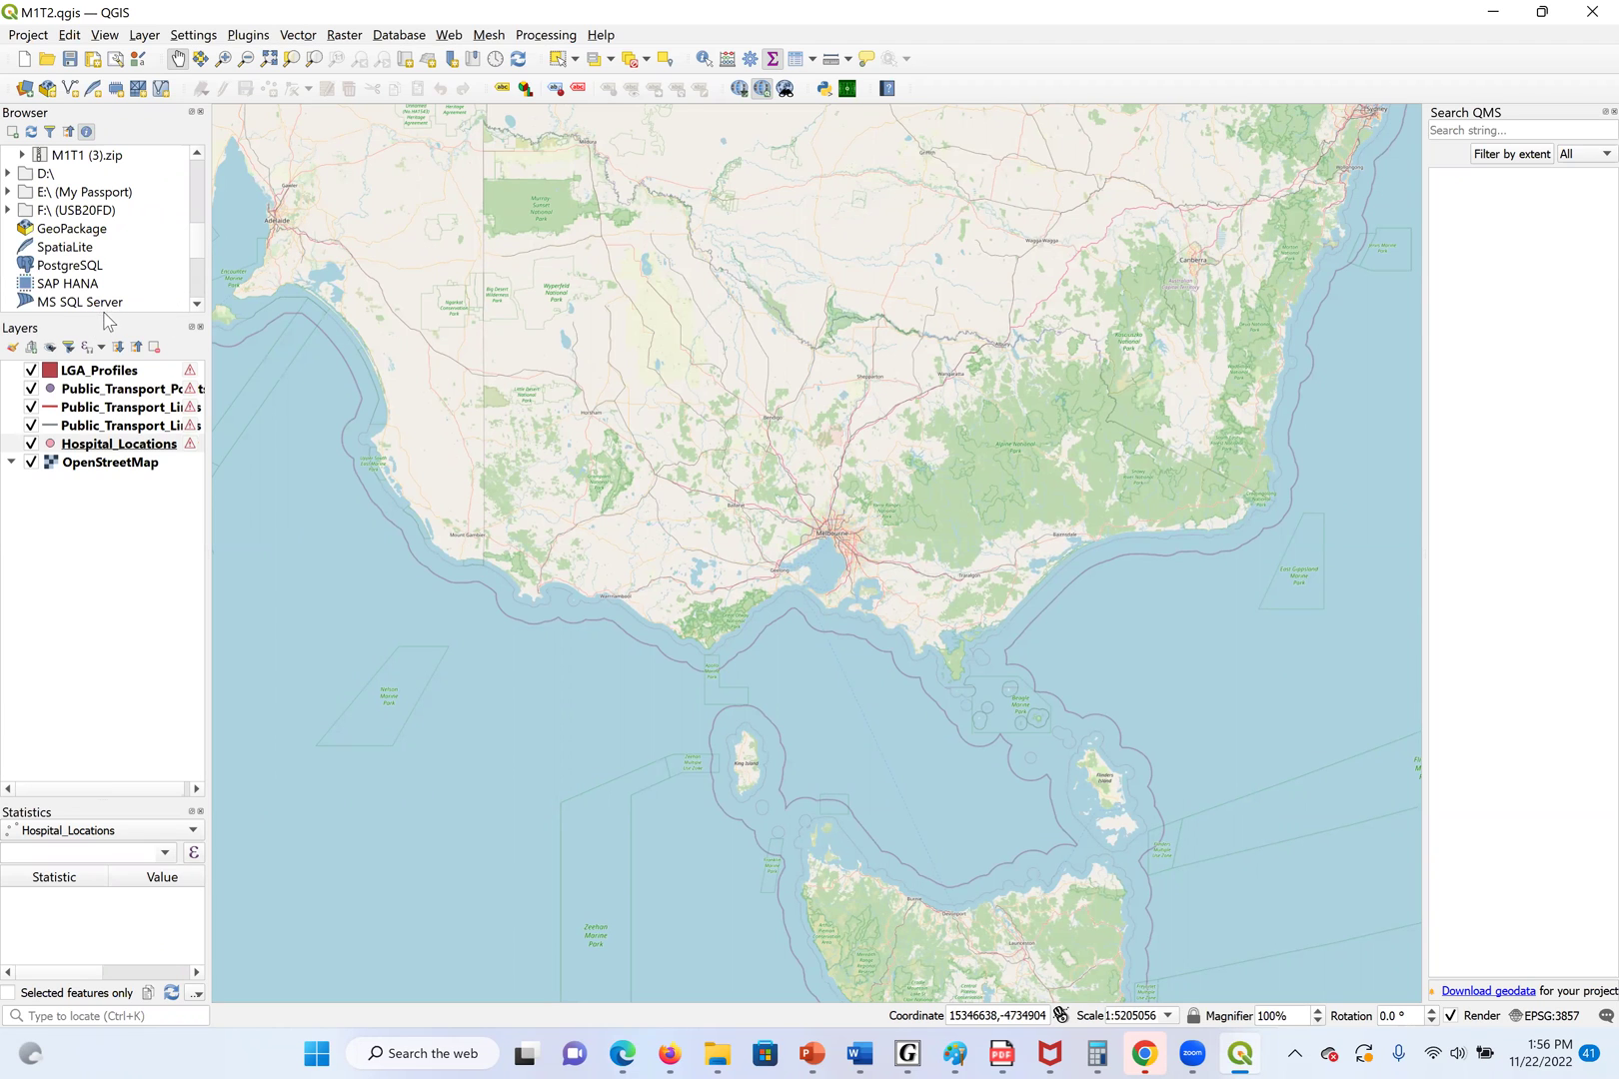
{"action": "left_click_drag", "start_coordinate": [104, 315], "coordinate": [104, 677]}
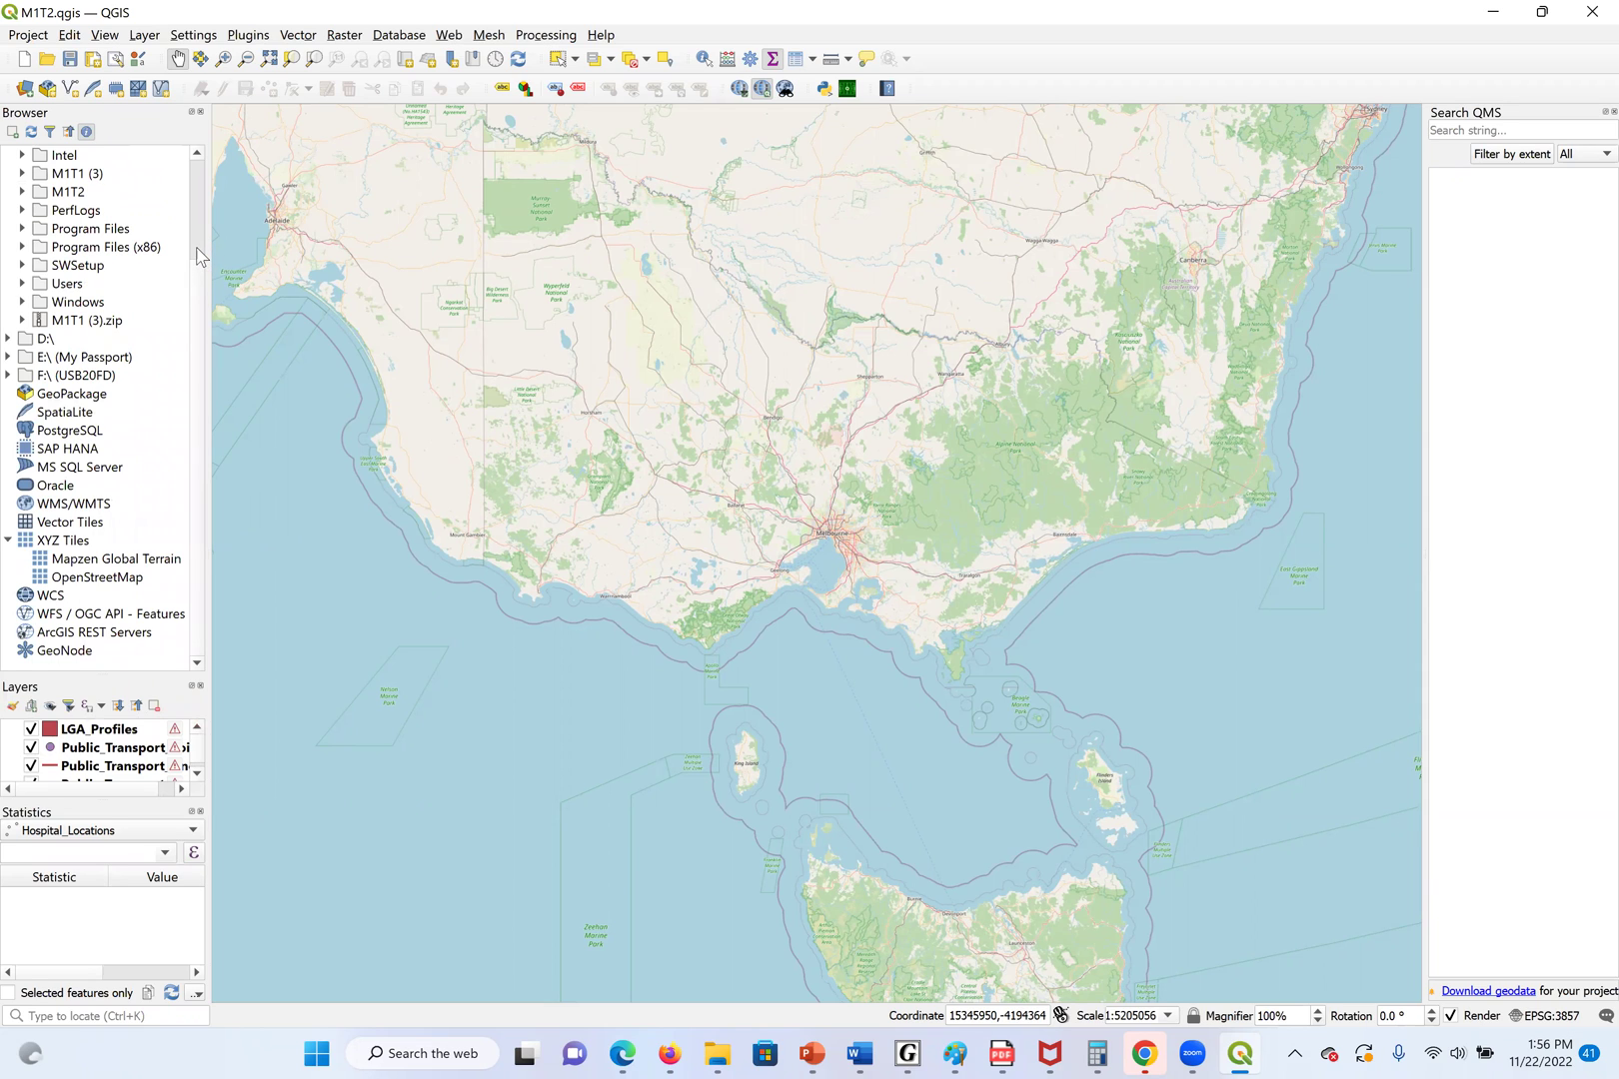
{"action": "left_click", "coordinate": [80, 620]}
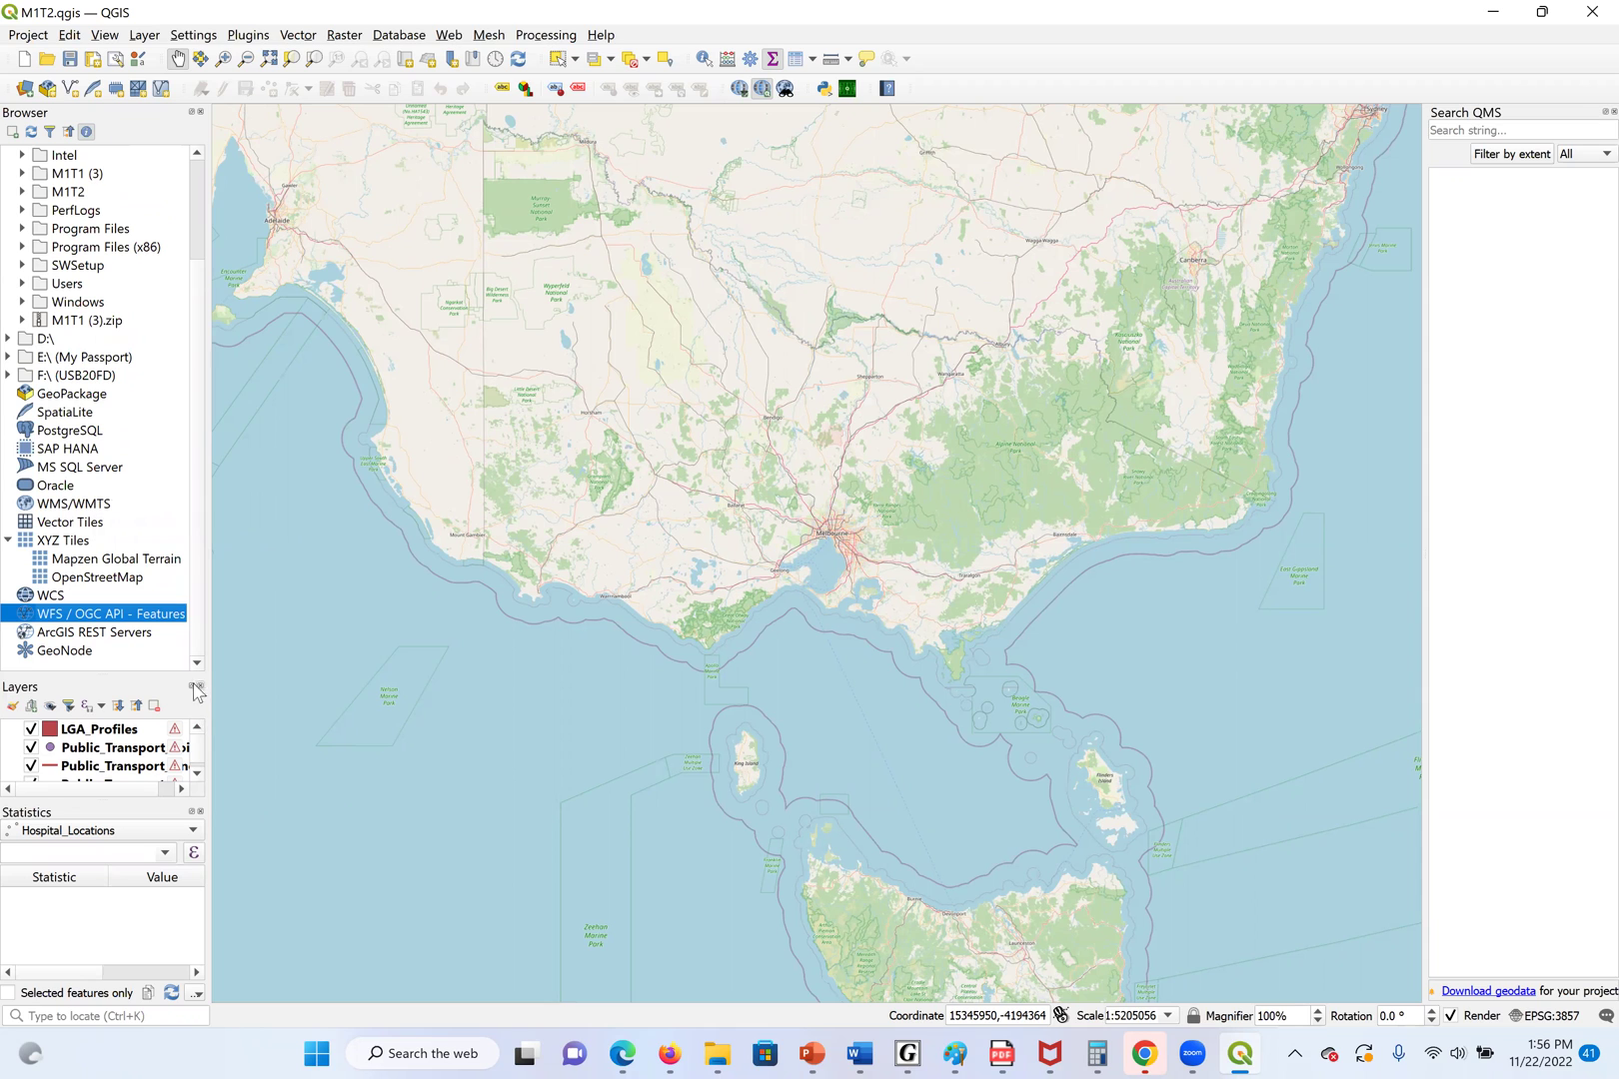
{"action": "scroll", "coordinate": [148, 552], "scroll_direction": "up", "scroll_amount": 1}
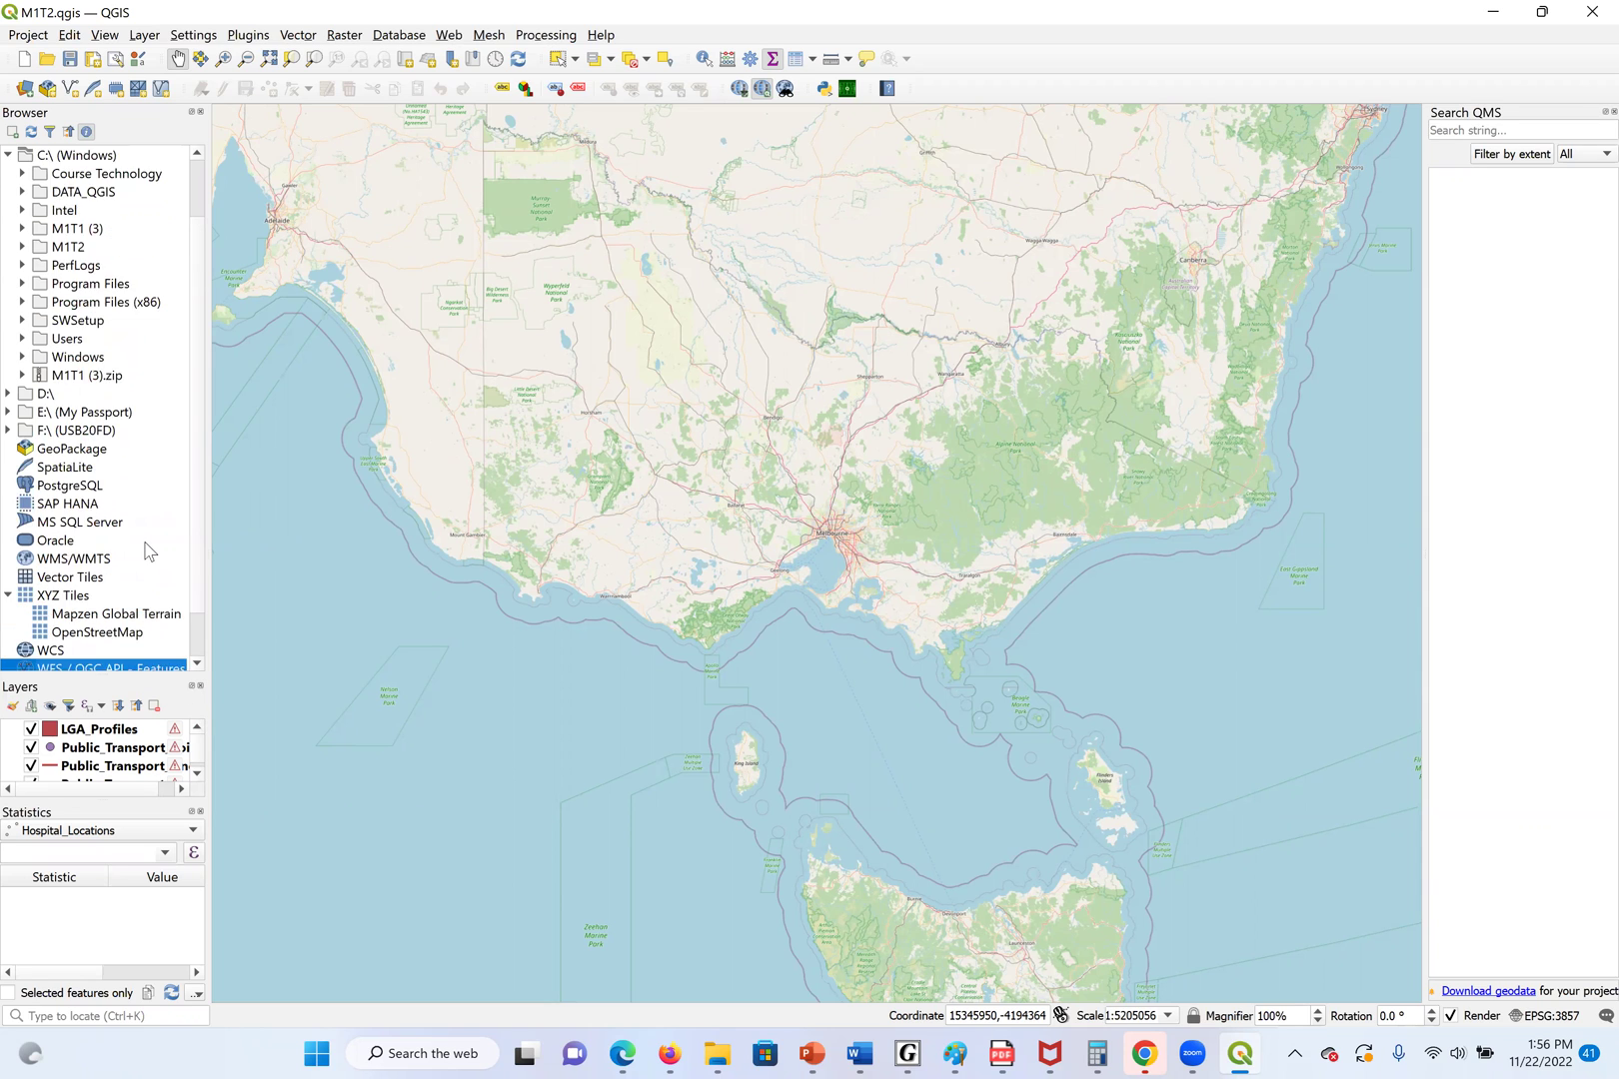
{"action": "scroll", "coordinate": [147, 553], "scroll_direction": "up", "scroll_amount": 2}
{"action": "scroll", "coordinate": [118, 509], "scroll_direction": "down", "scroll_amount": 1}
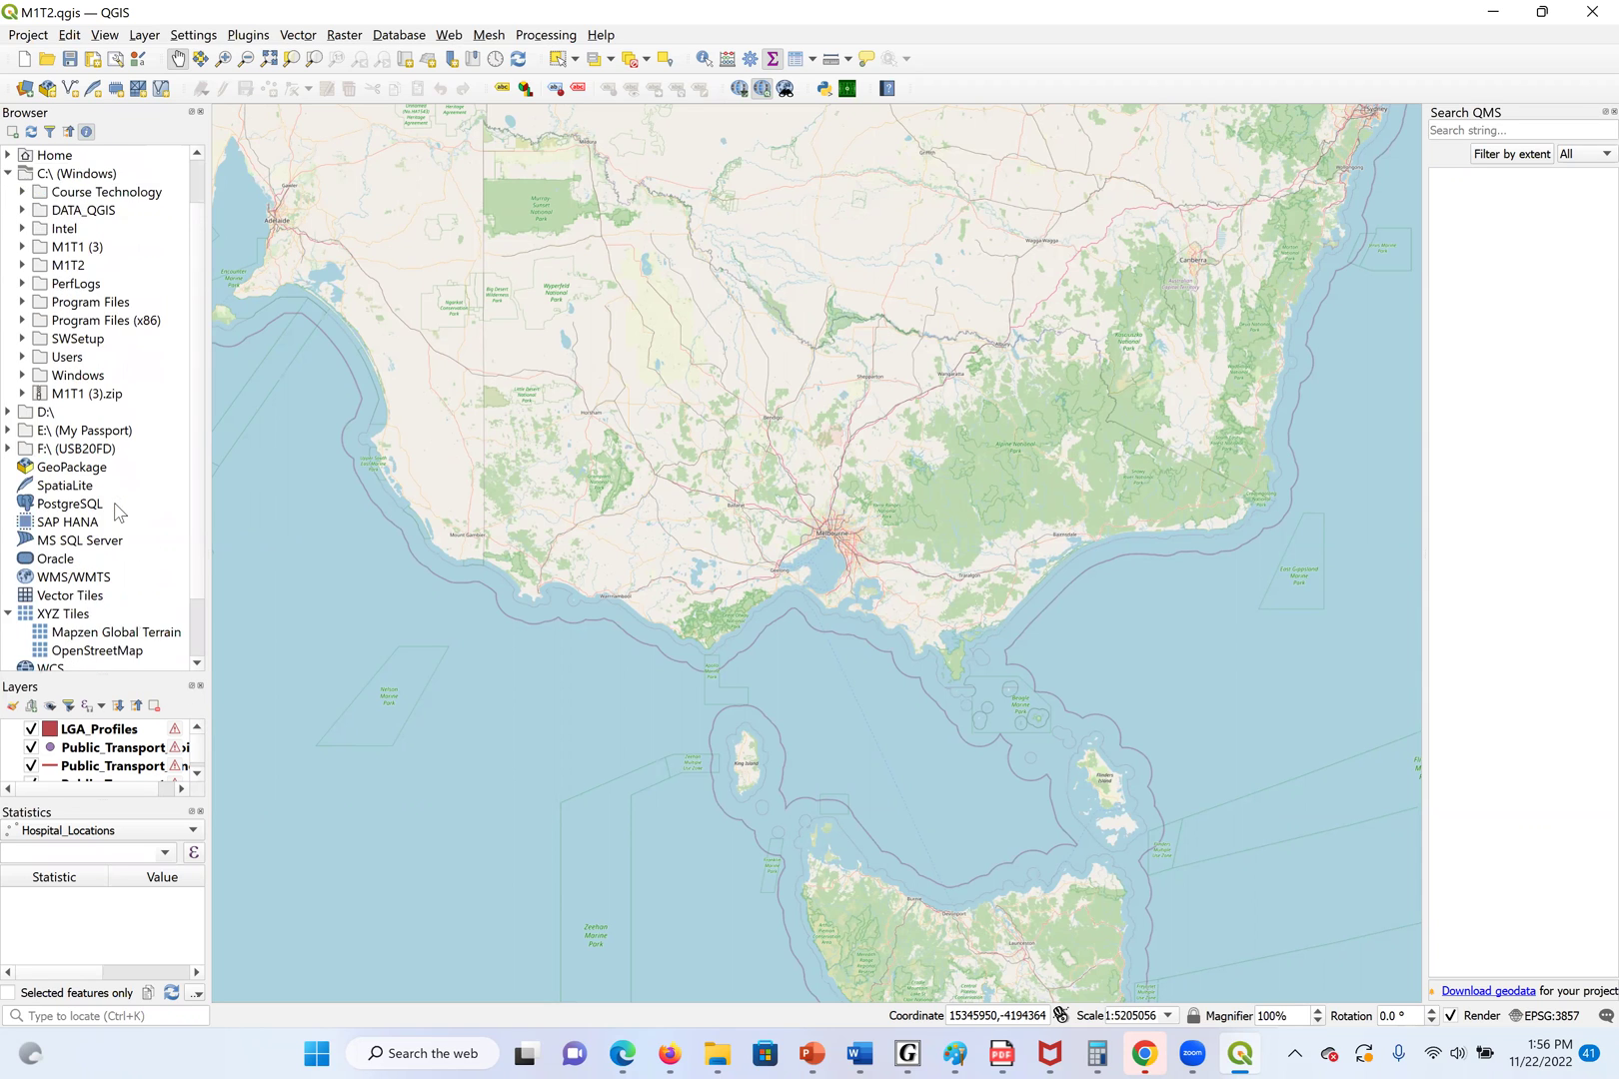
{"action": "scroll", "coordinate": [117, 511], "scroll_direction": "down", "scroll_amount": 2}
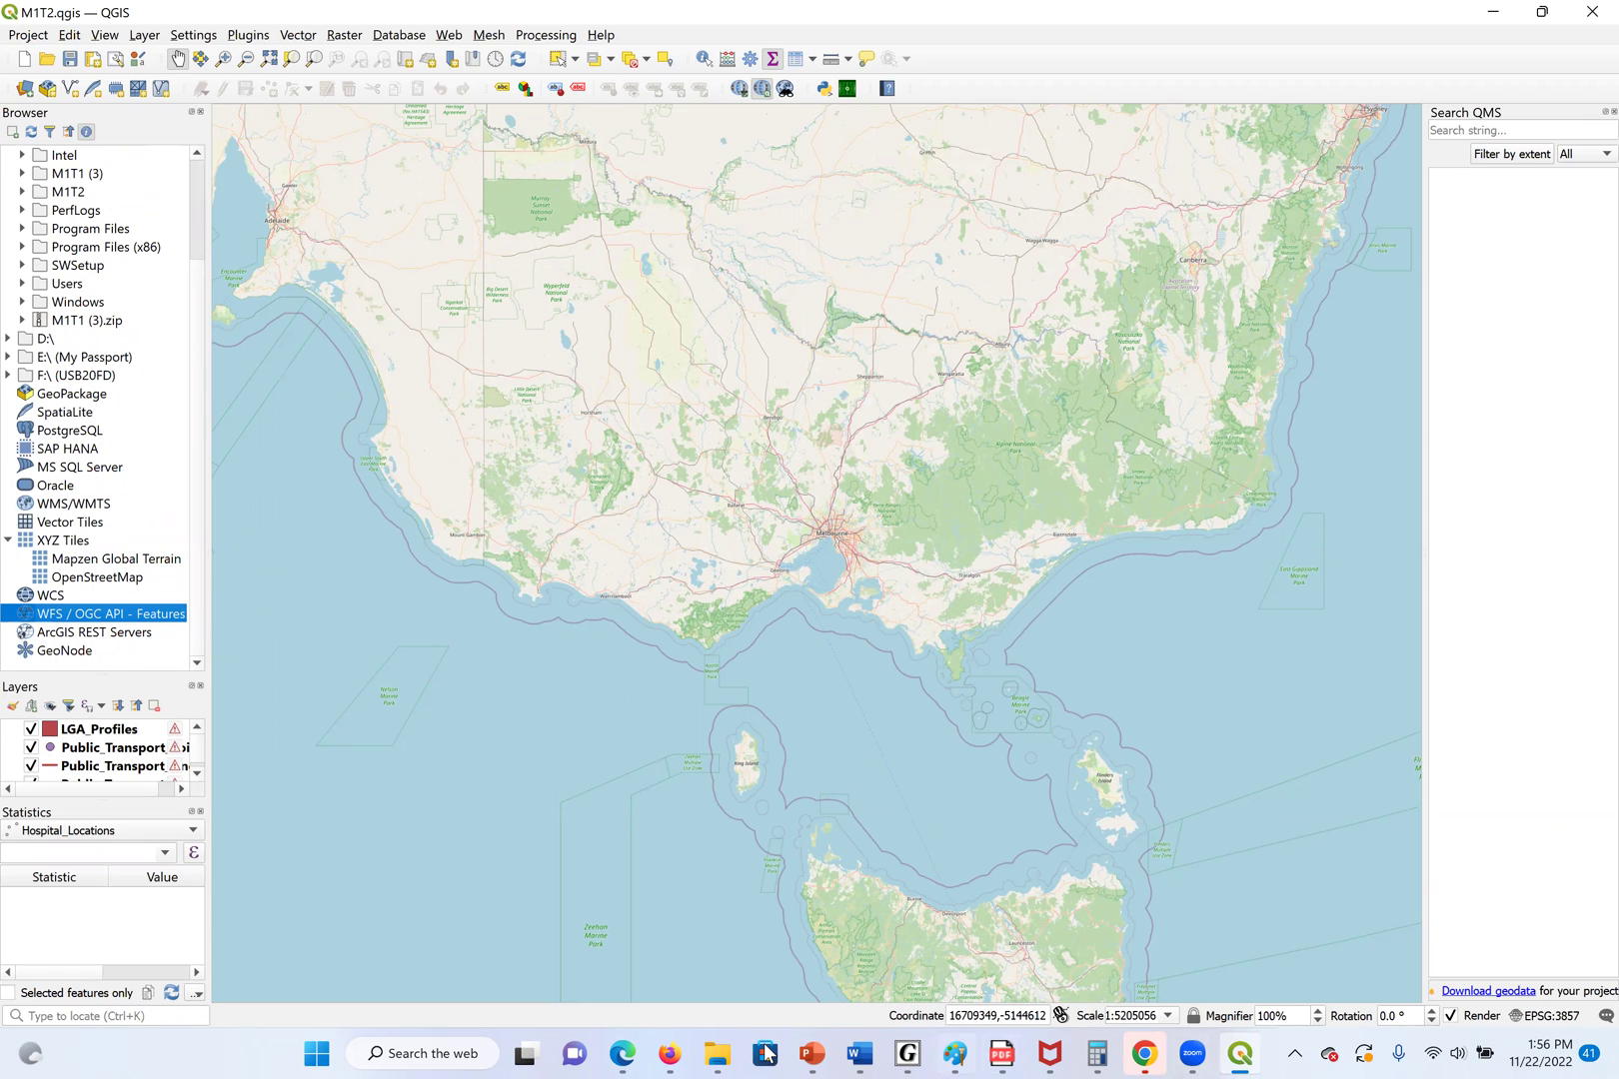
Check the WFS connection instructions in M1T3.pdf against the data sources listed in QGIS
{"action": "left_click", "coordinate": [623, 1053]}
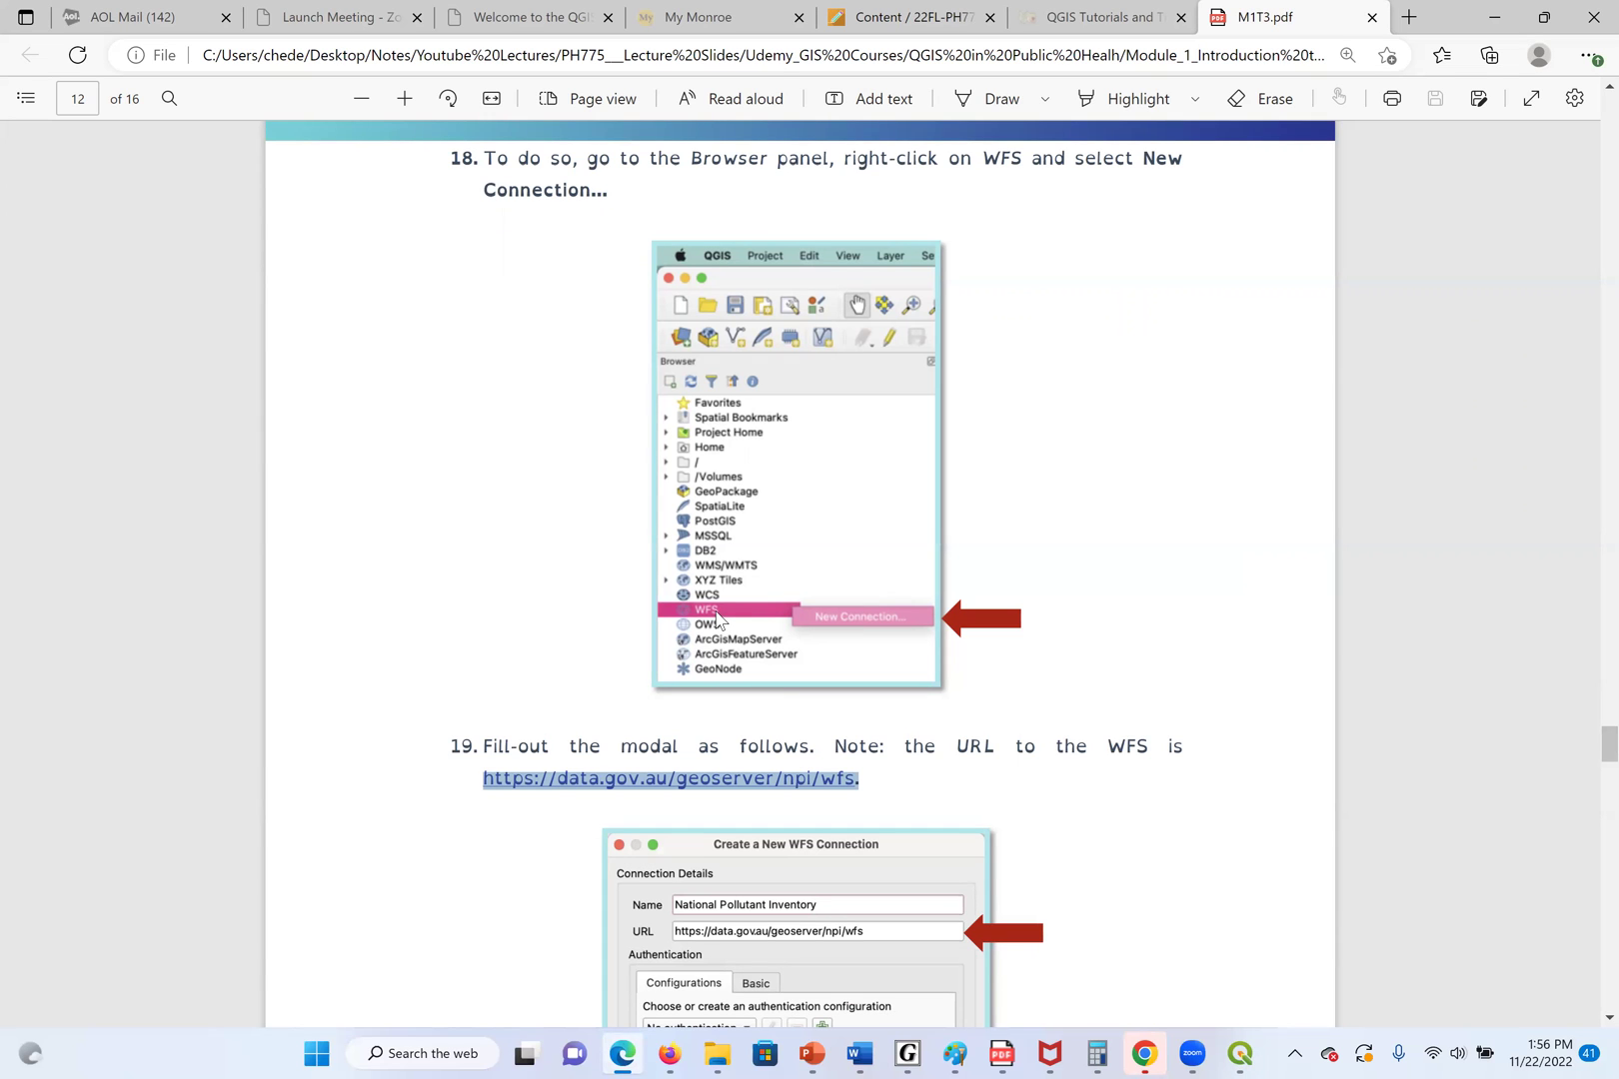
{"action": "left_click", "coordinate": [626, 1053]}
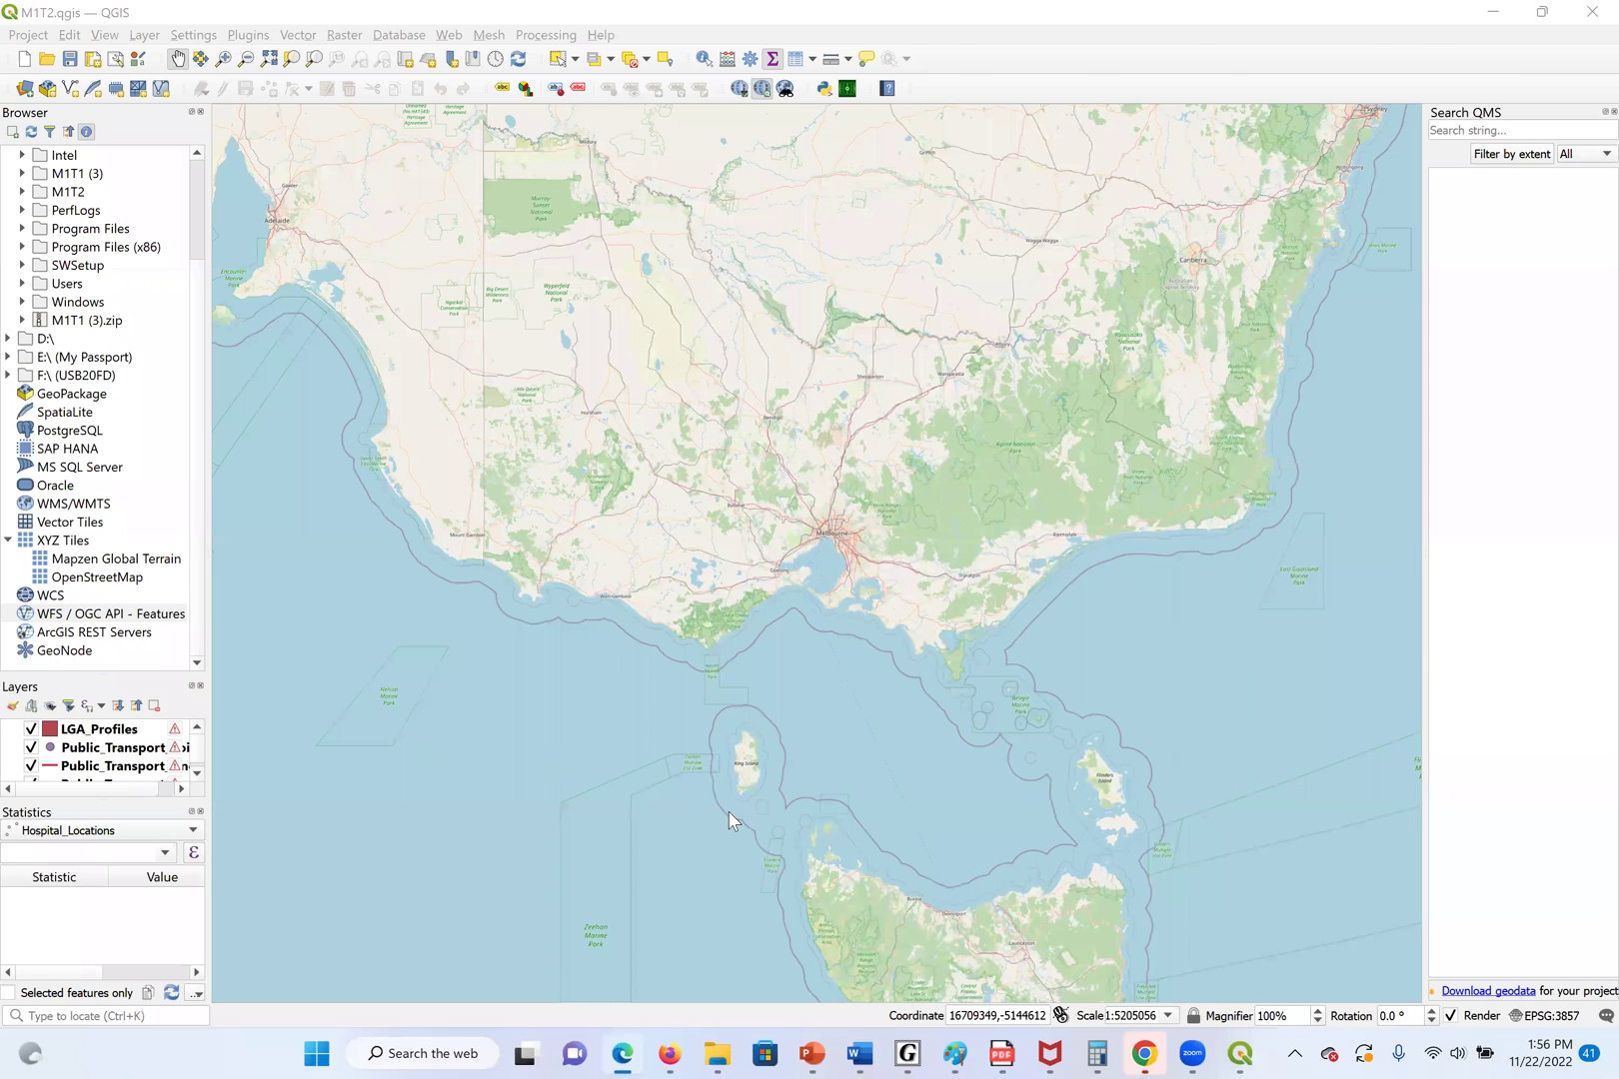
{"action": "key", "text": "alt+Tab"}
{"action": "scroll", "coordinate": [696, 929], "scroll_direction": "down", "scroll_amount": 2}
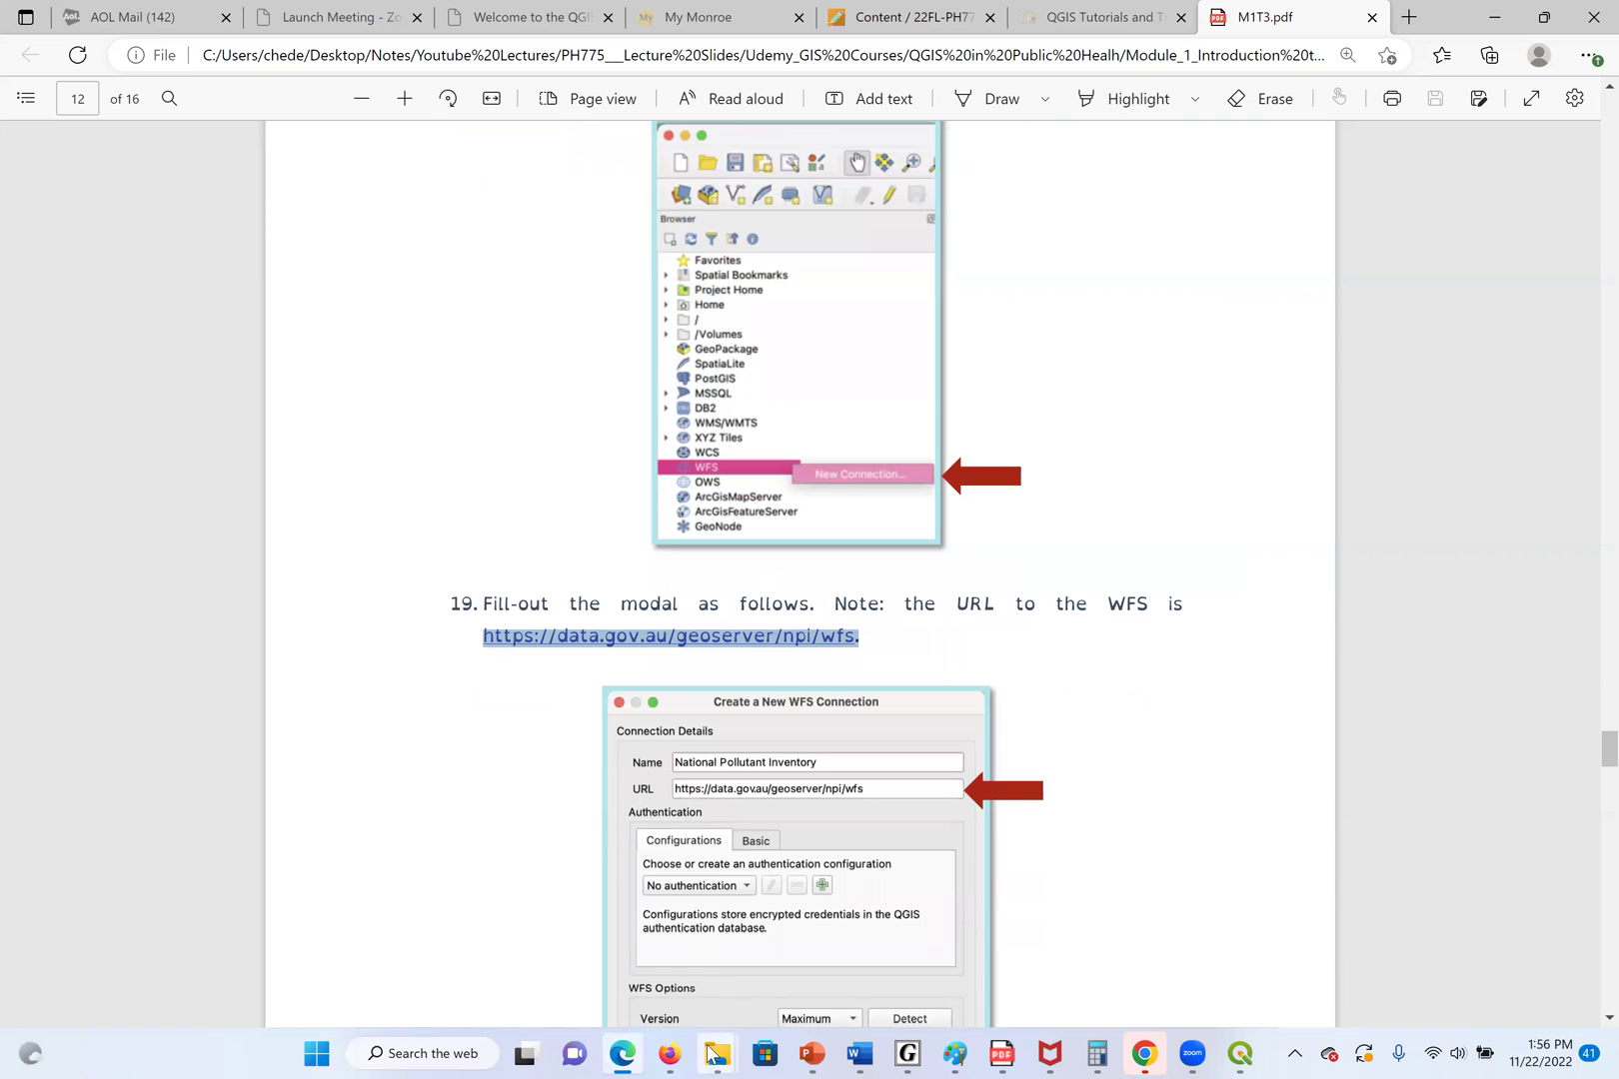
{"action": "left_click", "coordinate": [624, 1055]}
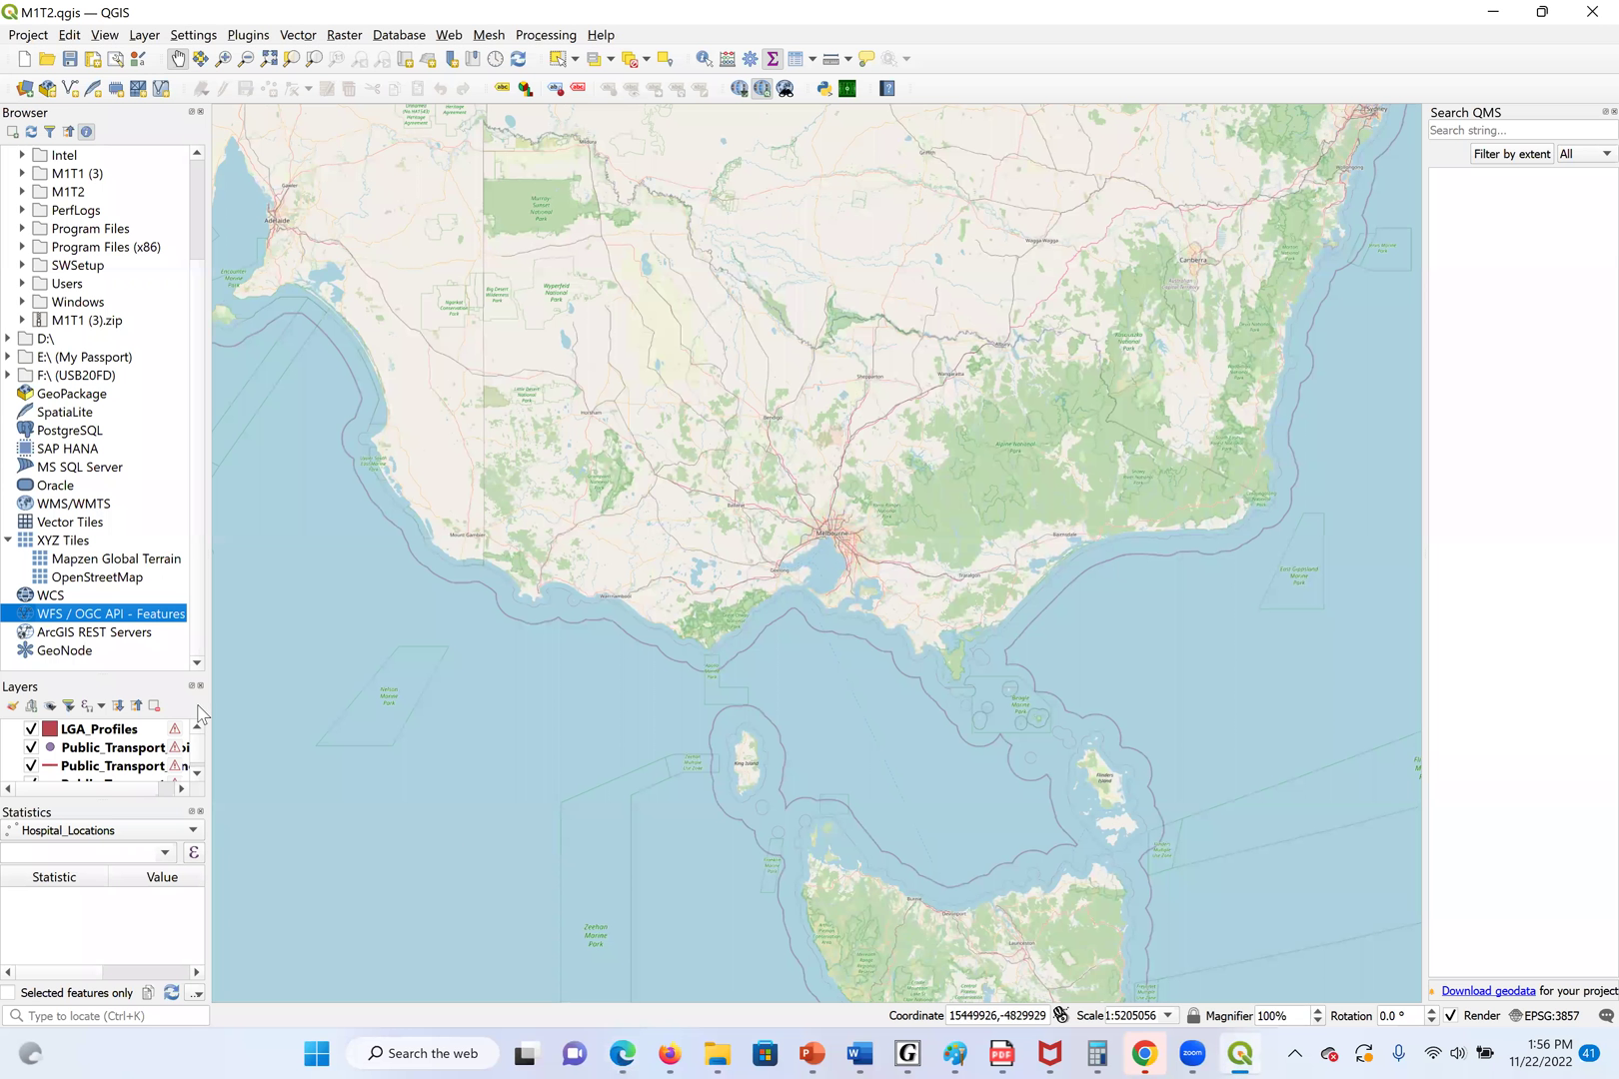
{"action": "right_click", "coordinate": [117, 621]}
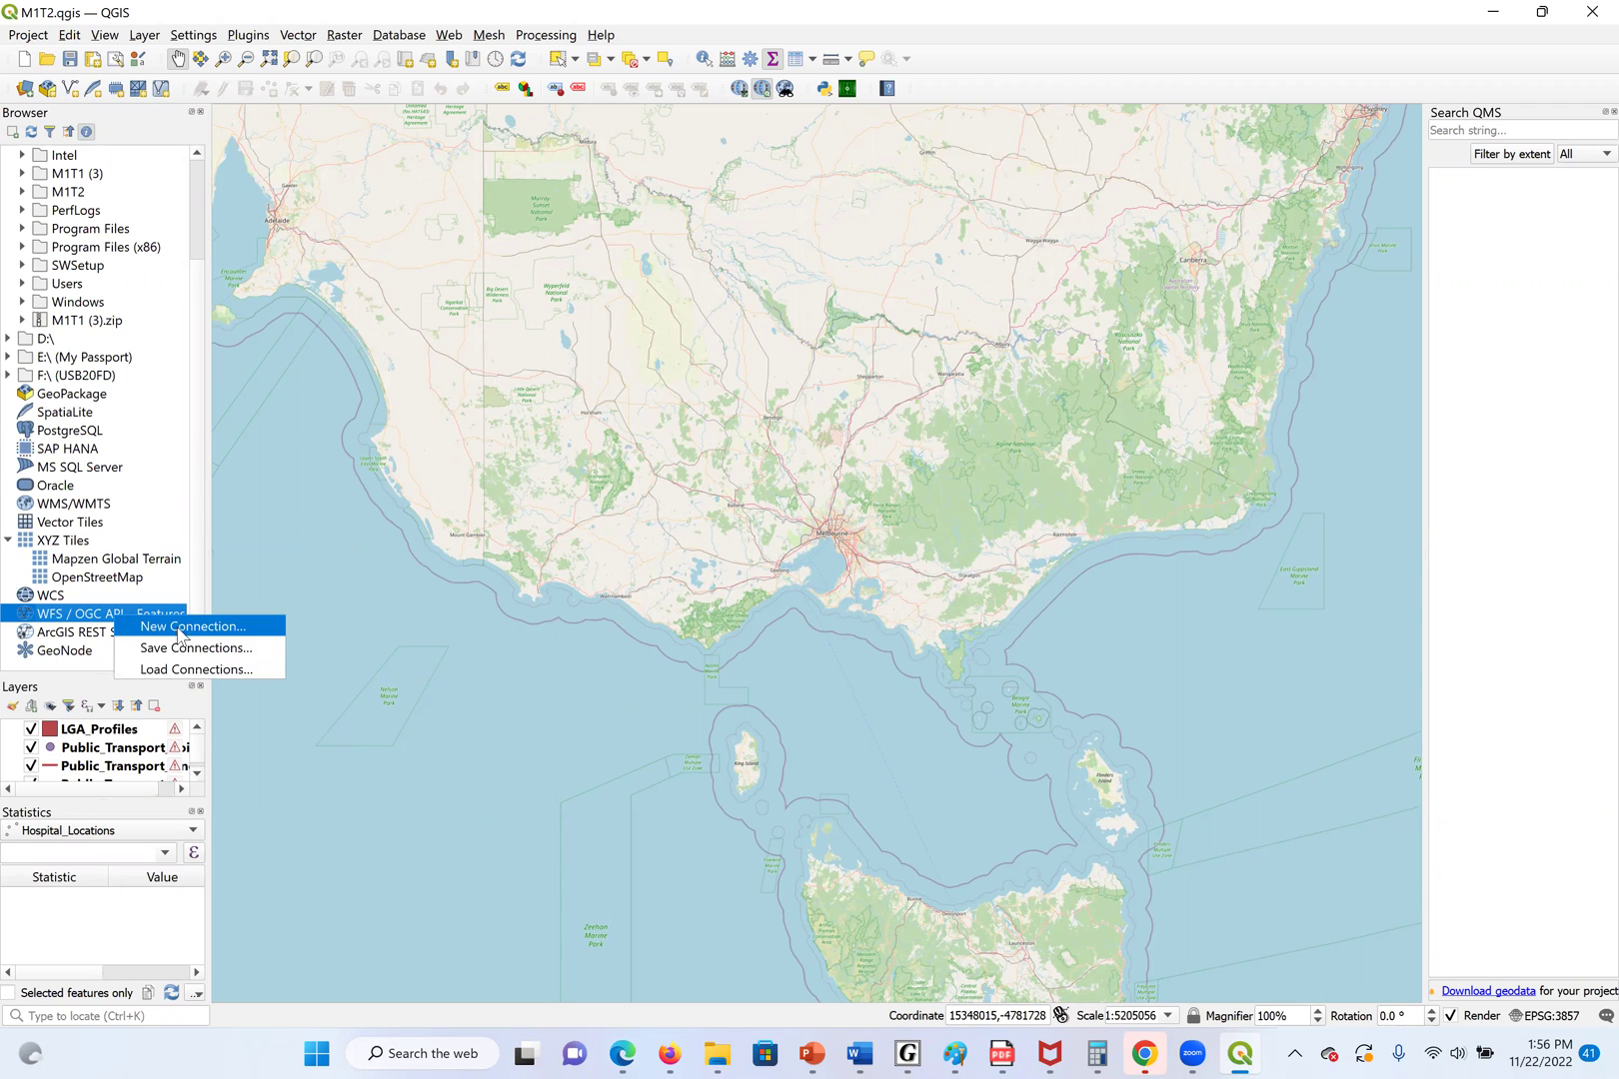
{"action": "left_click", "coordinate": [182, 627]}
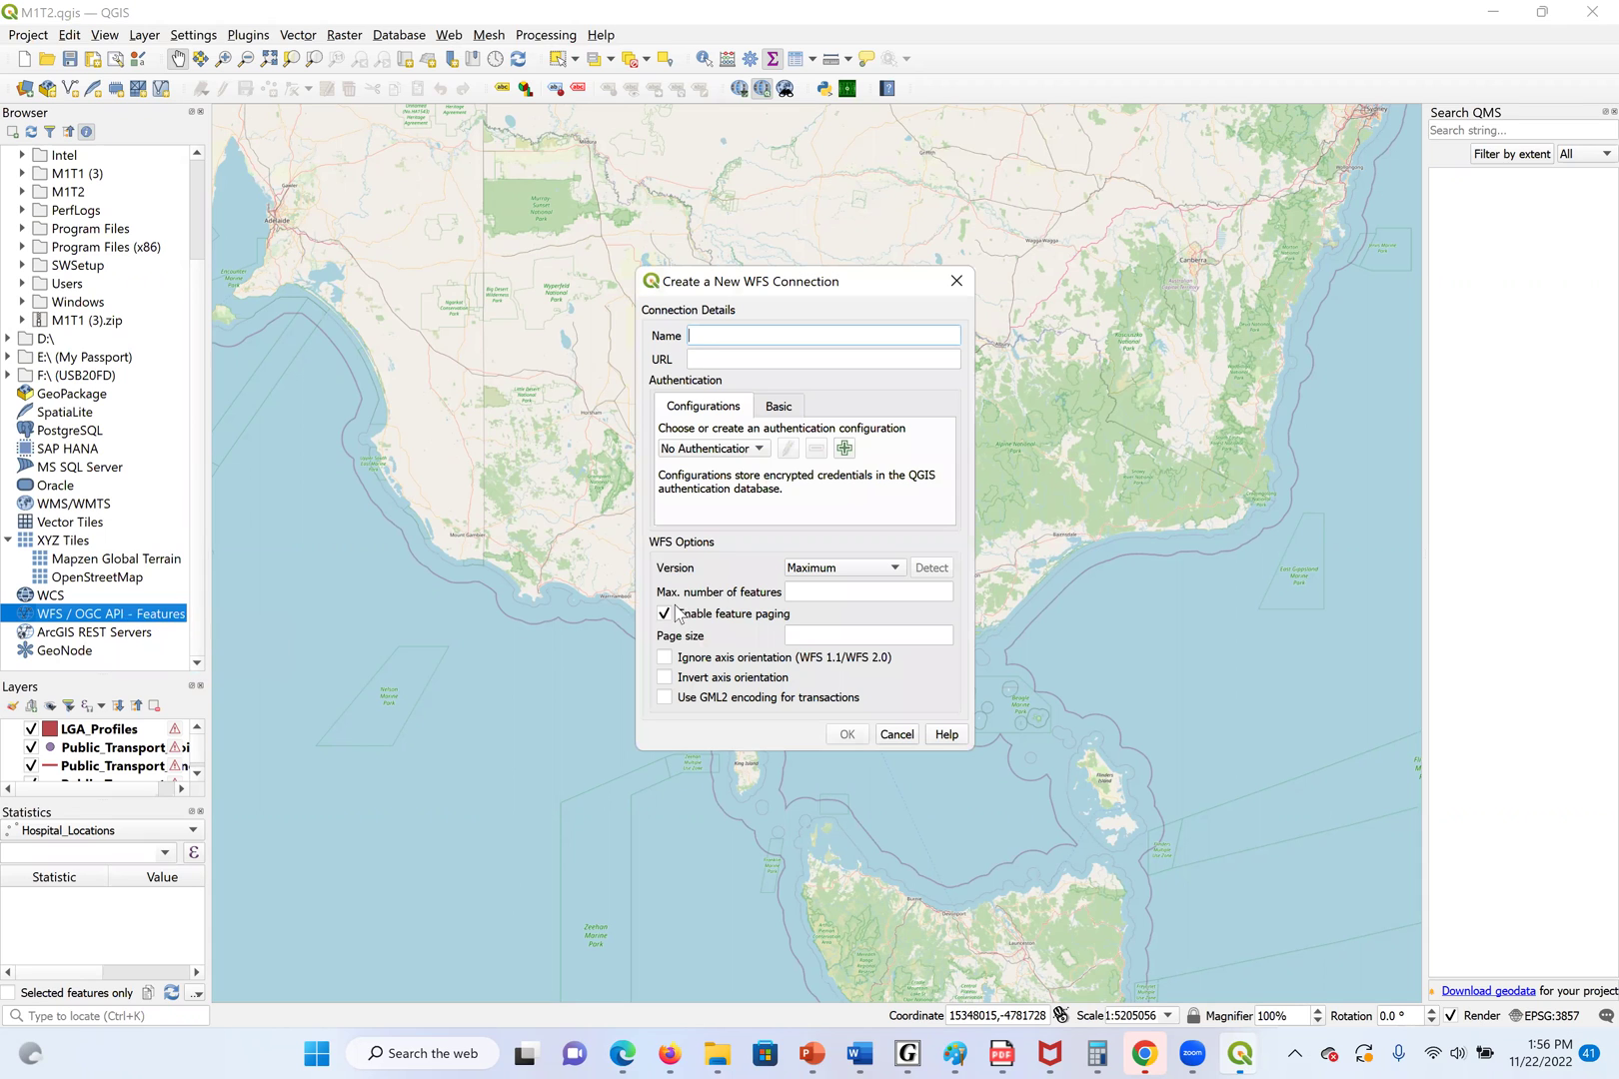
{"action": "left_click", "coordinate": [726, 359]}
{"action": "type", "text": "https://data.gov.au/geoserver/npi/wfs"}
{"action": "left_click", "coordinate": [758, 335]}
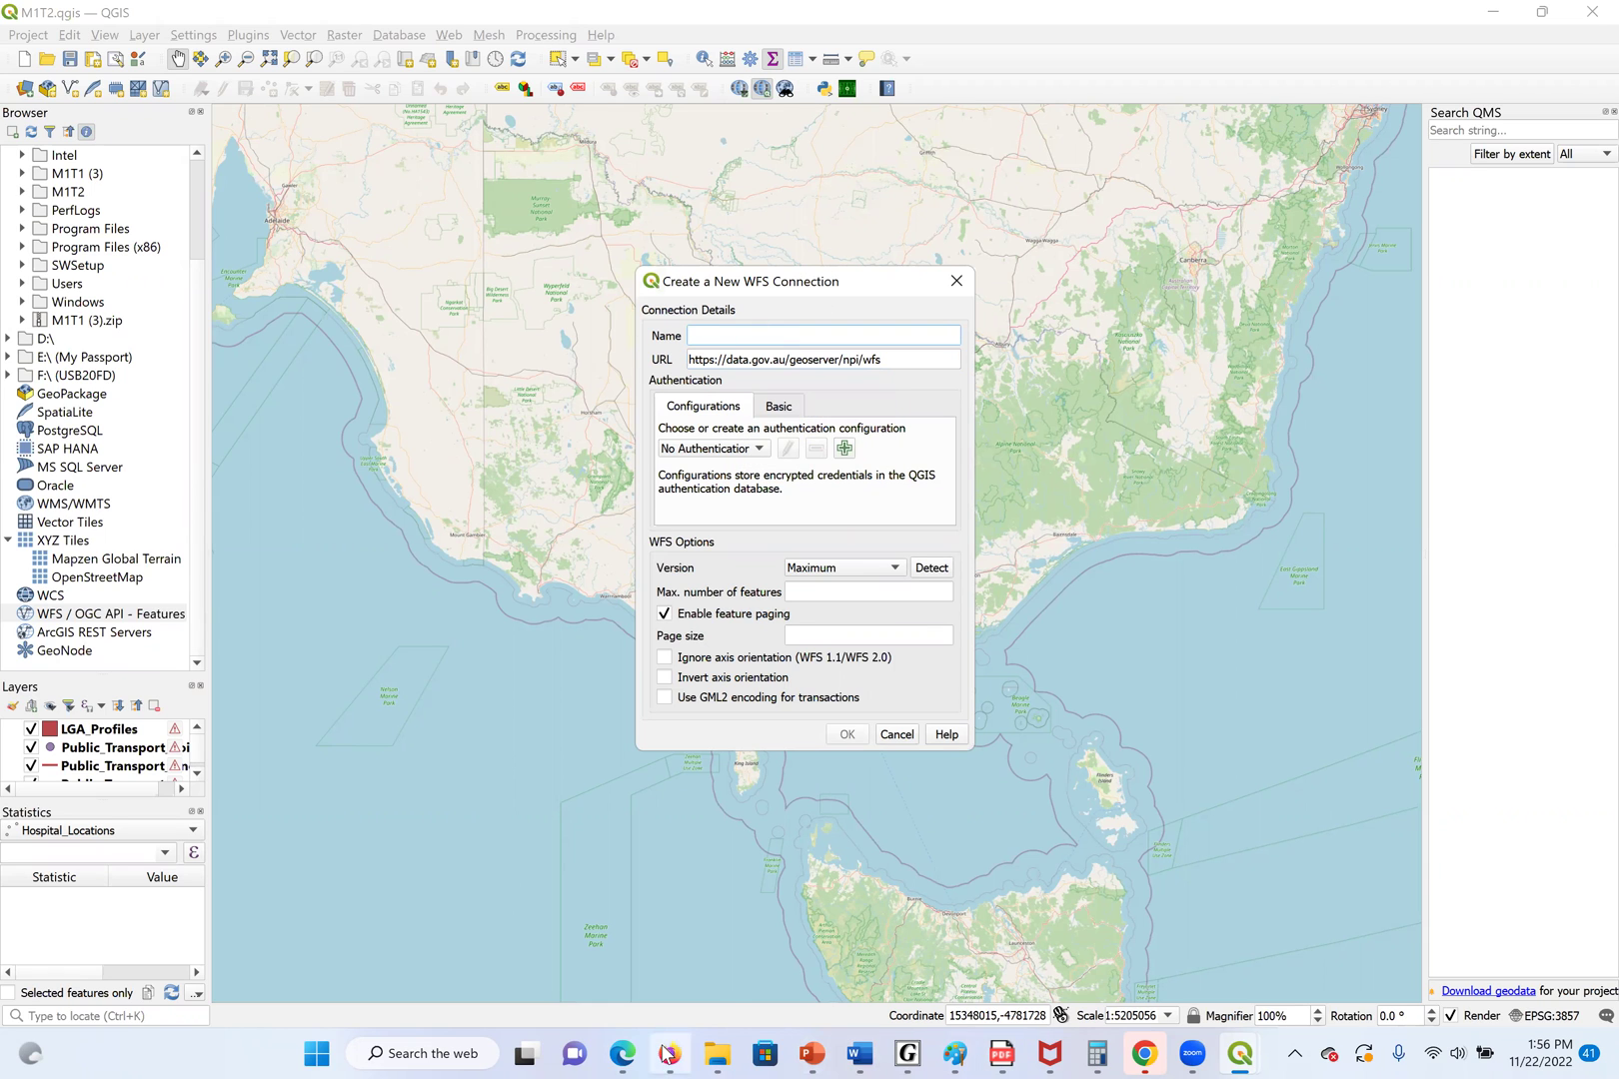
{"action": "left_click", "coordinate": [619, 1055]}
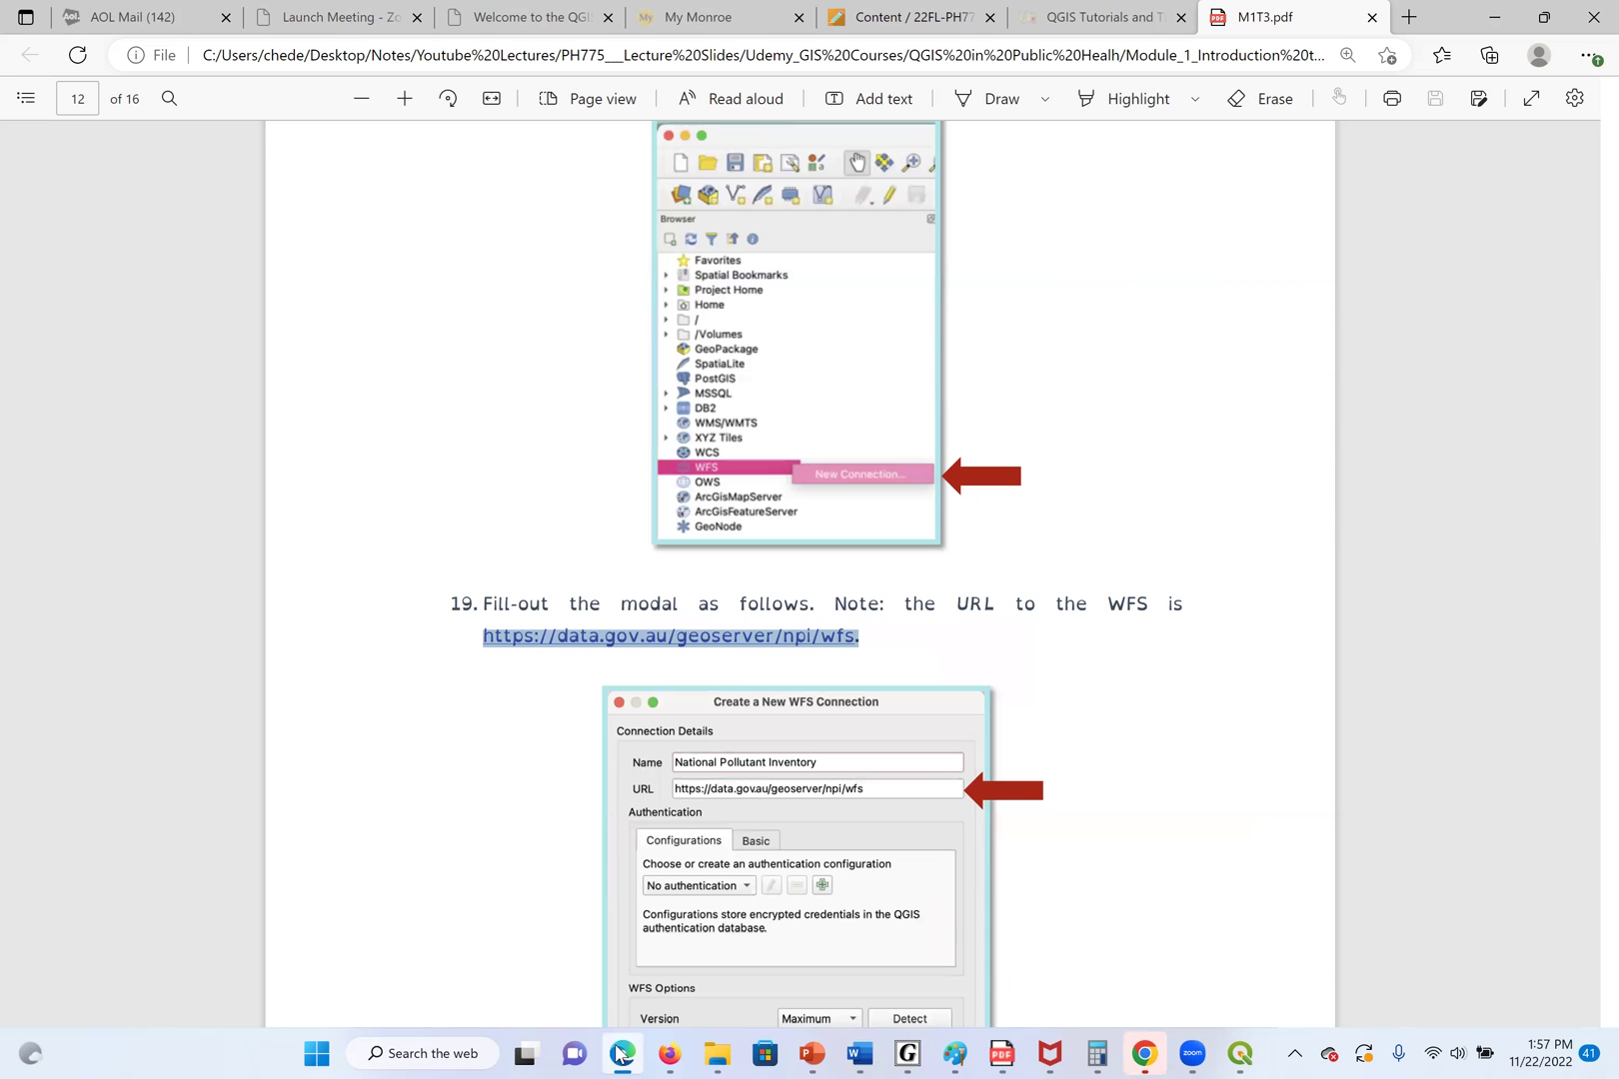
{"action": "left_click", "coordinate": [620, 1055]}
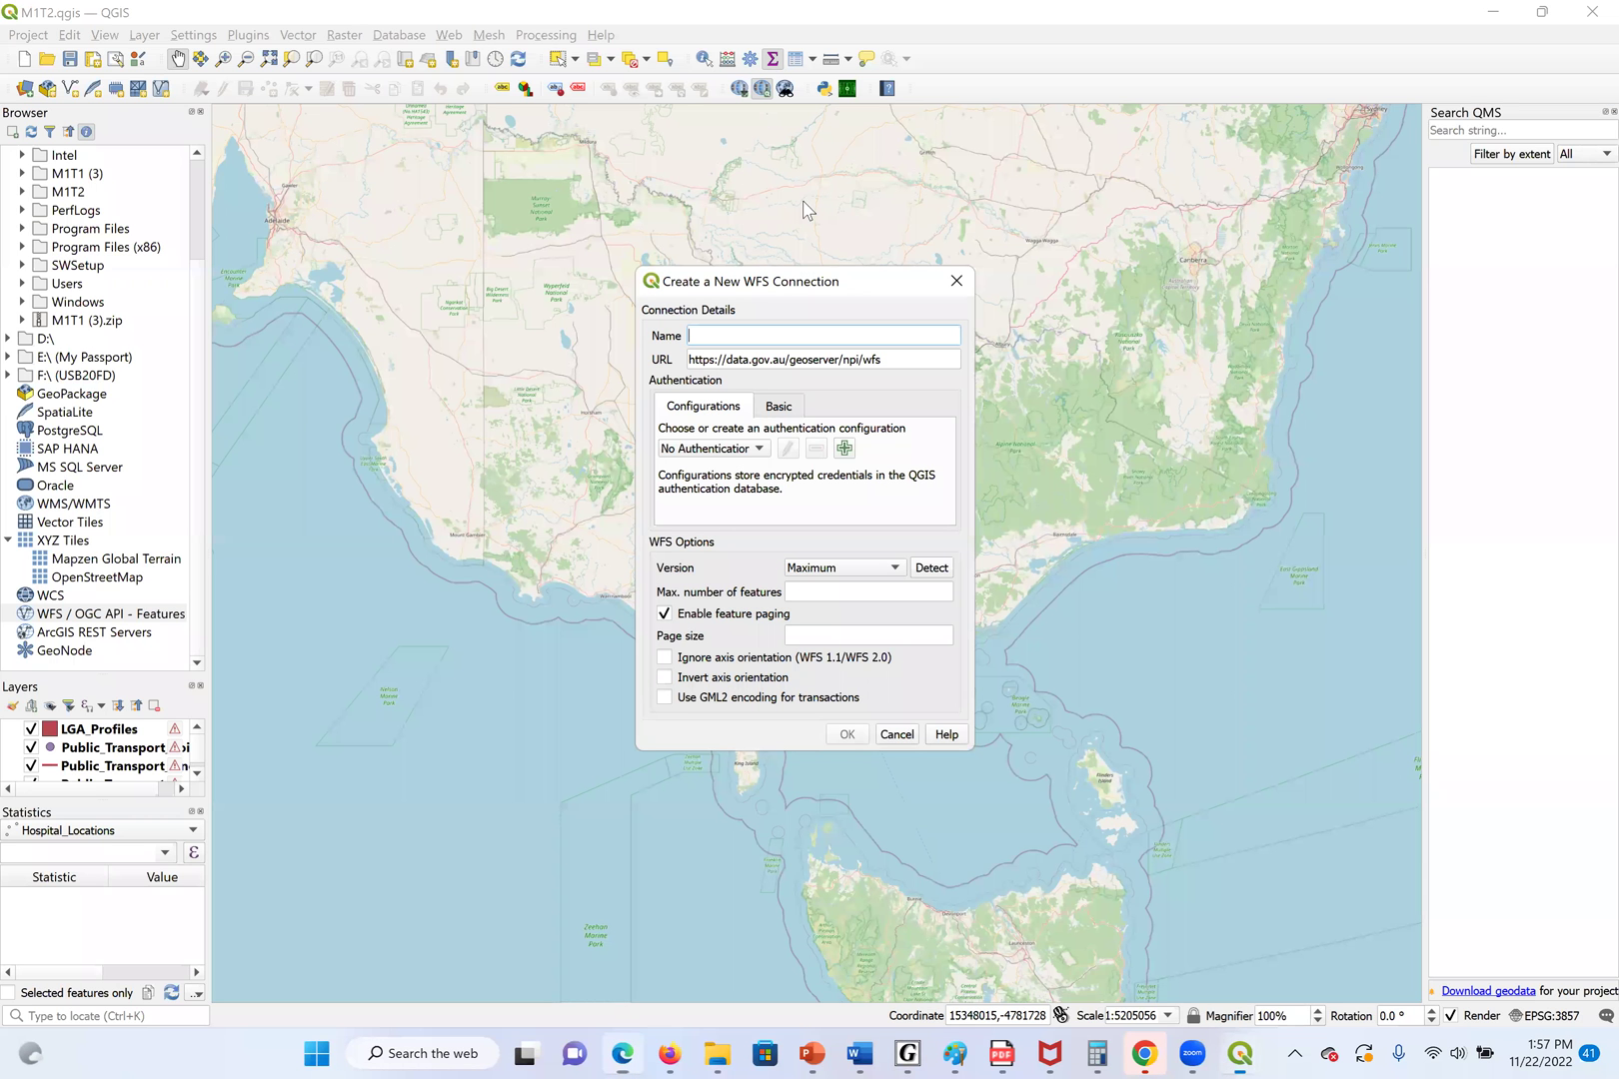
{"action": "type", "text": "National Pollutant Inventory"}
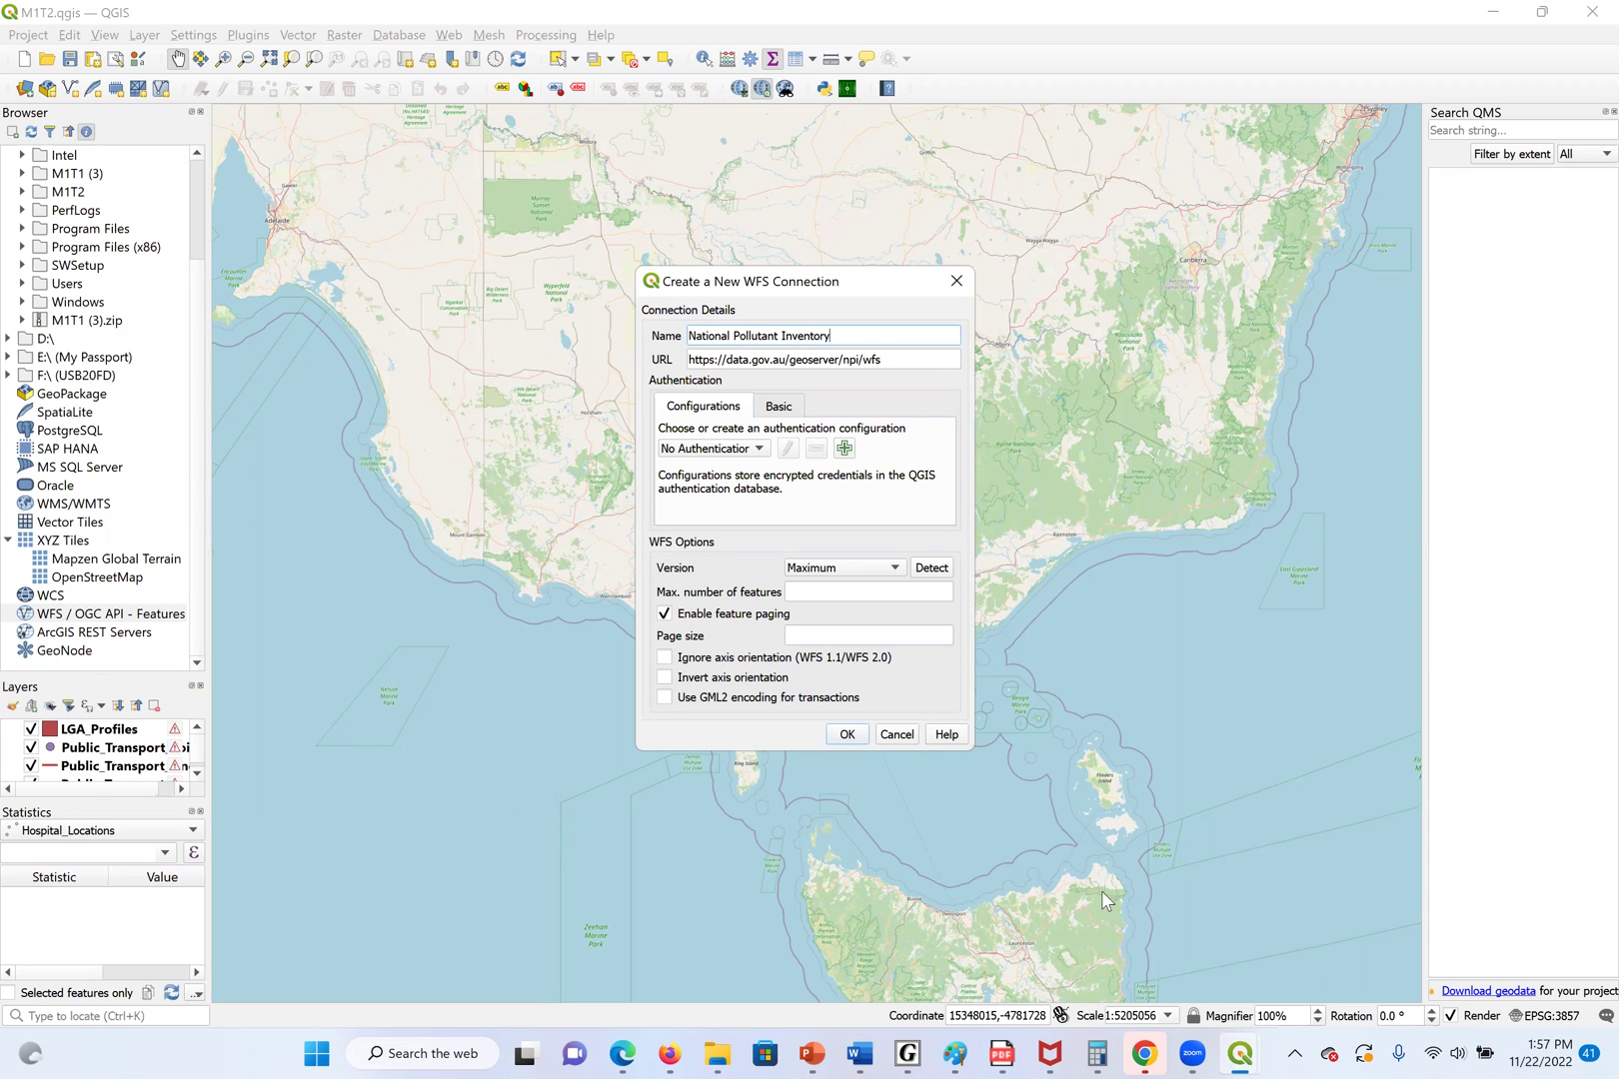
Switch to M1T3.pdf in Edge, compare the connection settings in step 19, read steps 20 to 22, and return to QGIS
{"action": "left_click", "coordinate": [620, 1053]}
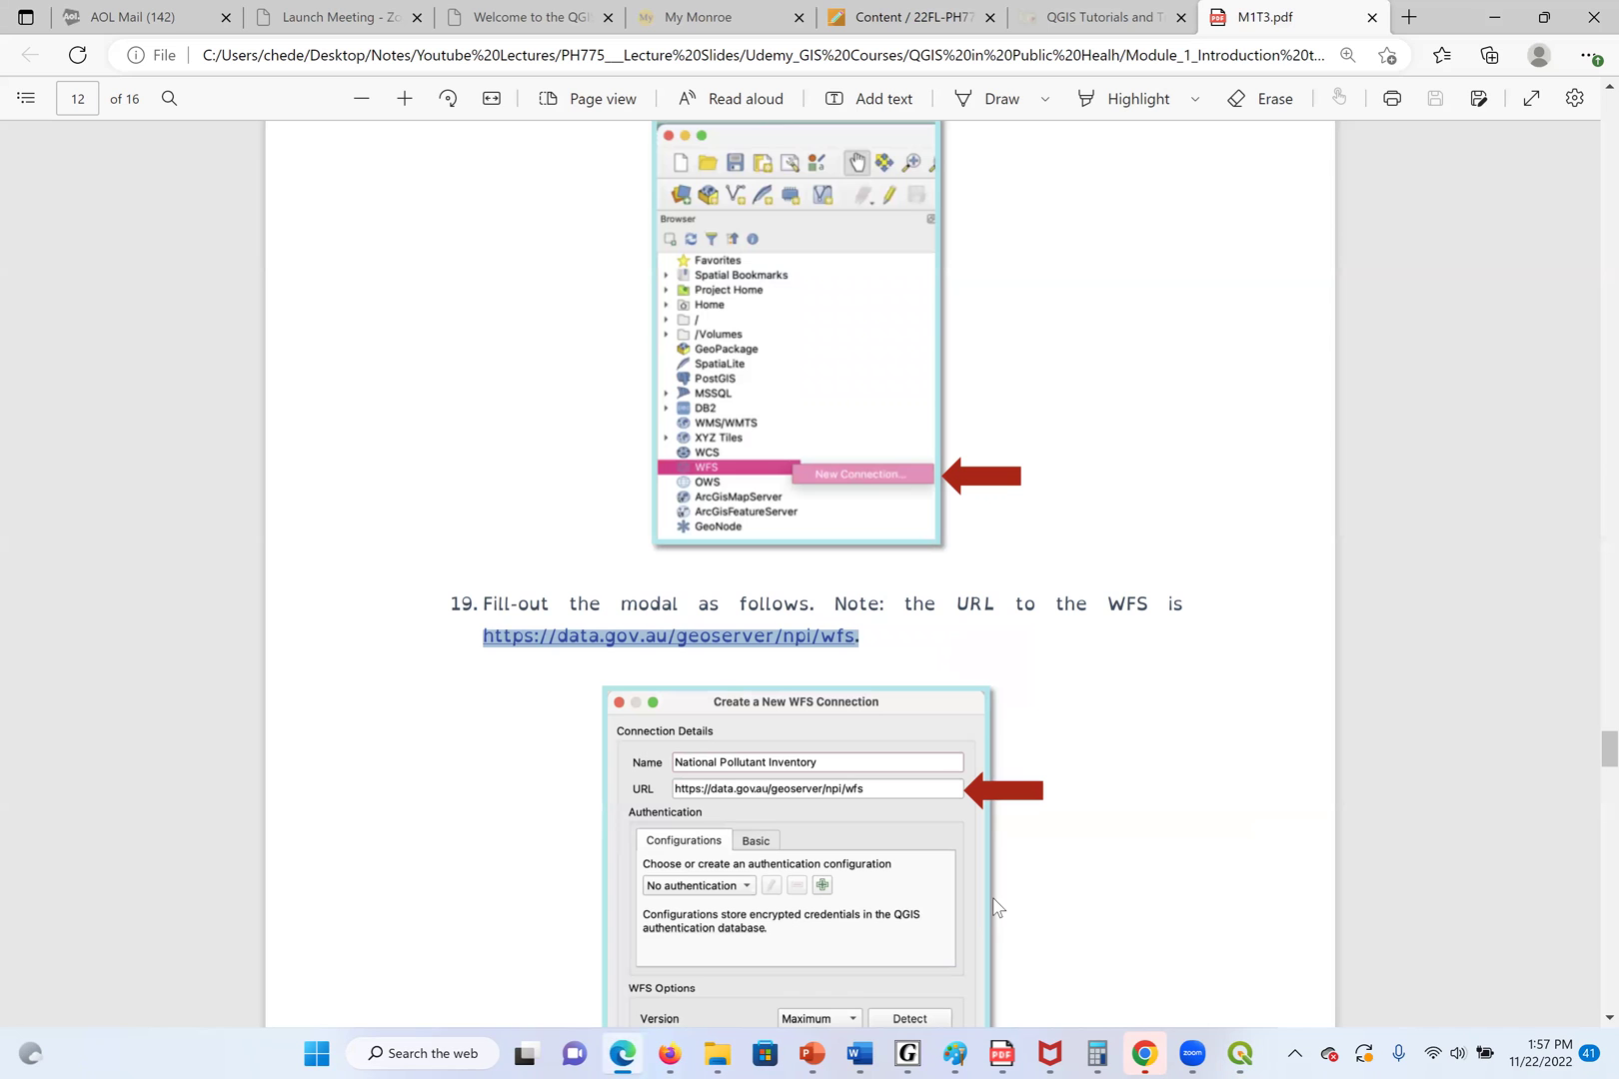
{"action": "scroll", "coordinate": [1116, 729], "scroll_direction": "down", "scroll_amount": 10}
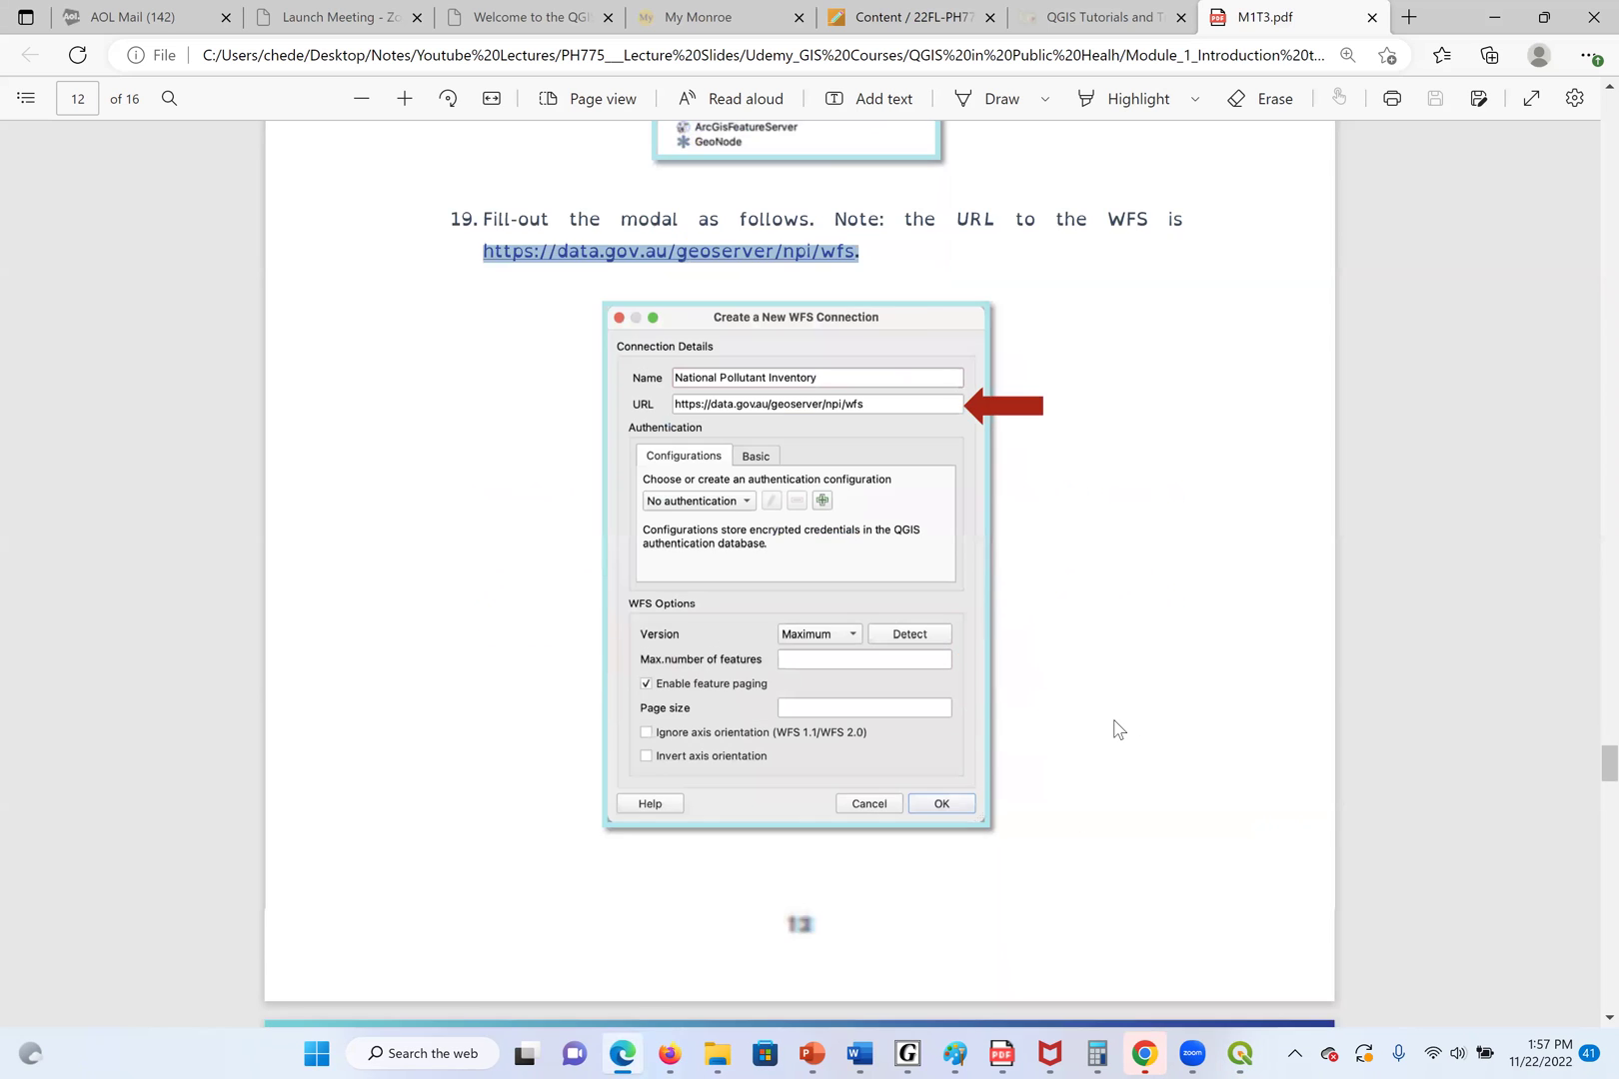
{"action": "scroll", "coordinate": [1116, 724], "scroll_direction": "up", "scroll_amount": 3}
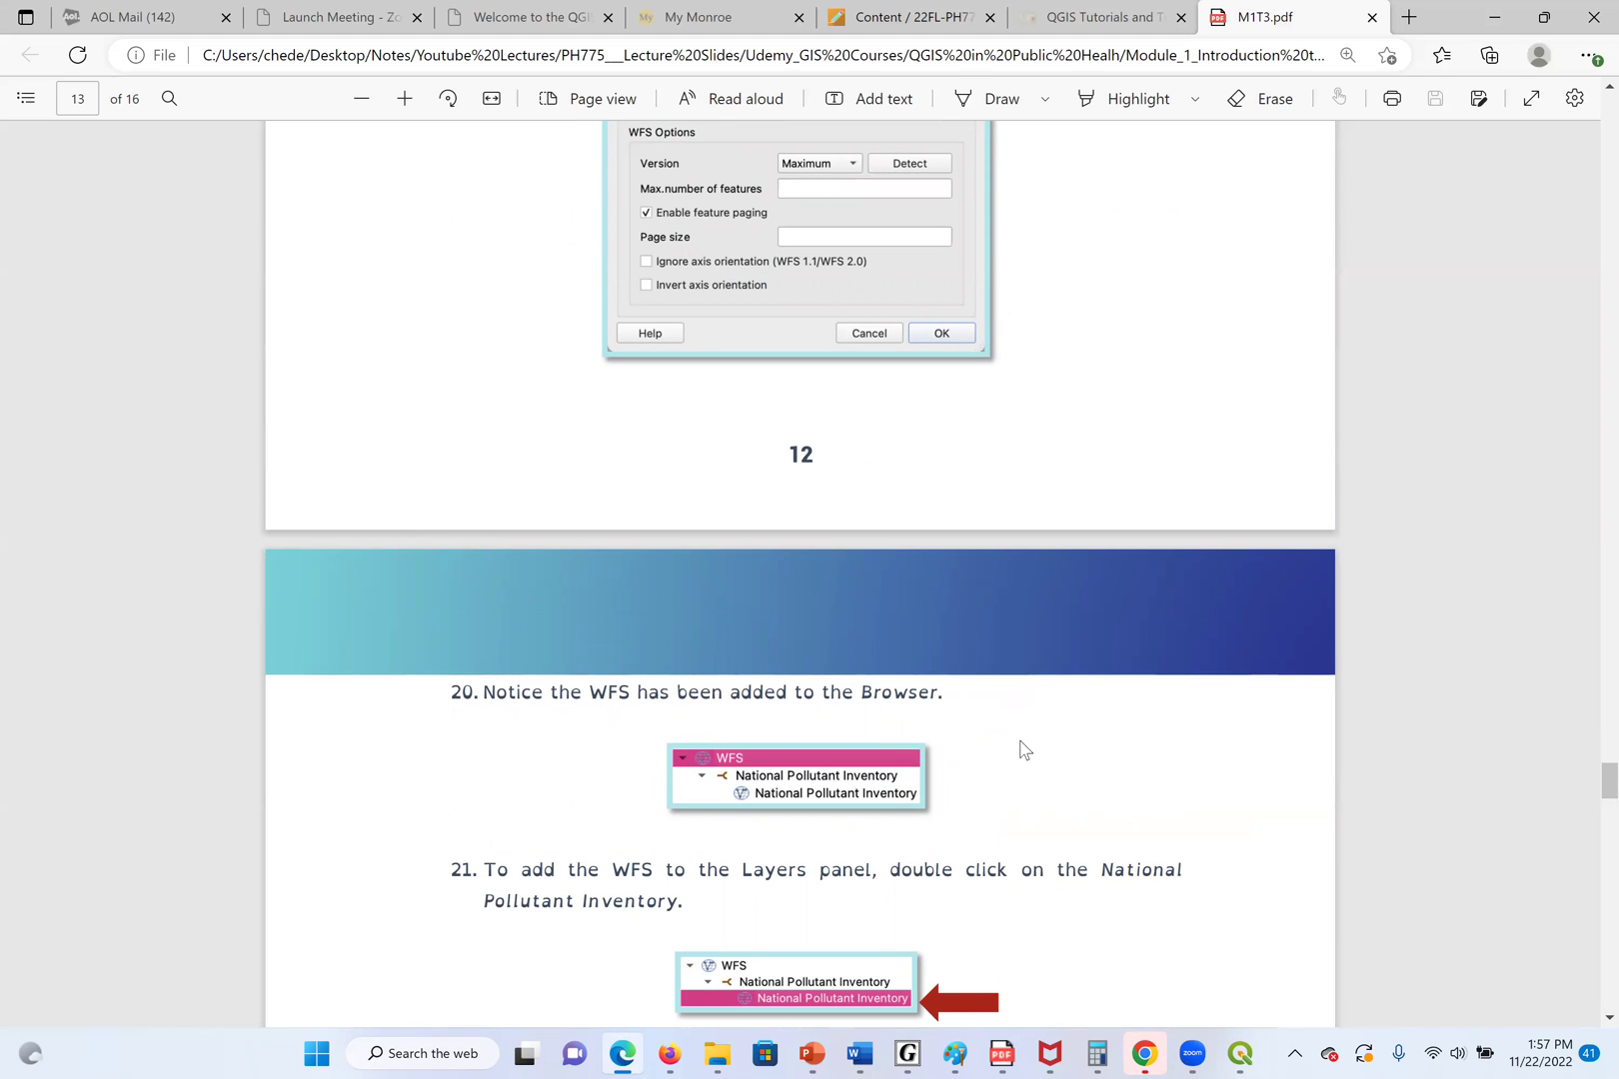
{"action": "scroll", "coordinate": [1022, 750], "scroll_direction": "up", "scroll_amount": 5}
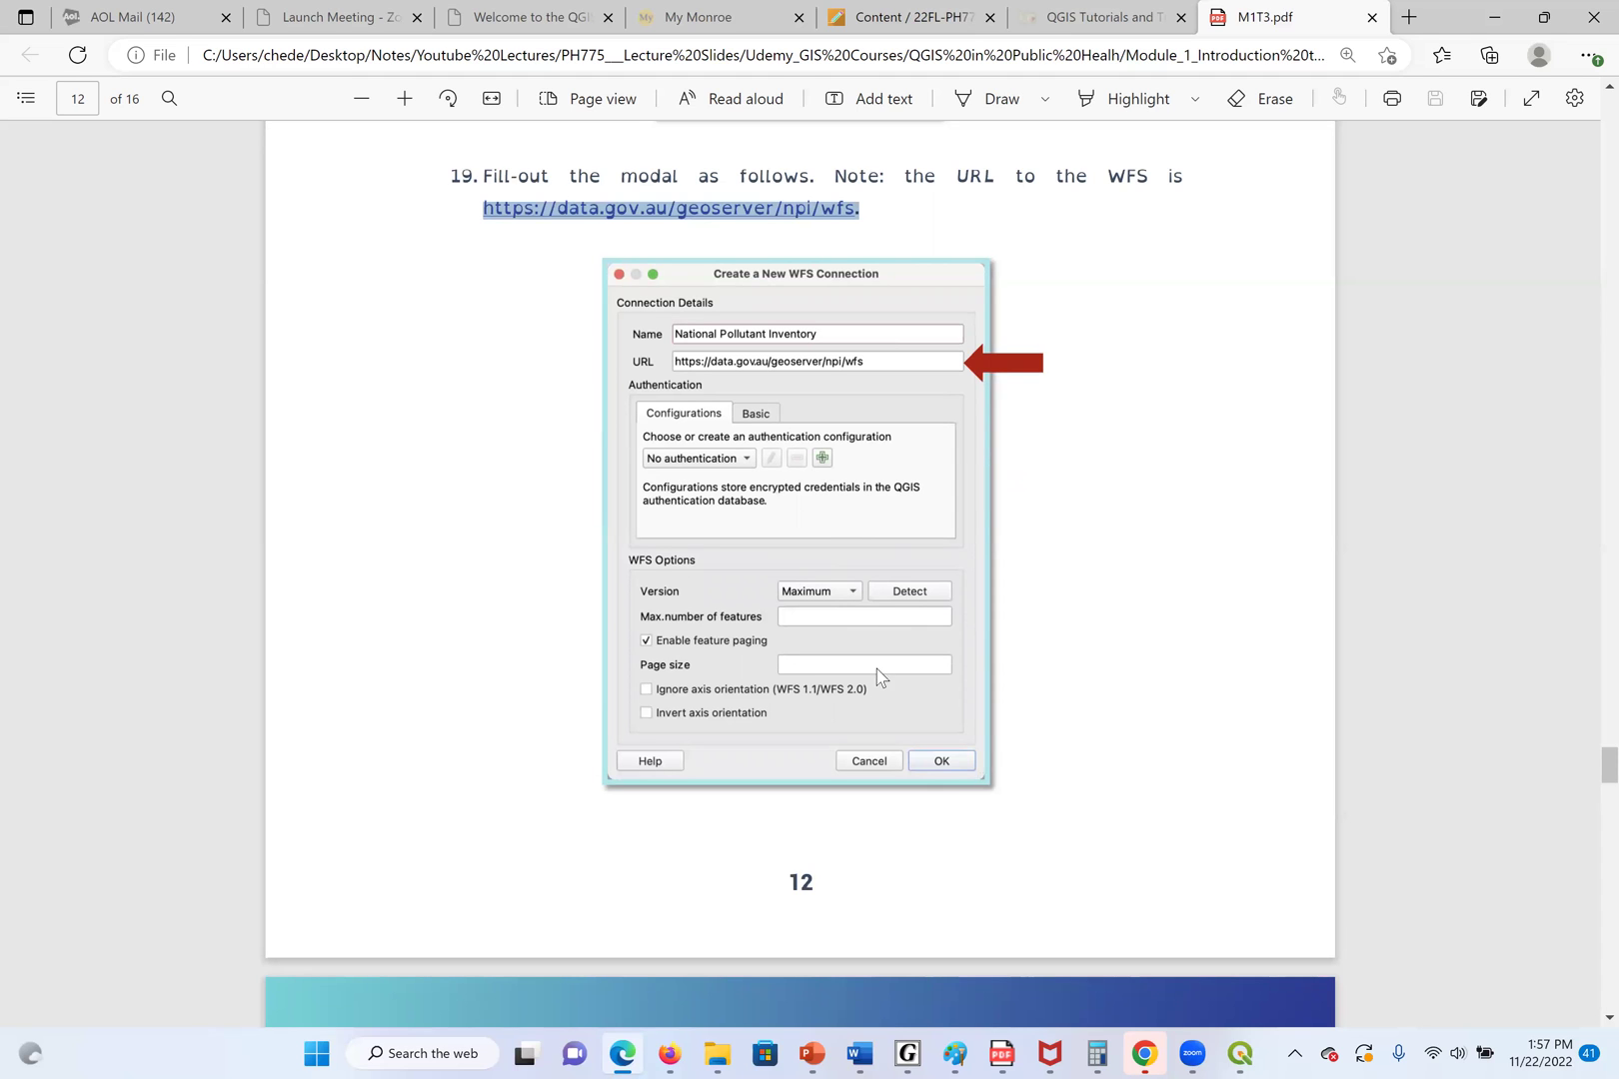
{"action": "scroll", "coordinate": [1057, 877], "scroll_direction": "down", "scroll_amount": 7}
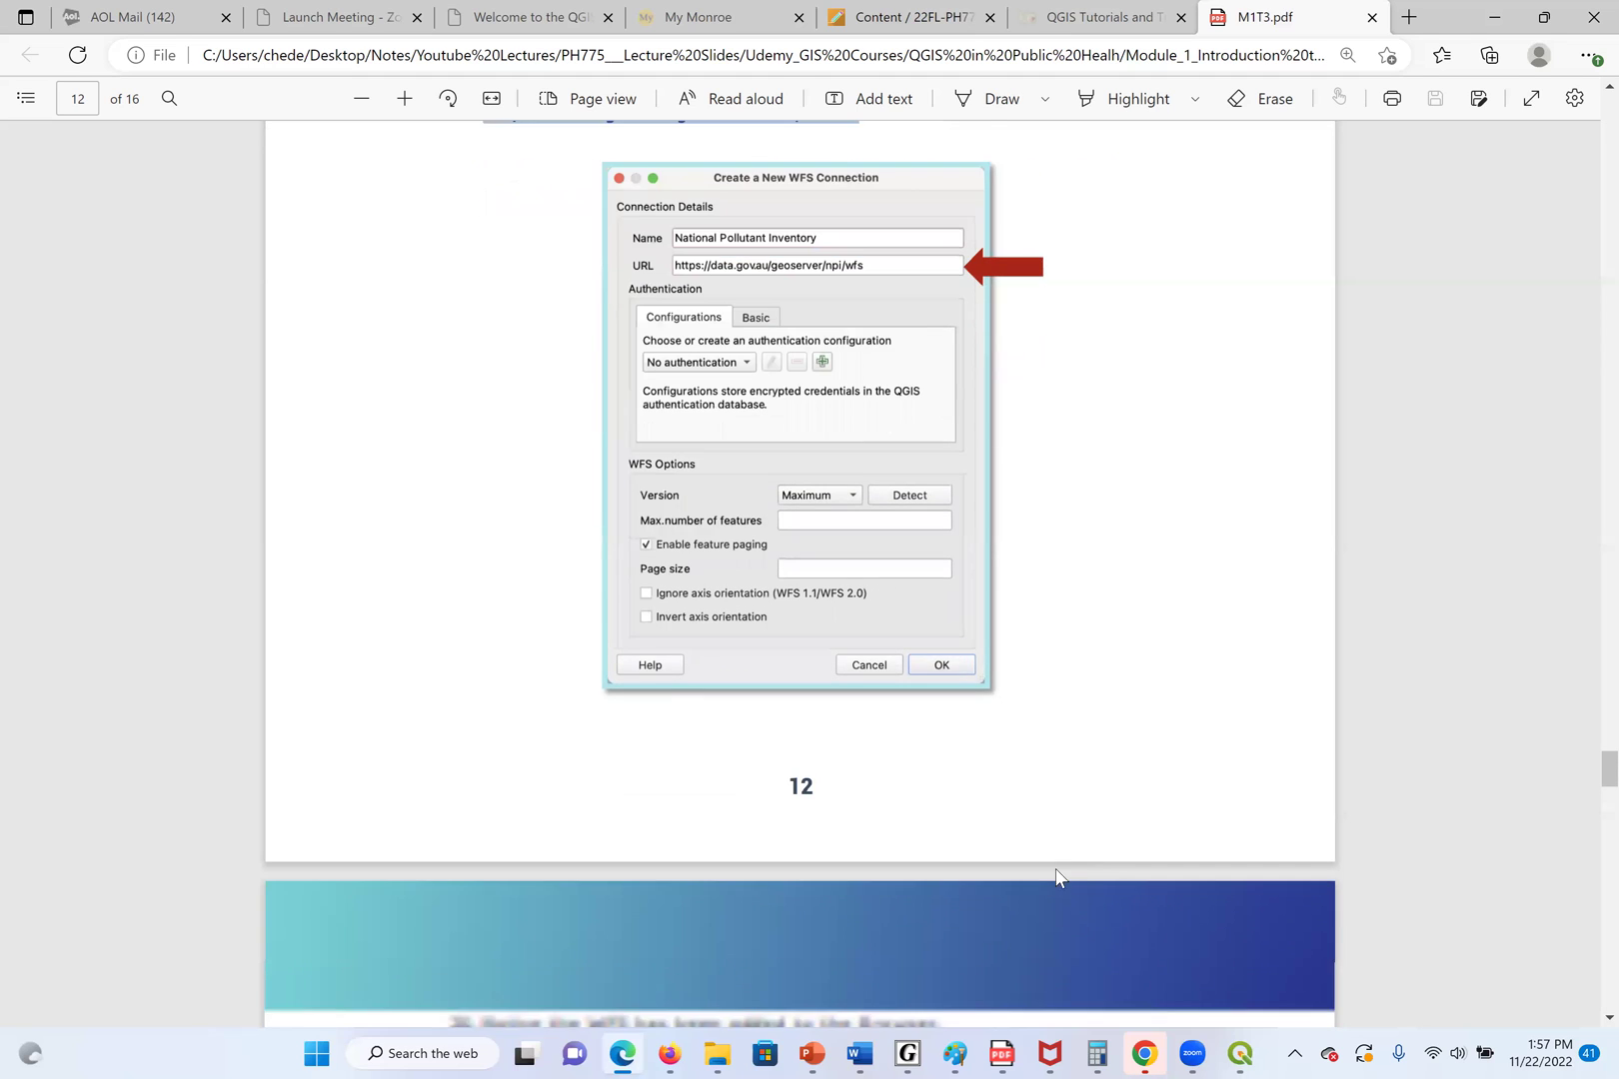
{"action": "scroll", "coordinate": [972, 857], "scroll_direction": "down", "scroll_amount": 6}
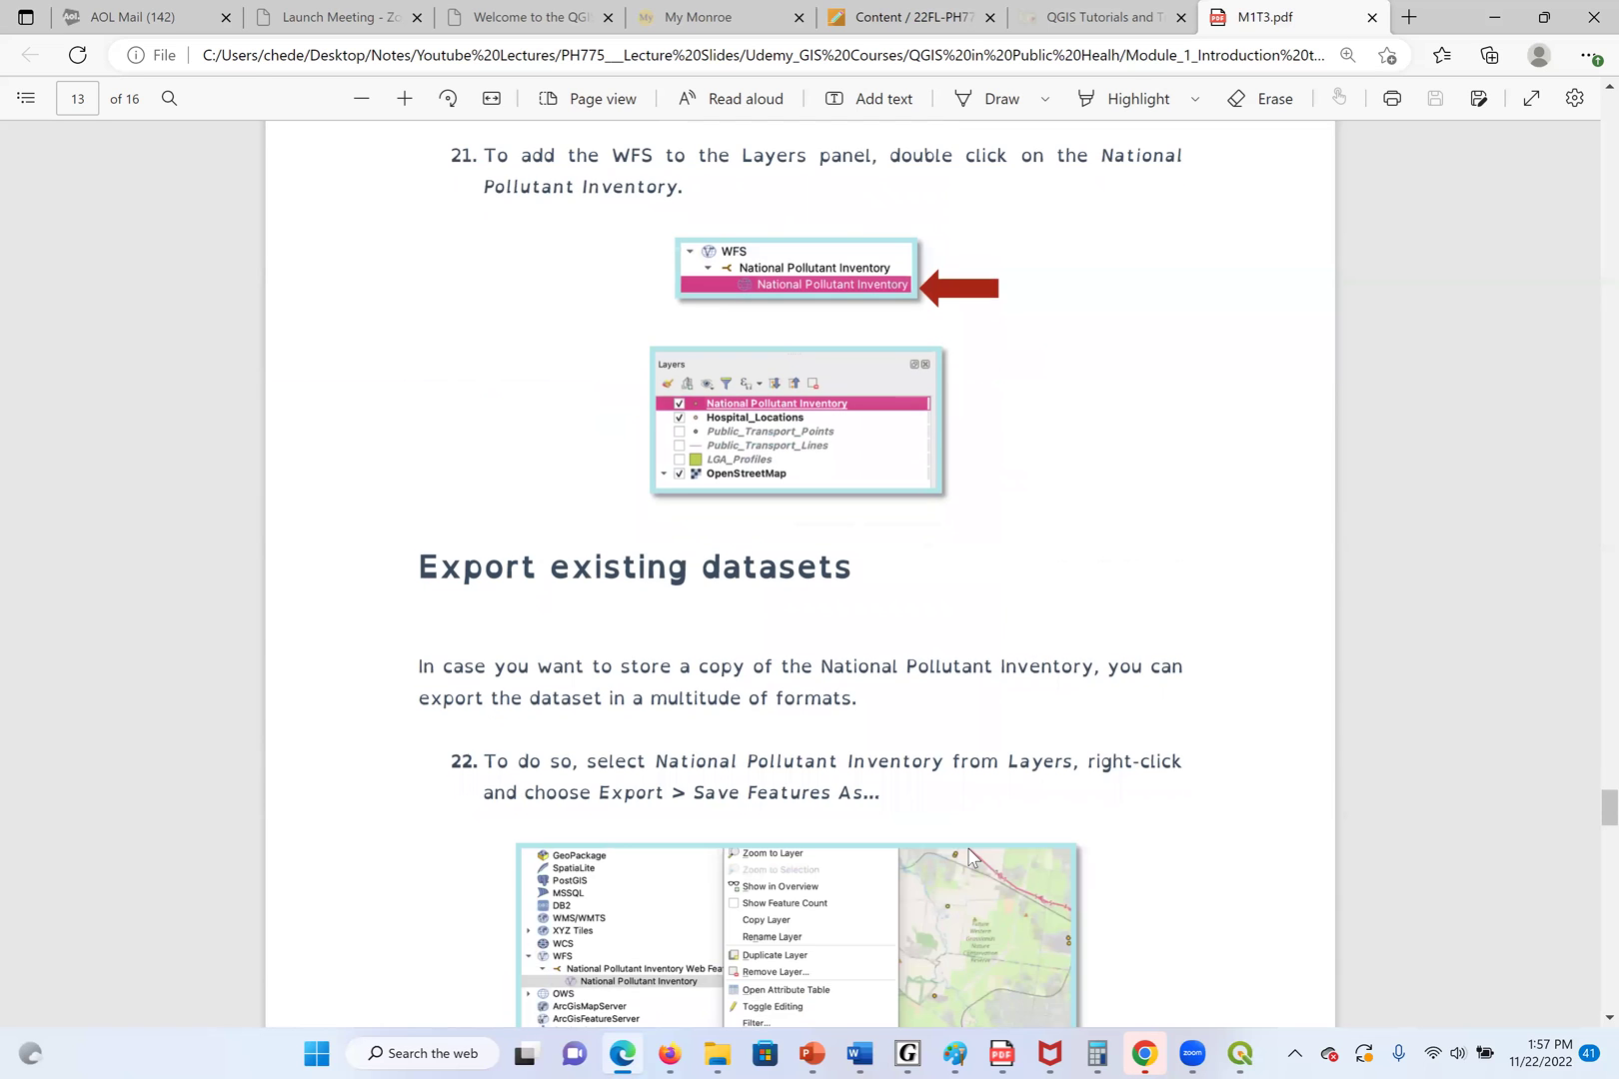
{"action": "scroll", "coordinate": [969, 859], "scroll_direction": "up", "scroll_amount": 3}
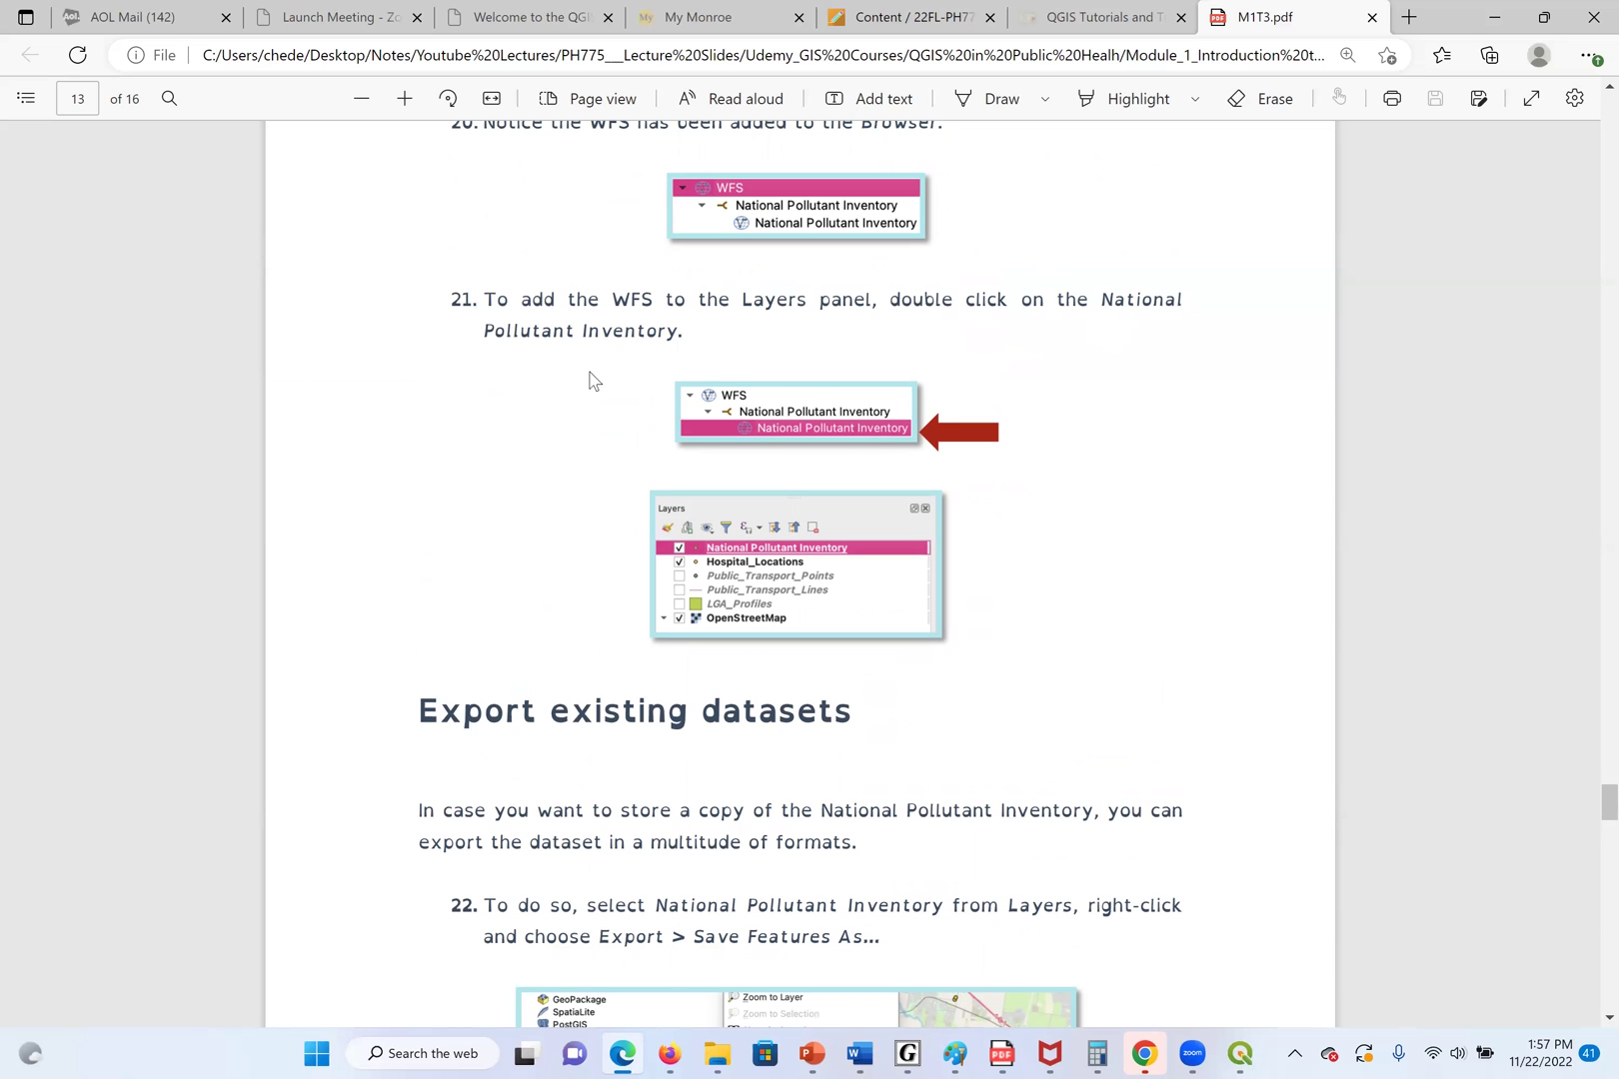
{"action": "scroll", "coordinate": [600, 385], "scroll_direction": "up", "scroll_amount": 3}
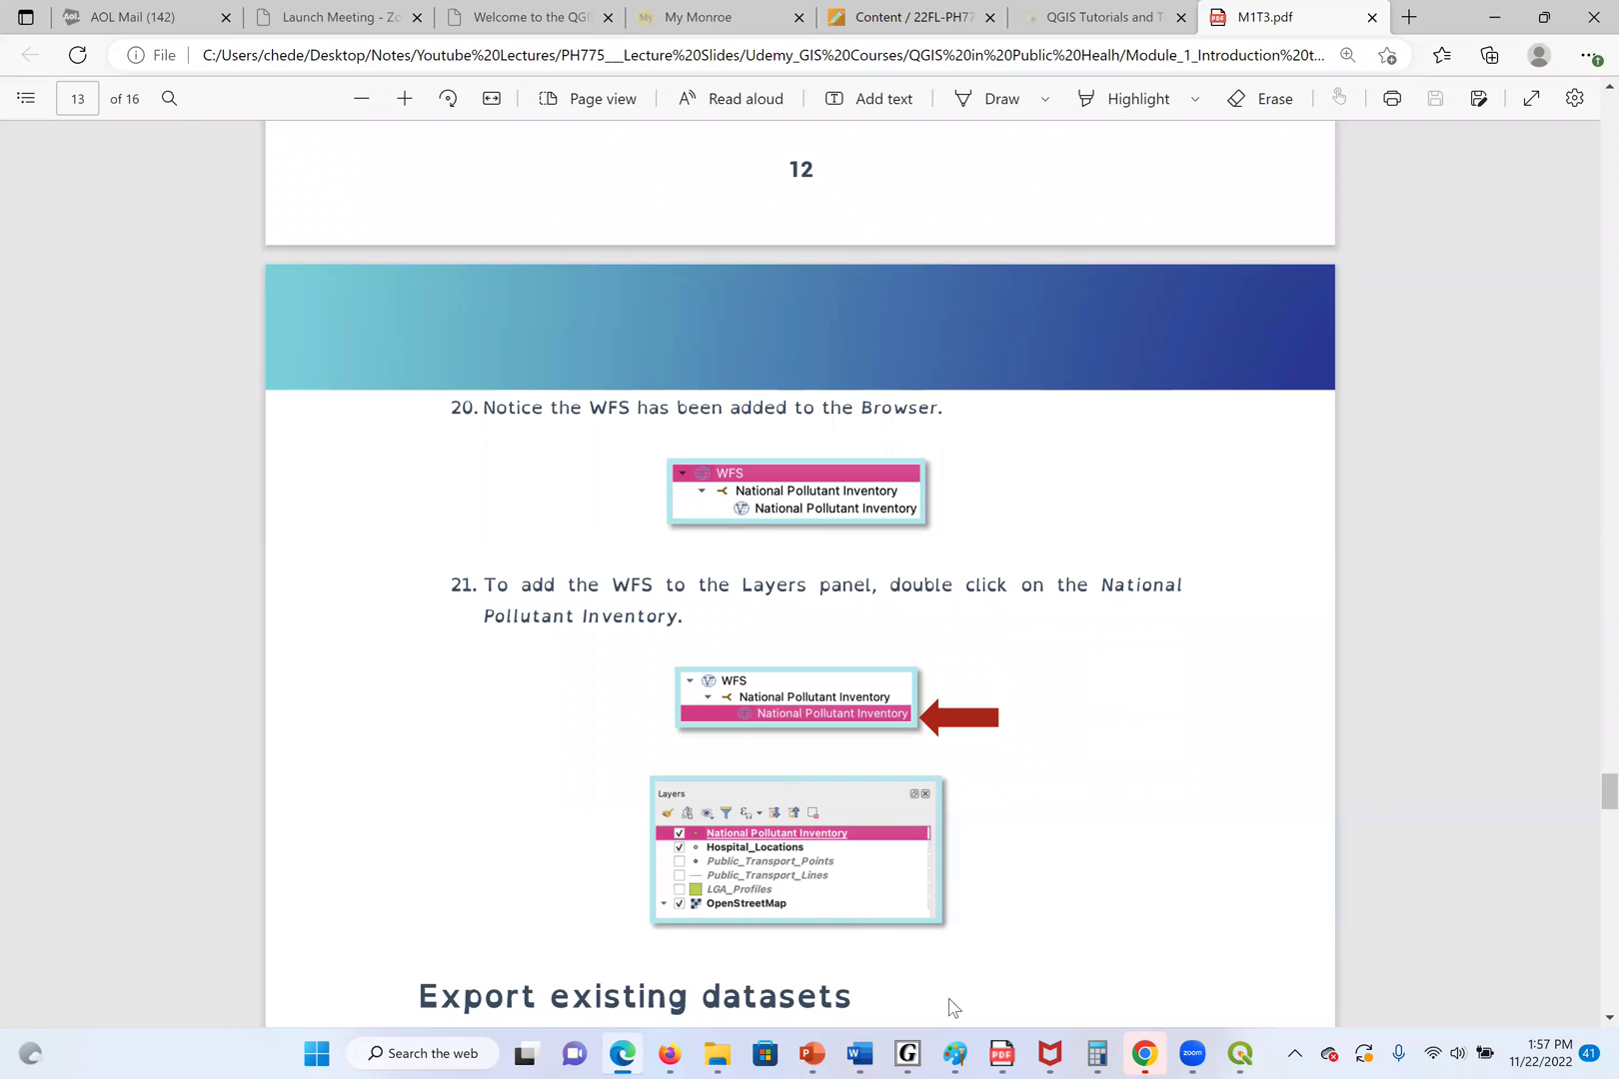
{"action": "left_click", "coordinate": [638, 1054]}
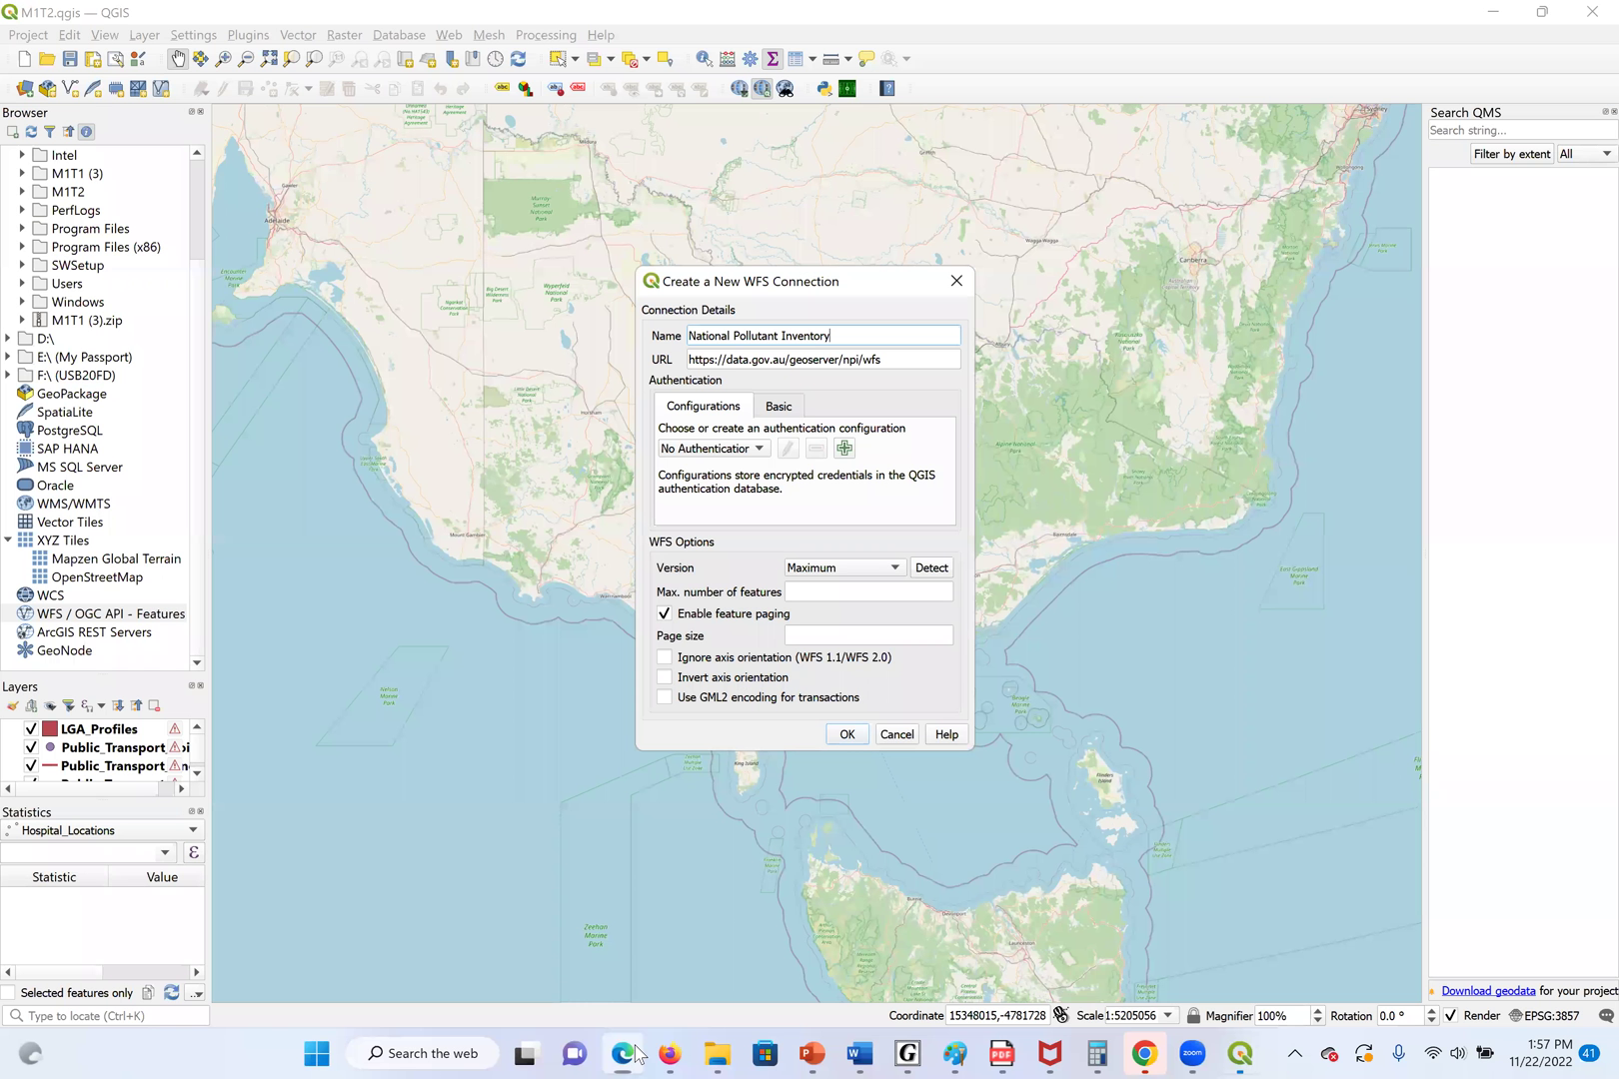
Save the new WFS connection and expand WFS / OGC API - Features down to the layer inside National Pollutant Inventory
{"action": "left_click", "coordinate": [844, 736]}
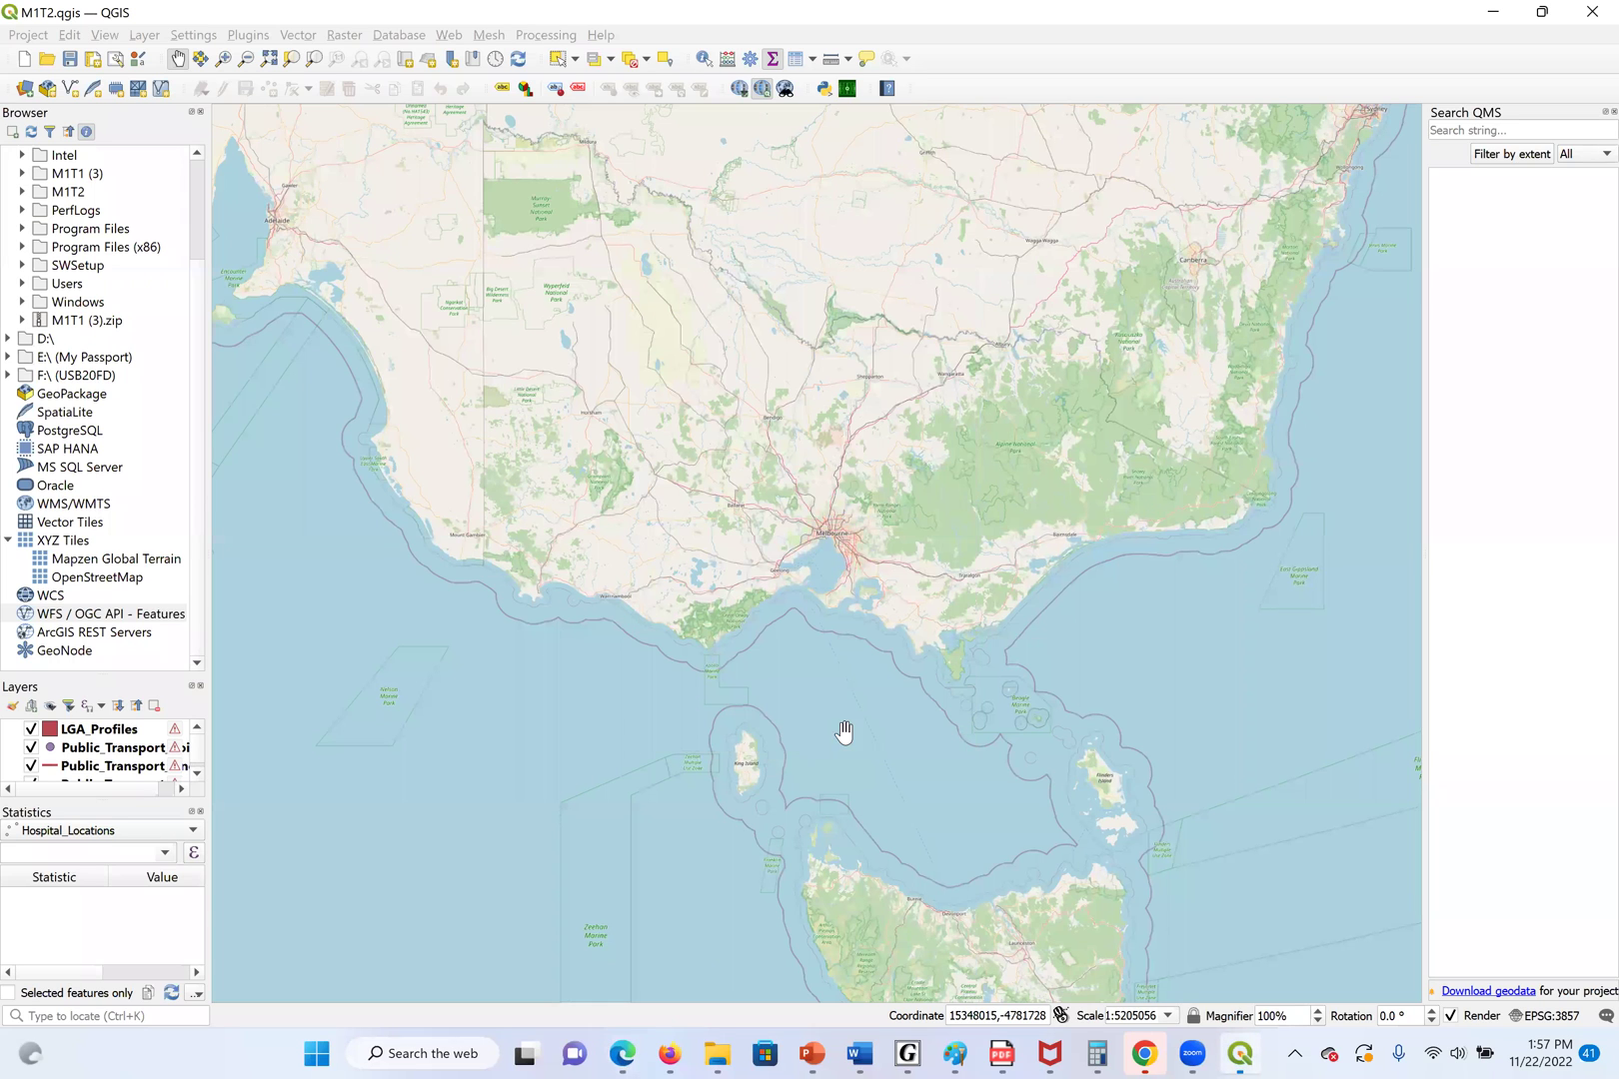
{"action": "left_click", "coordinate": [9, 615]}
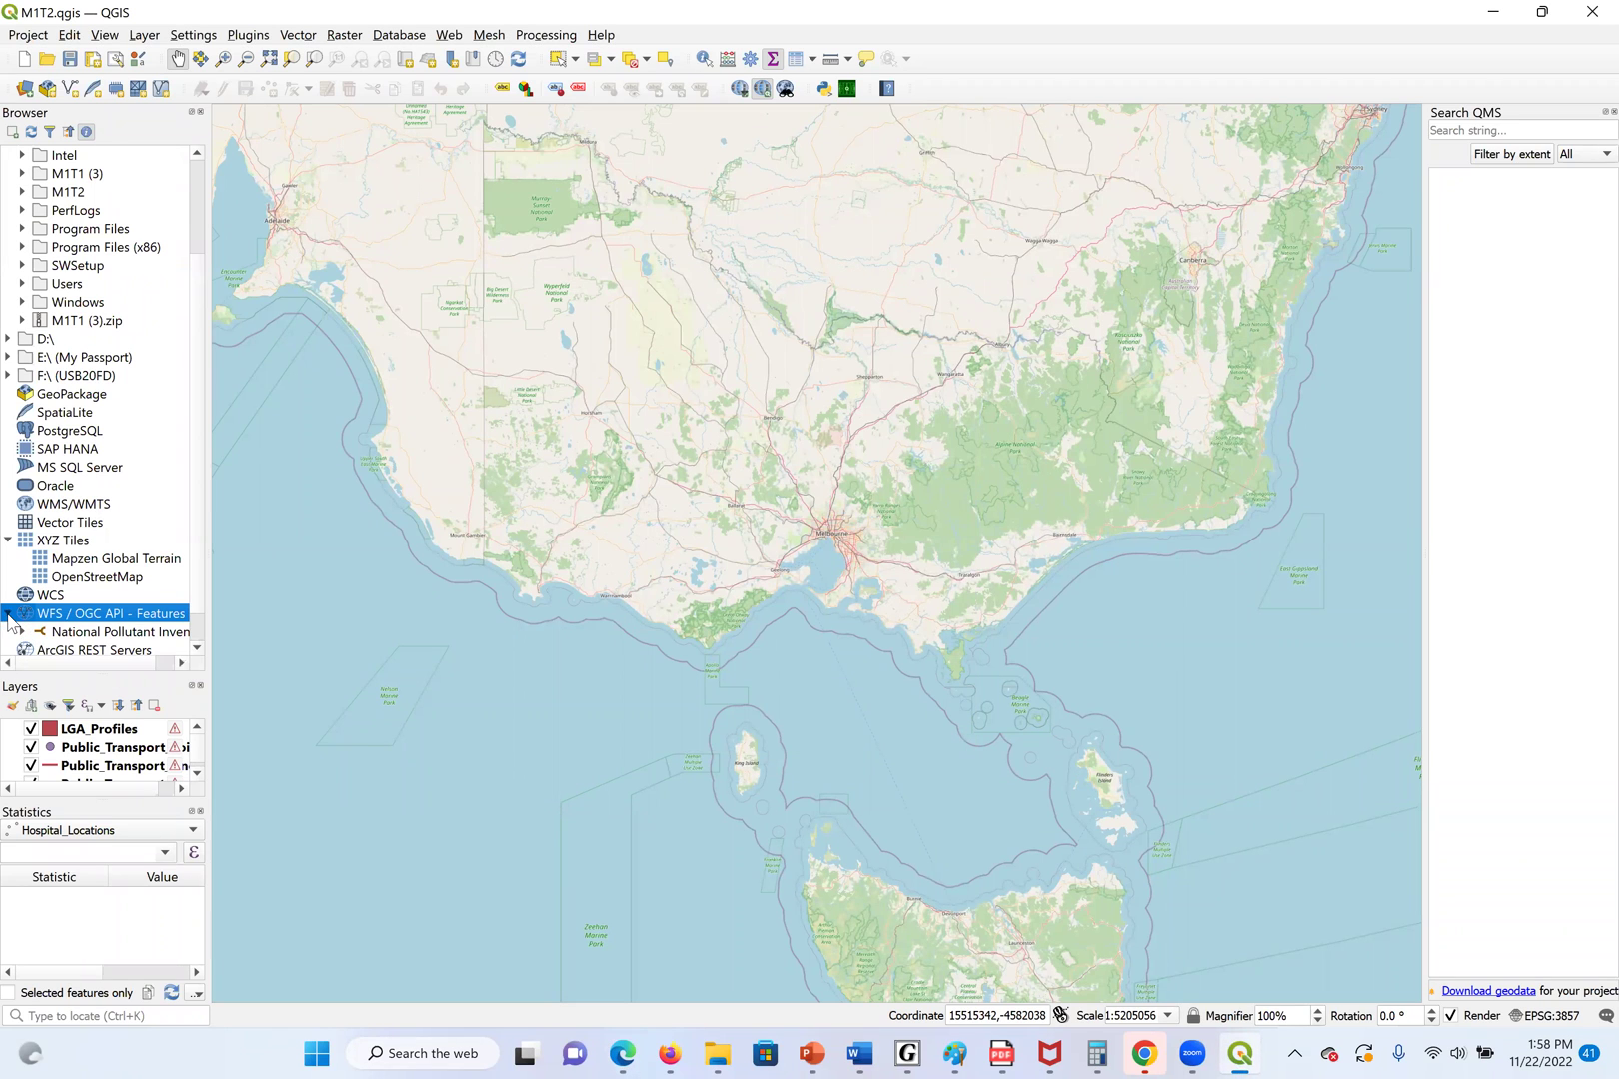
{"action": "left_click", "coordinate": [115, 637]}
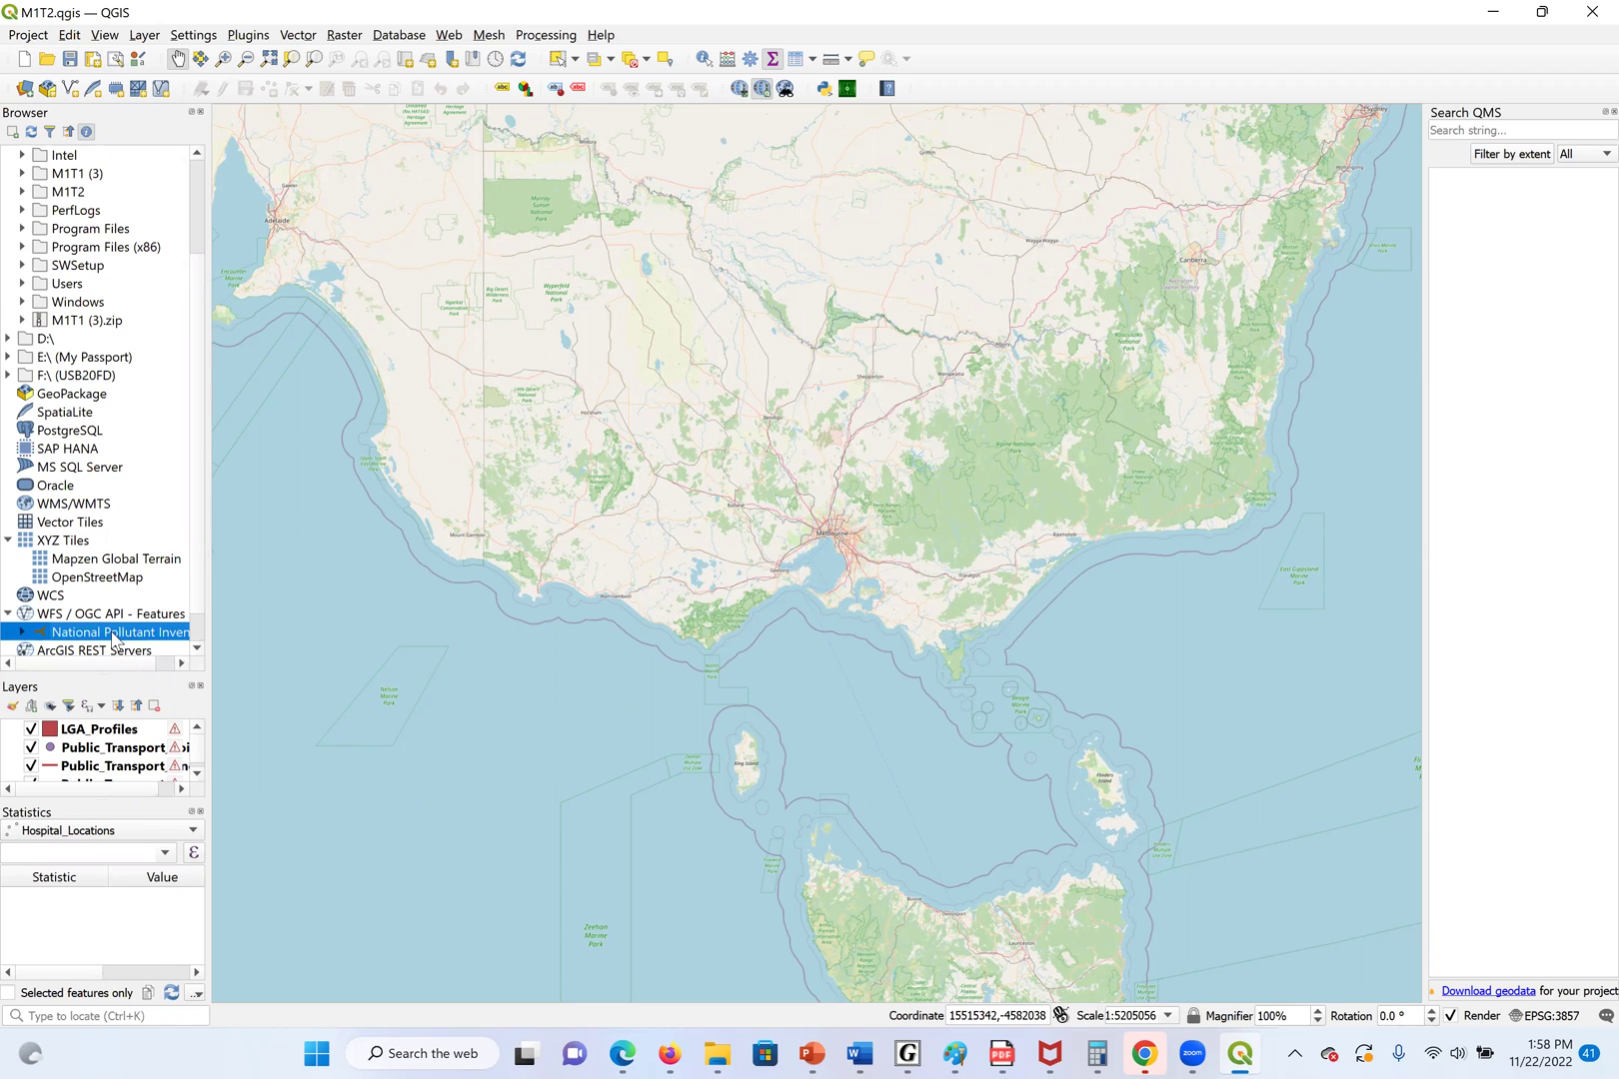
{"action": "double_click", "coordinate": [115, 637]}
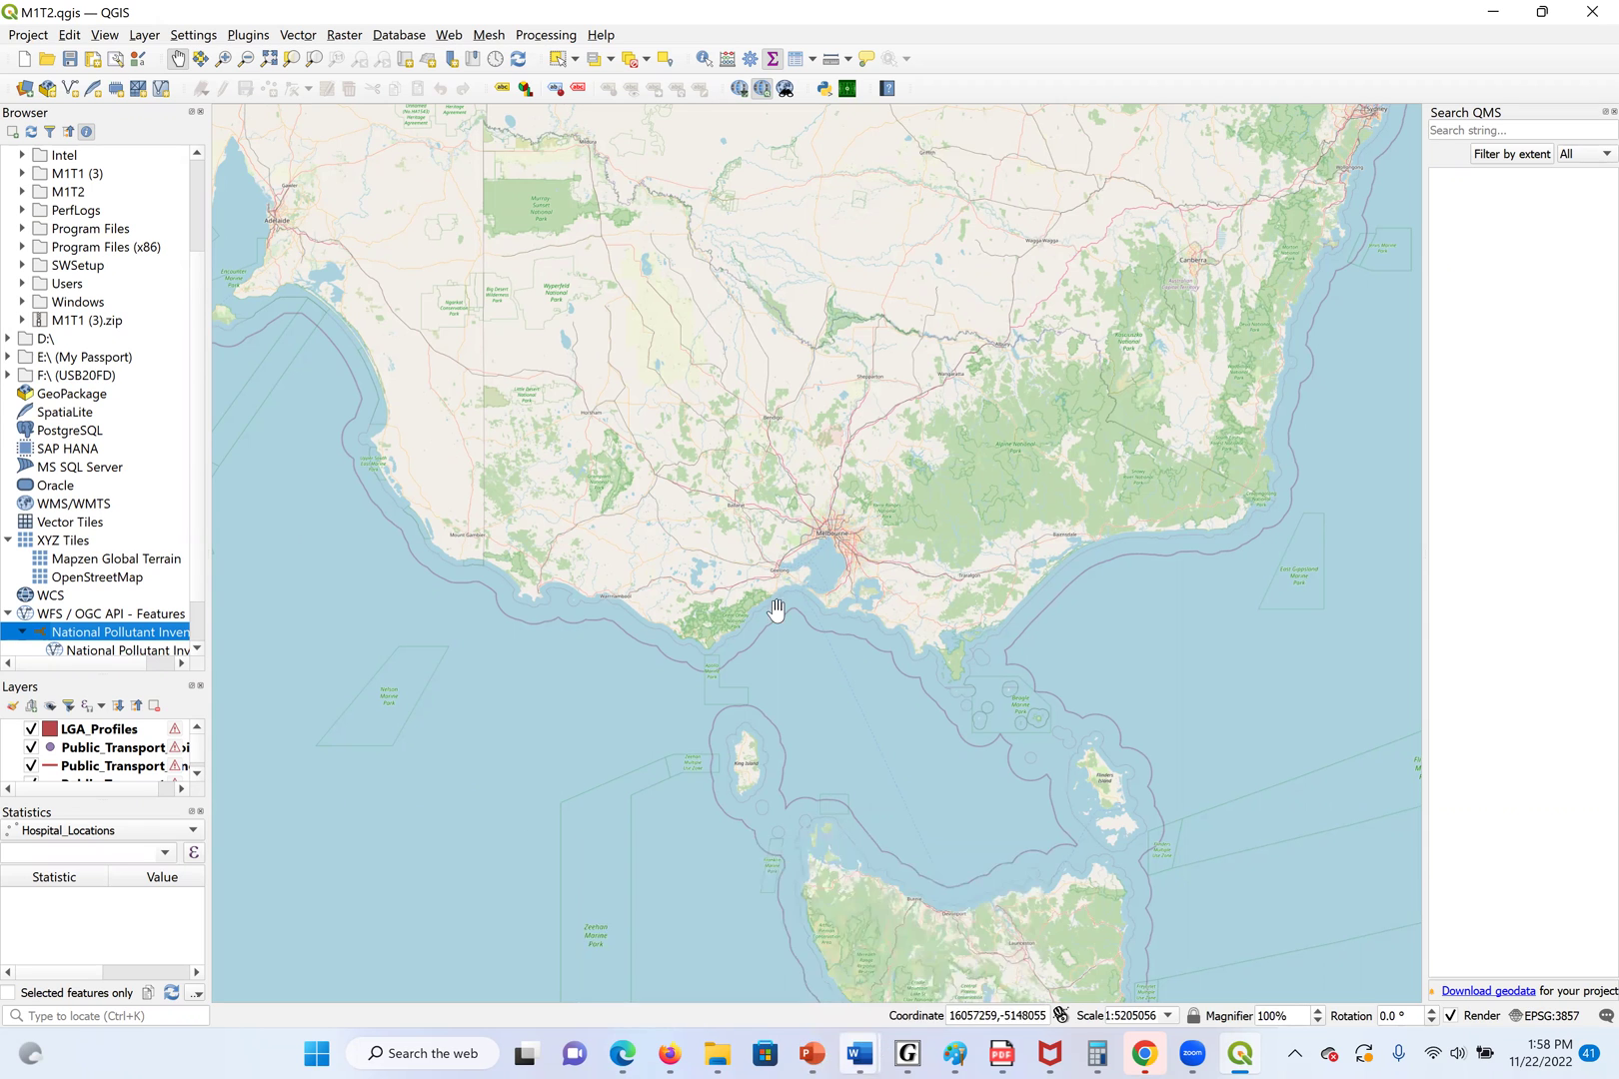
Read steps 21 and 22 in M1T3.pdf on adding and exporting the National Pollutant Inventory, and return to QGIS
{"action": "left_click", "coordinate": [624, 1054]}
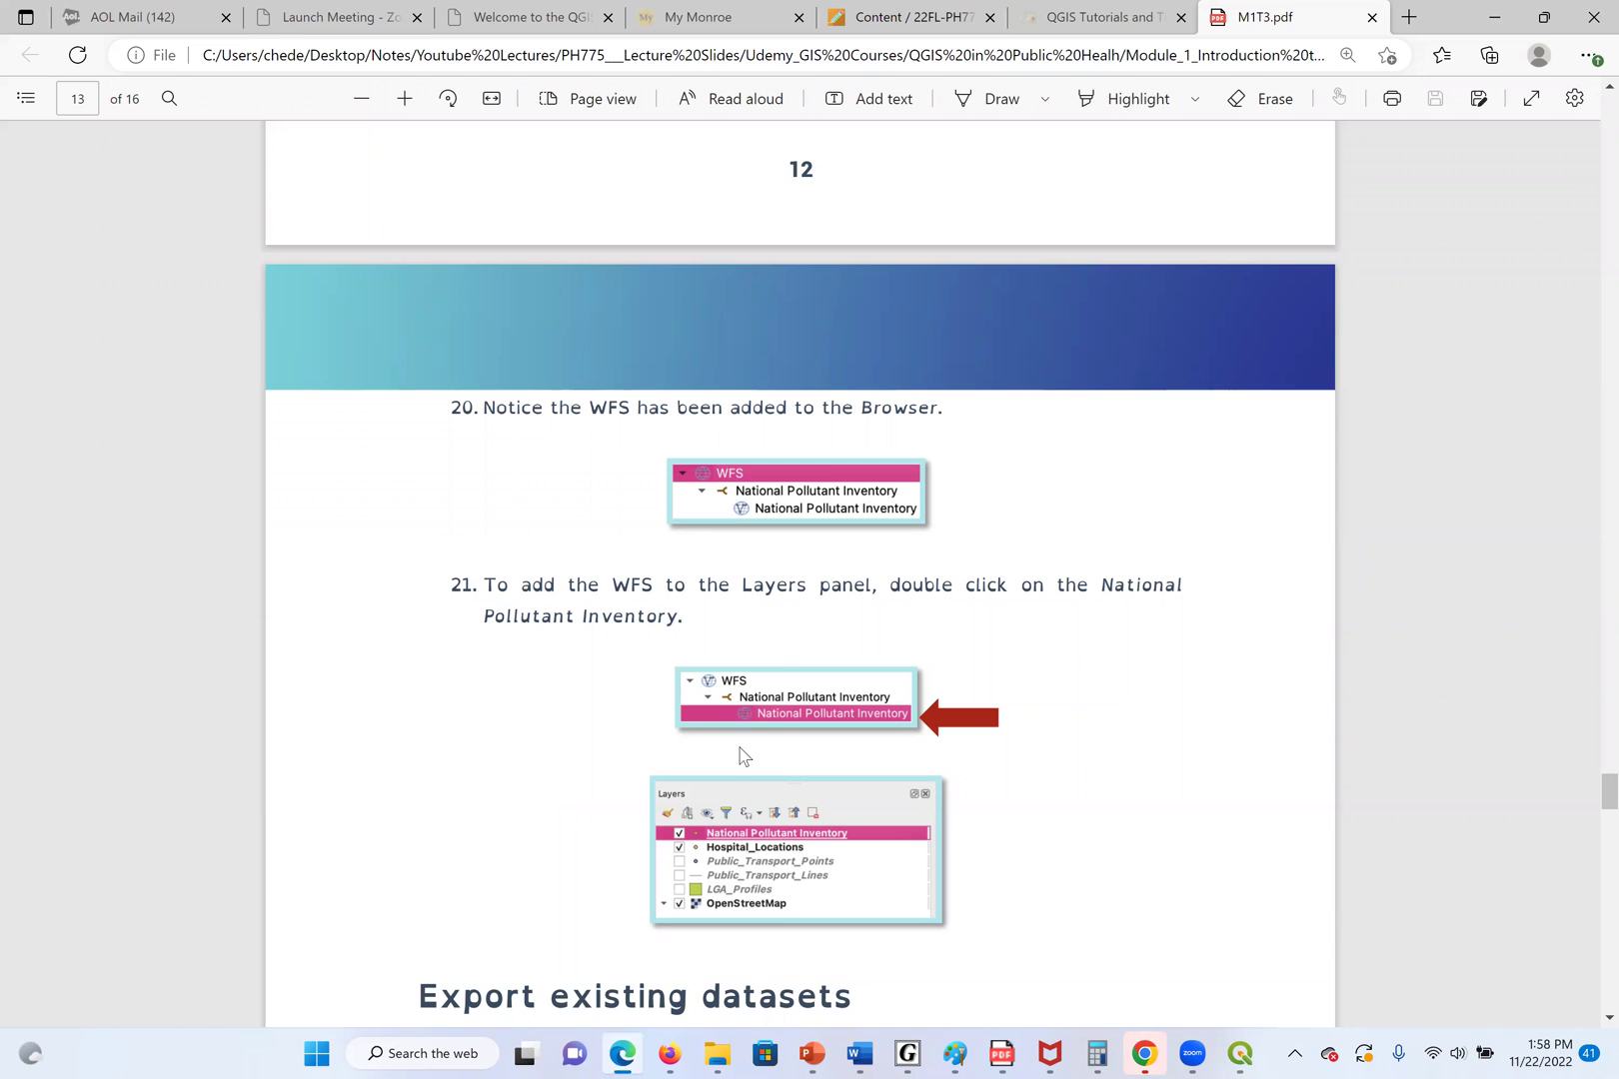
{"action": "scroll", "coordinate": [1026, 805], "scroll_direction": "down", "scroll_amount": 3}
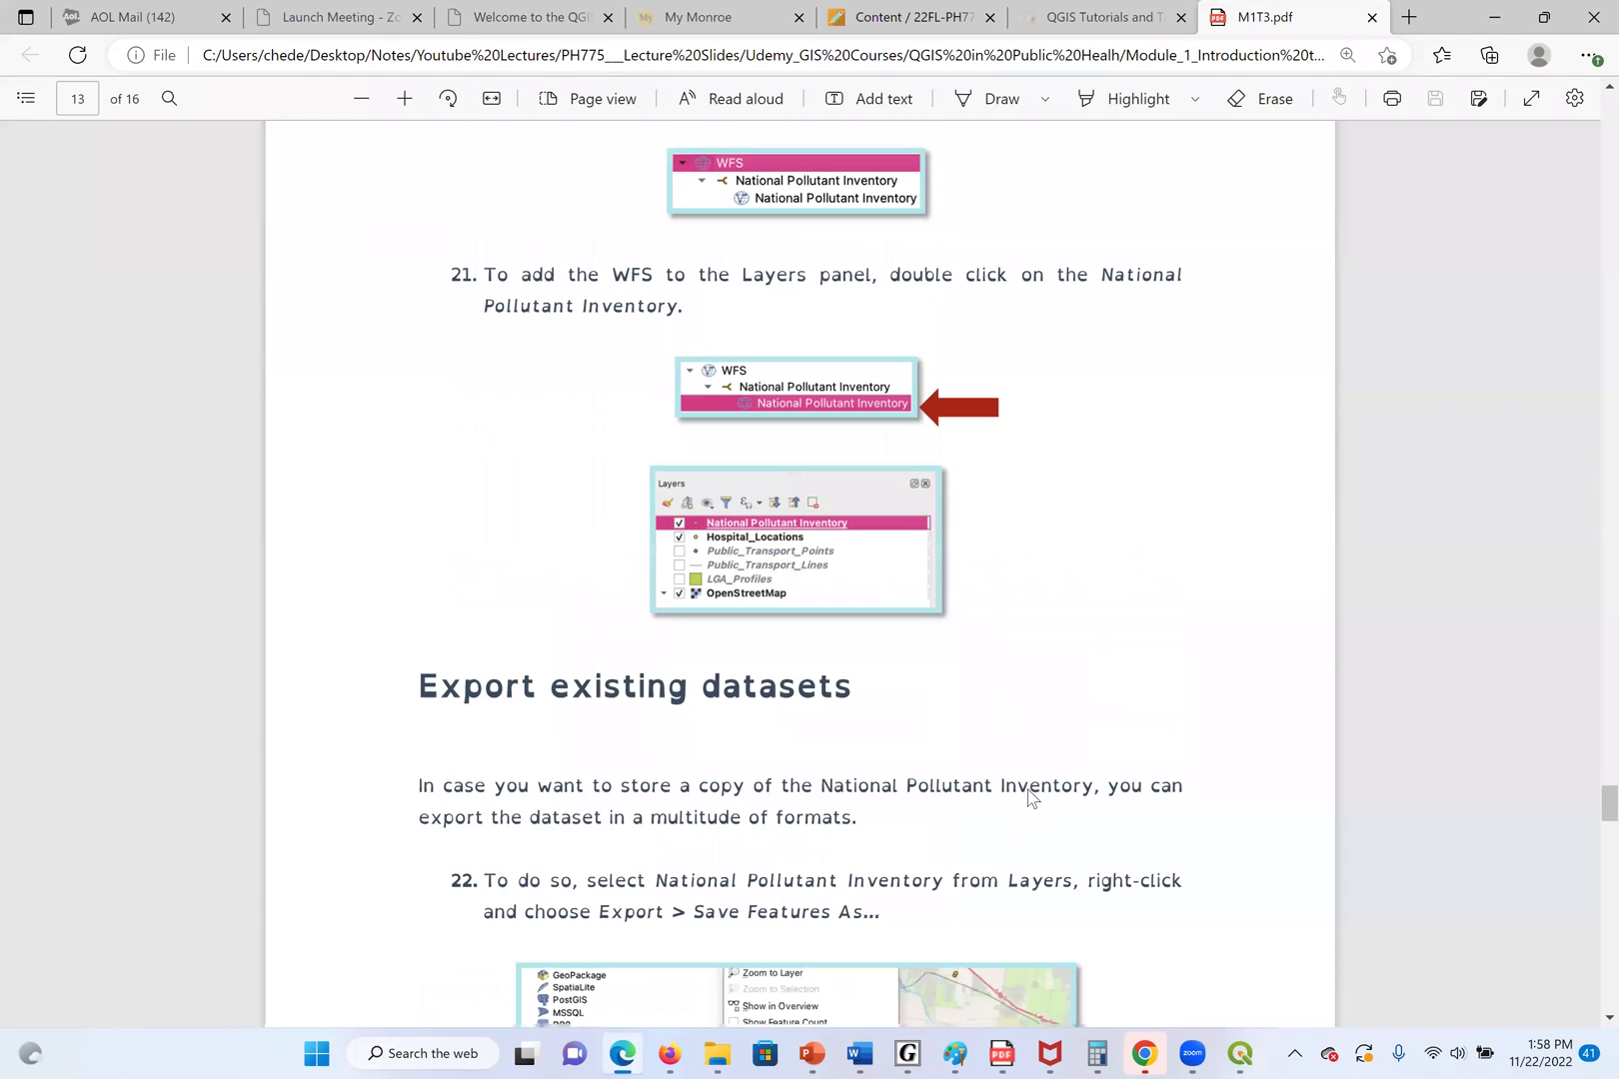
{"action": "scroll", "coordinate": [745, 472], "scroll_direction": "down", "scroll_amount": 3}
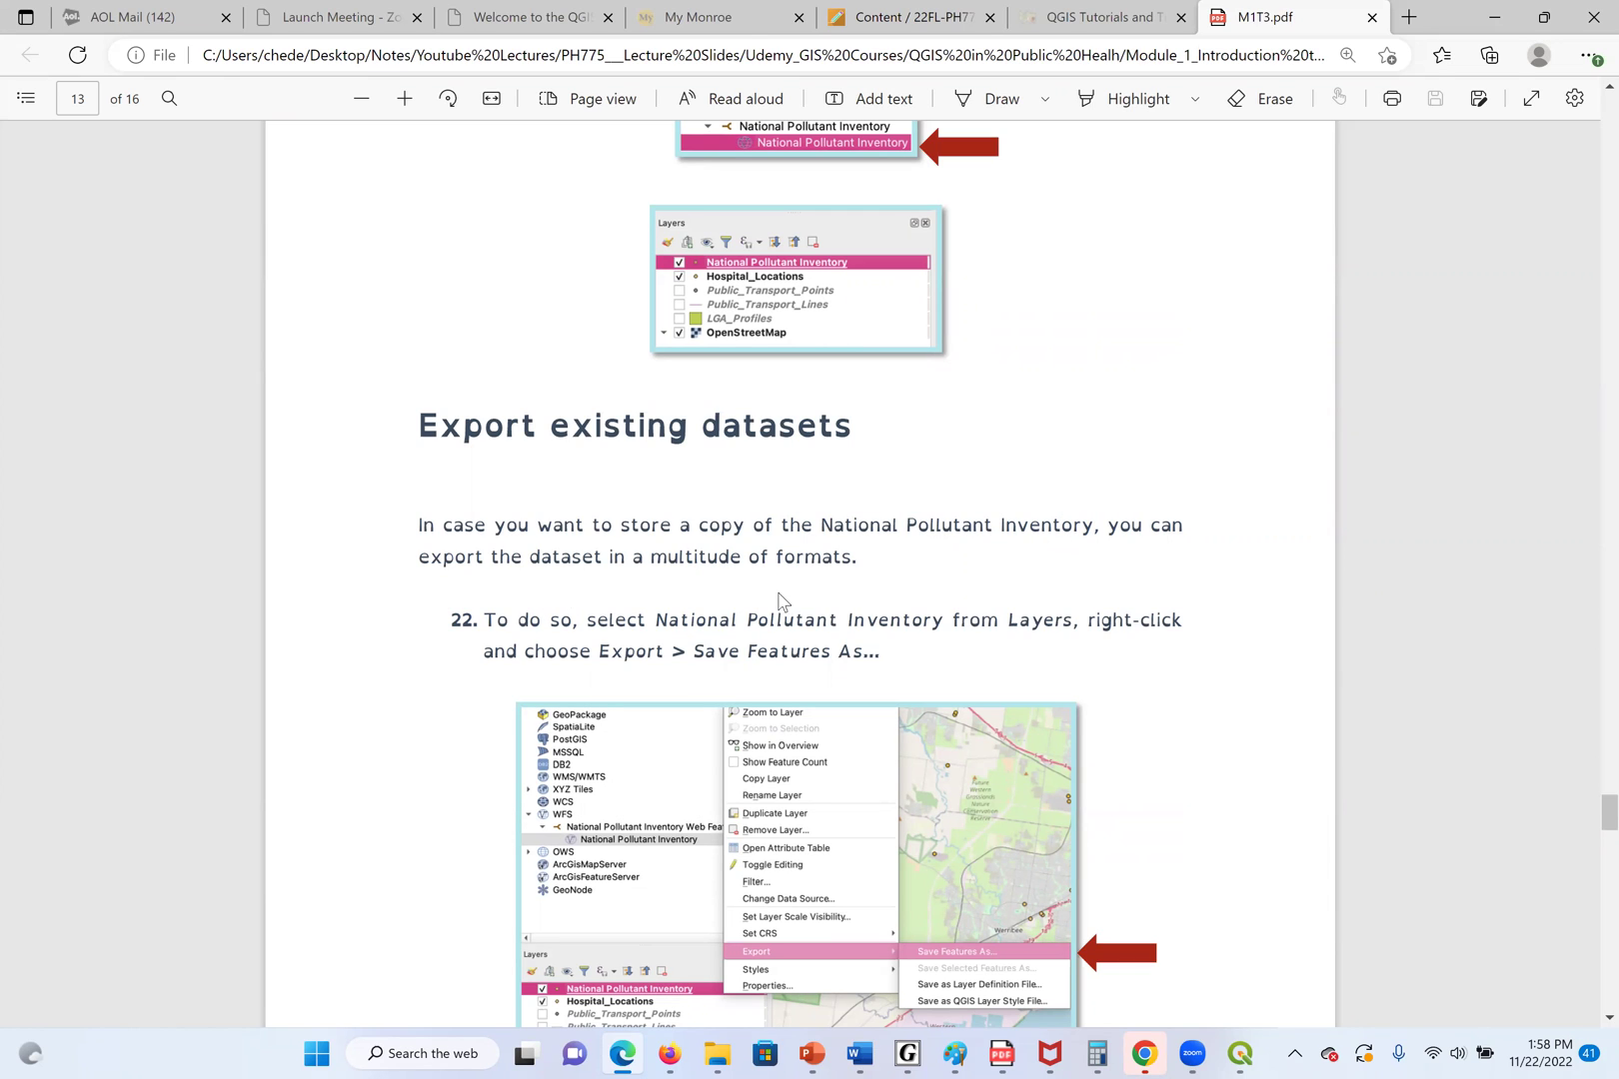
{"action": "scroll", "coordinate": [781, 705], "scroll_direction": "down", "scroll_amount": 1}
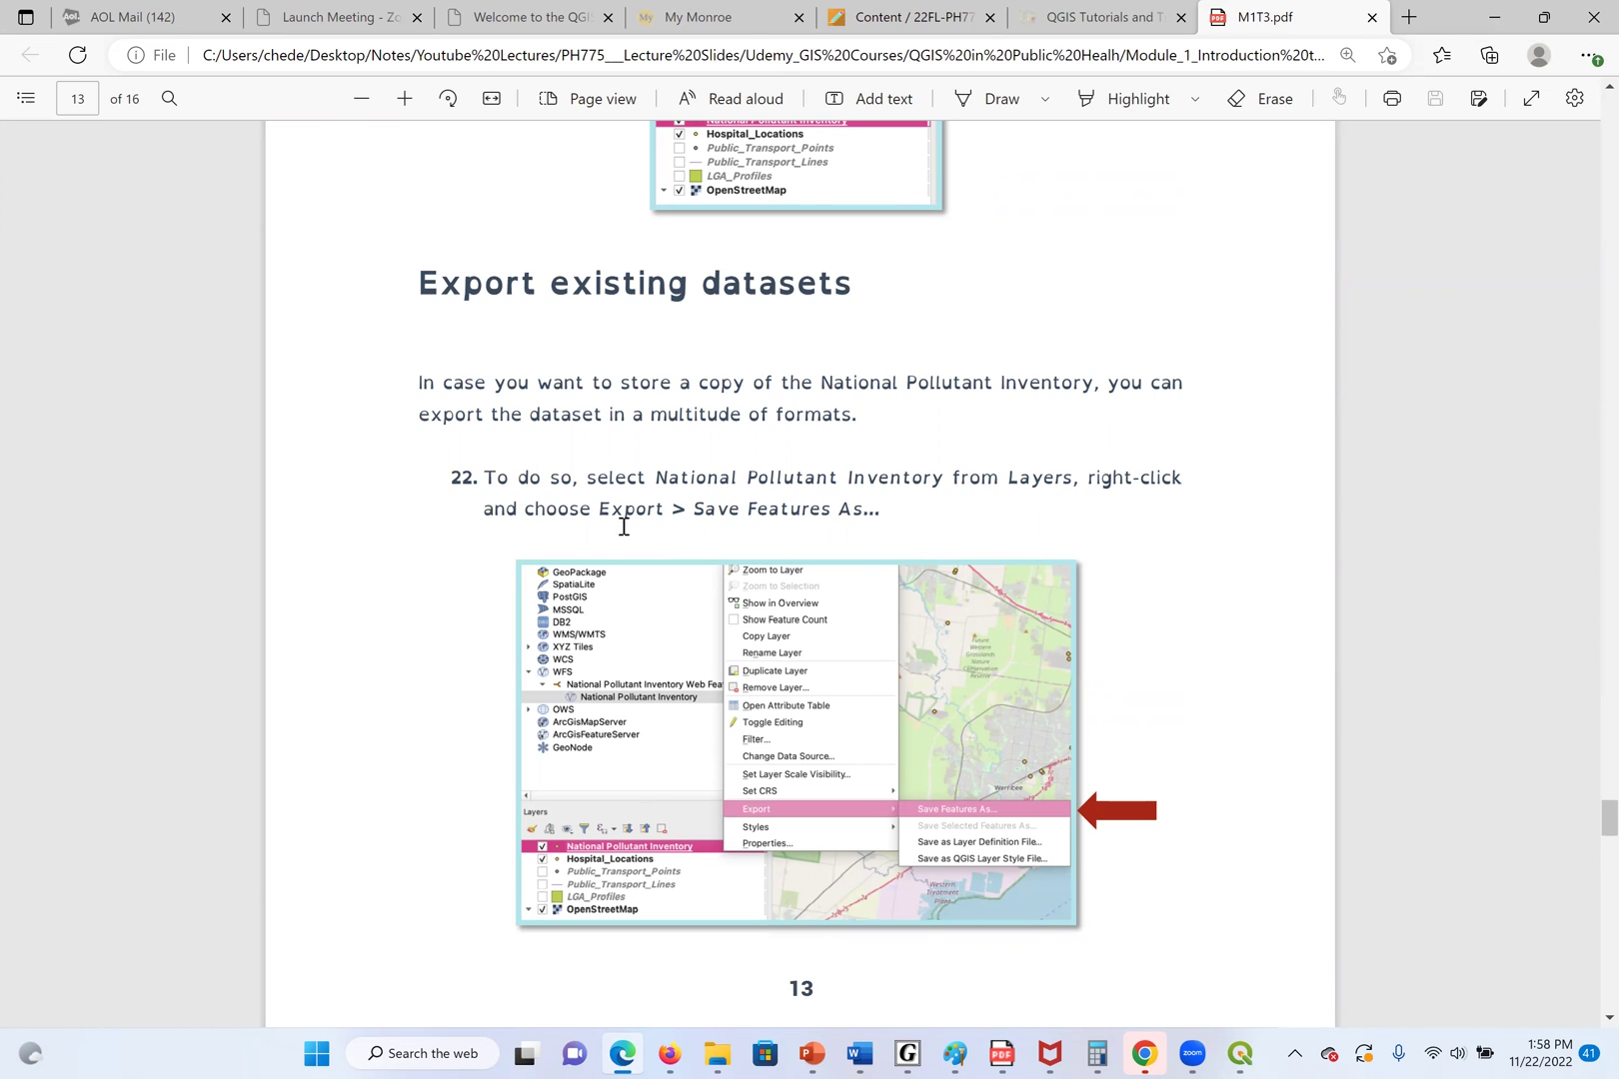
{"action": "left_click", "coordinate": [623, 1053]}
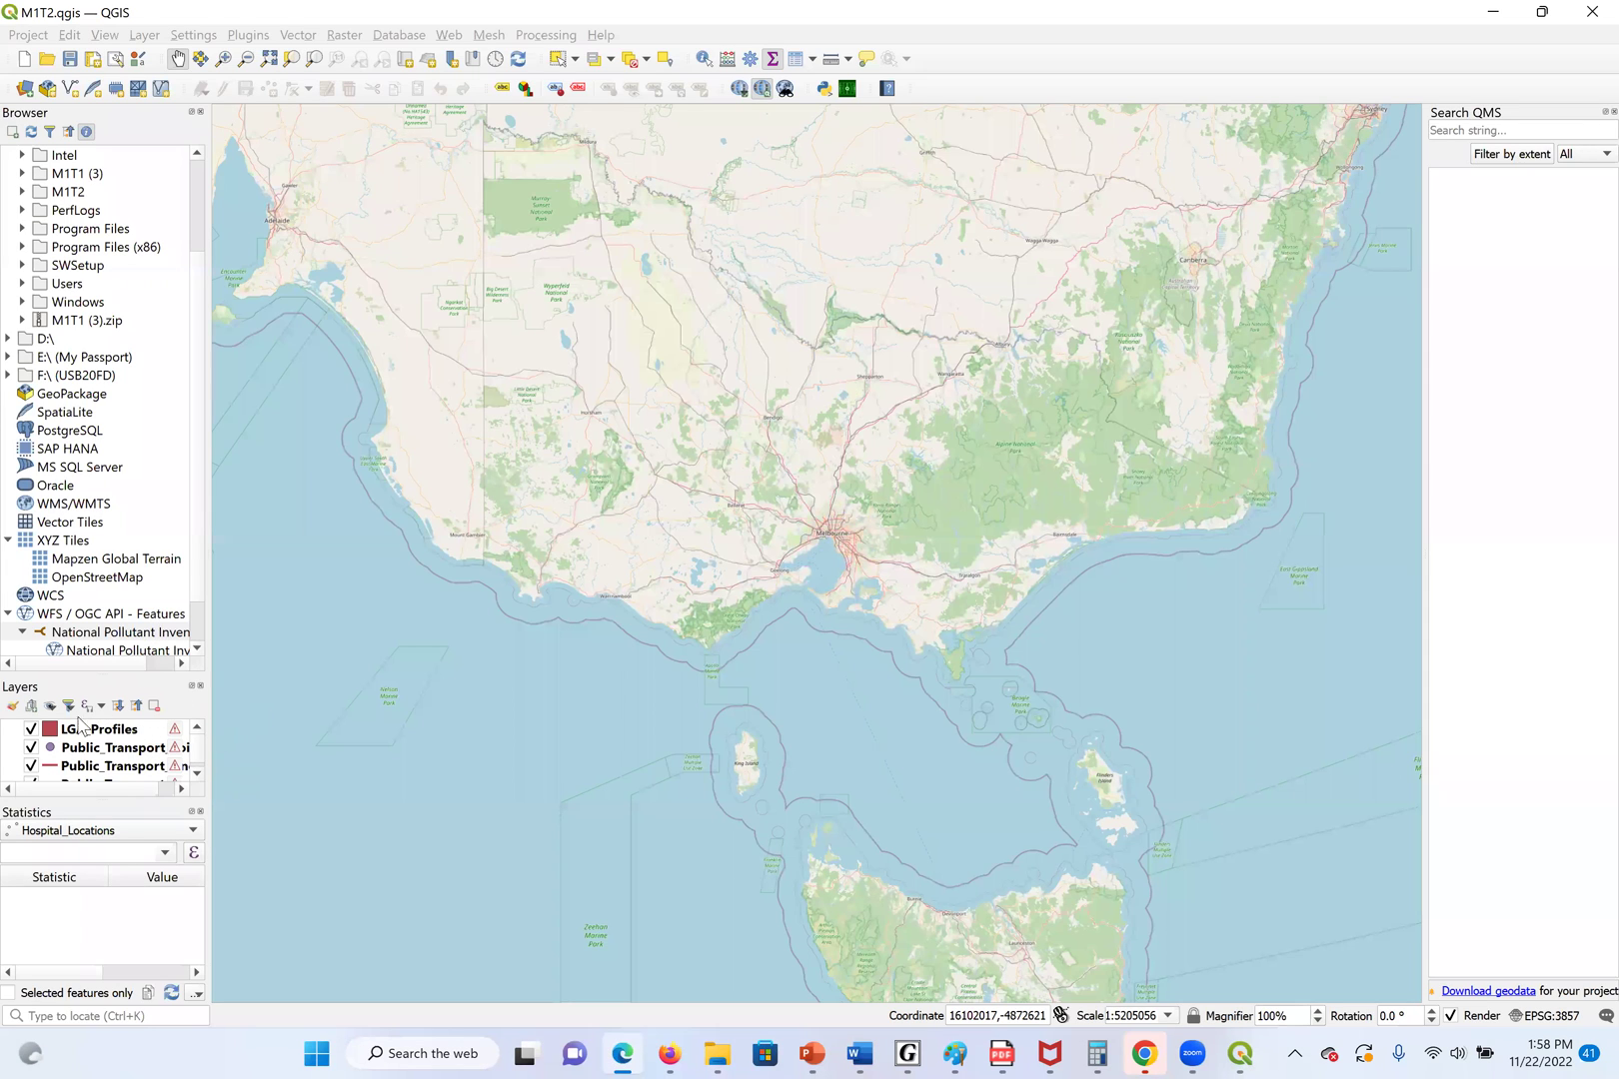
Enlarge the Layers area so that the whole project layer list fits without scrolling
{"action": "left_click", "coordinate": [88, 799]}
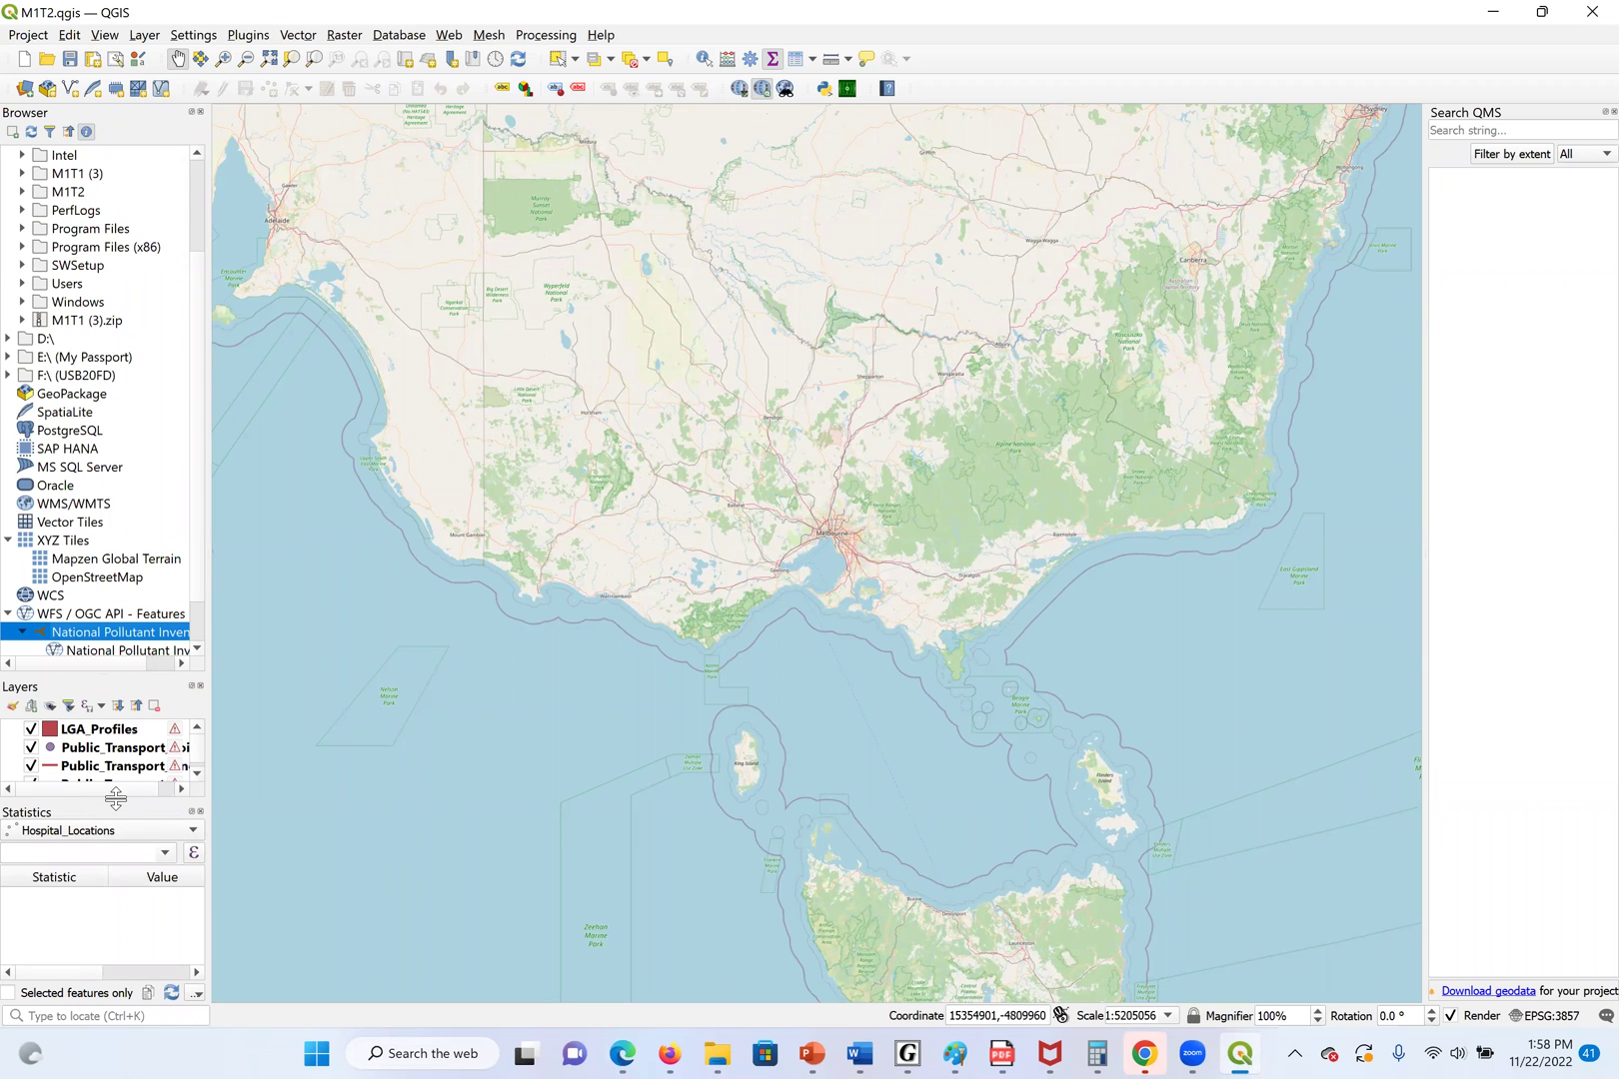
{"action": "left_click_drag", "start_coordinate": [111, 797], "coordinate": [185, 845]}
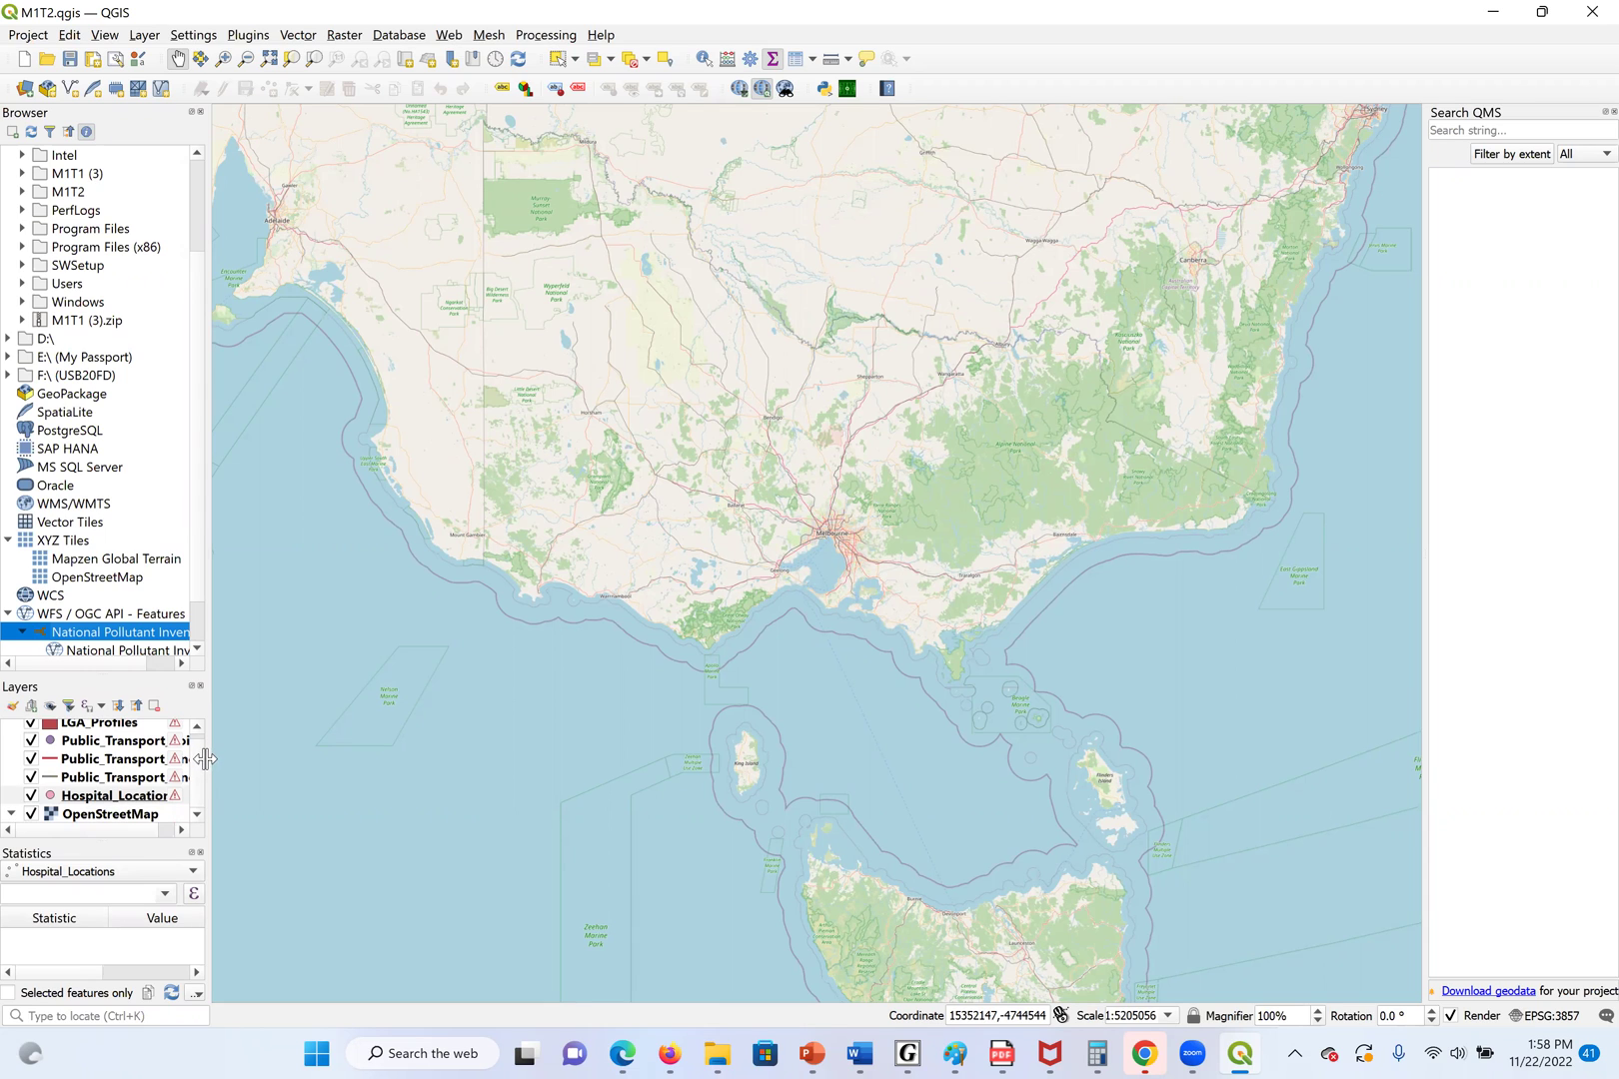
{"action": "left_click", "coordinate": [194, 745]}
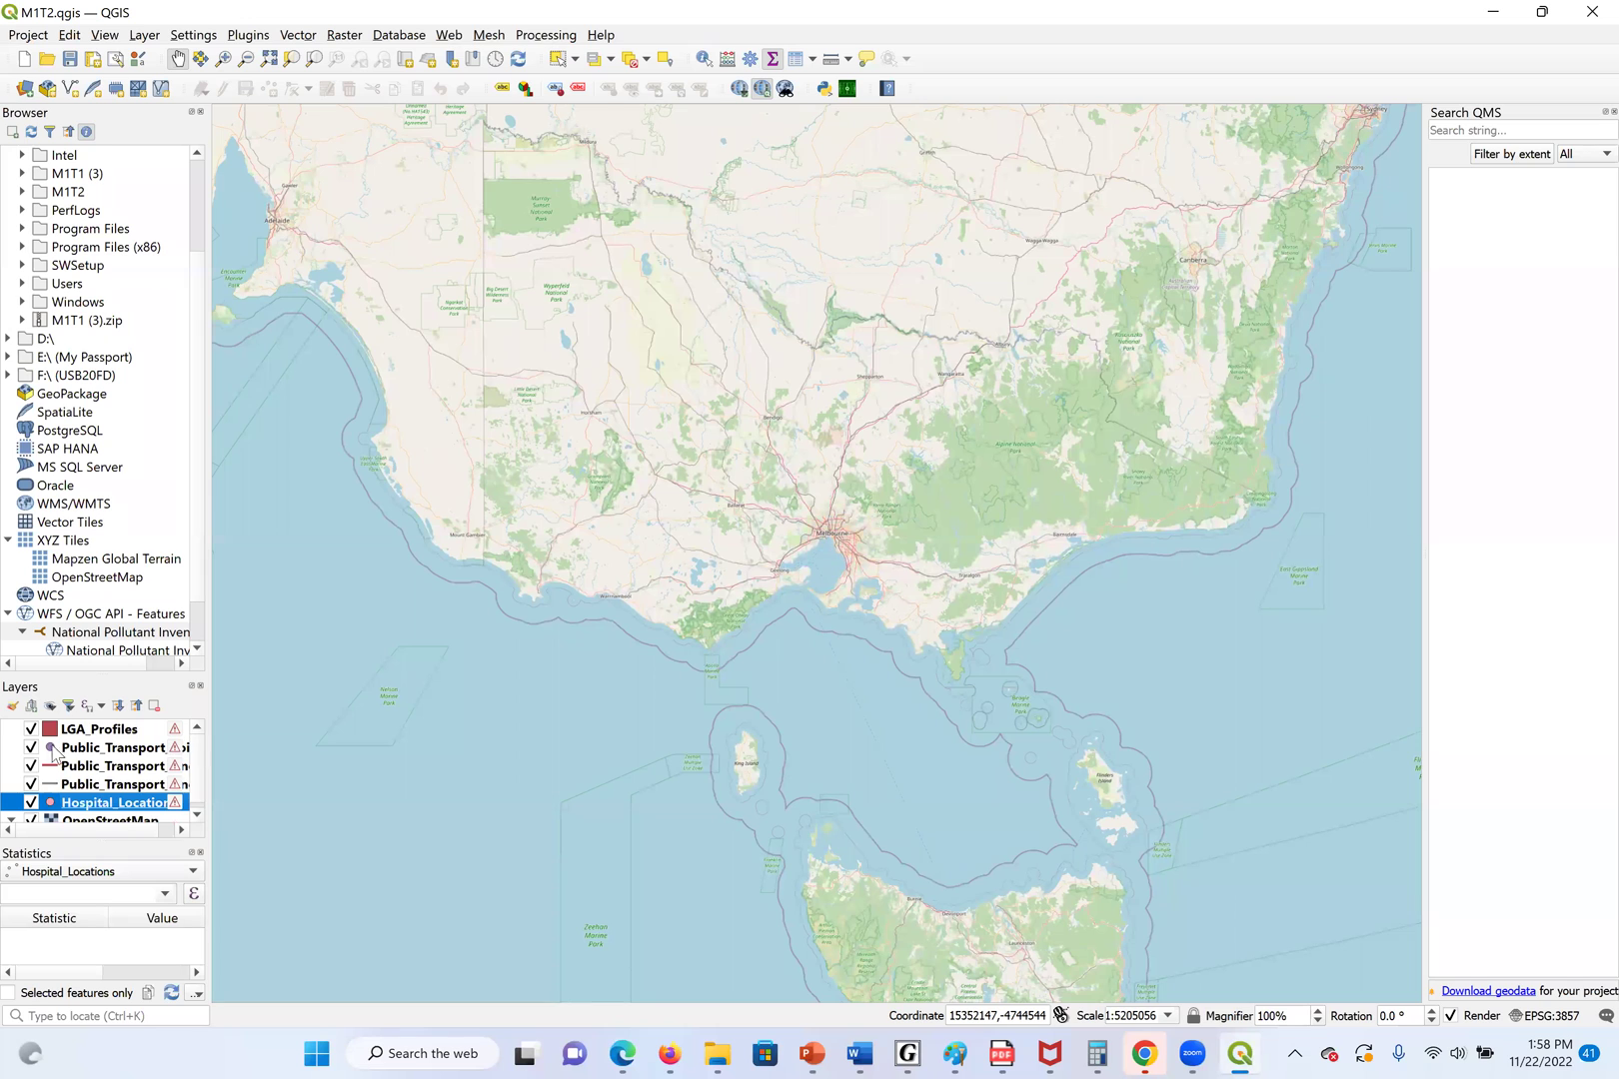
{"action": "scroll", "coordinate": [57, 752], "scroll_direction": "down", "scroll_amount": 1}
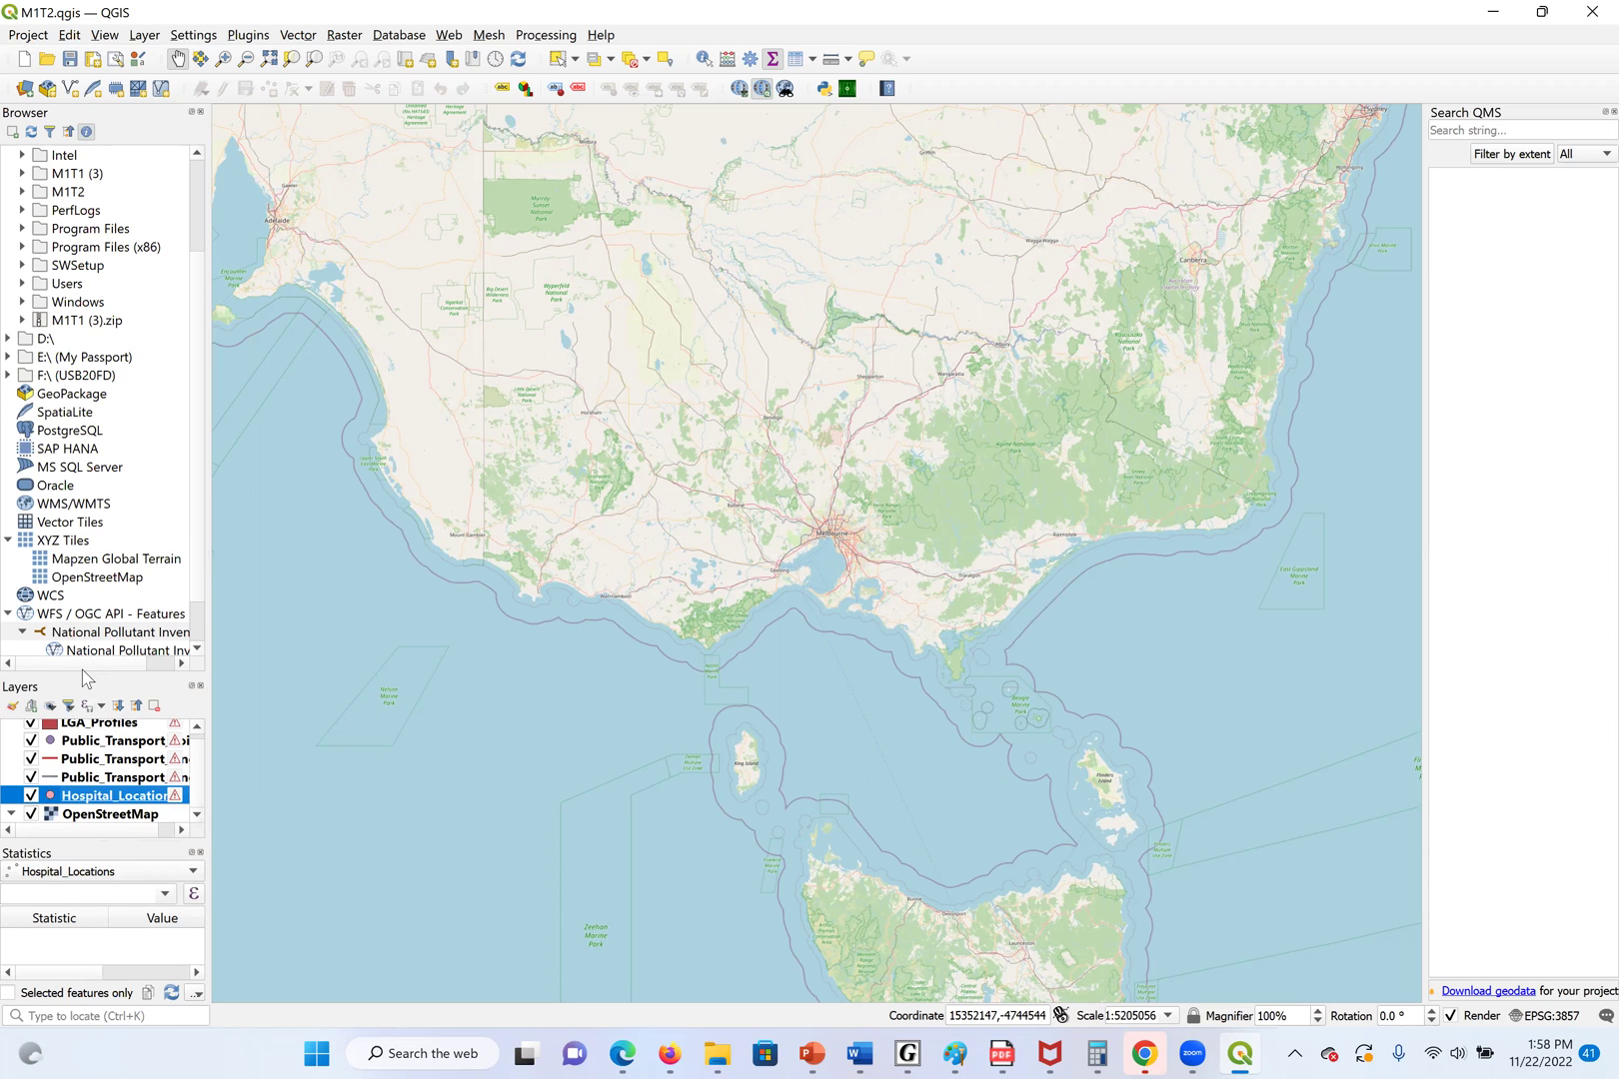
{"action": "left_click_drag", "start_coordinate": [102, 674], "coordinate": [107, 540]}
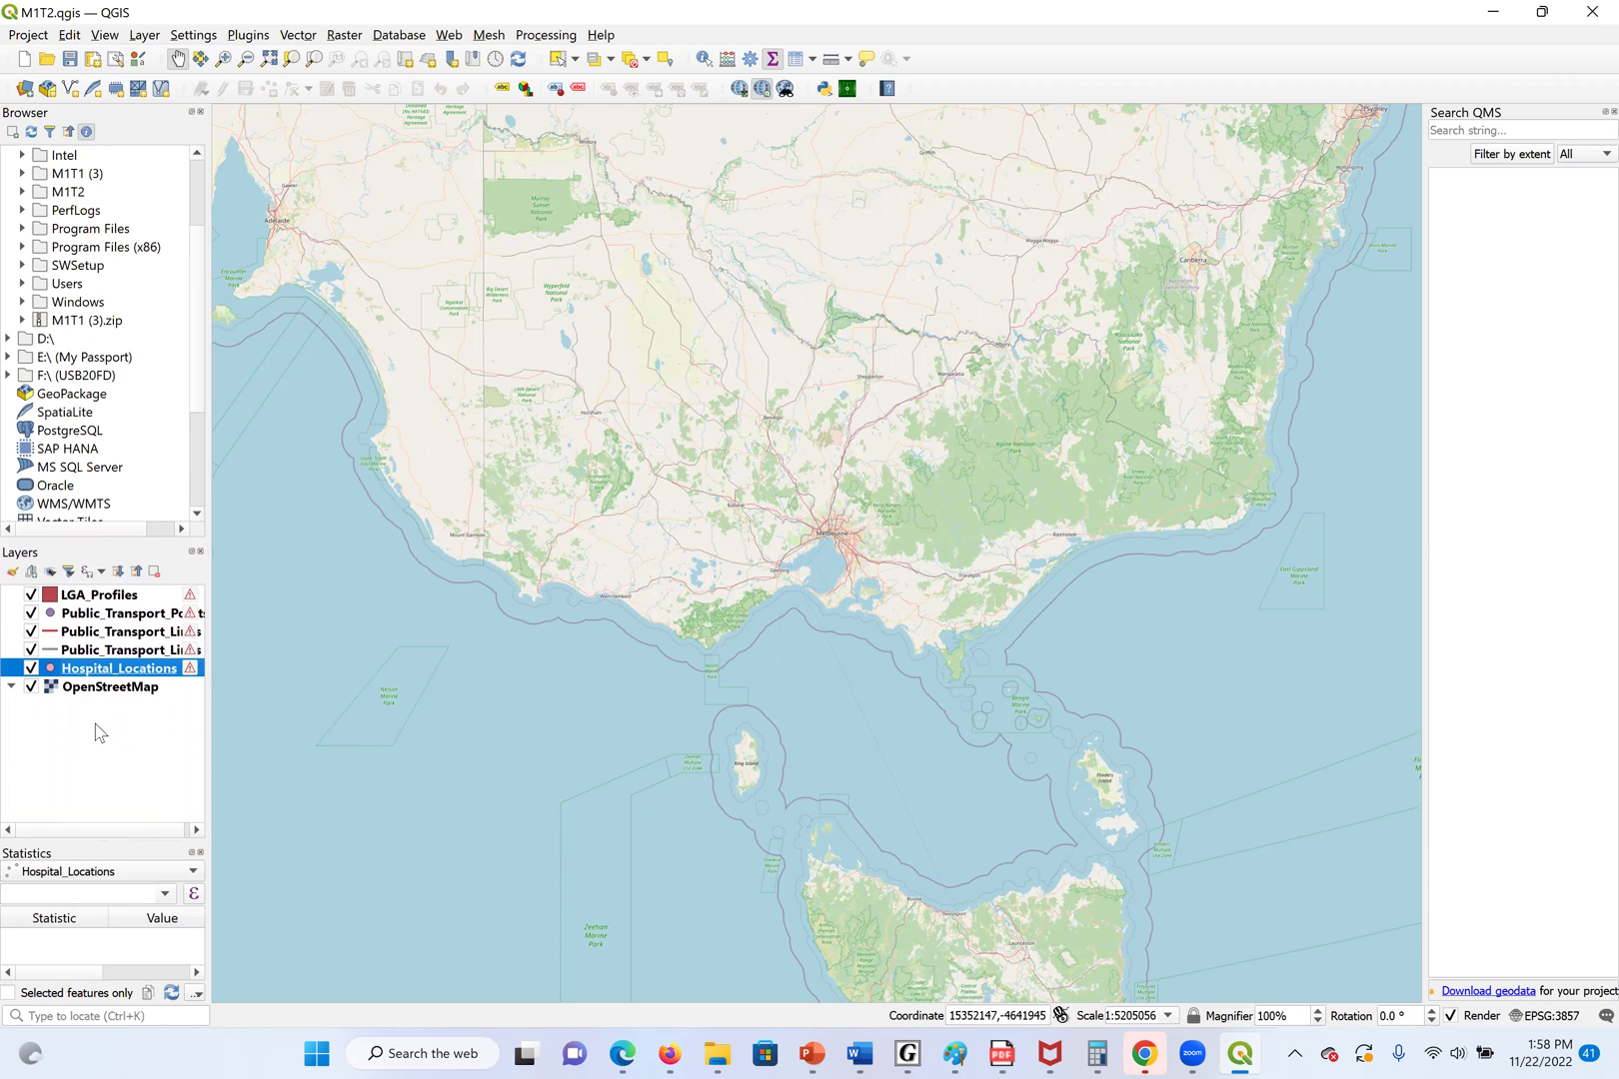
Select the National Pollutant Inventory layer beneath its WFS connection in the Browser
{"action": "left_click", "coordinate": [138, 615]}
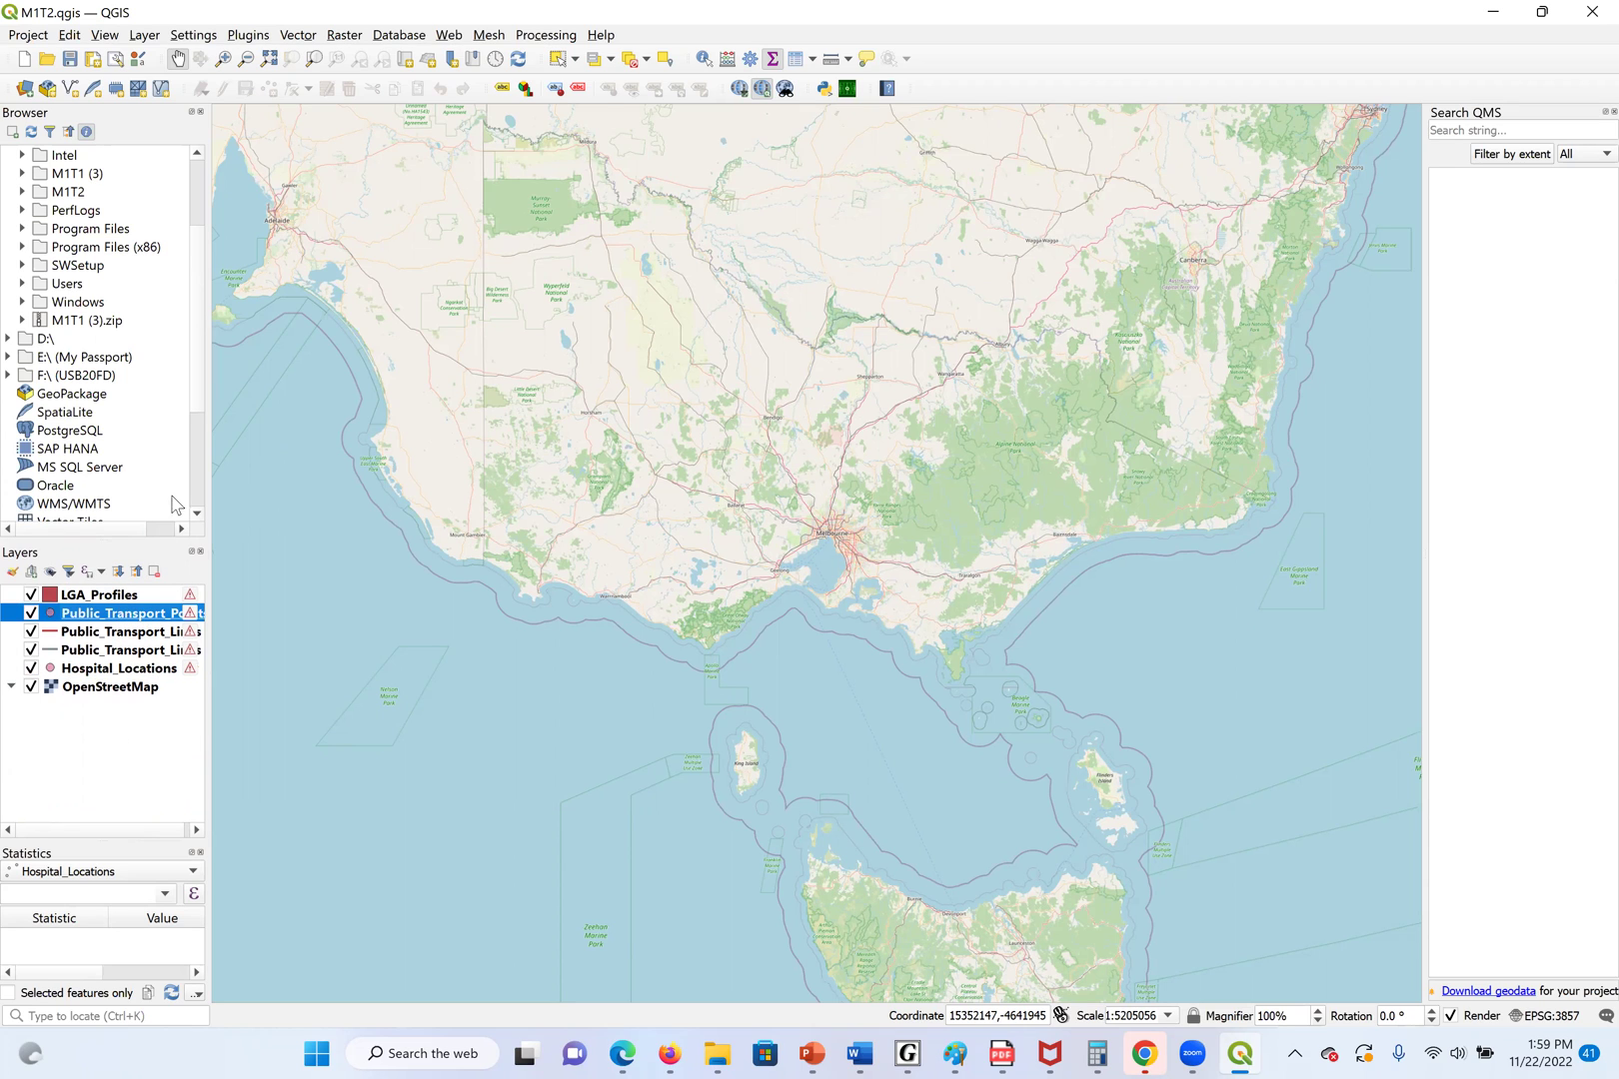
{"action": "scroll", "coordinate": [197, 476], "scroll_direction": "down", "scroll_amount": 3}
{"action": "left_click", "coordinate": [170, 448]}
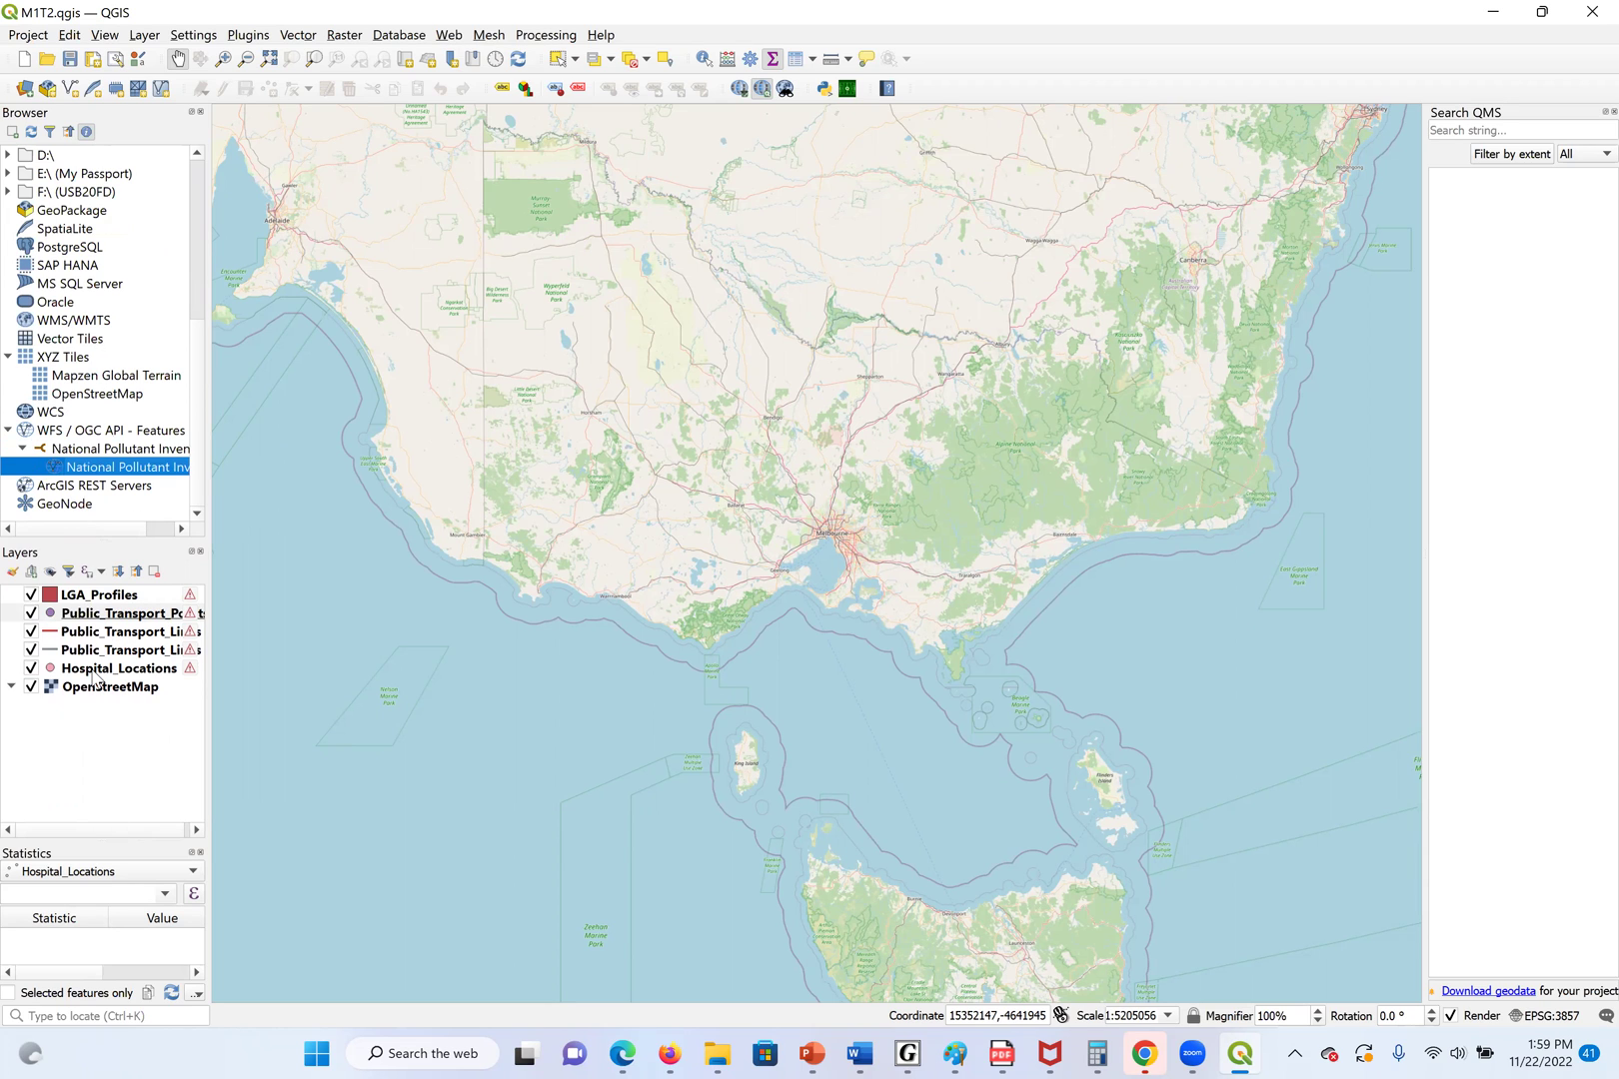
{"action": "mouse_move", "coordinate": [97, 681]}
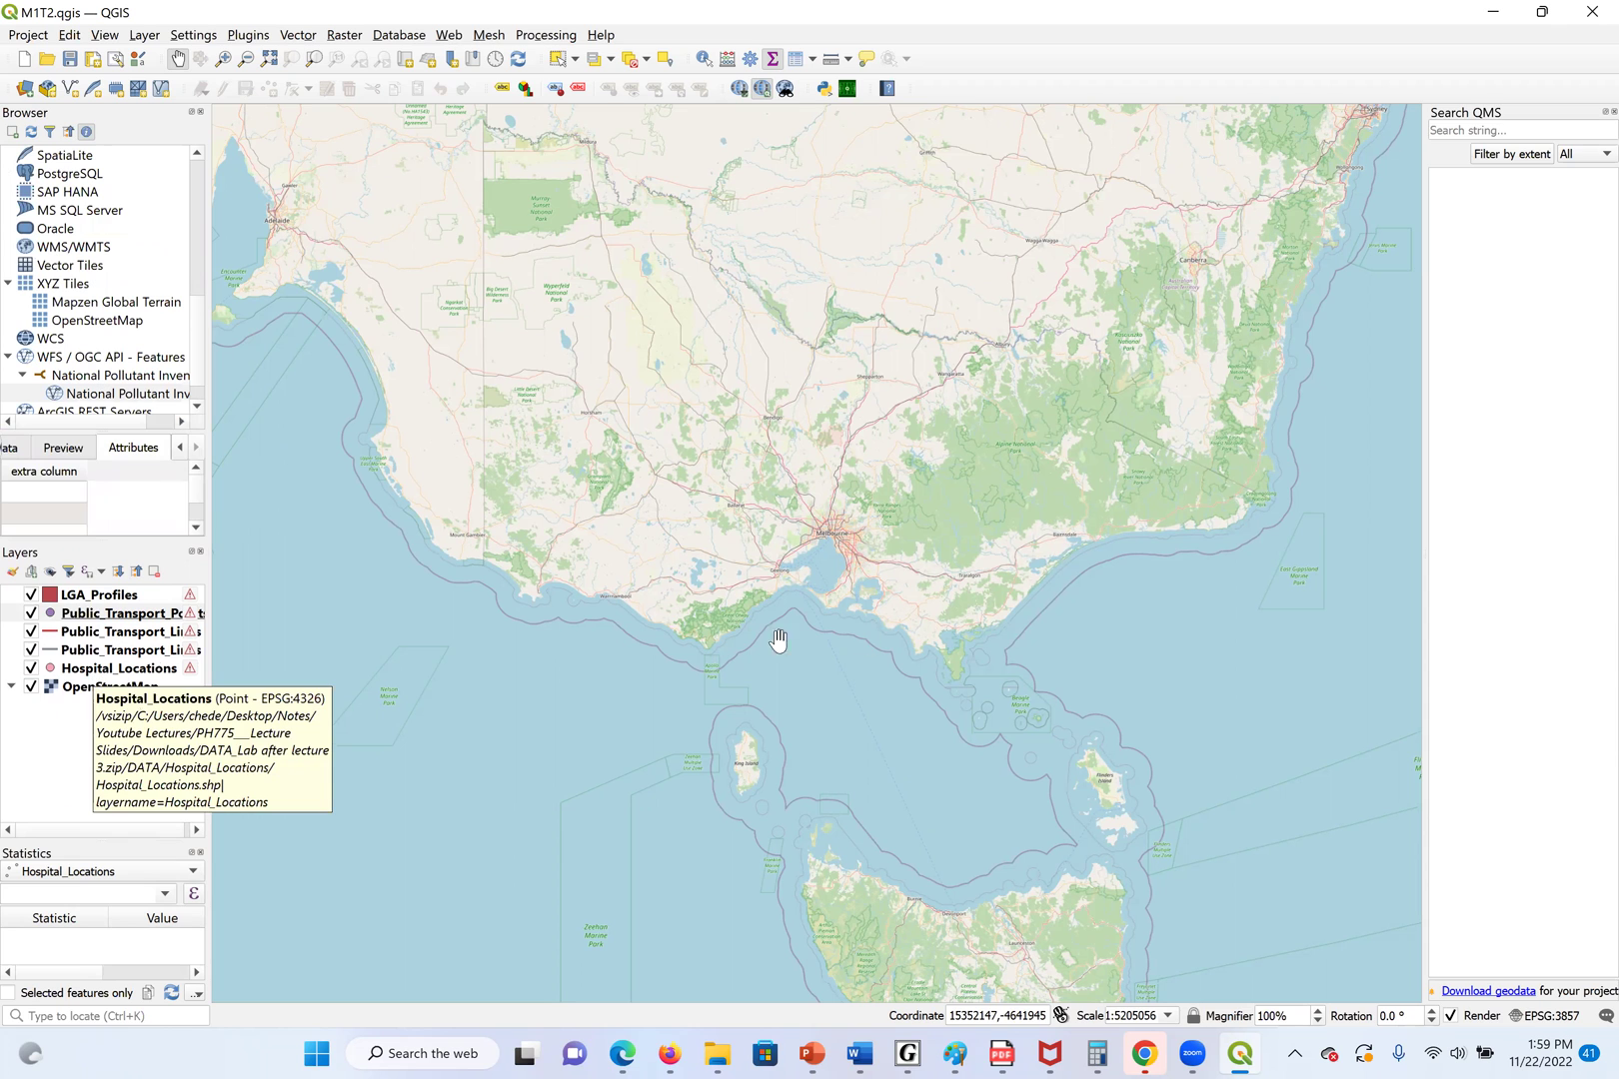
Check the export instructions in M1T3.pdf, then add the National Pollutant Inventory layer from its WFS connection to the QGIS project layers
{"action": "left_click", "coordinate": [623, 1054]}
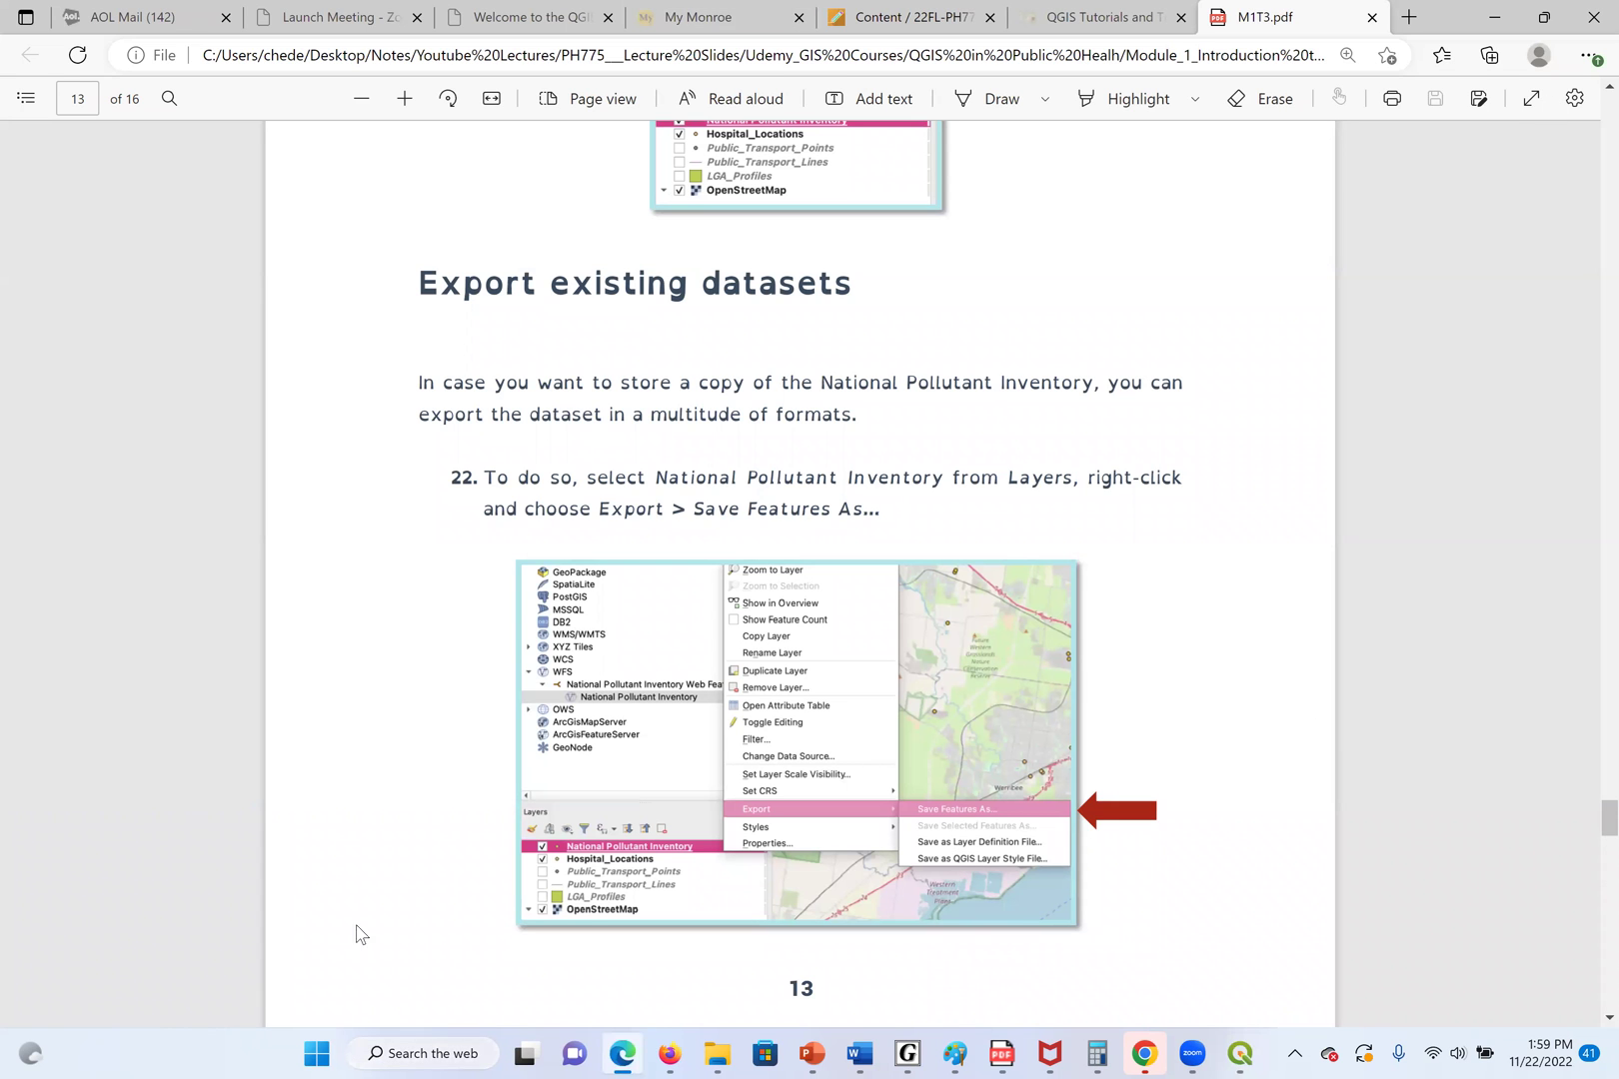
{"action": "left_click", "coordinate": [1240, 1053]}
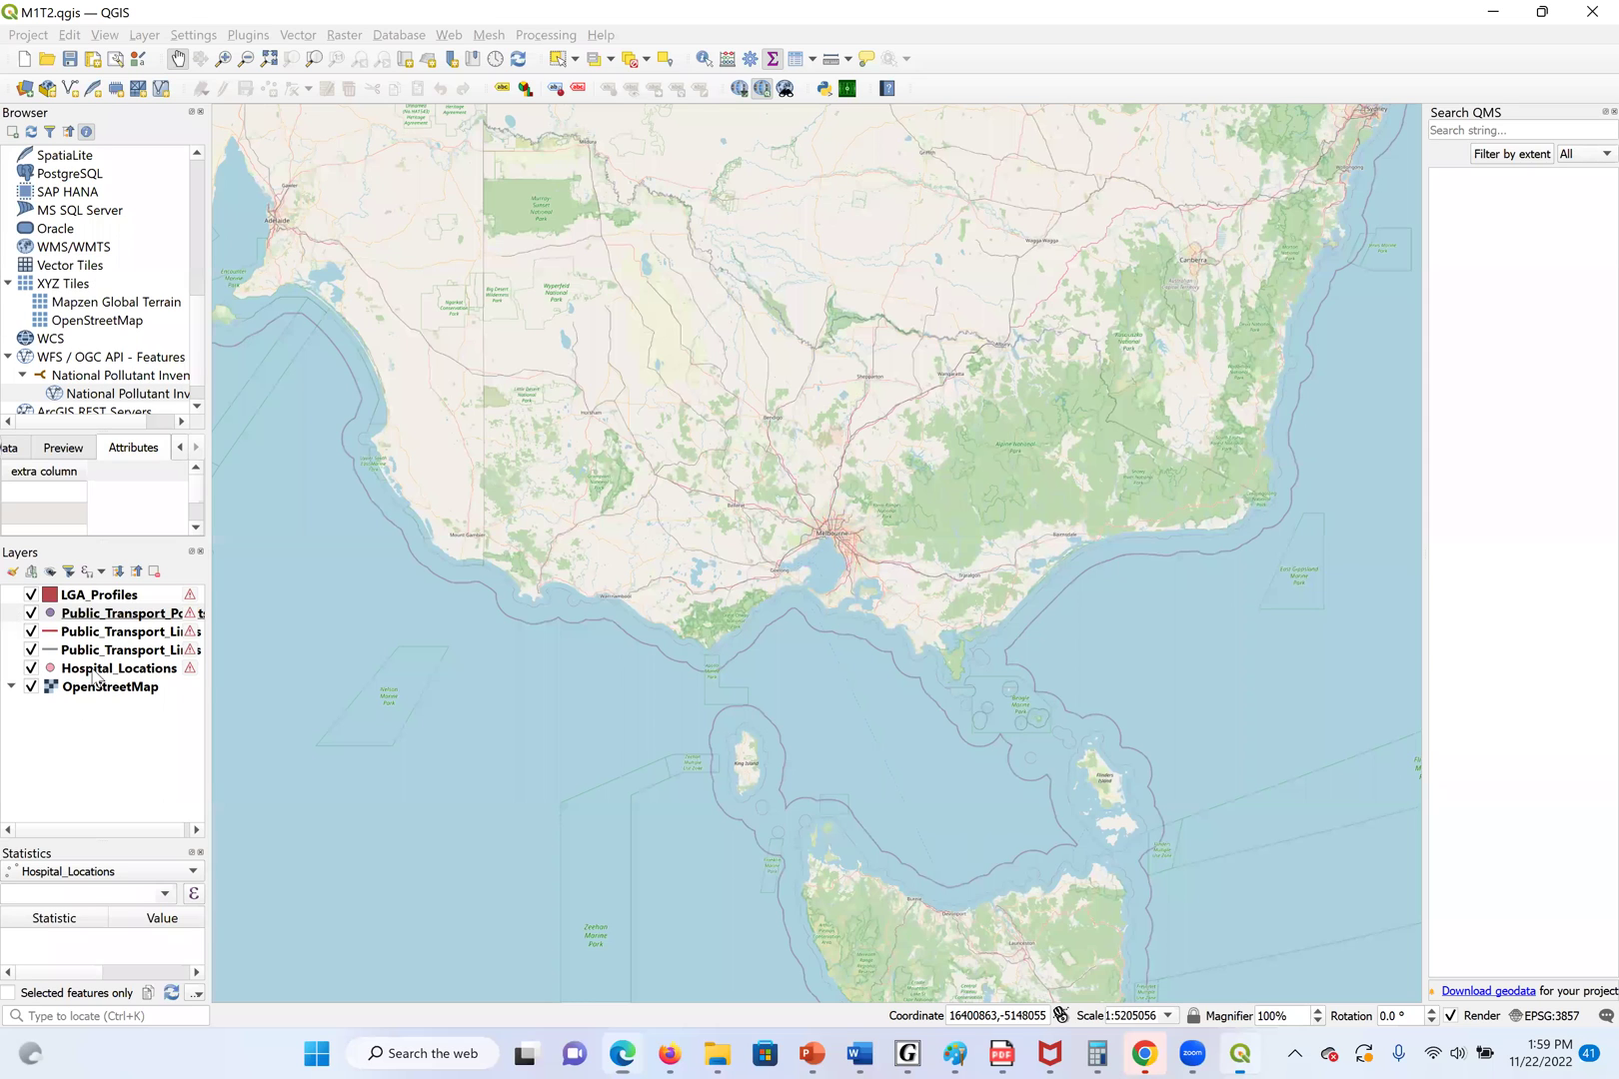
{"action": "left_click", "coordinate": [108, 376]}
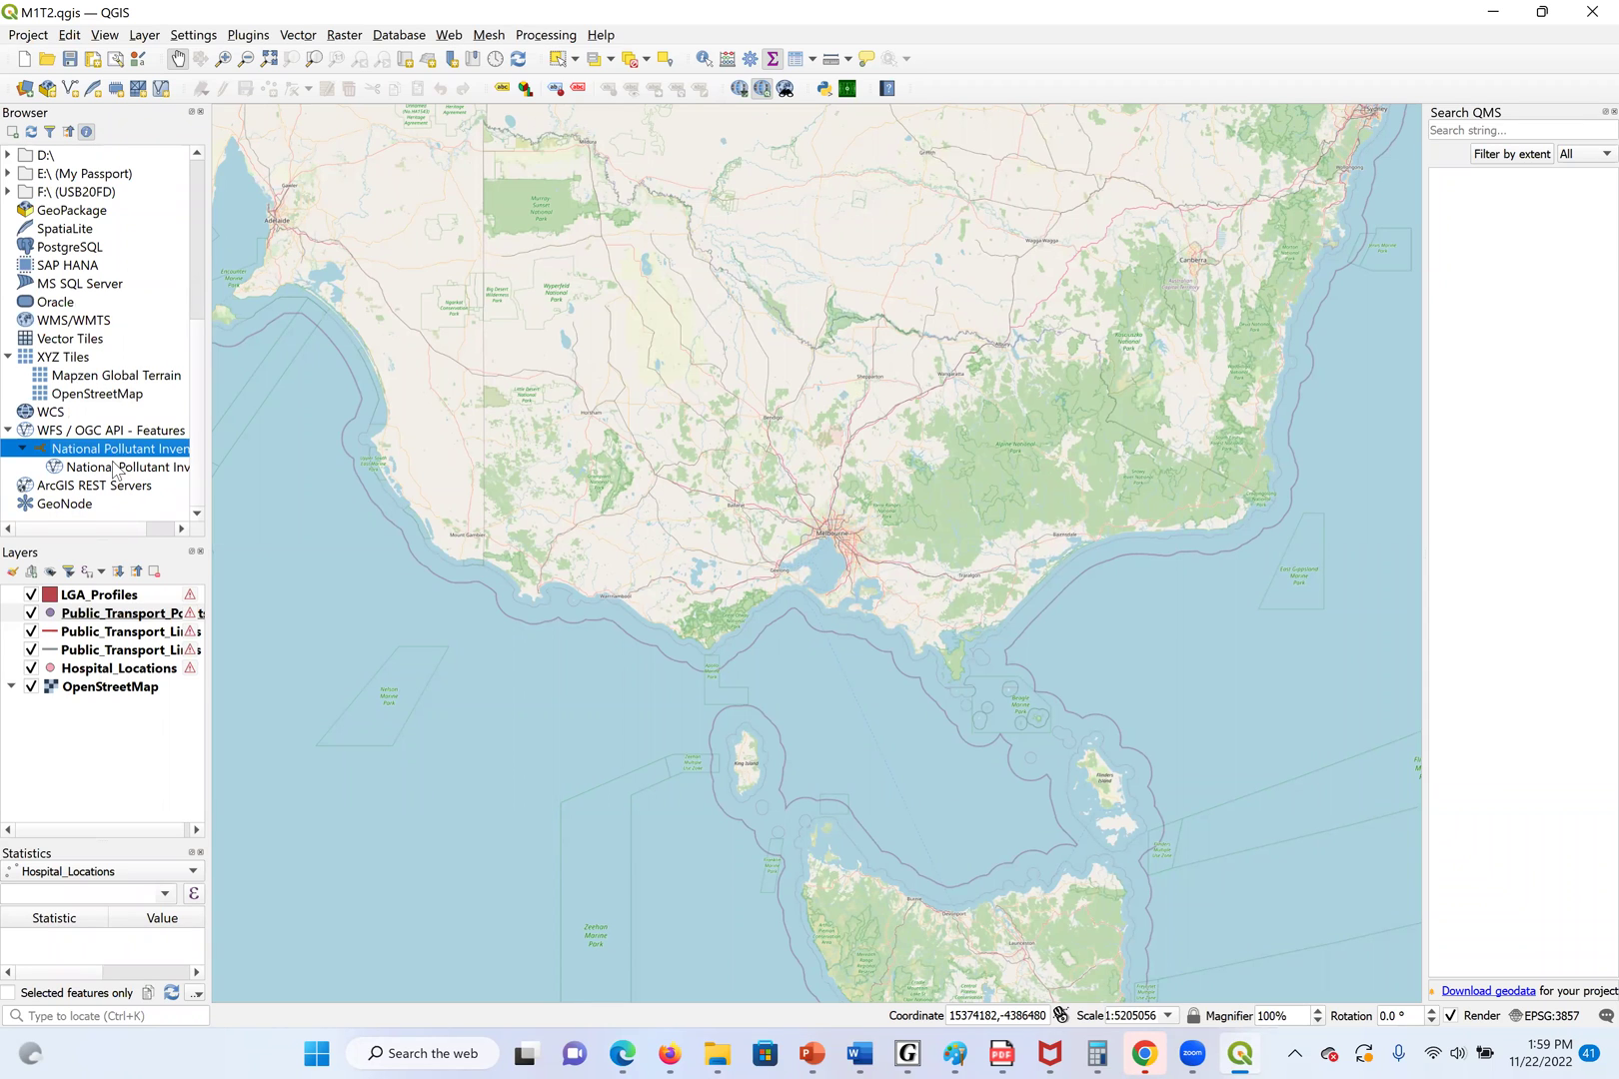
{"action": "left_click", "coordinate": [133, 485]}
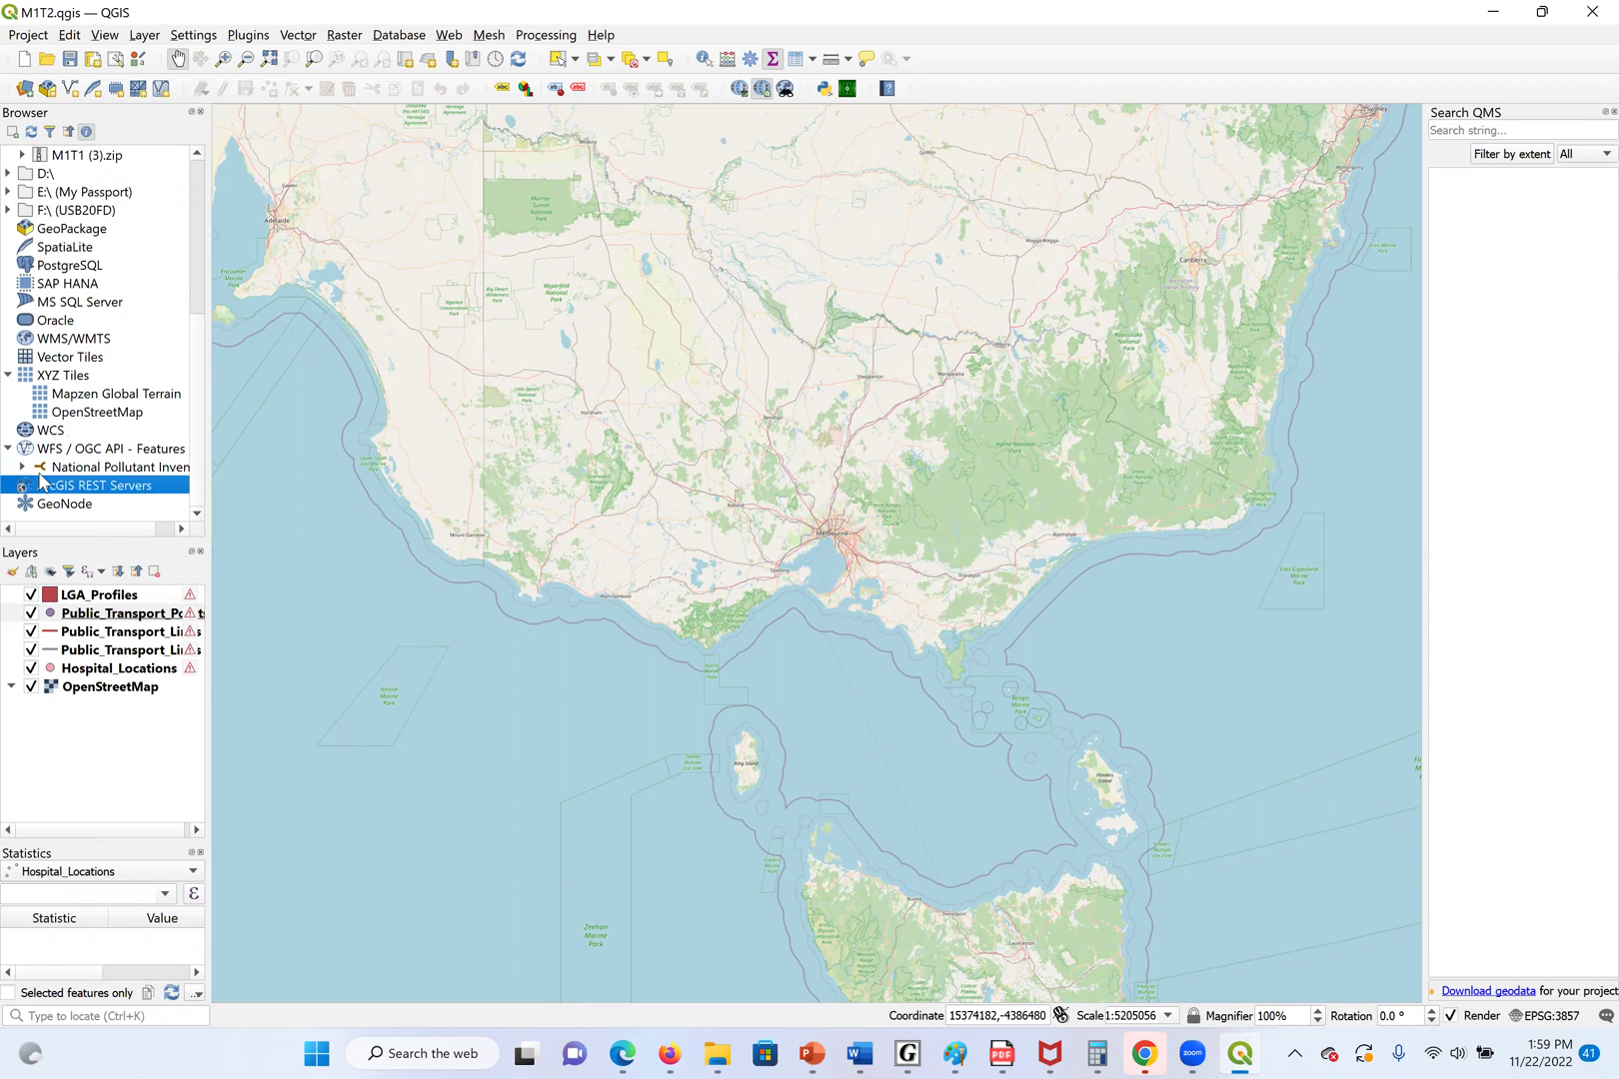
{"action": "left_click", "coordinate": [23, 469]}
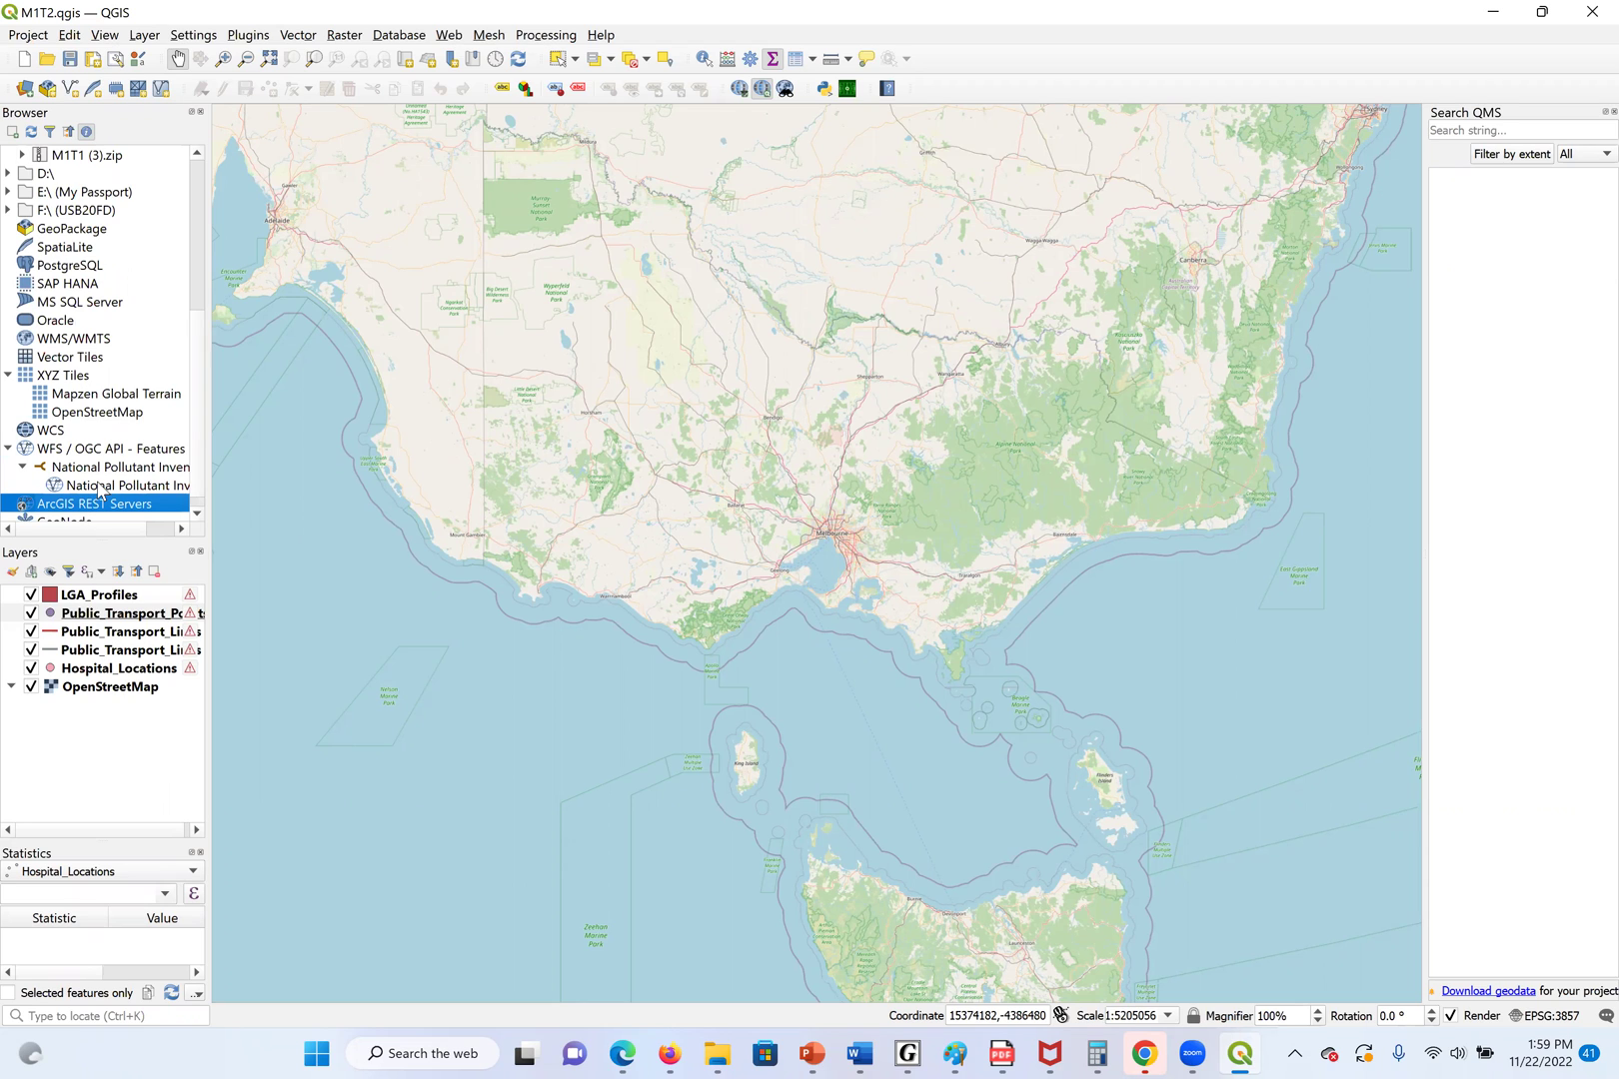
{"action": "left_click", "coordinate": [93, 486]}
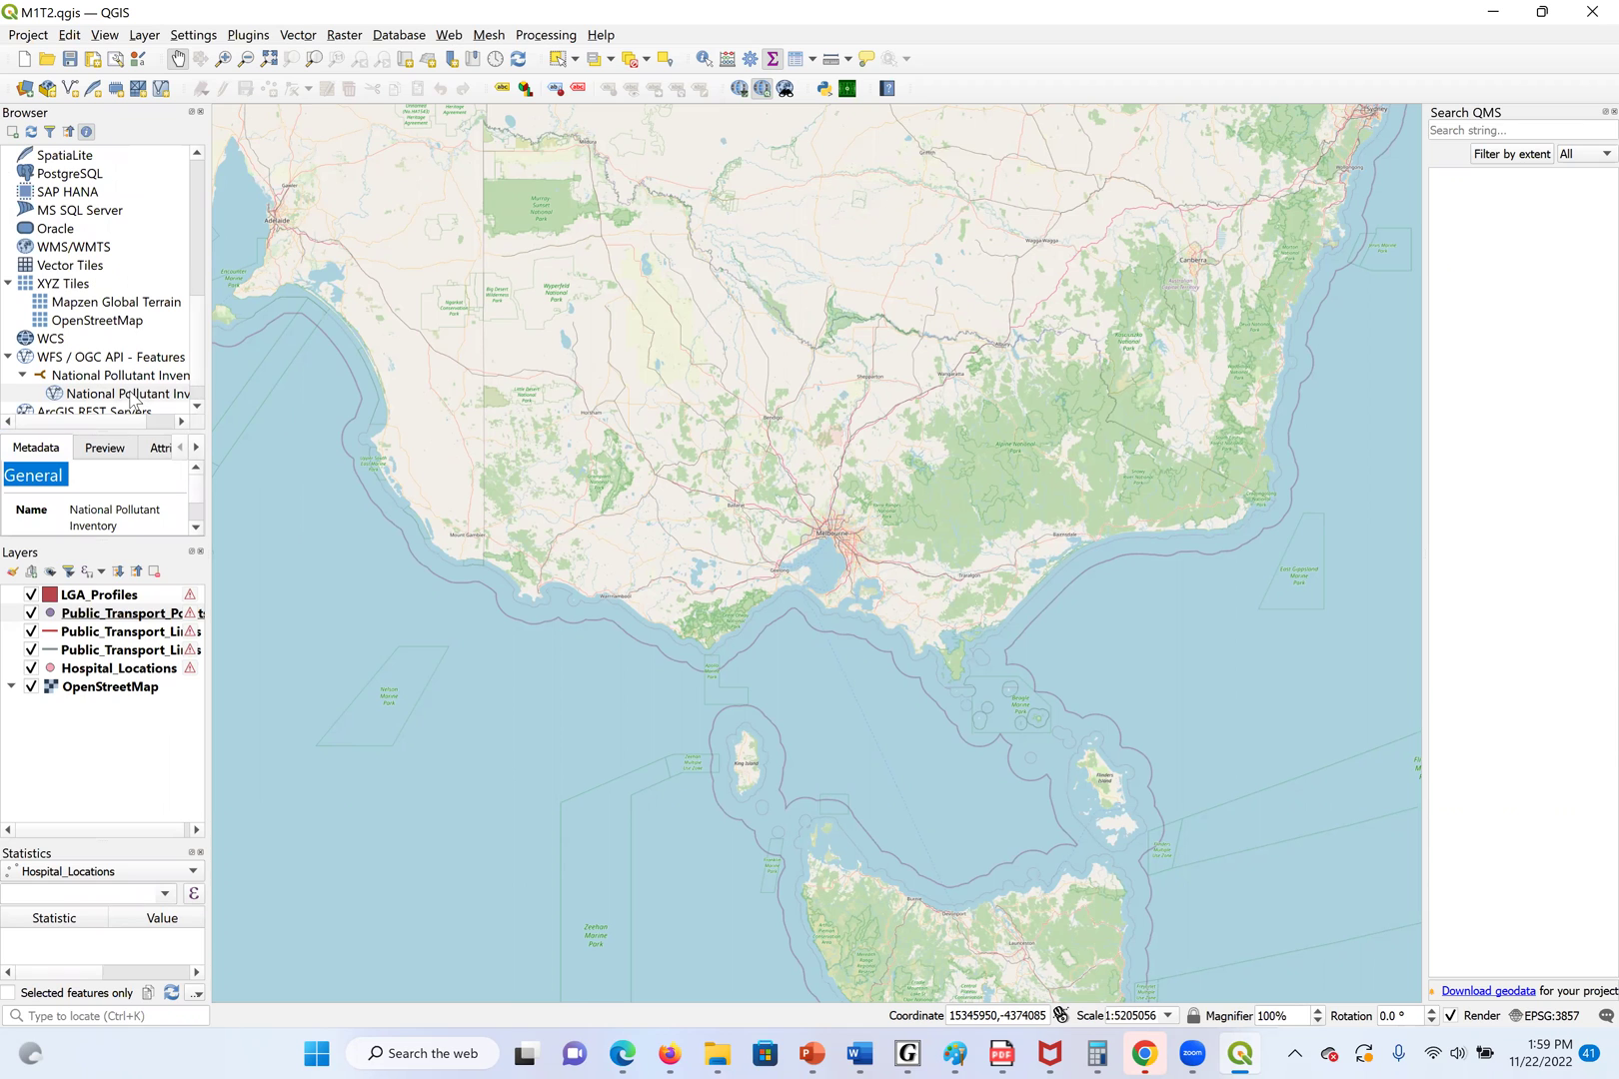
{"action": "left_click", "coordinate": [131, 396]}
{"action": "double_click", "coordinate": [131, 396]}
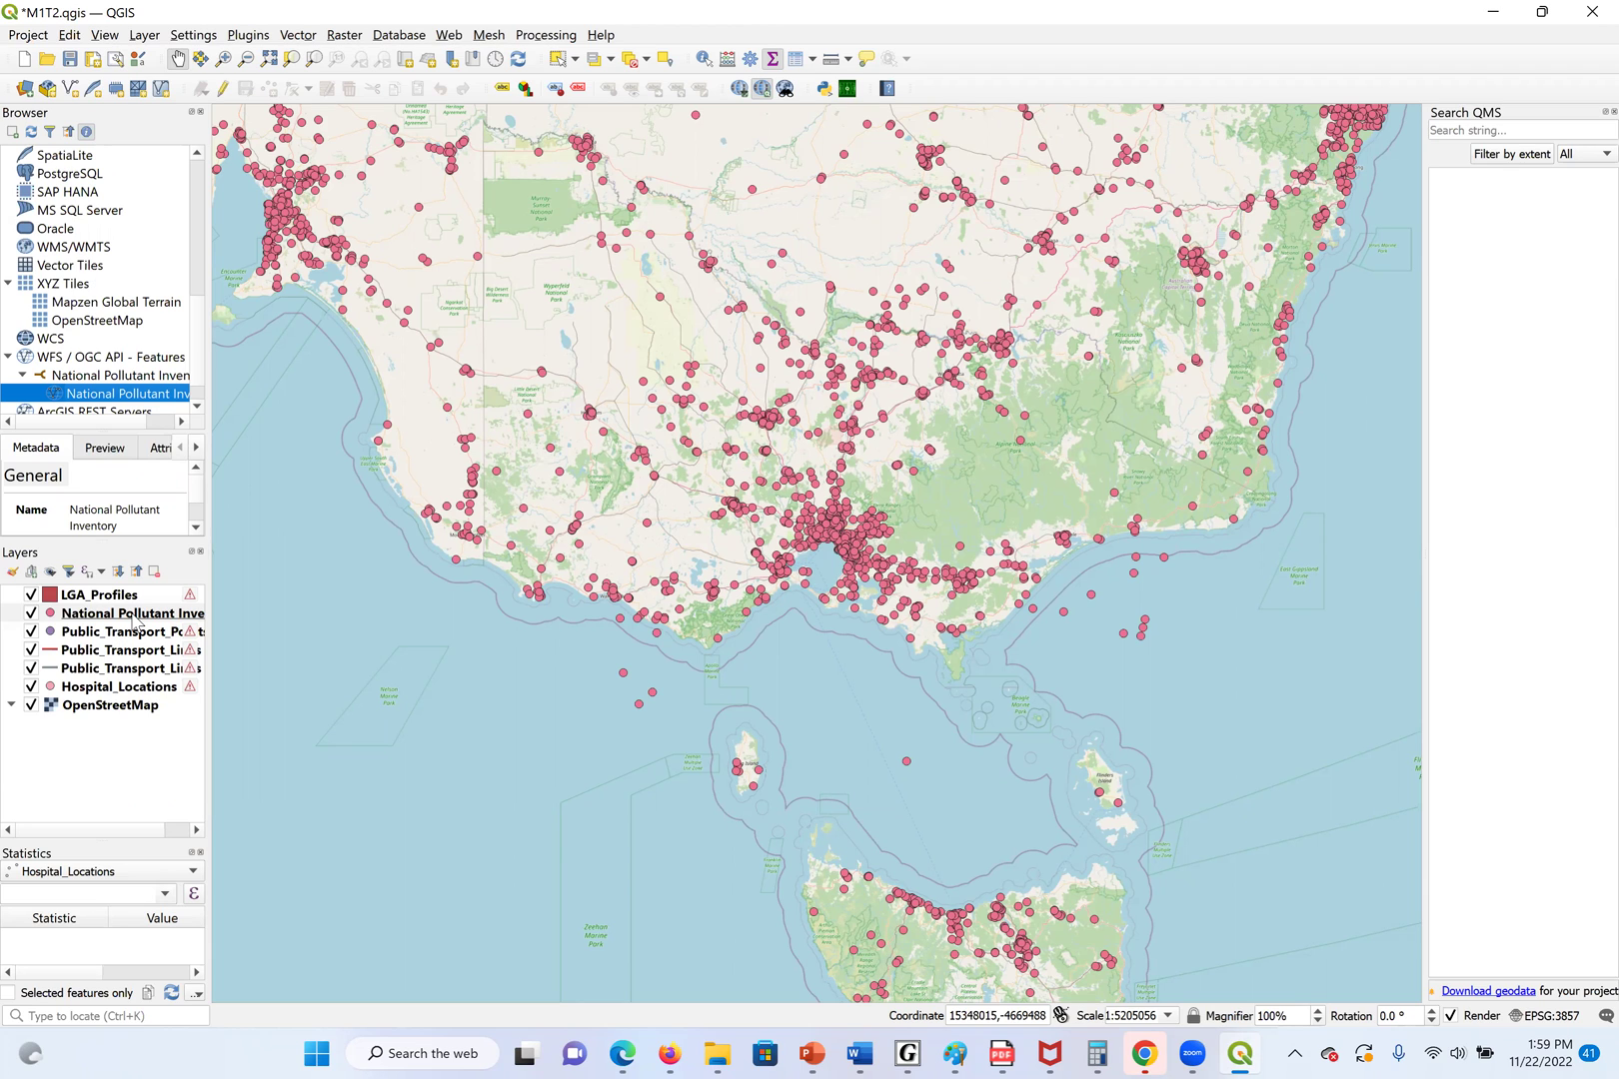
{"action": "left_click", "coordinate": [135, 617]}
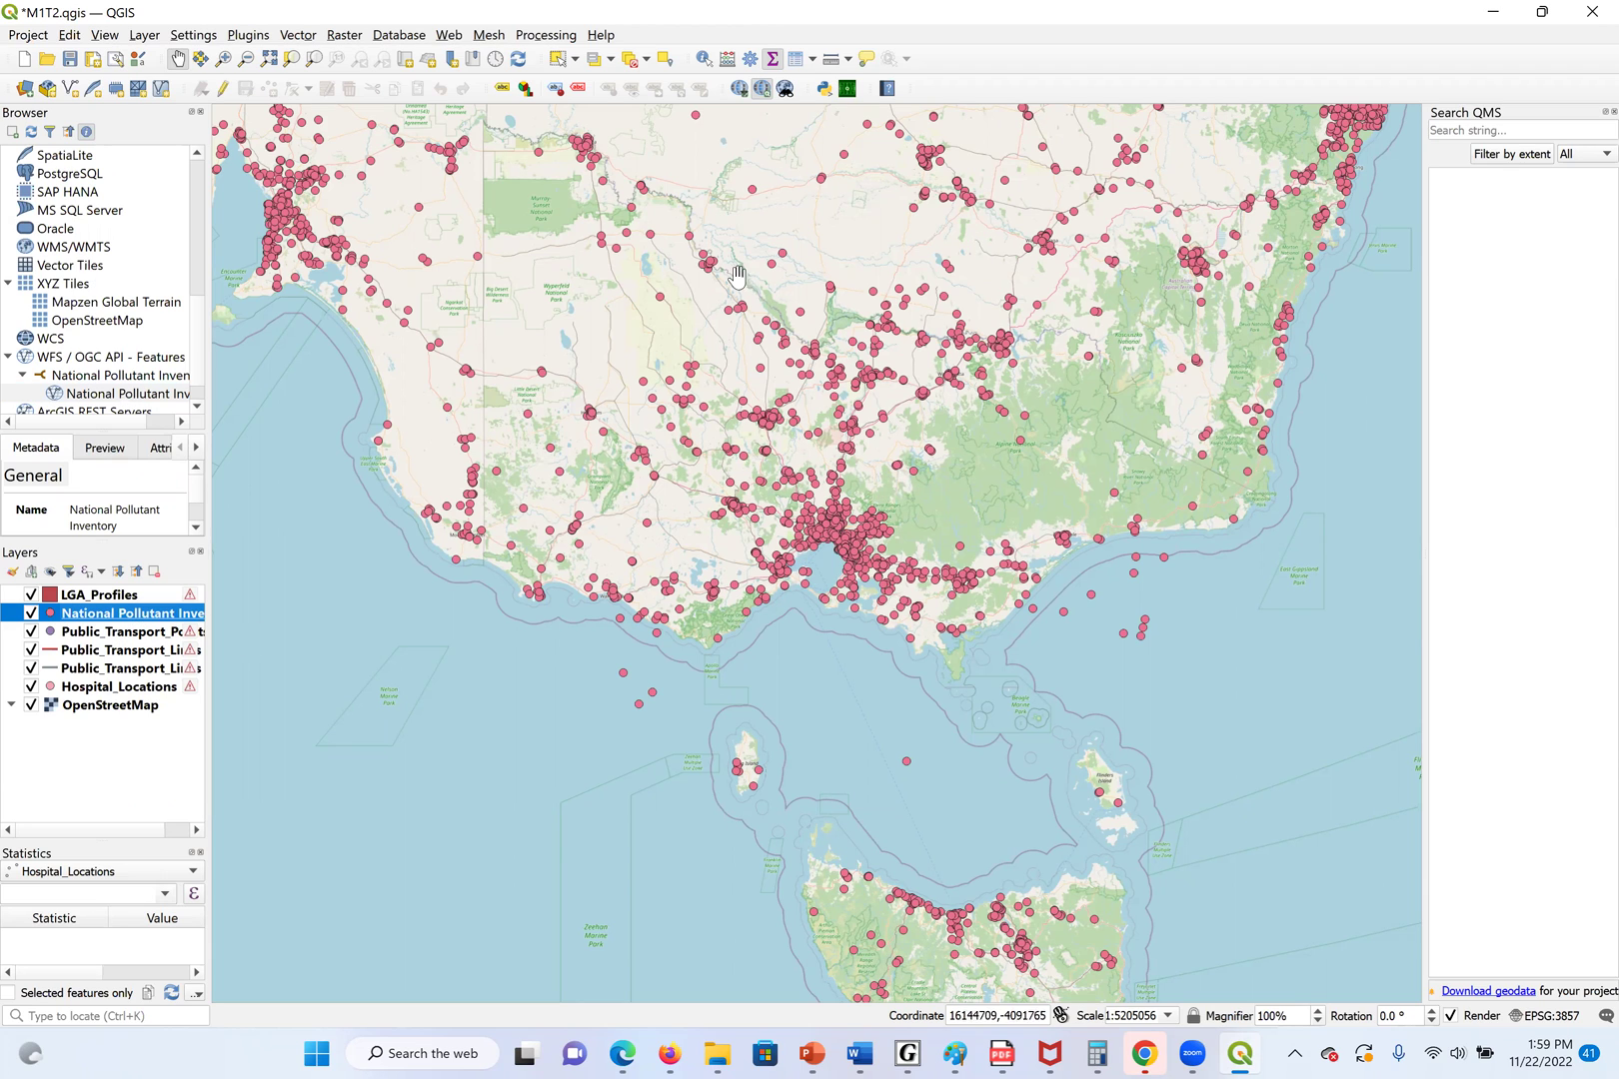
Switch to M1T3.pdf, review the WFS connection name and URL in step 19, and return to QGIS
{"action": "left_click", "coordinate": [624, 1055]}
{"action": "scroll", "coordinate": [929, 749], "scroll_direction": "up", "scroll_amount": 3}
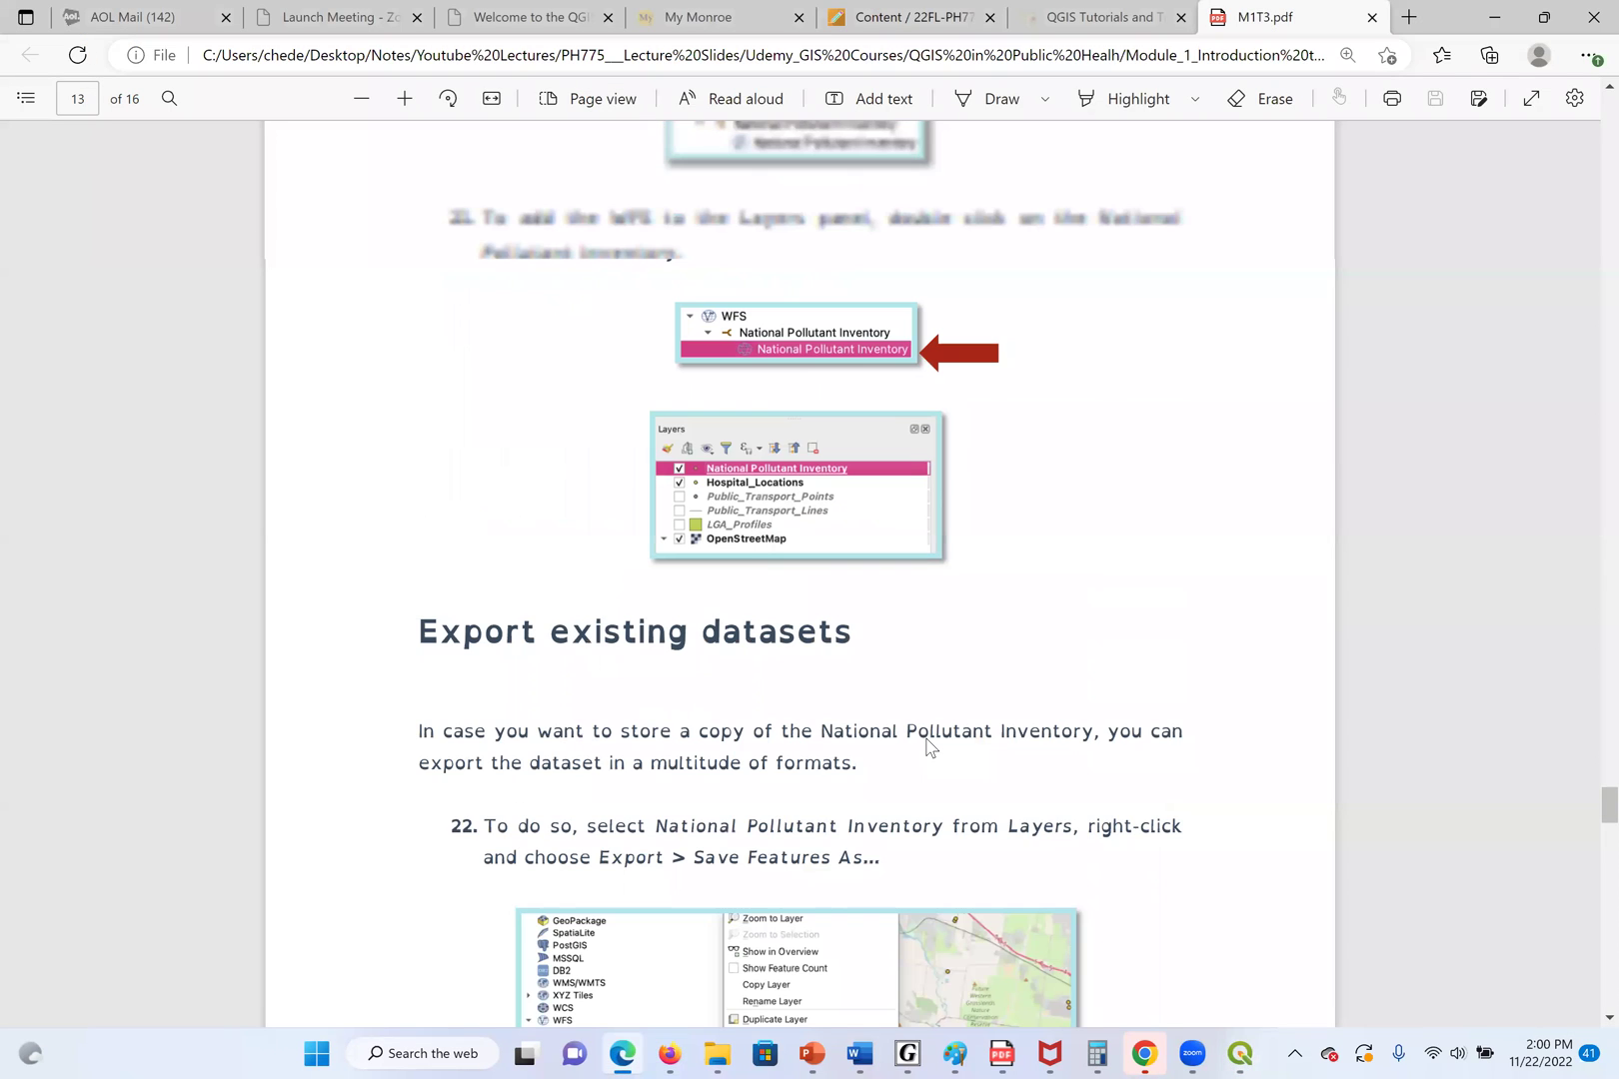
{"action": "scroll", "coordinate": [929, 748], "scroll_direction": "up", "scroll_amount": 10}
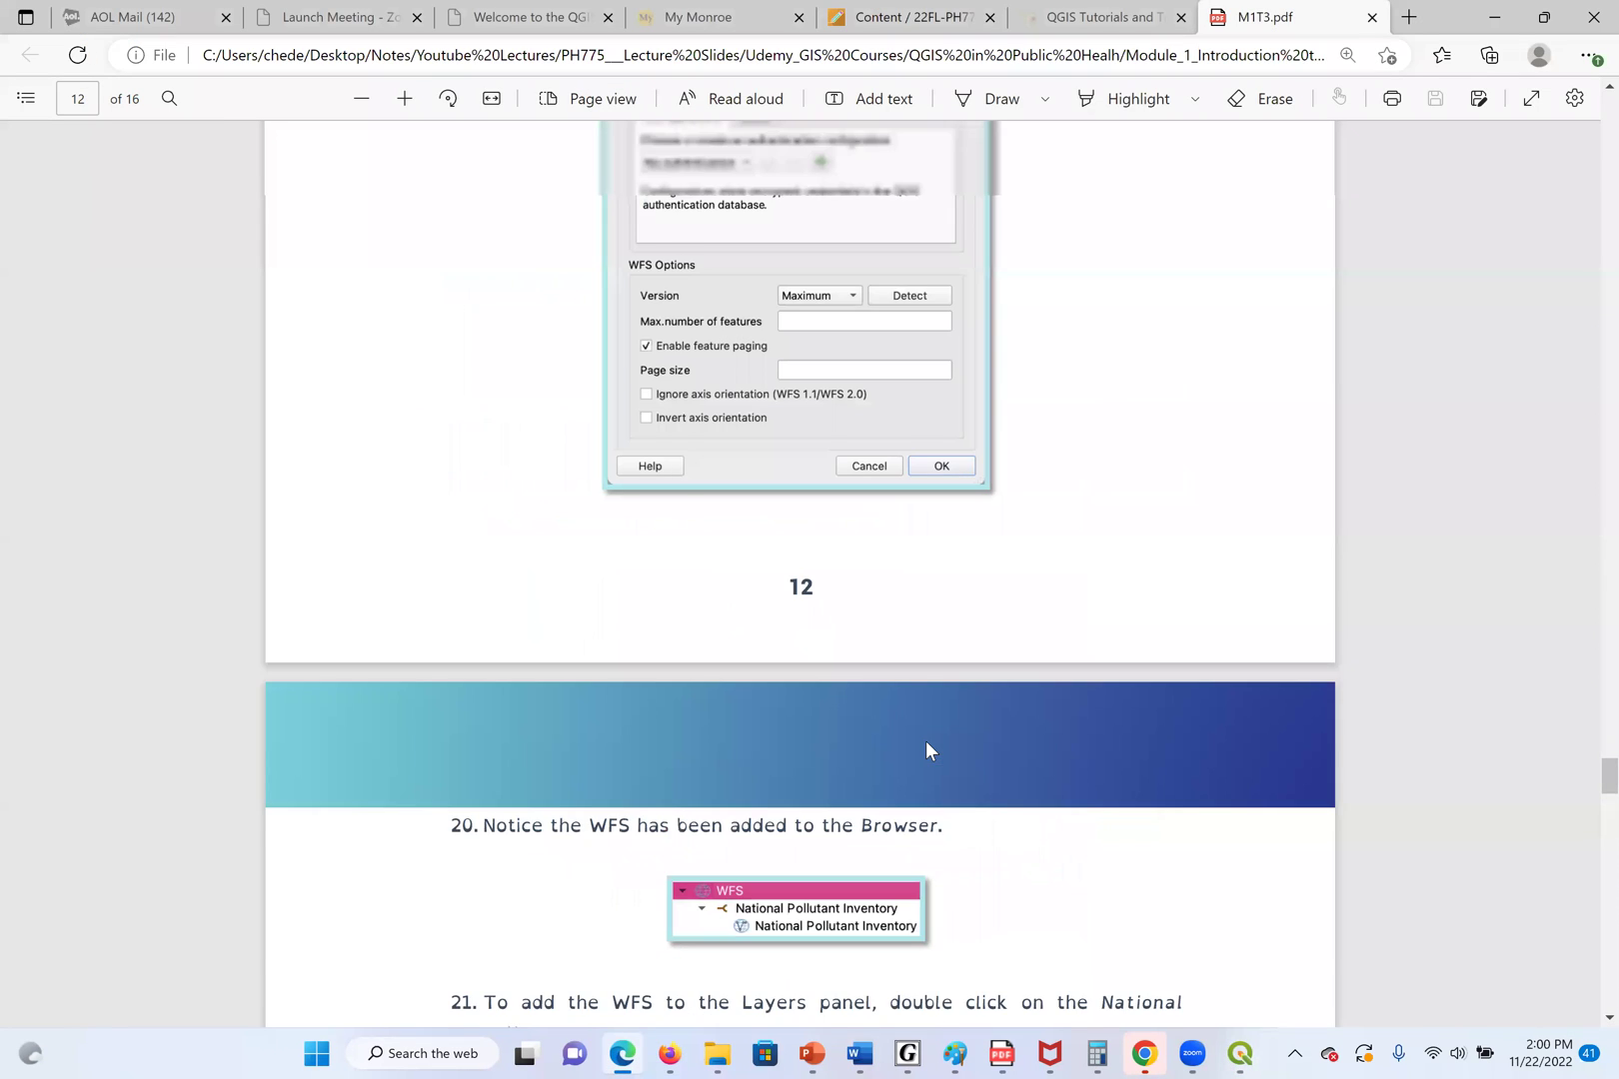
{"action": "scroll", "coordinate": [930, 751], "scroll_direction": "up", "scroll_amount": 2}
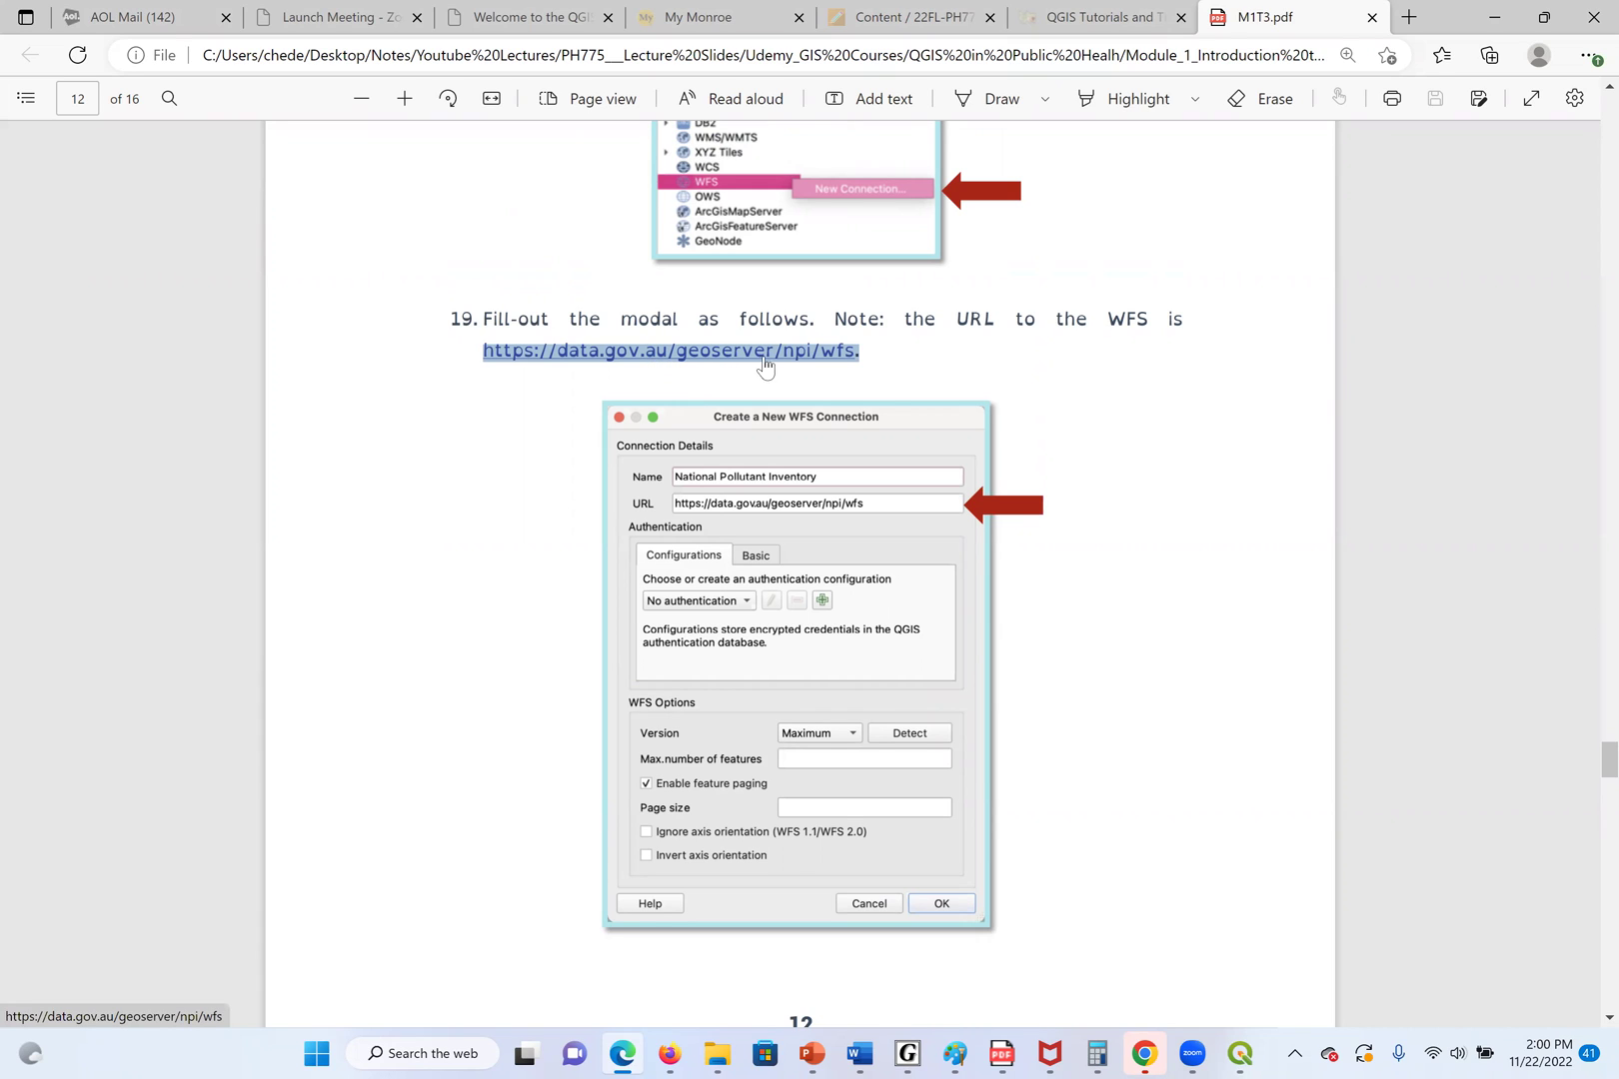
{"action": "left_click", "coordinate": [965, 358]}
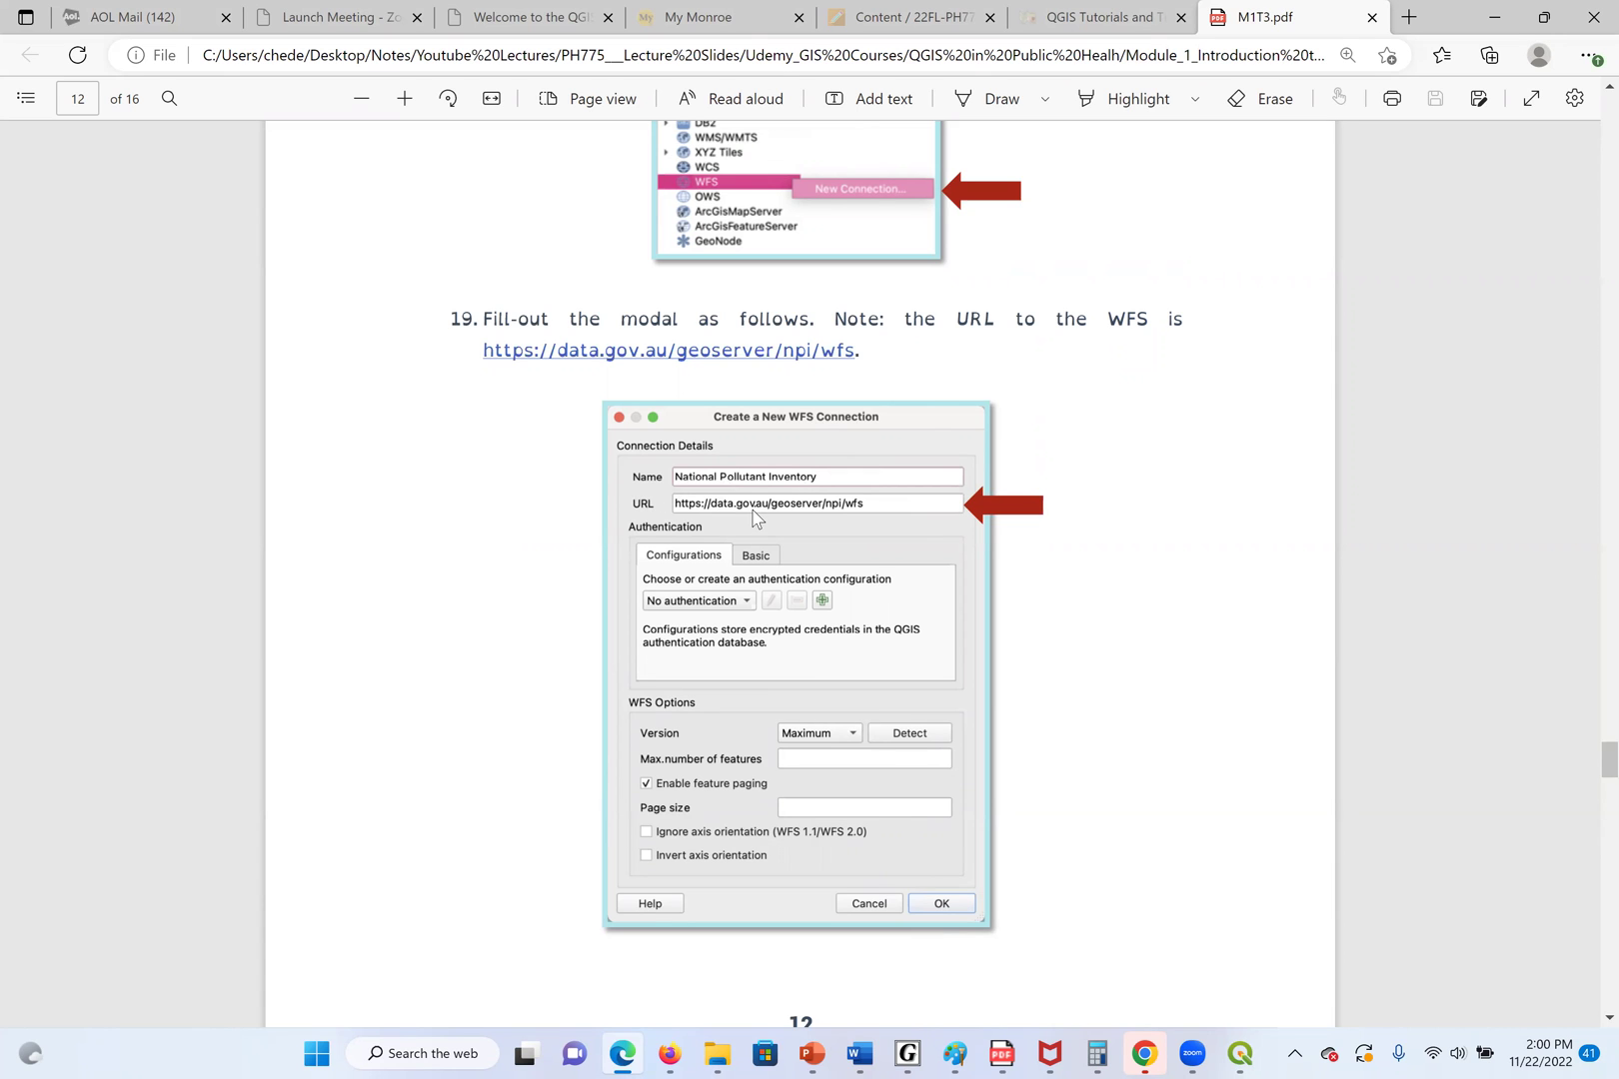
{"action": "left_click", "coordinate": [1240, 1053]}
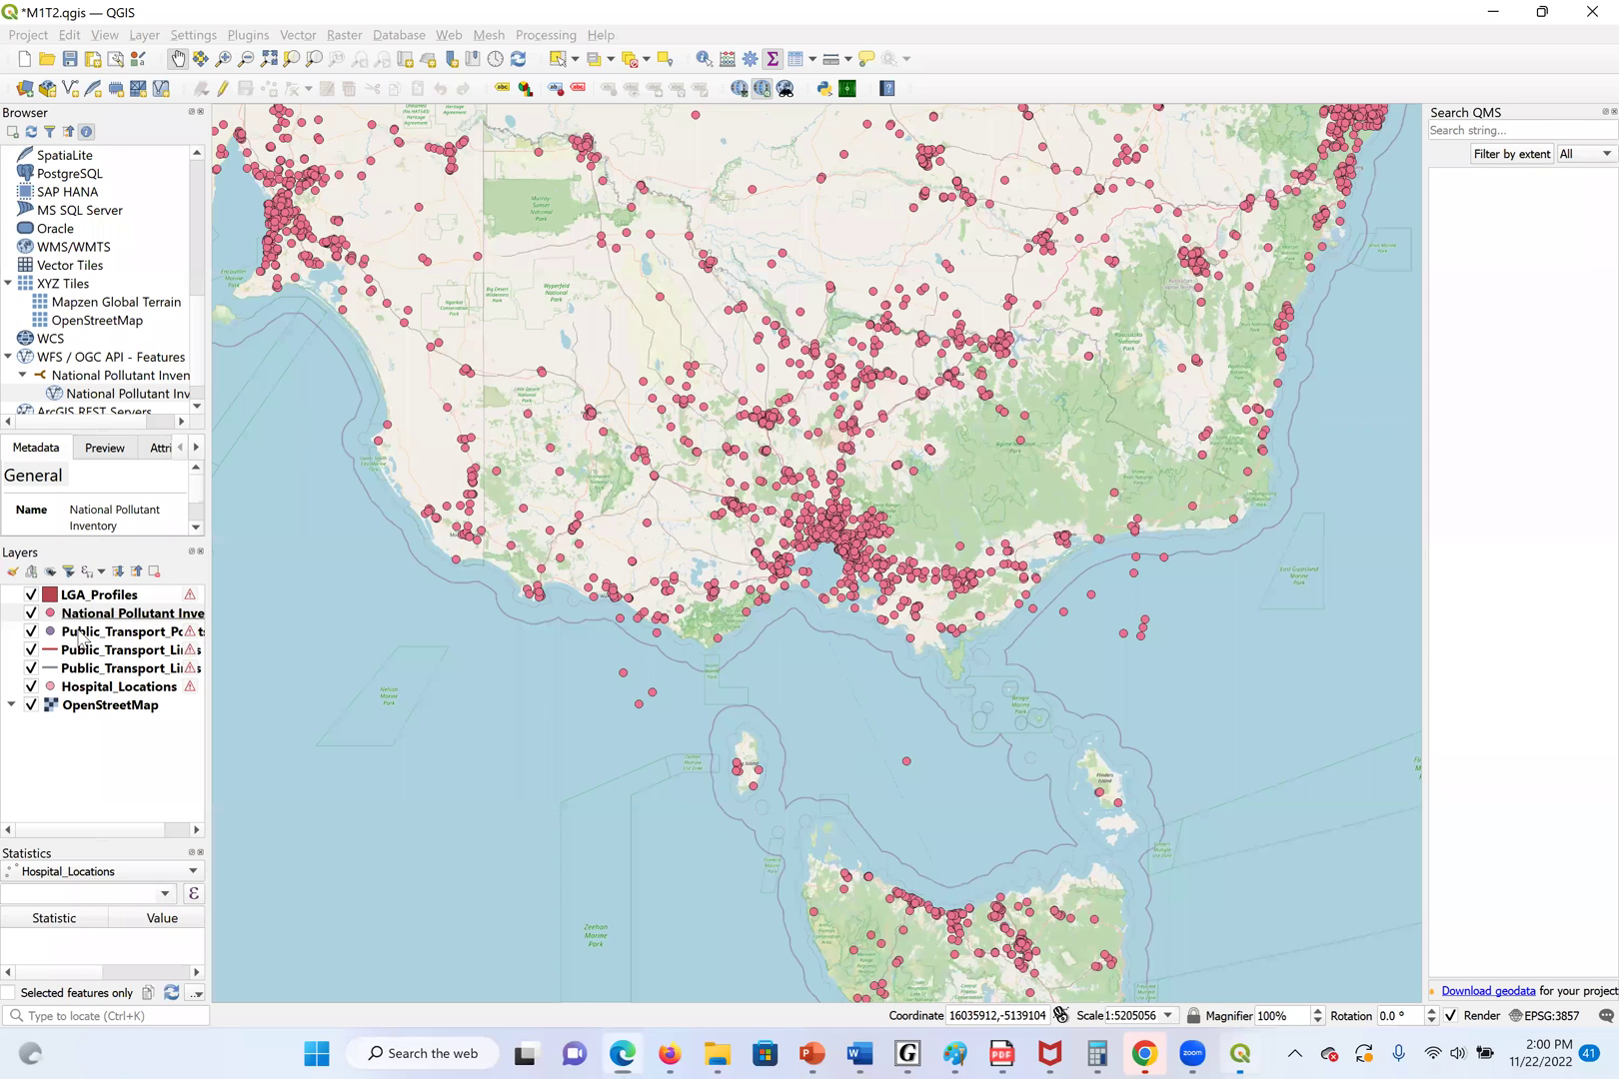
Hide the National Pollutant Inventory layer and show it again to compare the map with and without its points
{"action": "left_click", "coordinate": [30, 613]}
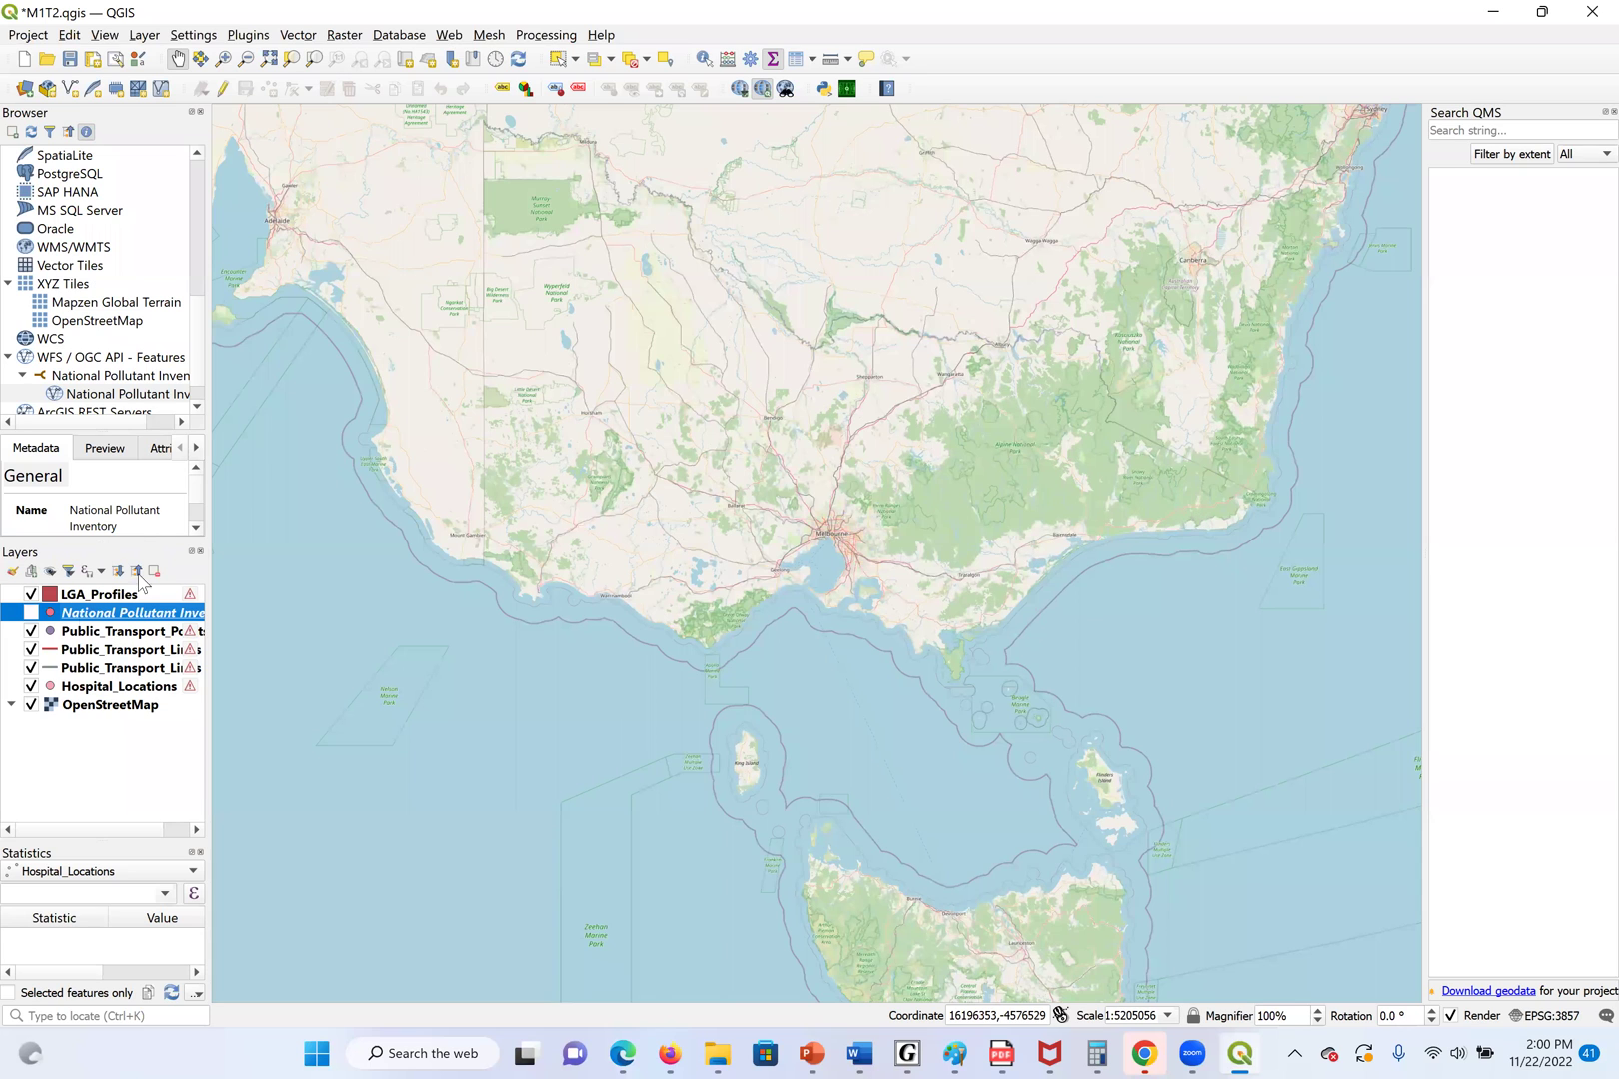
{"action": "left_click", "coordinate": [31, 613]}
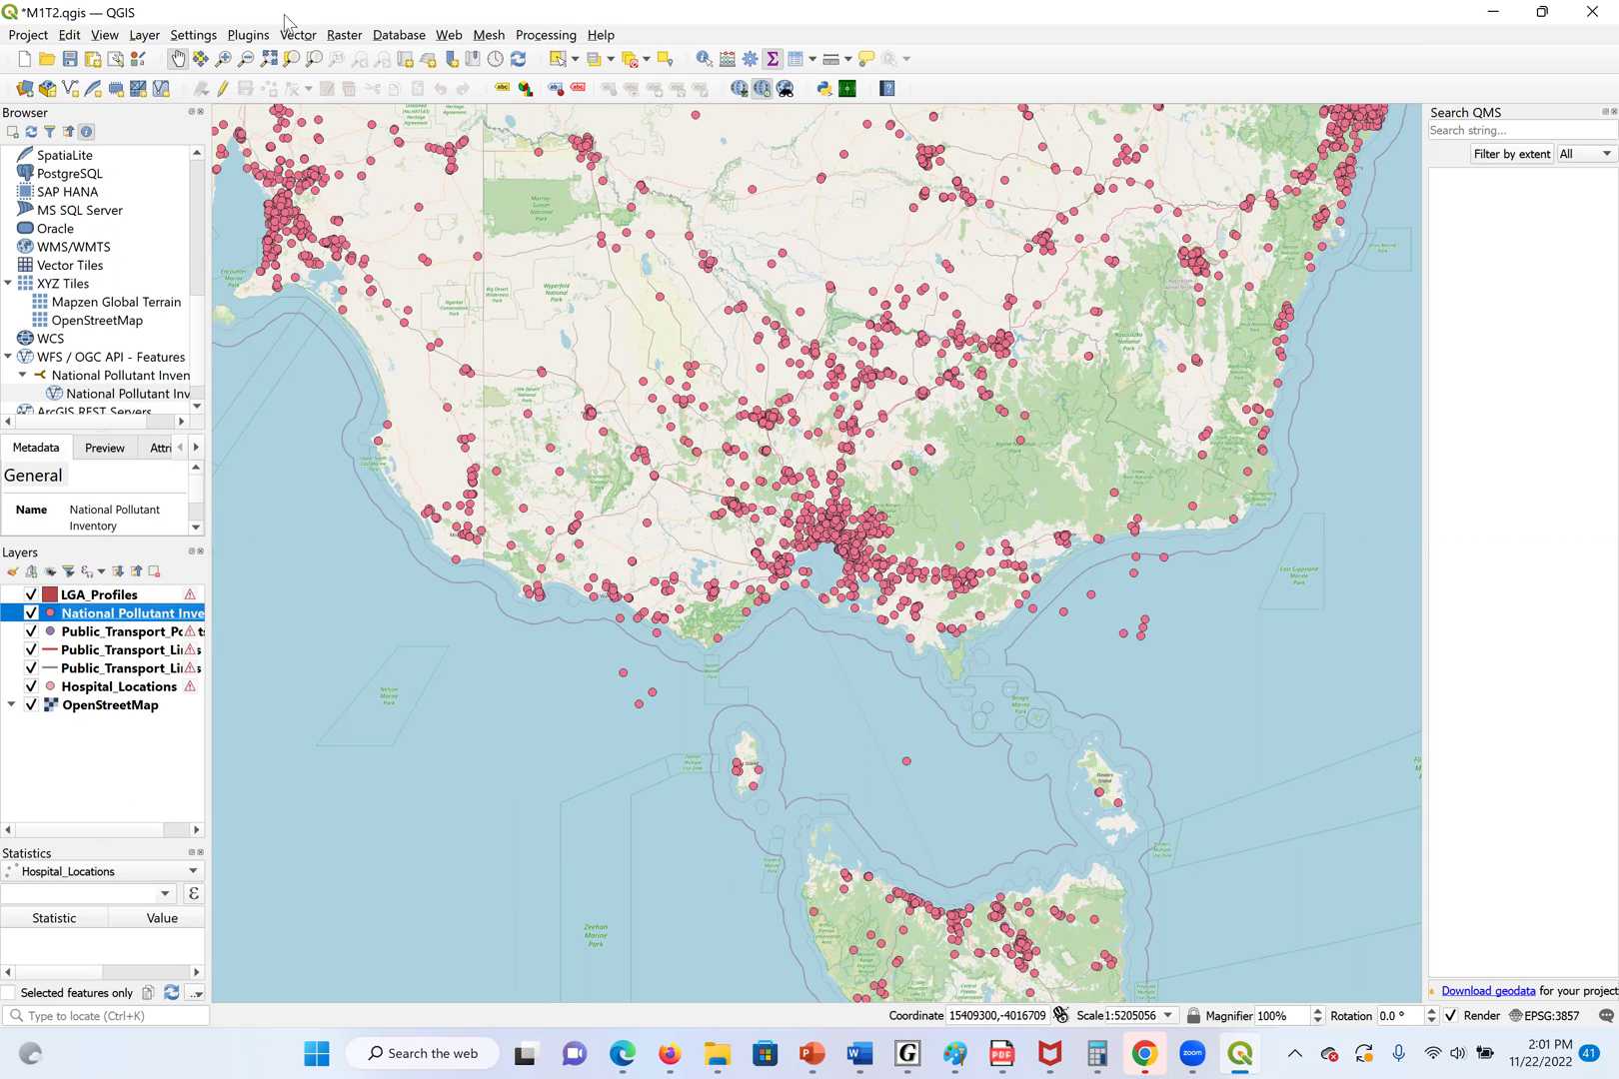
{"action": "left_click", "coordinate": [202, 229]}
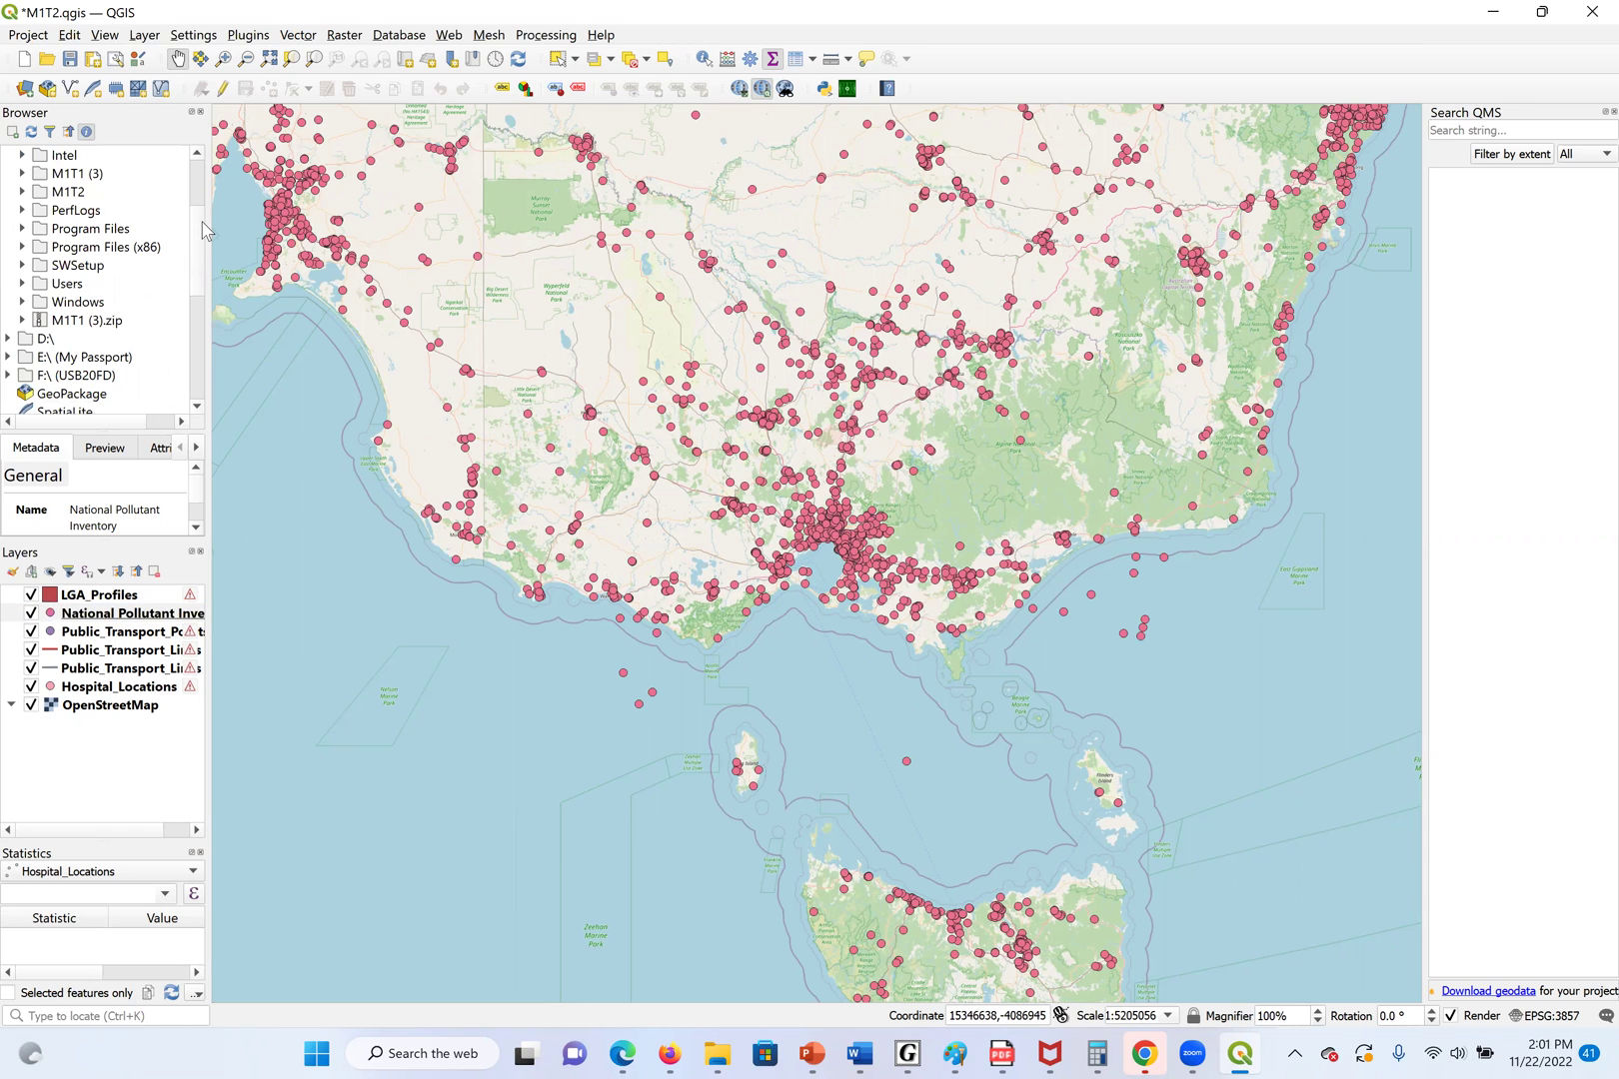
{"action": "left_click", "coordinate": [200, 362]}
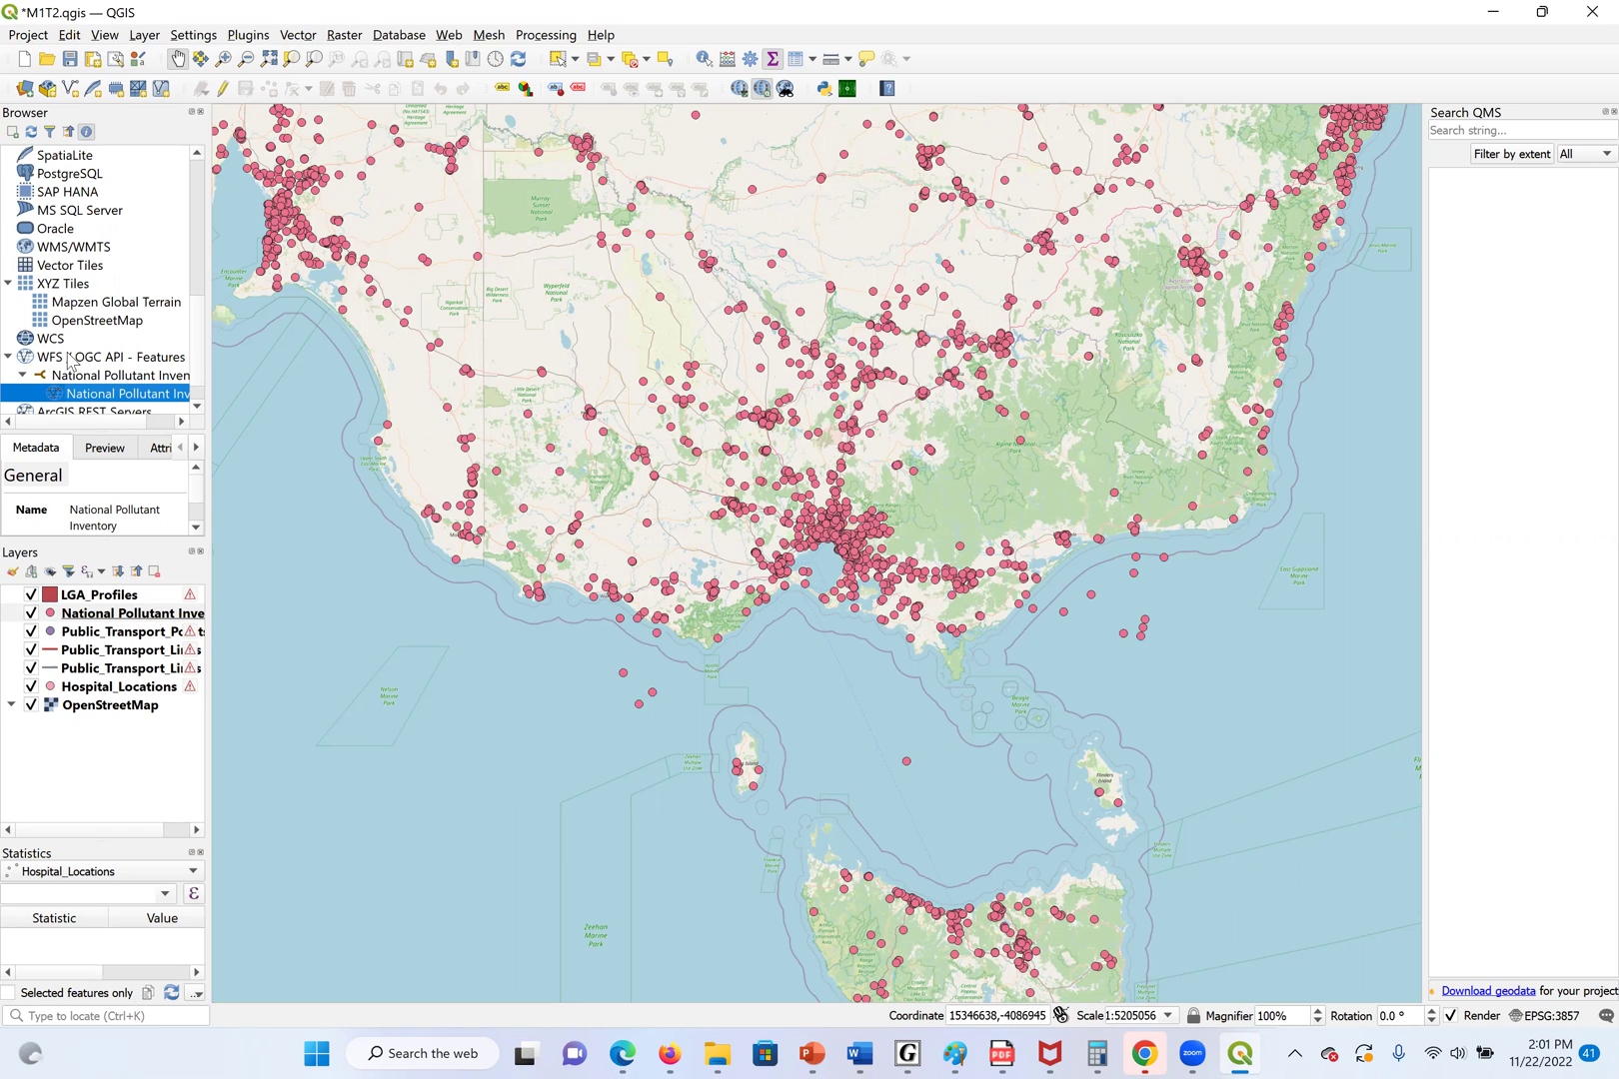
{"action": "left_click", "coordinate": [8, 357]}
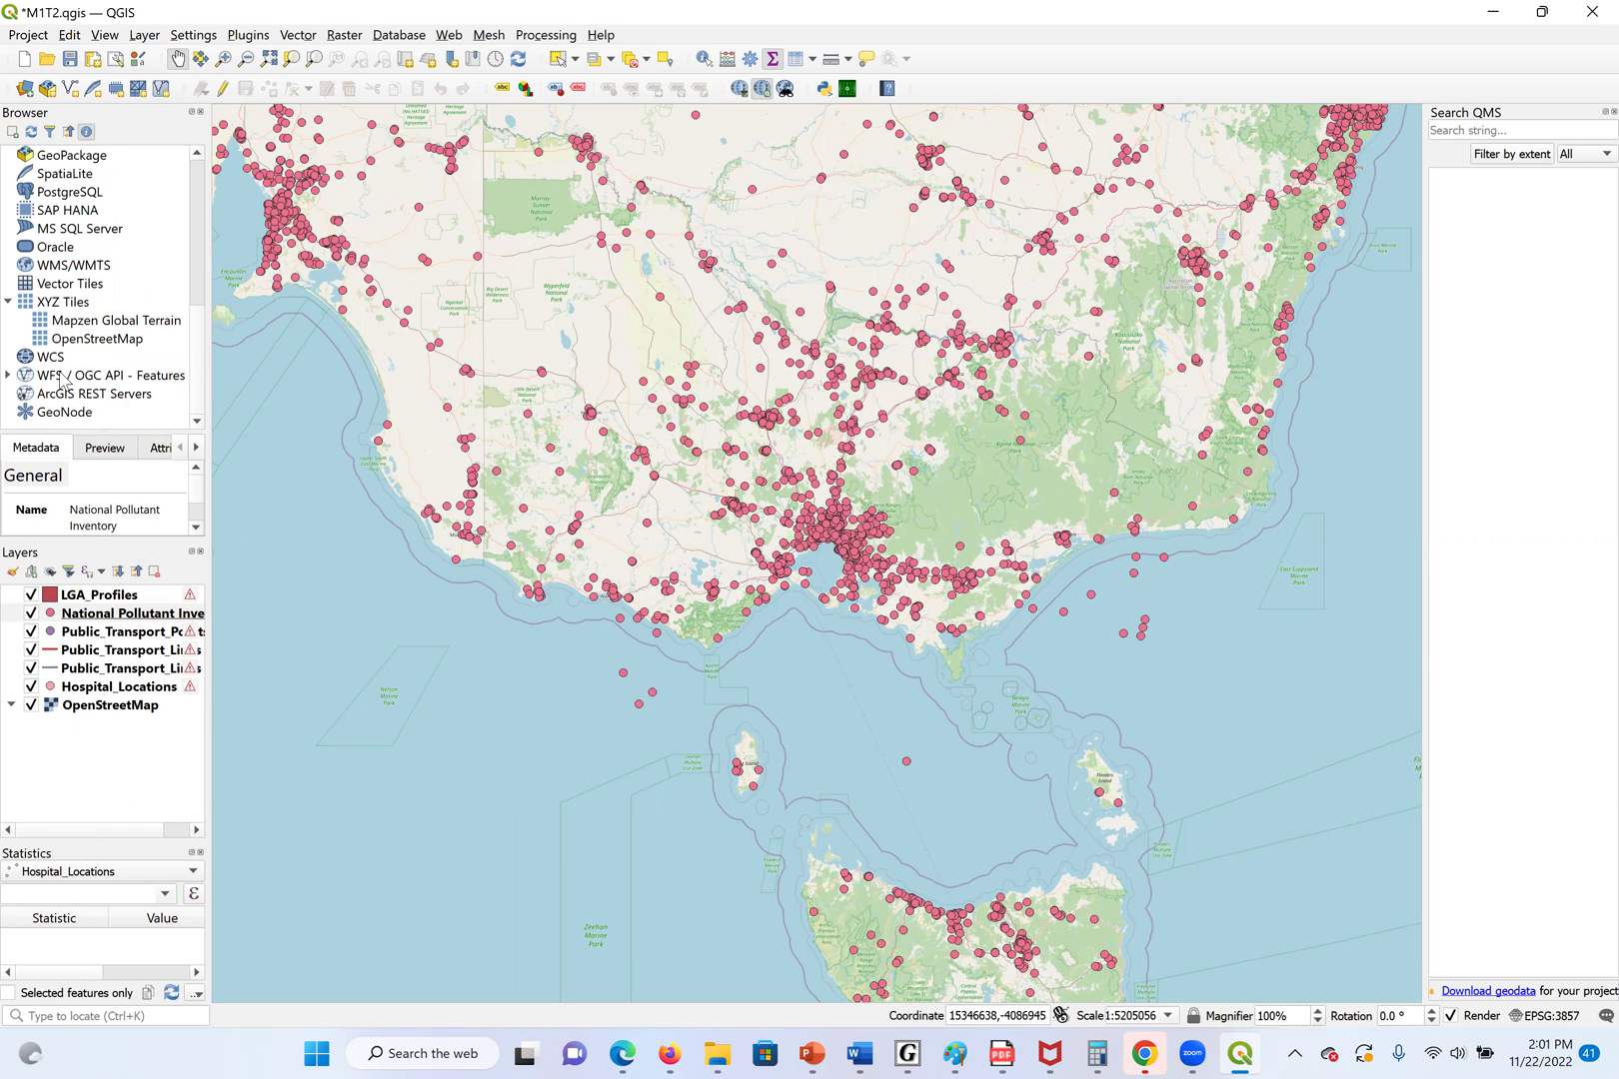
{"action": "left_click", "coordinate": [62, 380]}
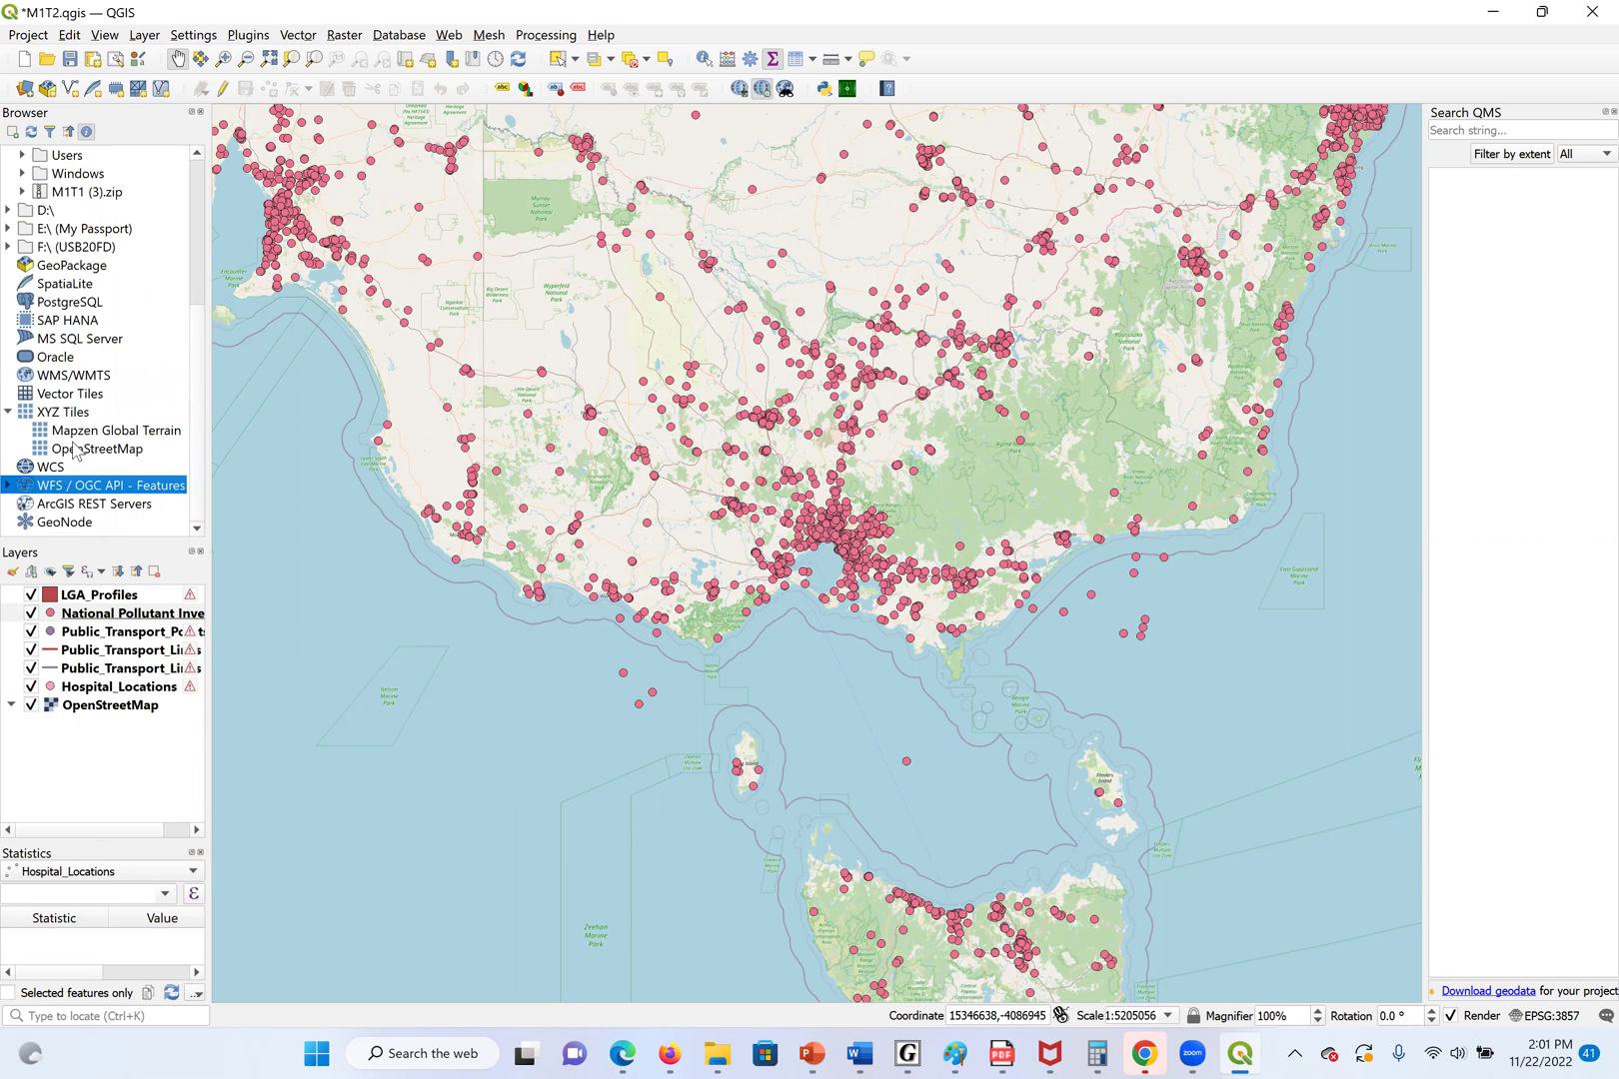
{"action": "right_click", "coordinate": [70, 489]}
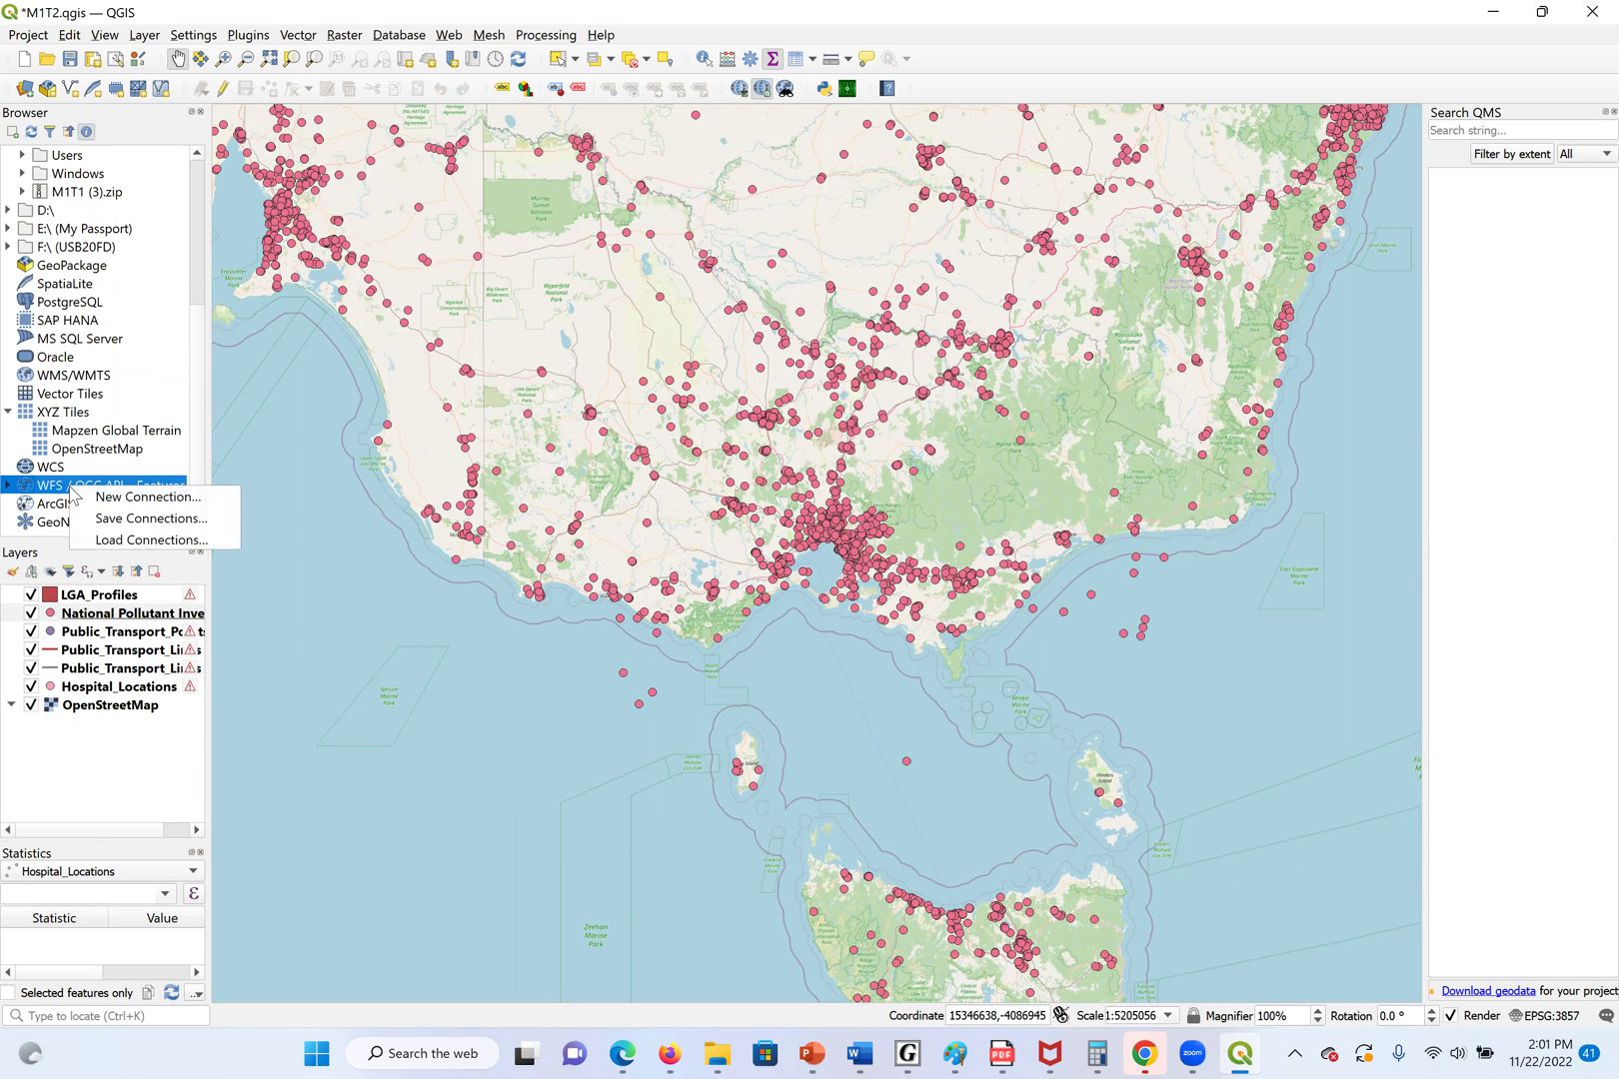
{"action": "left_click", "coordinate": [143, 503]}
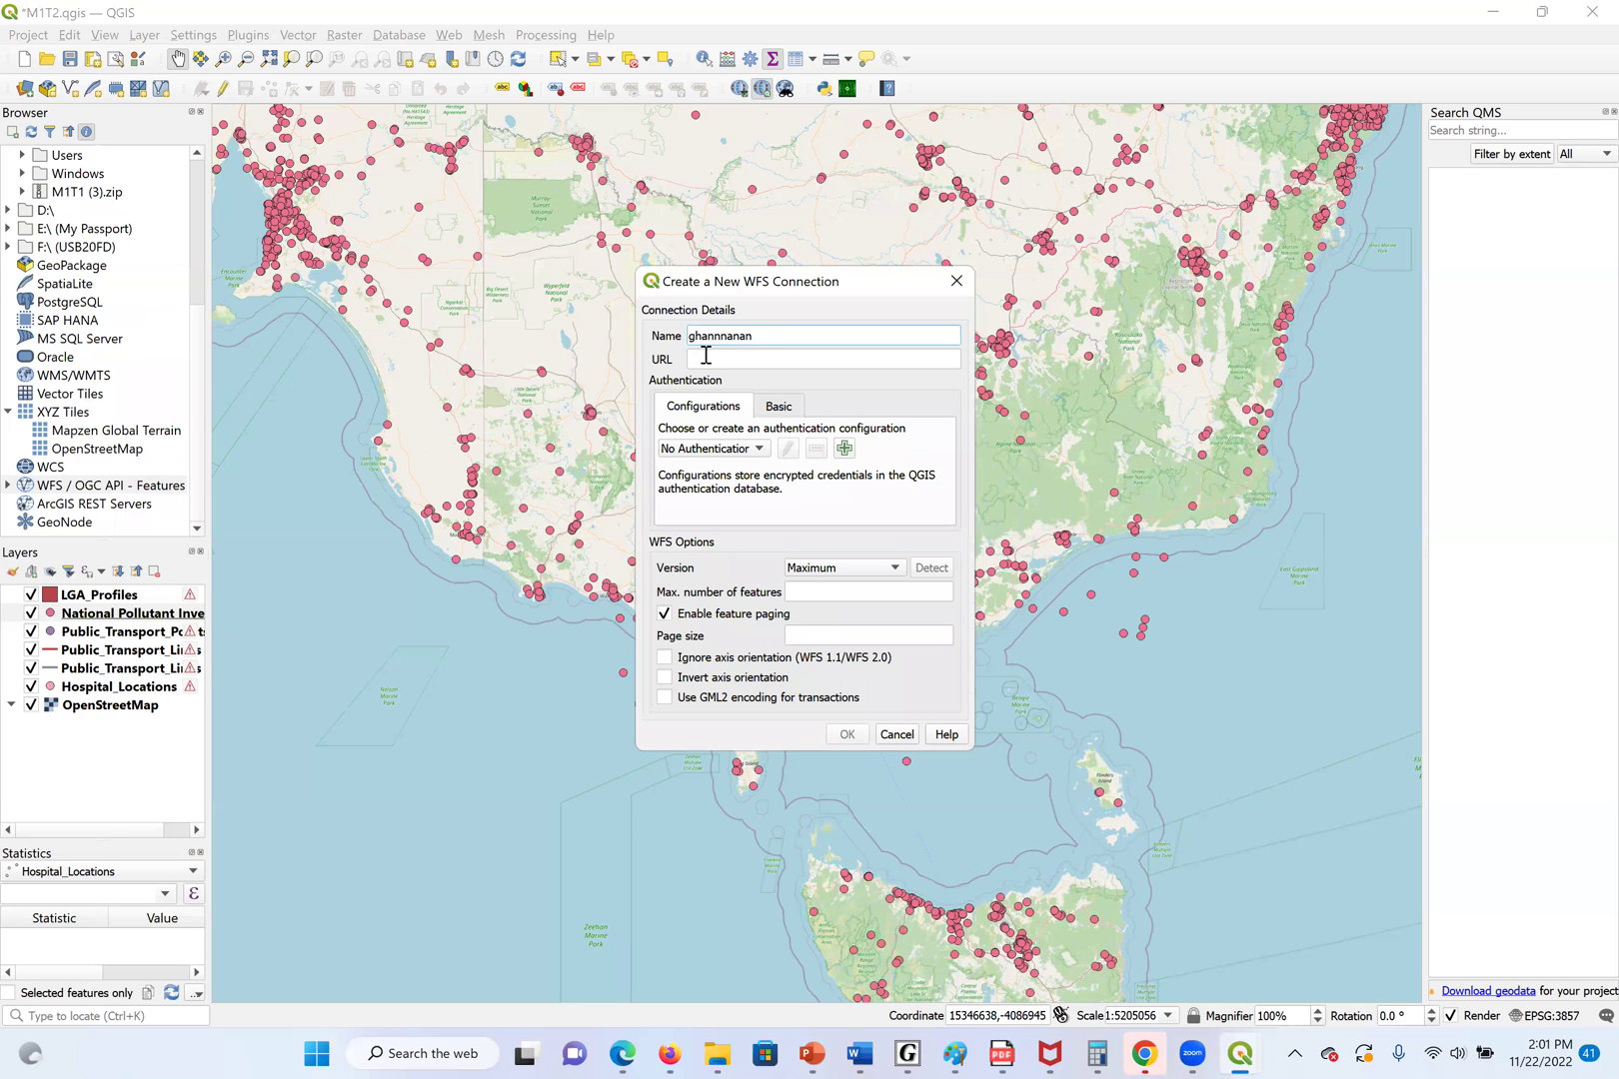
{"action": "left_click", "coordinate": [705, 357]}
{"action": "type", "text": "https://data.gov.au/geoserver/npi/wfs"}
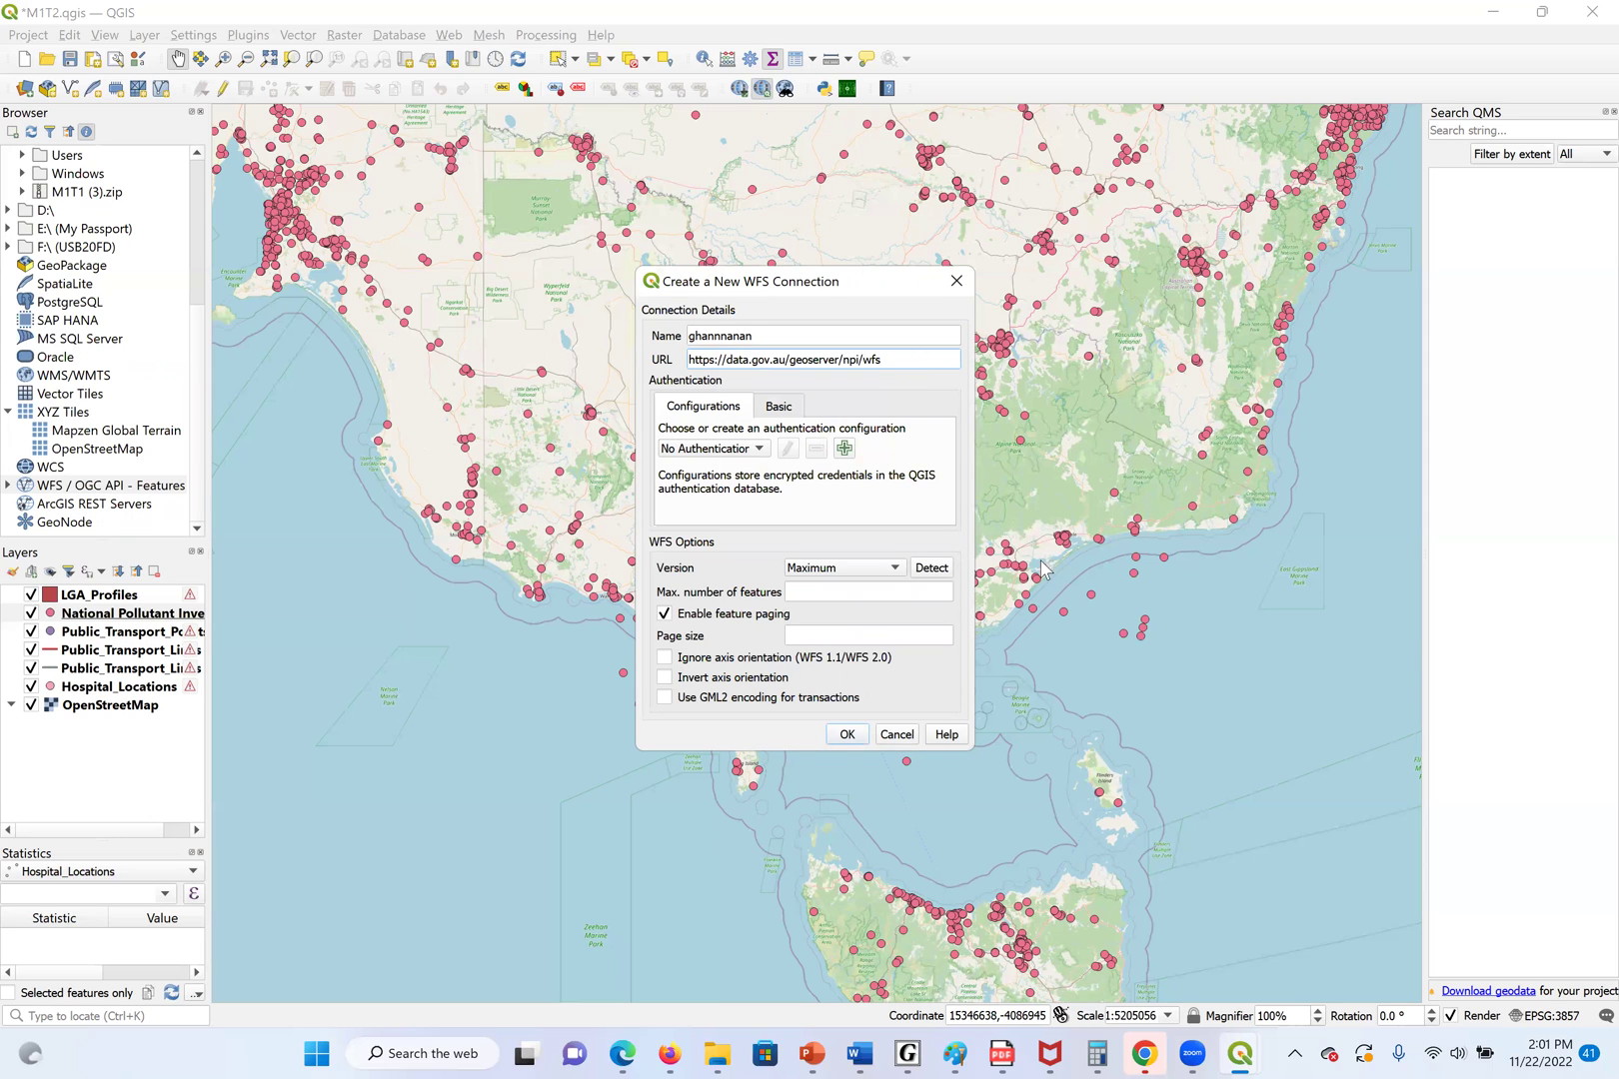
{"action": "left_click", "coordinate": [848, 735]}
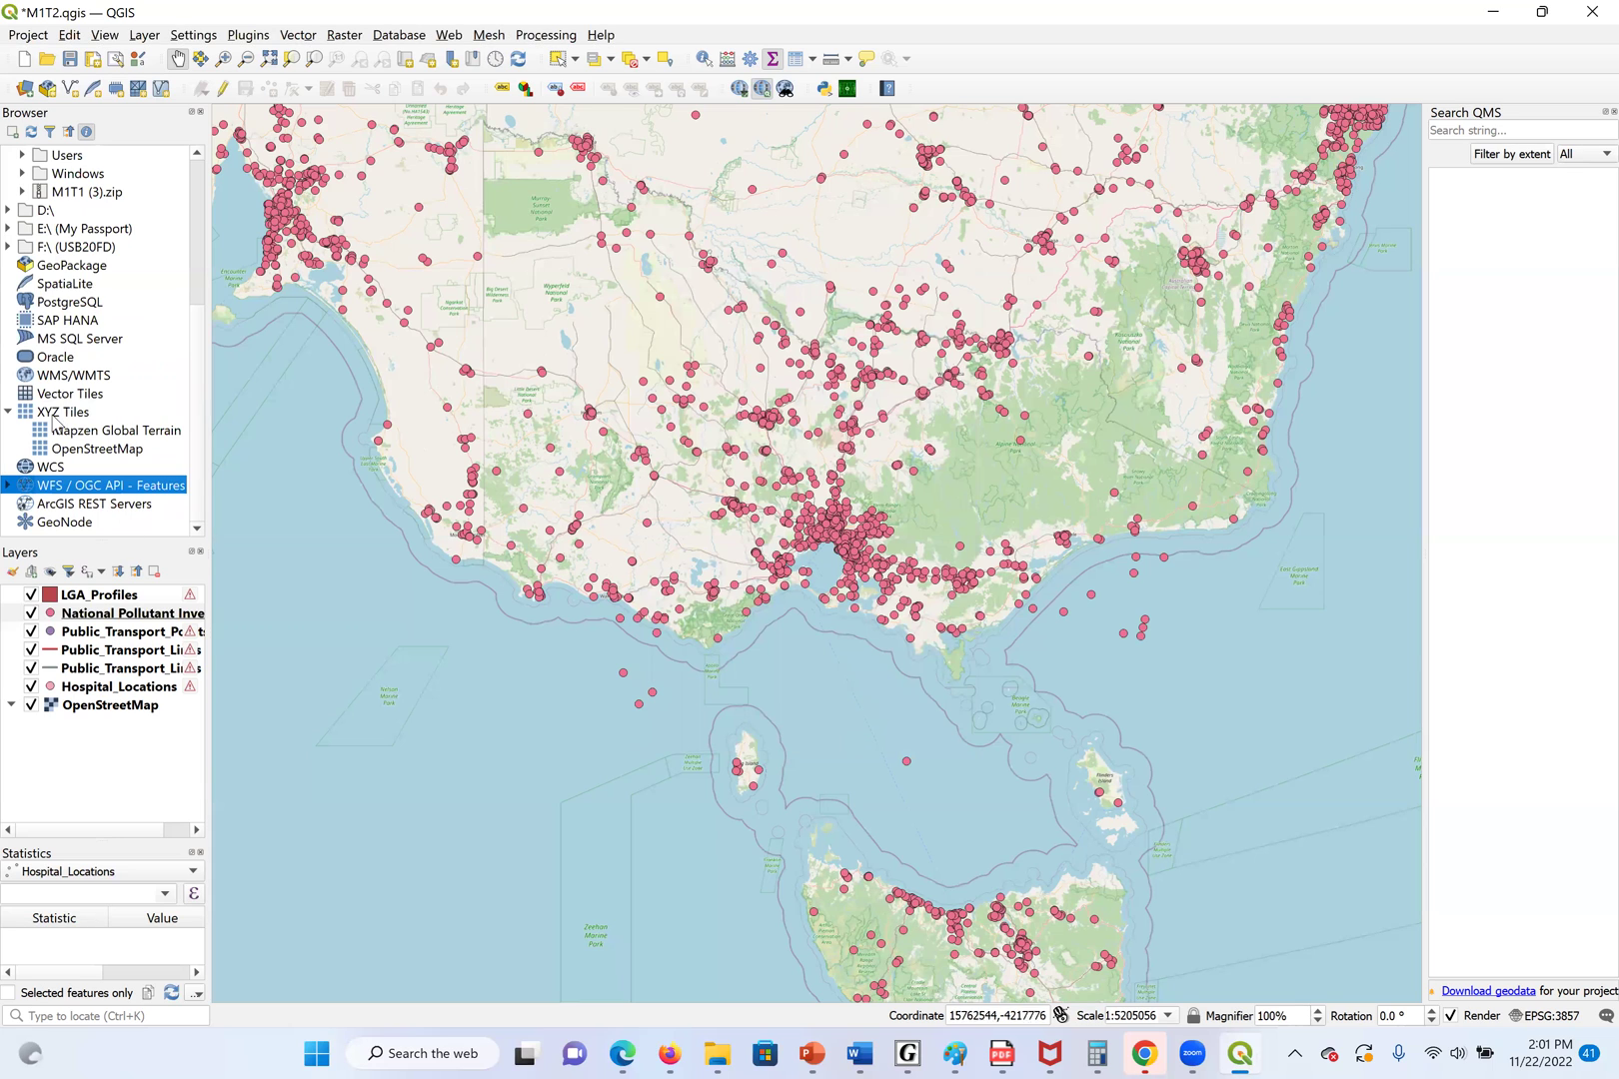
Expand the ghannnanan connection under WFS / OGC API - Features and preview its National Pollutant Inventory layer
{"action": "left_click", "coordinate": [8, 486]}
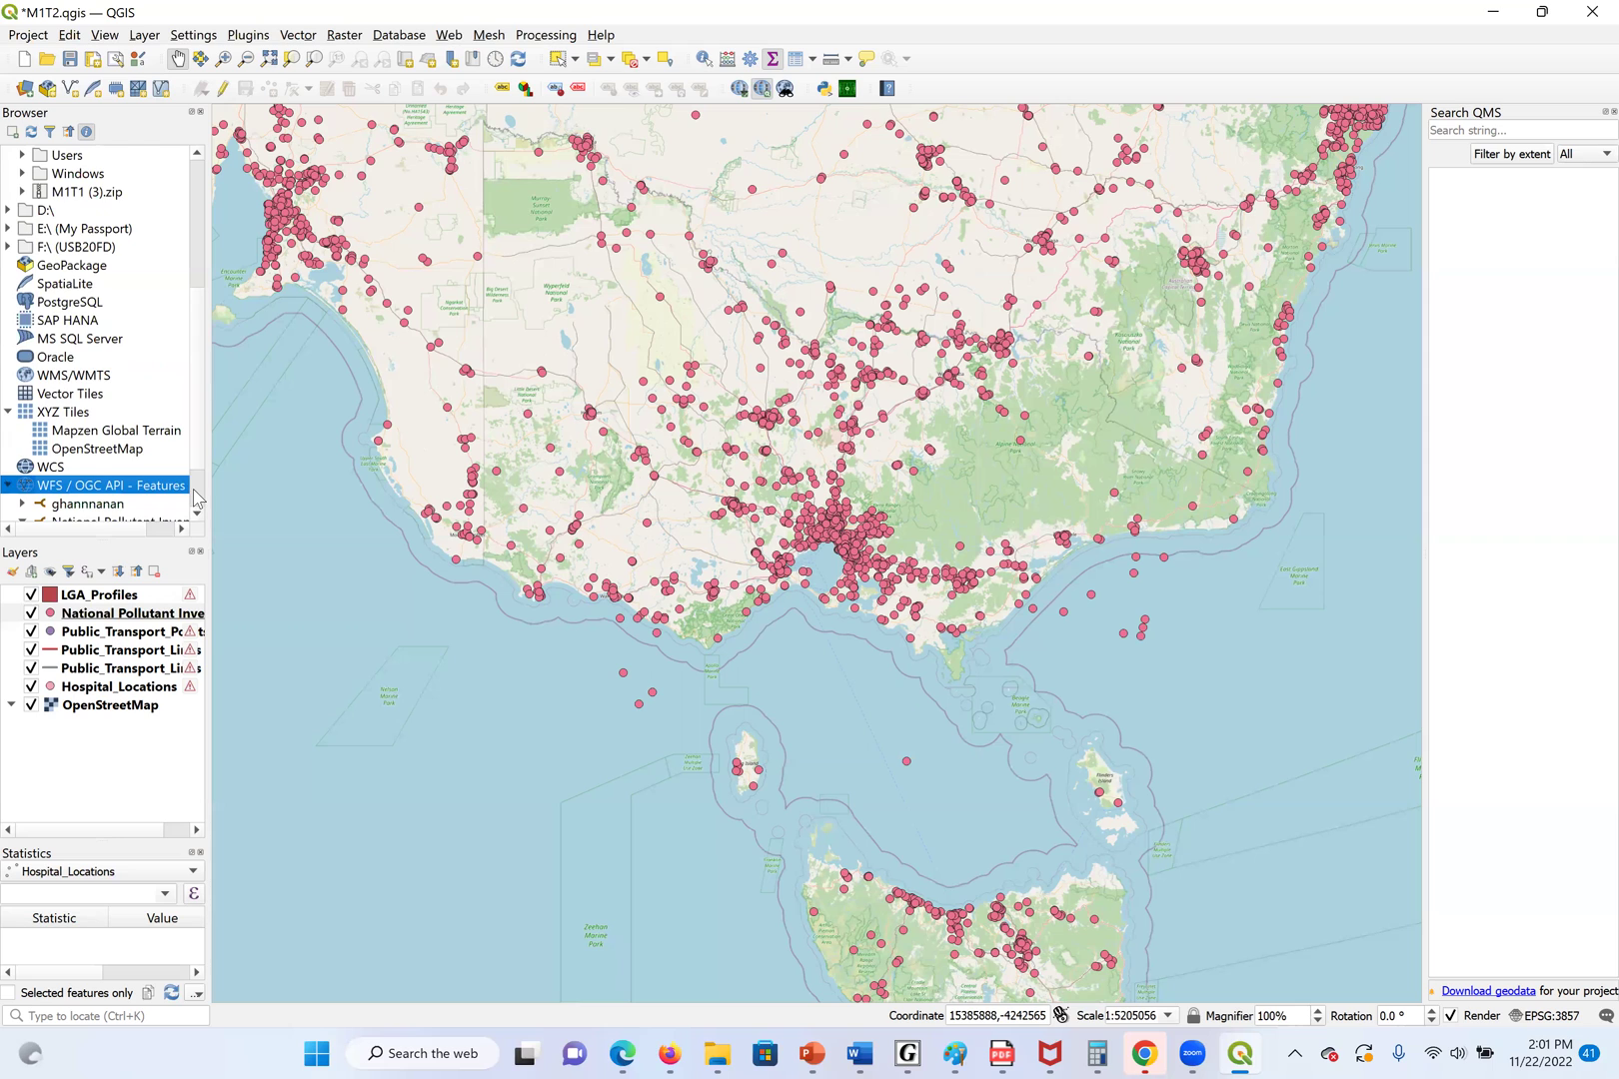
{"action": "scroll", "coordinate": [197, 499], "scroll_direction": "down", "scroll_amount": 1}
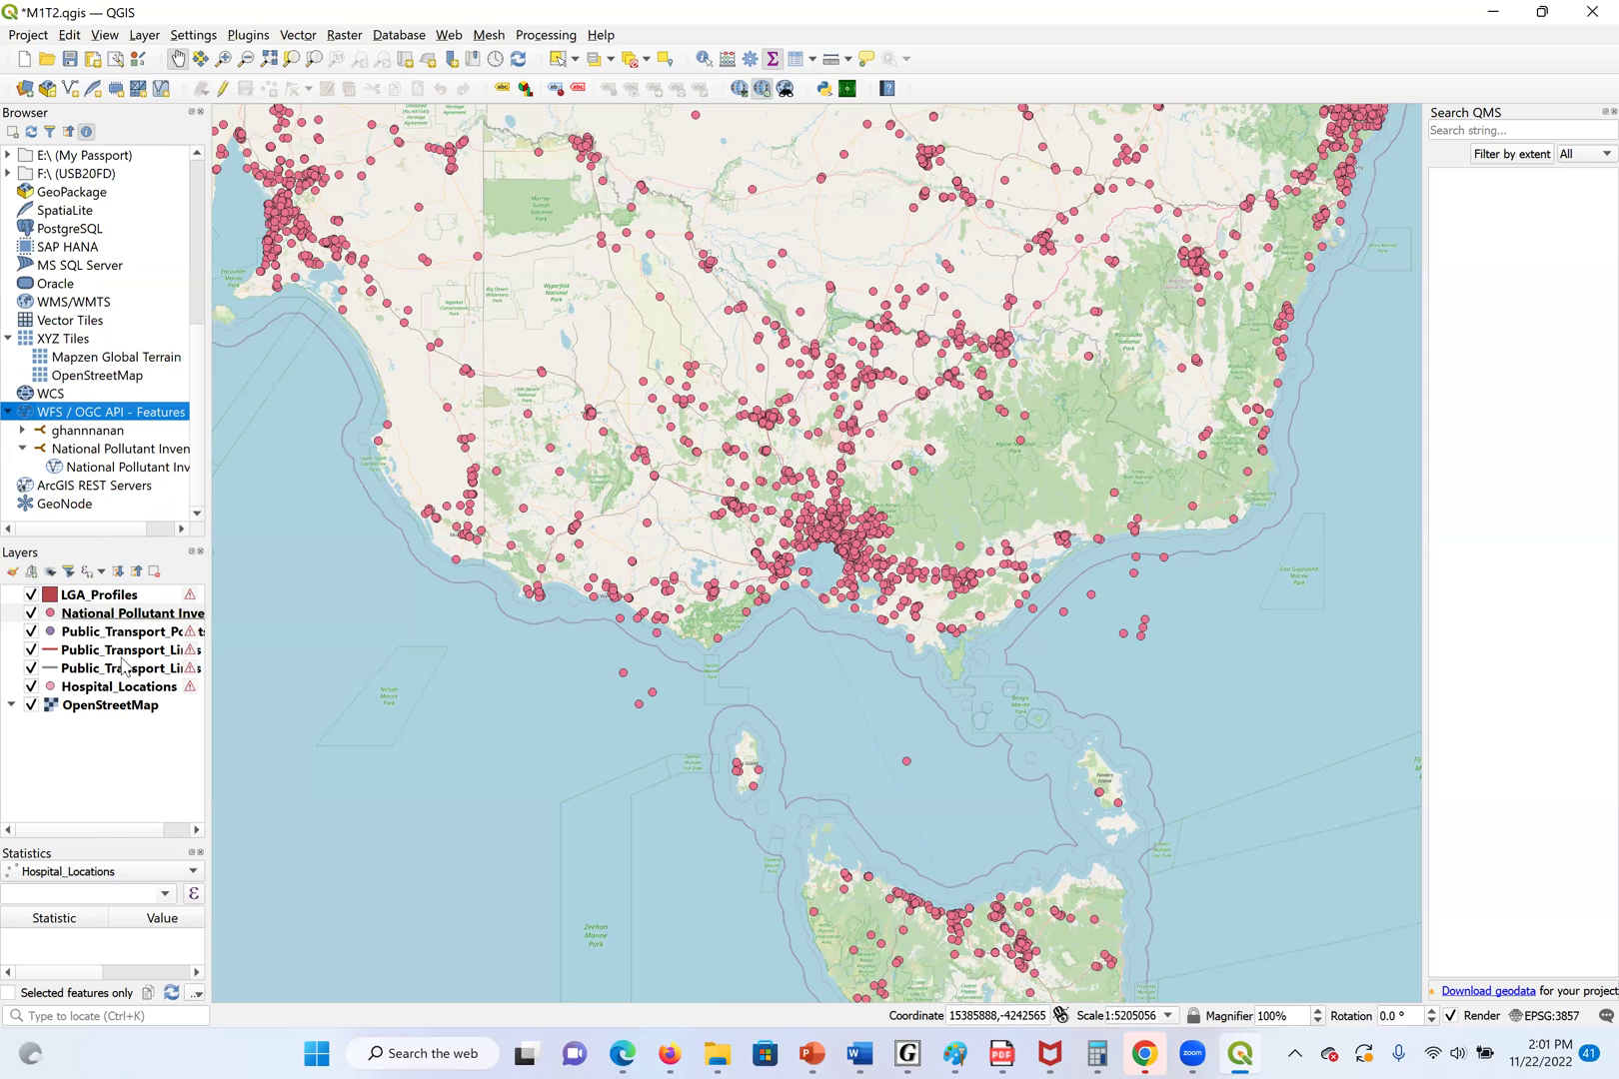
{"action": "left_click", "coordinate": [89, 433]}
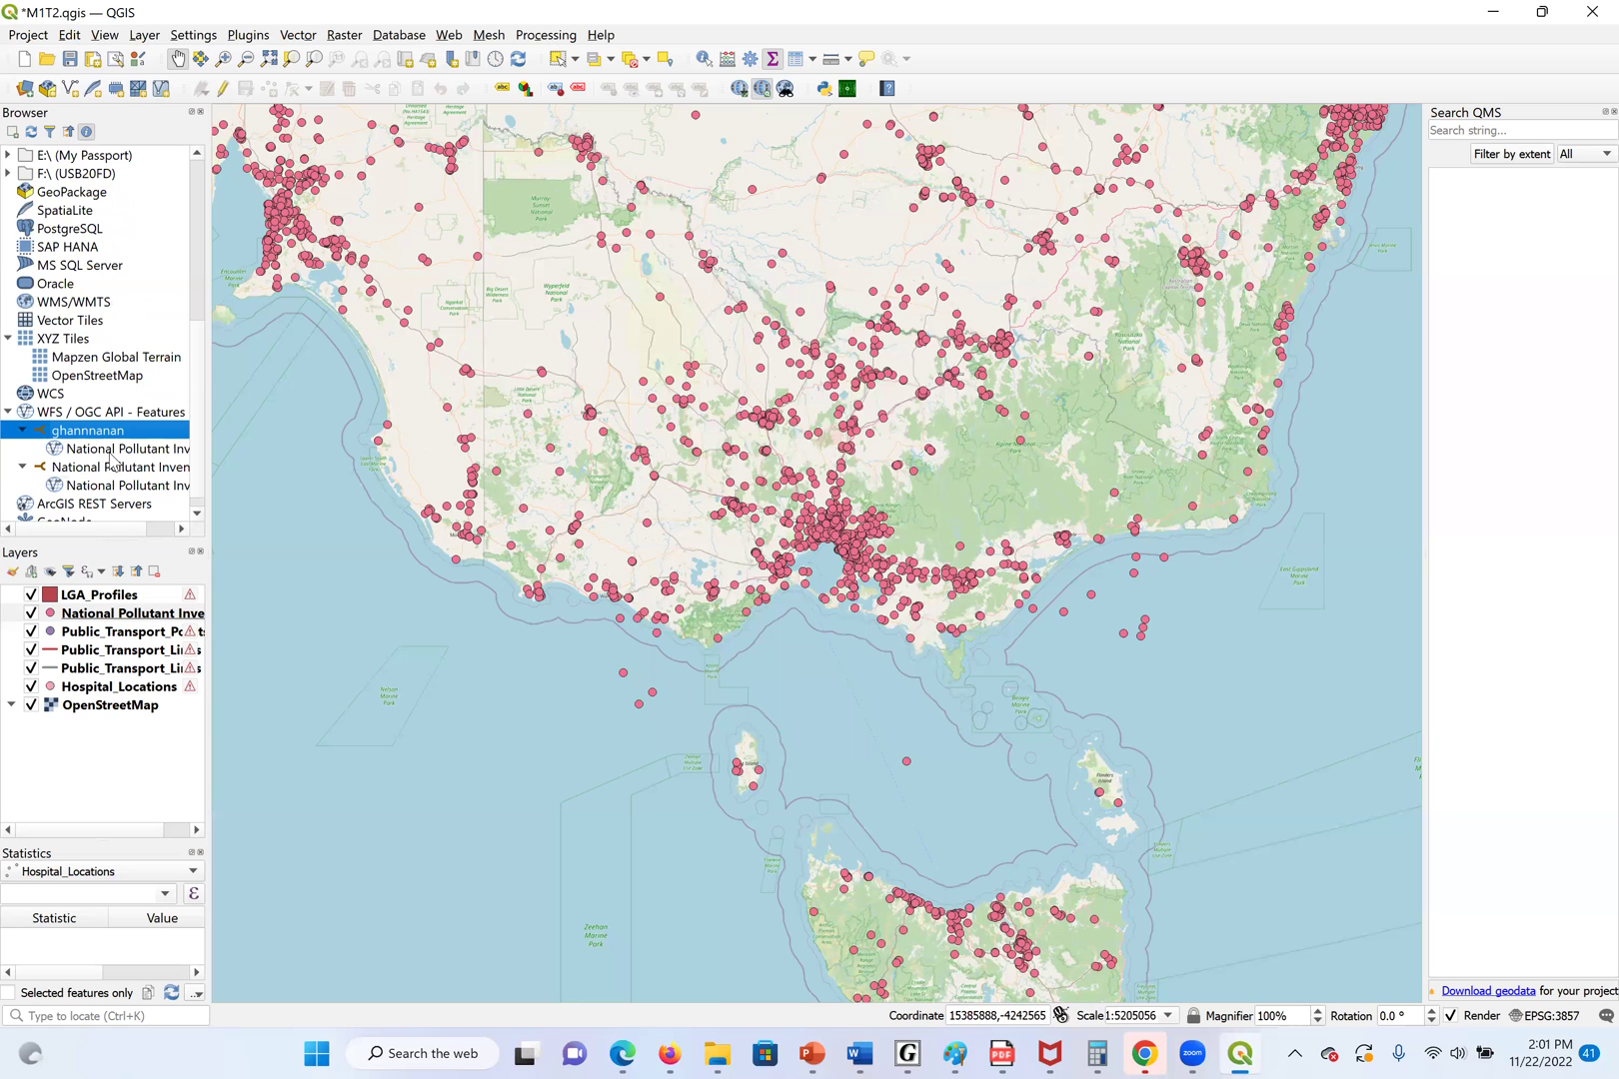
{"action": "left_click", "coordinate": [114, 455]}
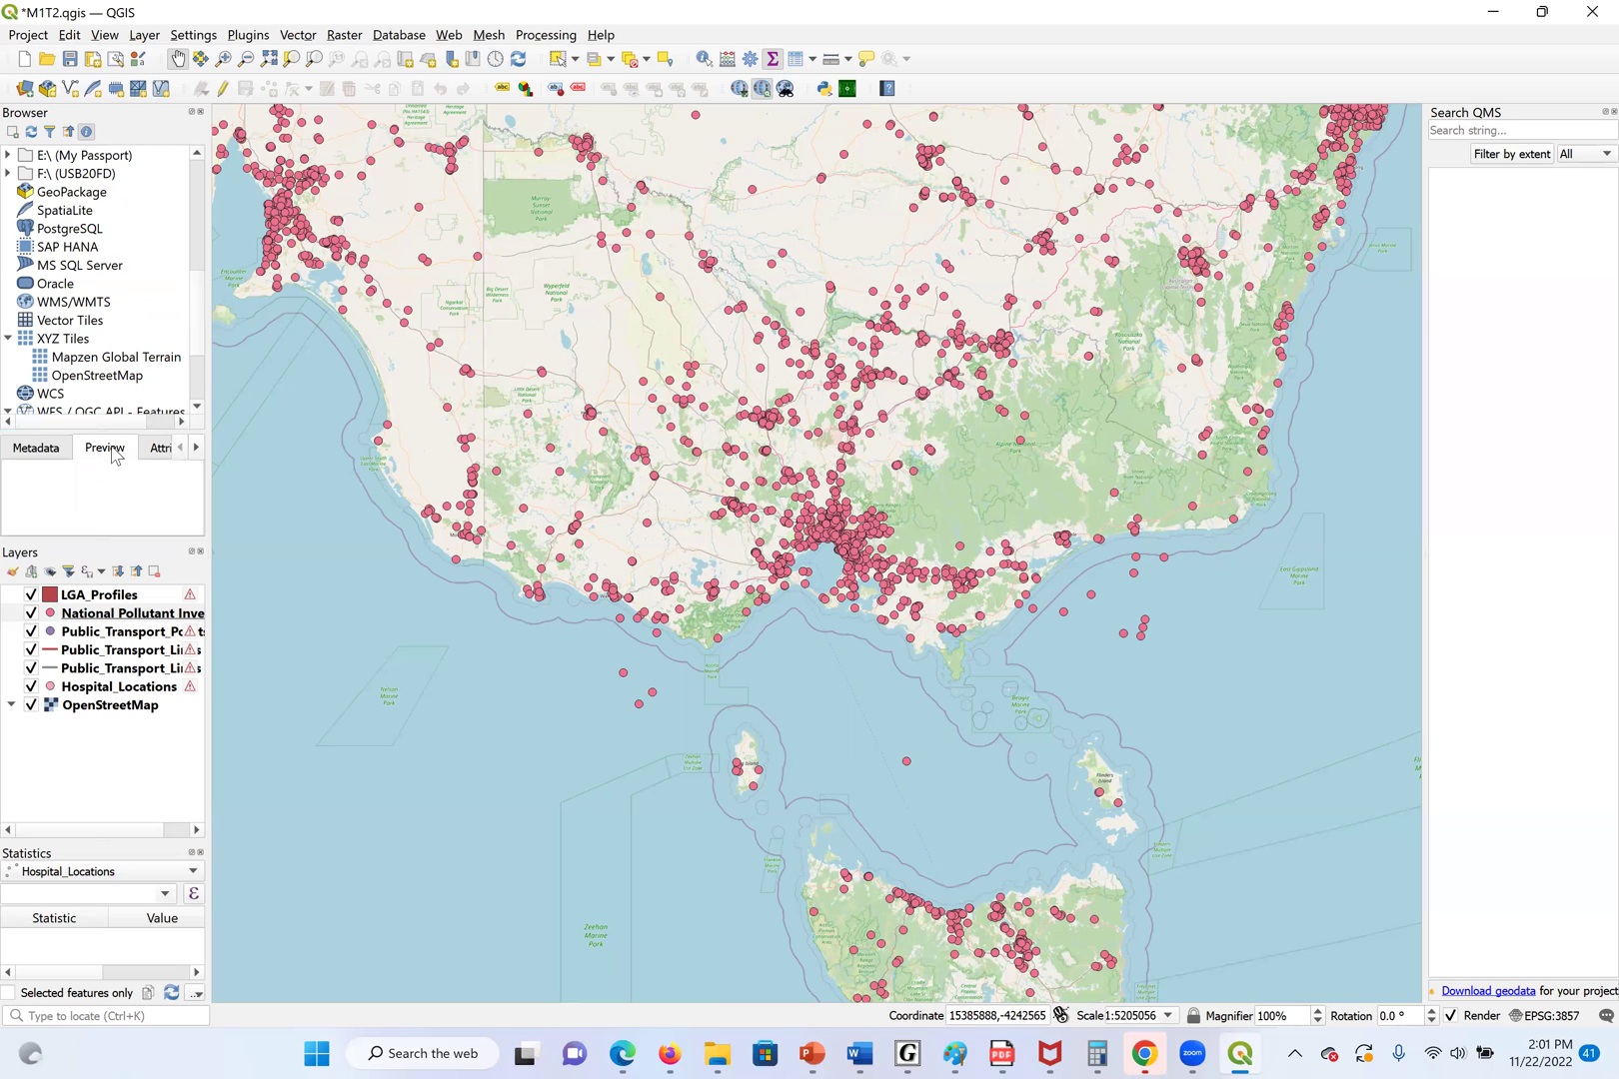
{"action": "left_click", "coordinate": [106, 452]}
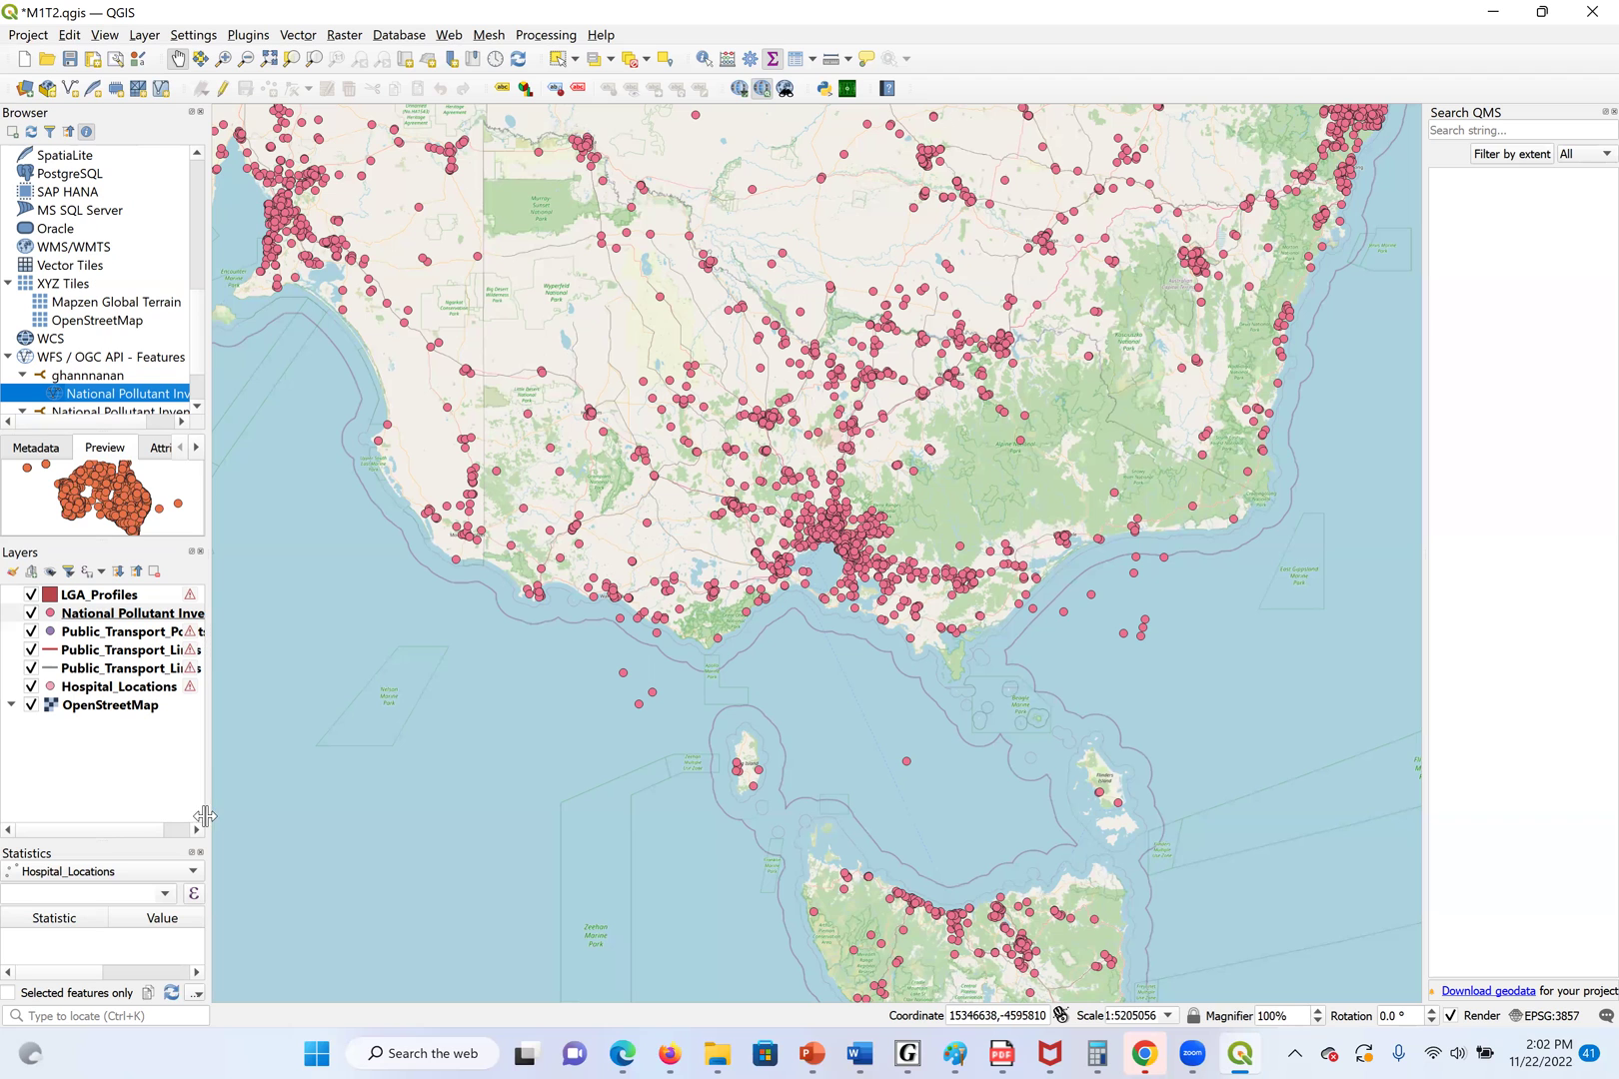
{"action": "left_click_drag", "start_coordinate": [911, 382], "coordinate": [812, 542]}
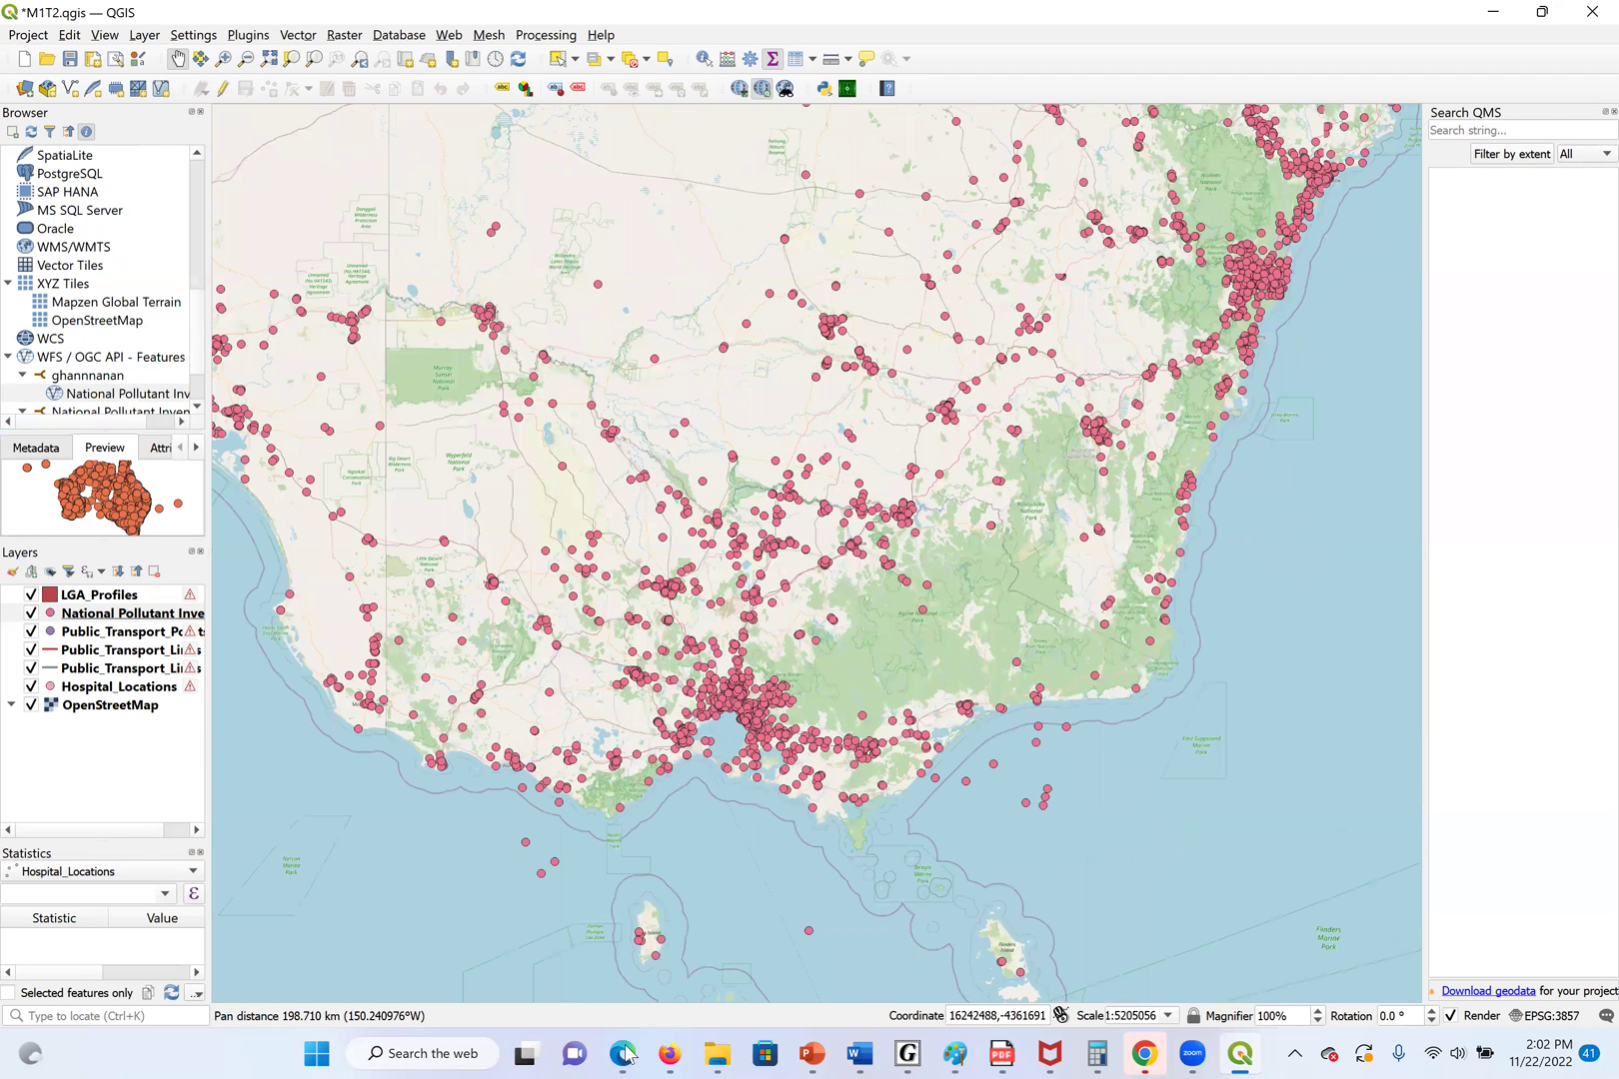
Switch to M1T3.pdf and skim the remaining tutorial steps on importing WFS data, exporting datasets and saving the project
{"action": "key", "text": "alt+Tab"}
{"action": "scroll", "coordinate": [715, 687], "scroll_direction": "down", "scroll_amount": 3}
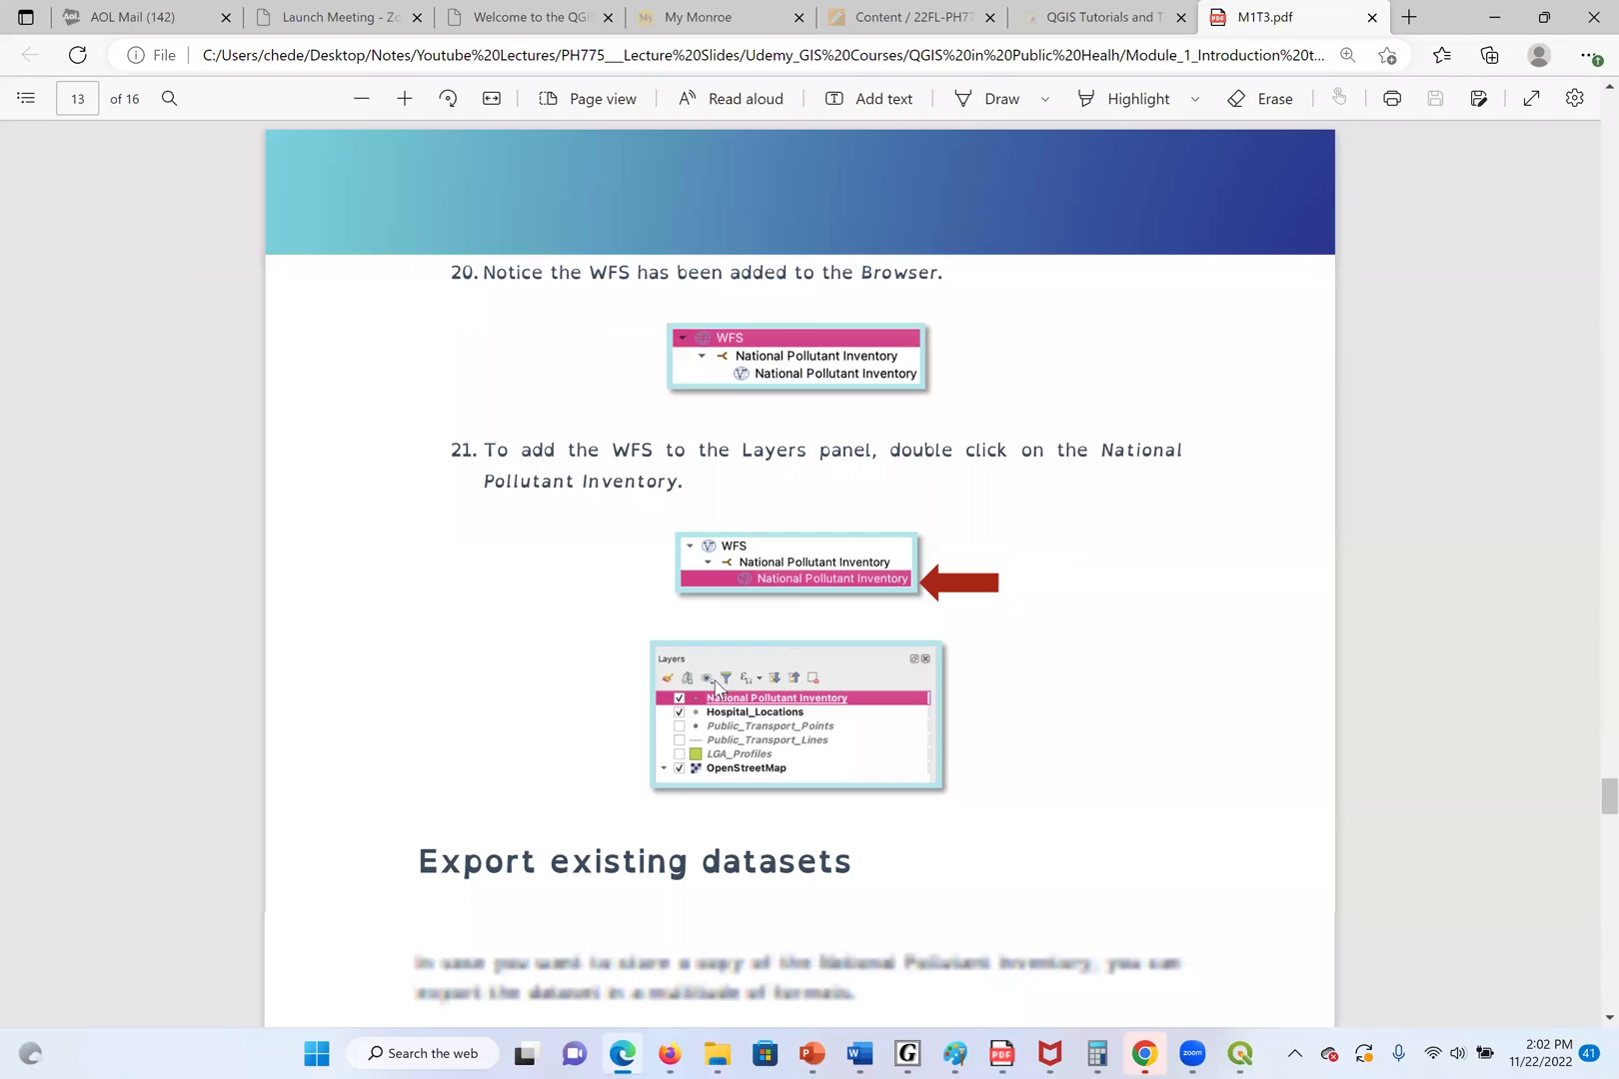
{"action": "scroll", "coordinate": [716, 680], "scroll_direction": "down", "scroll_amount": 3}
{"action": "scroll", "coordinate": [715, 681], "scroll_direction": "down", "scroll_amount": 3}
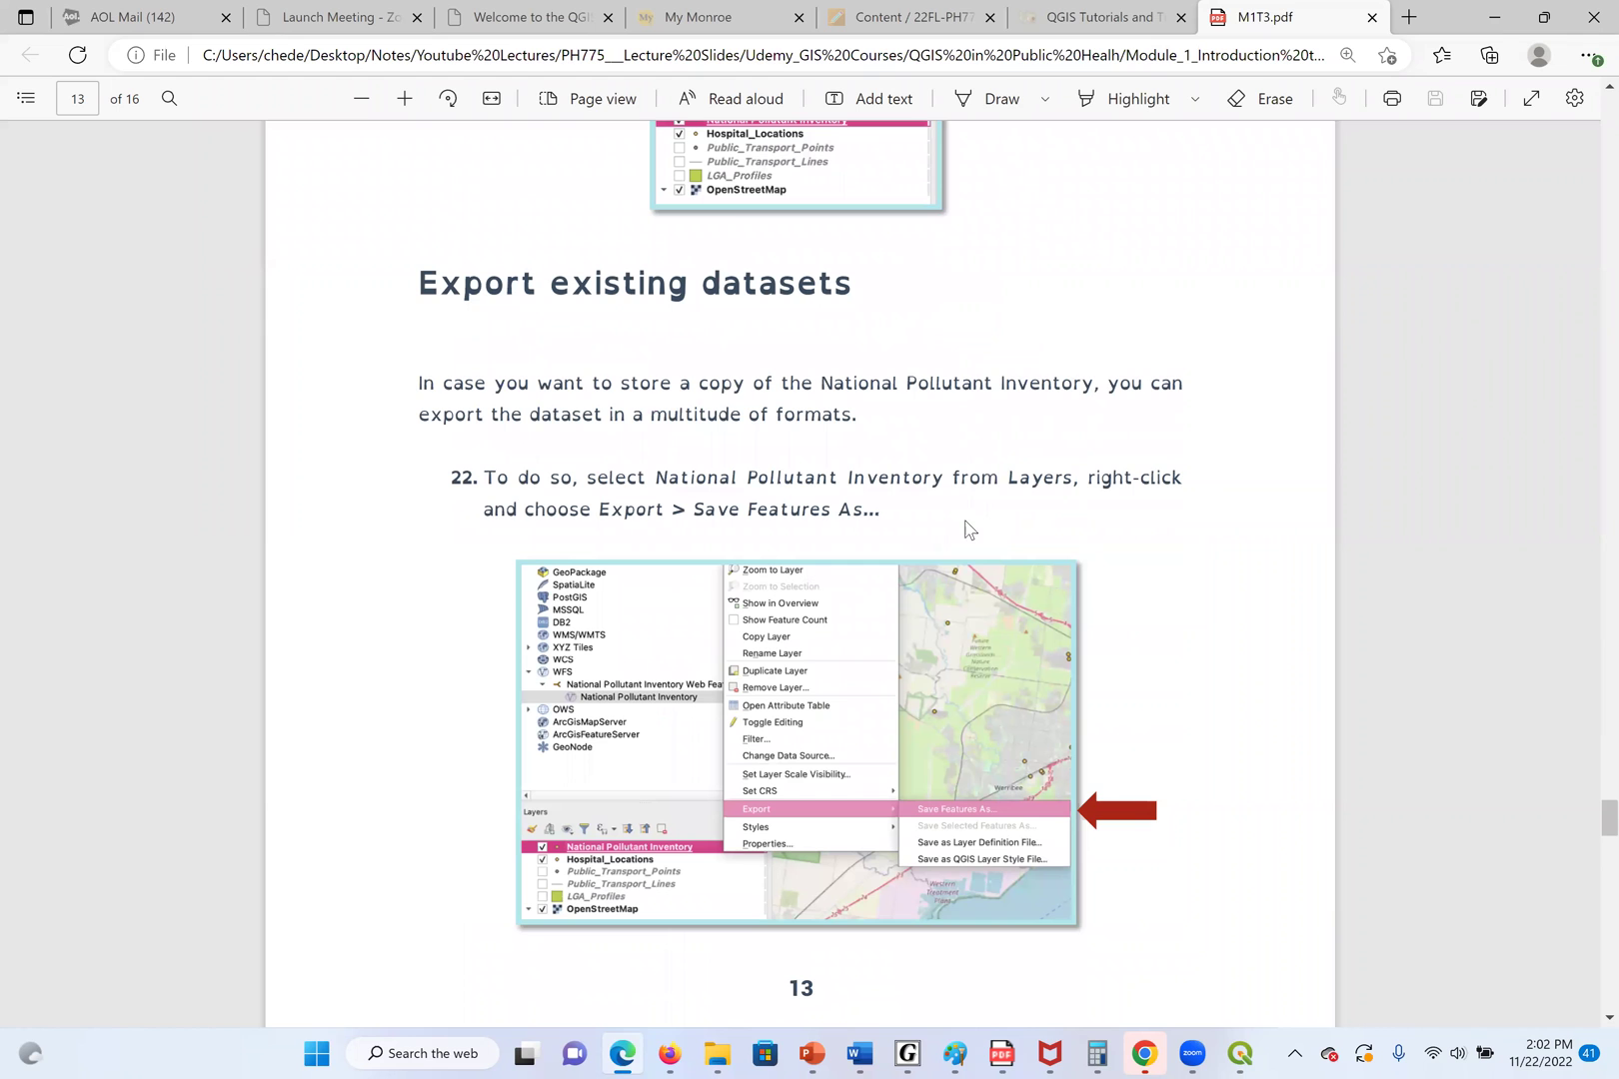
{"action": "scroll", "coordinate": [1017, 368], "scroll_direction": "up", "scroll_amount": 8}
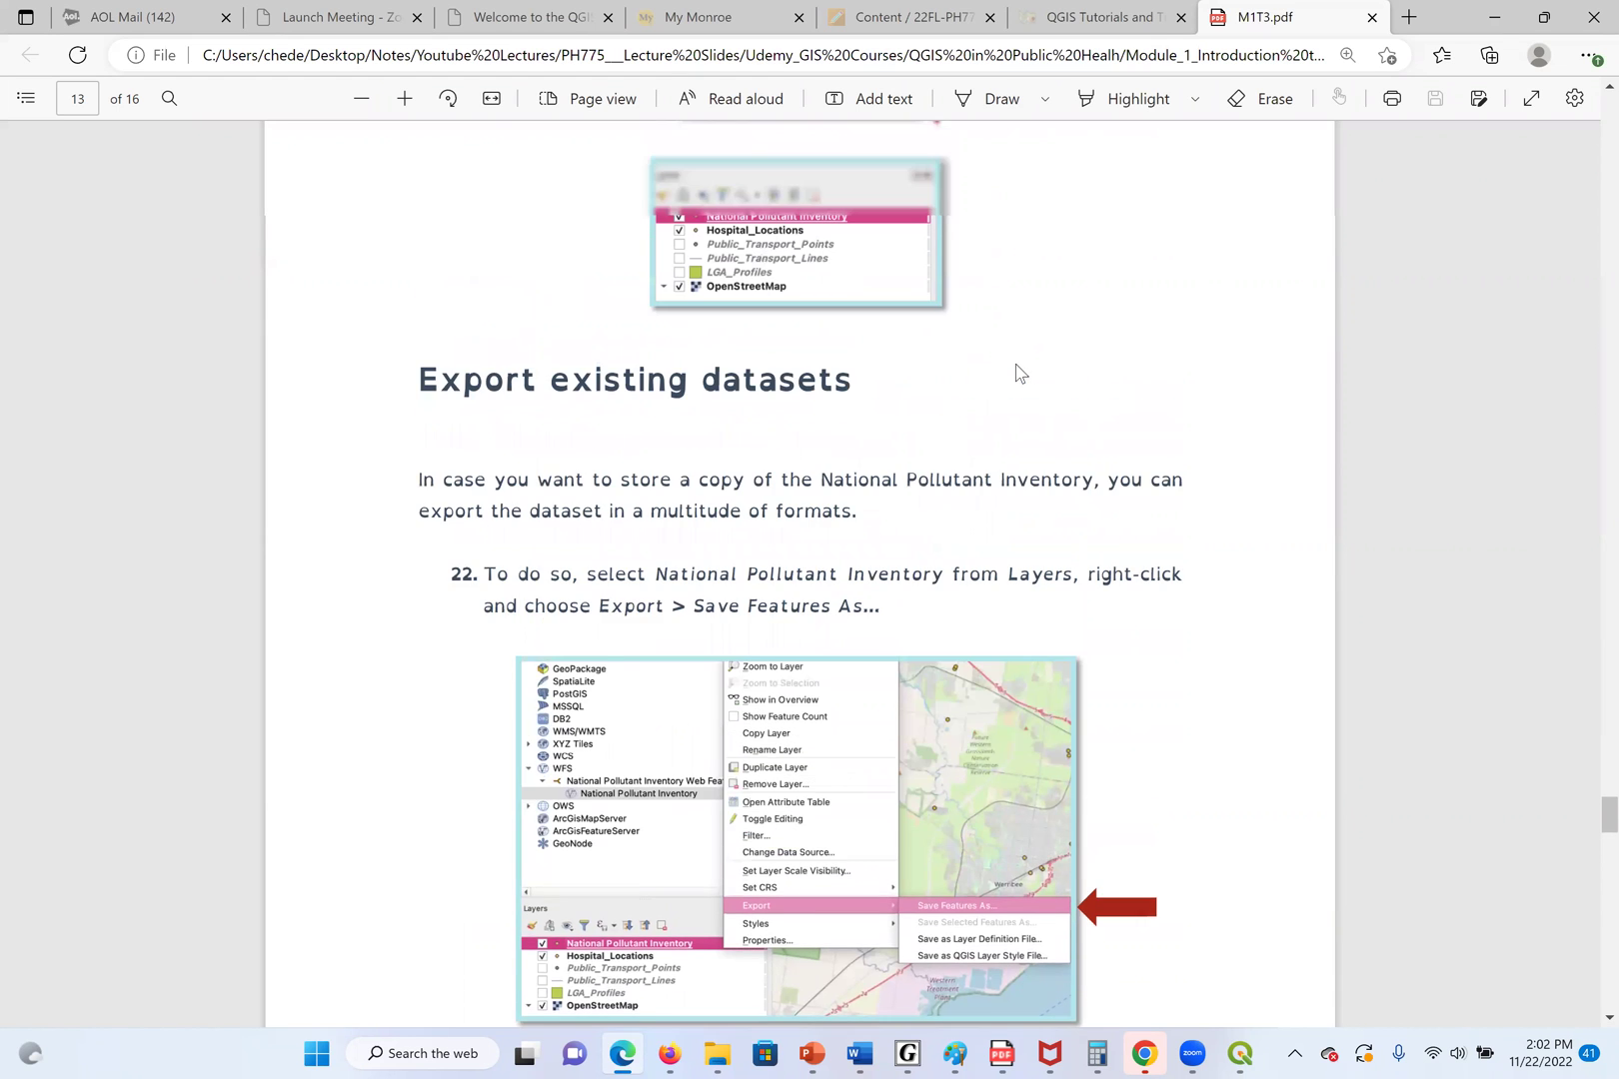
{"action": "scroll", "coordinate": [1015, 363], "scroll_direction": "up", "scroll_amount": 15}
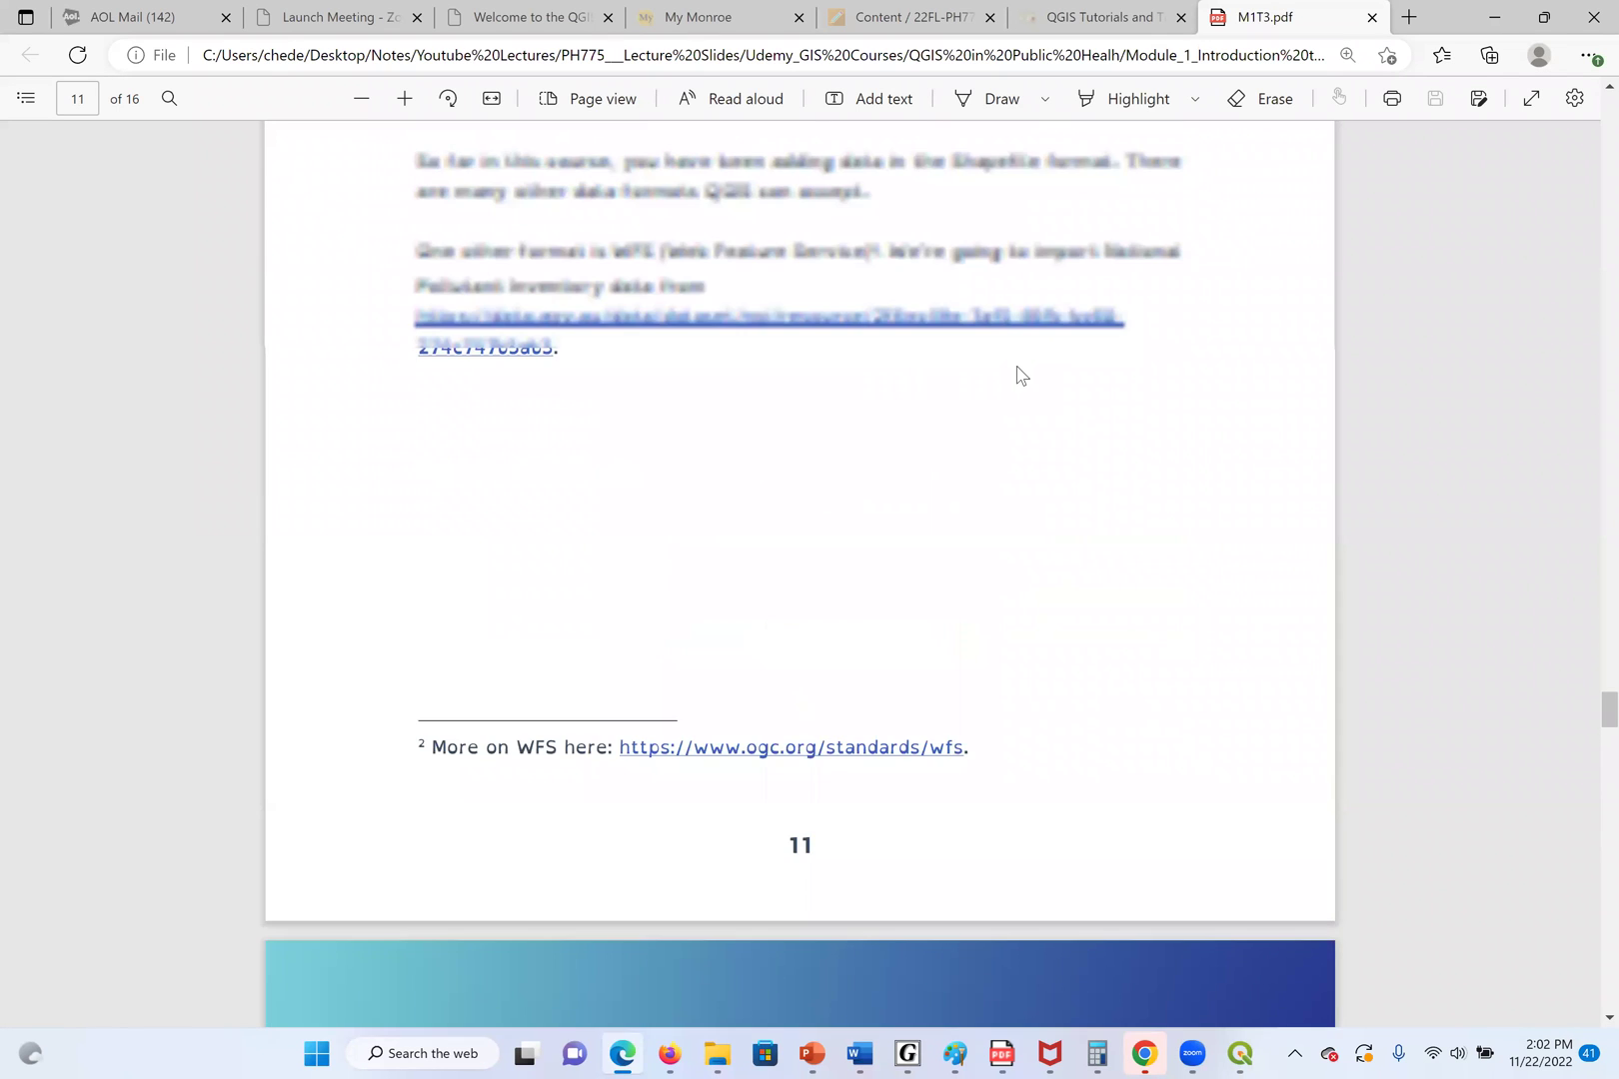
{"action": "scroll", "coordinate": [689, 184], "scroll_direction": "up", "scroll_amount": 2}
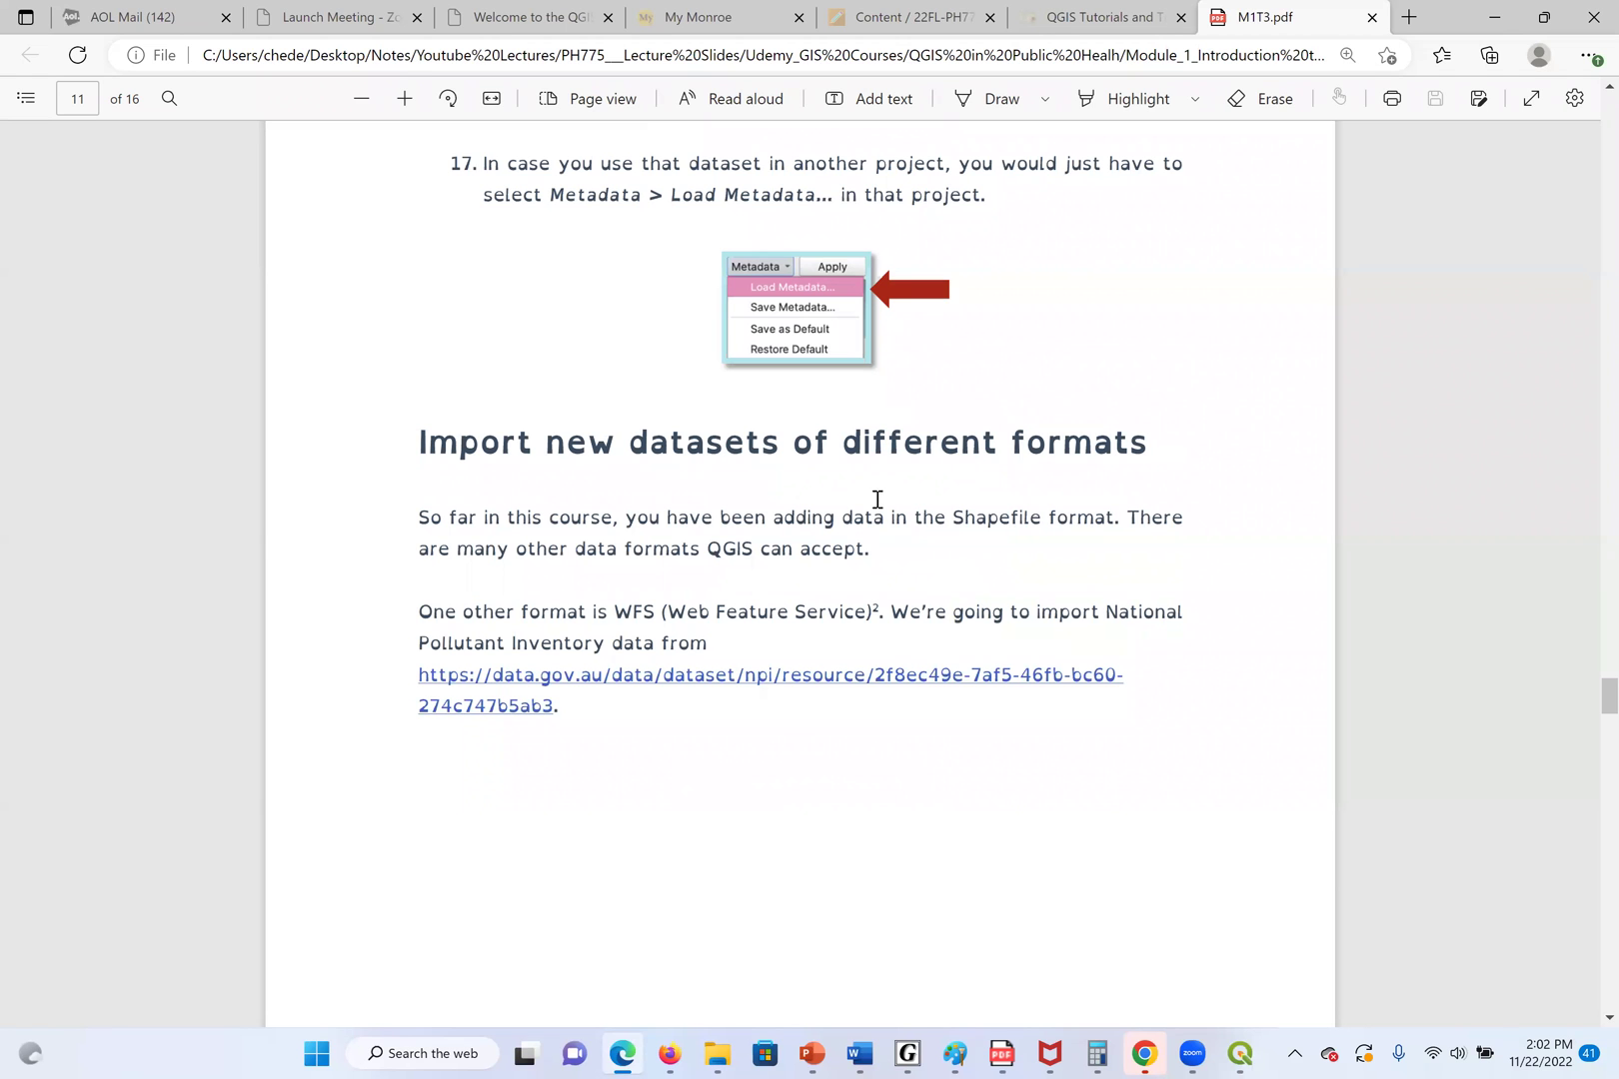
{"action": "scroll", "coordinate": [882, 491], "scroll_direction": "down", "scroll_amount": 10}
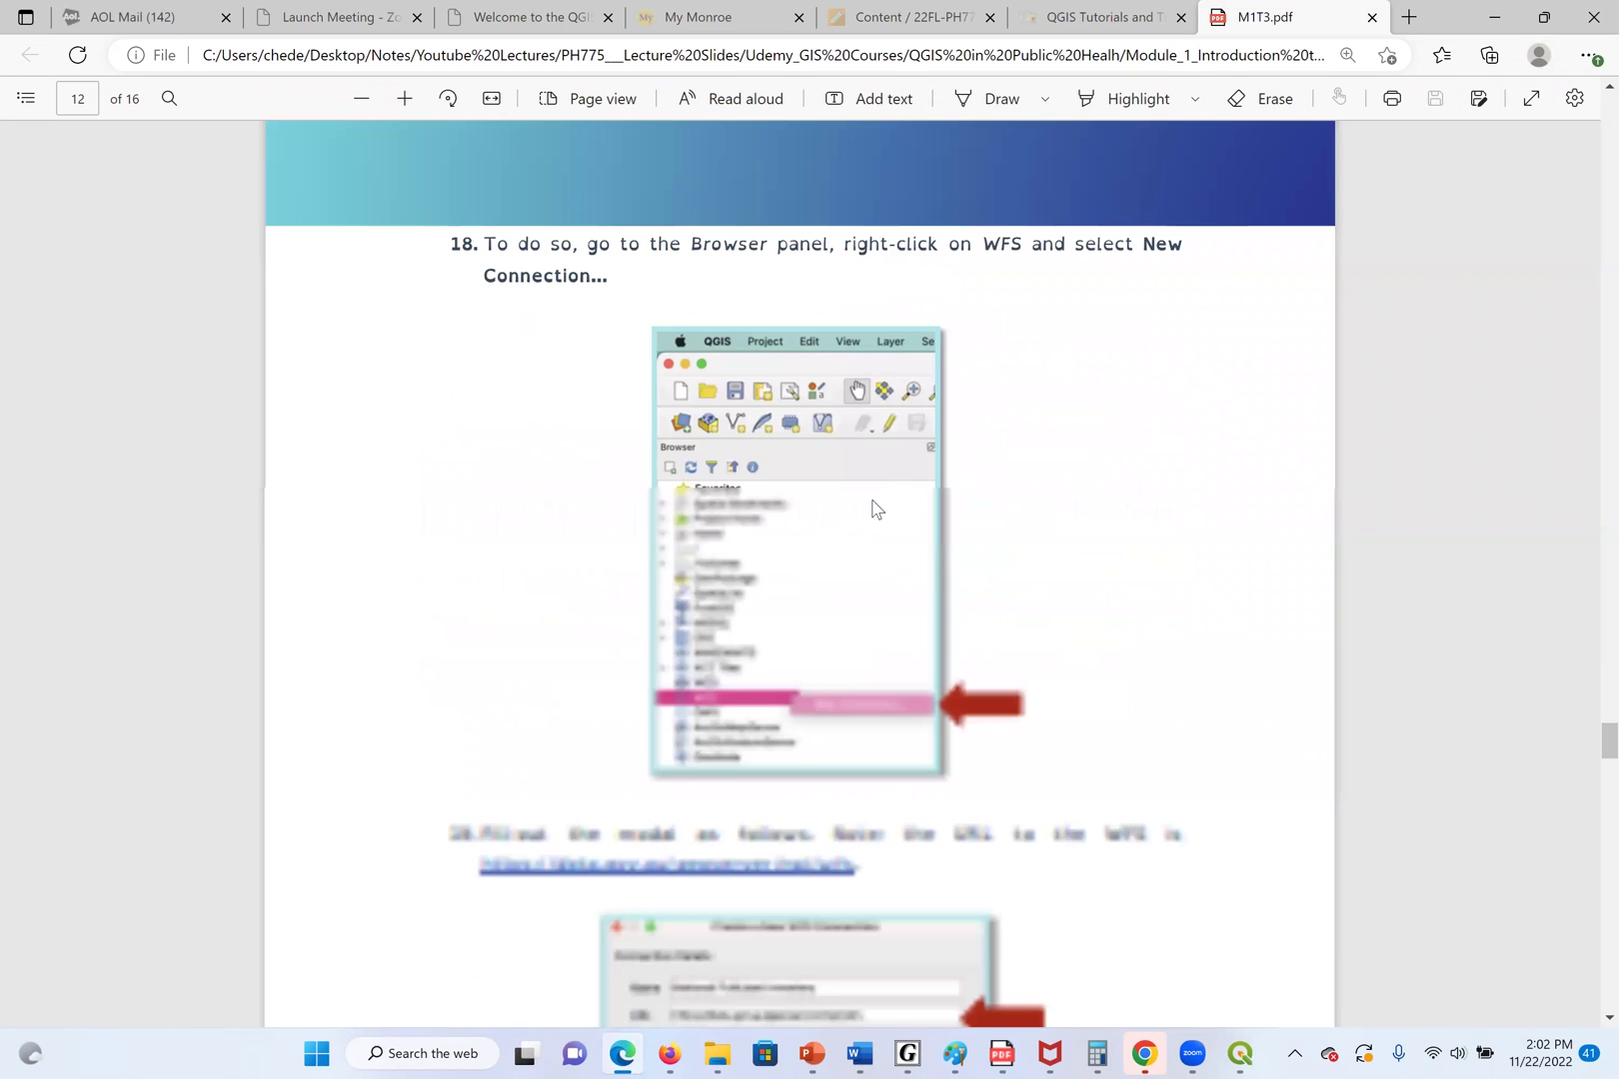
{"action": "scroll", "coordinate": [871, 509], "scroll_direction": "down", "scroll_amount": 20}
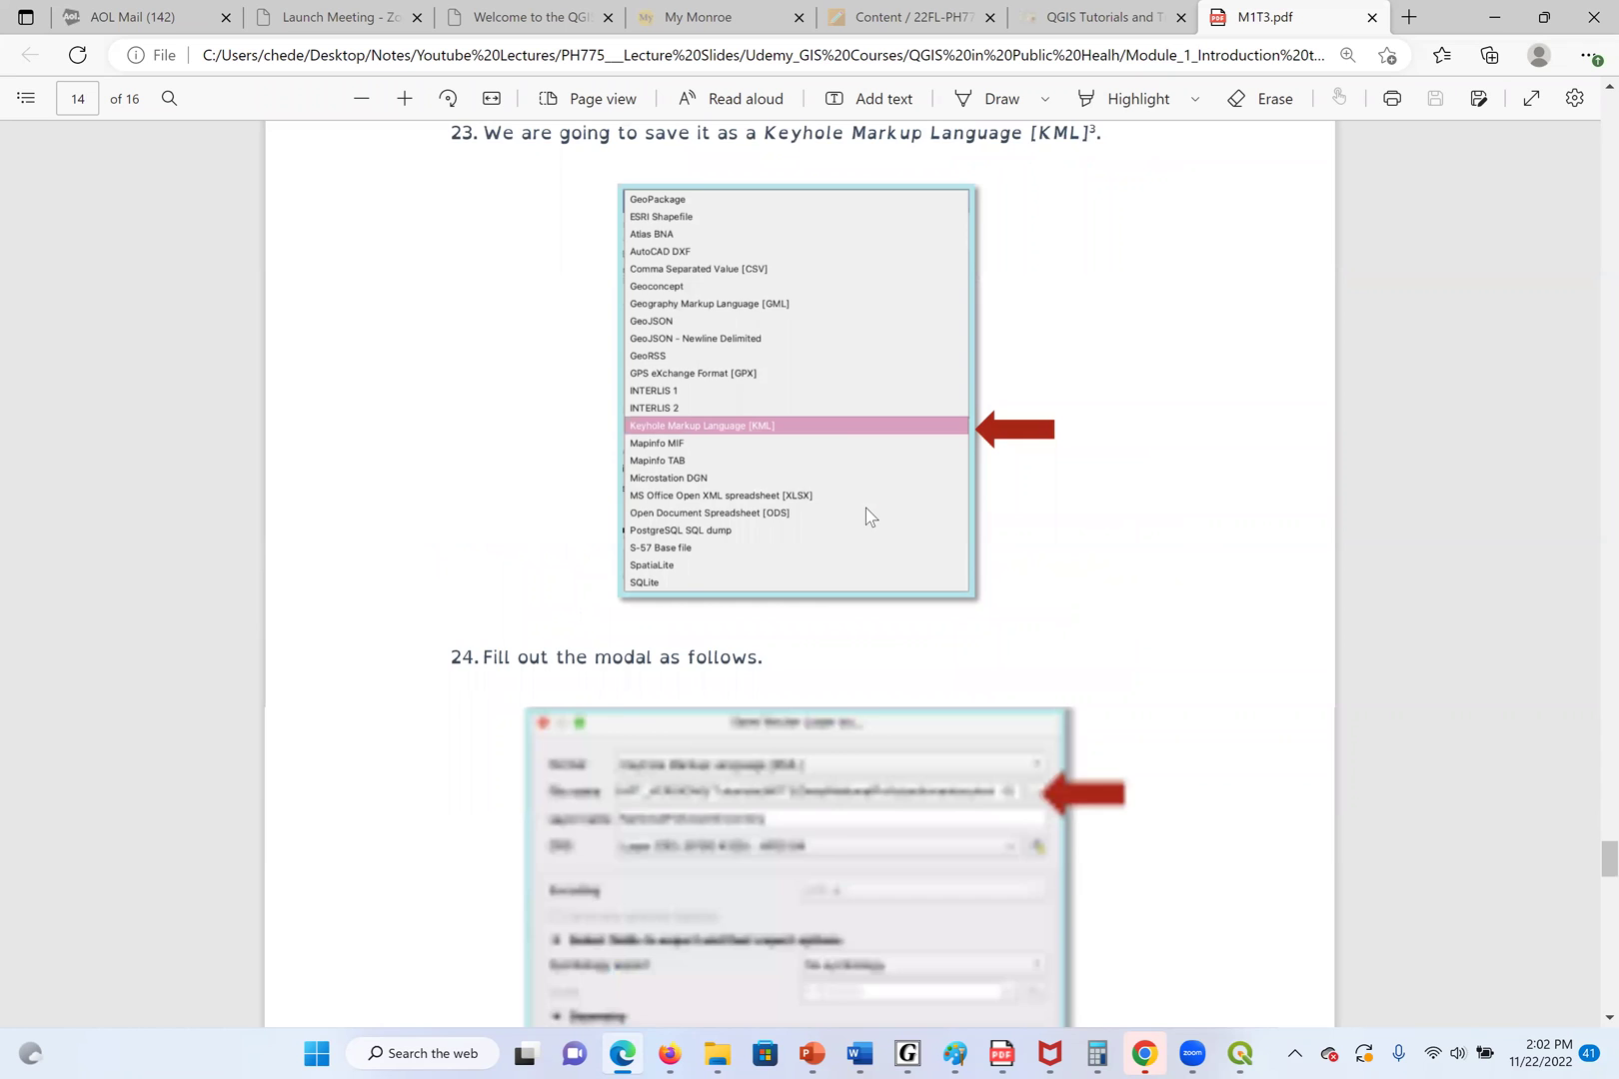
{"action": "scroll", "coordinate": [867, 515], "scroll_direction": "down", "scroll_amount": 8}
{"action": "scroll", "coordinate": [867, 510], "scroll_direction": "down", "scroll_amount": 15}
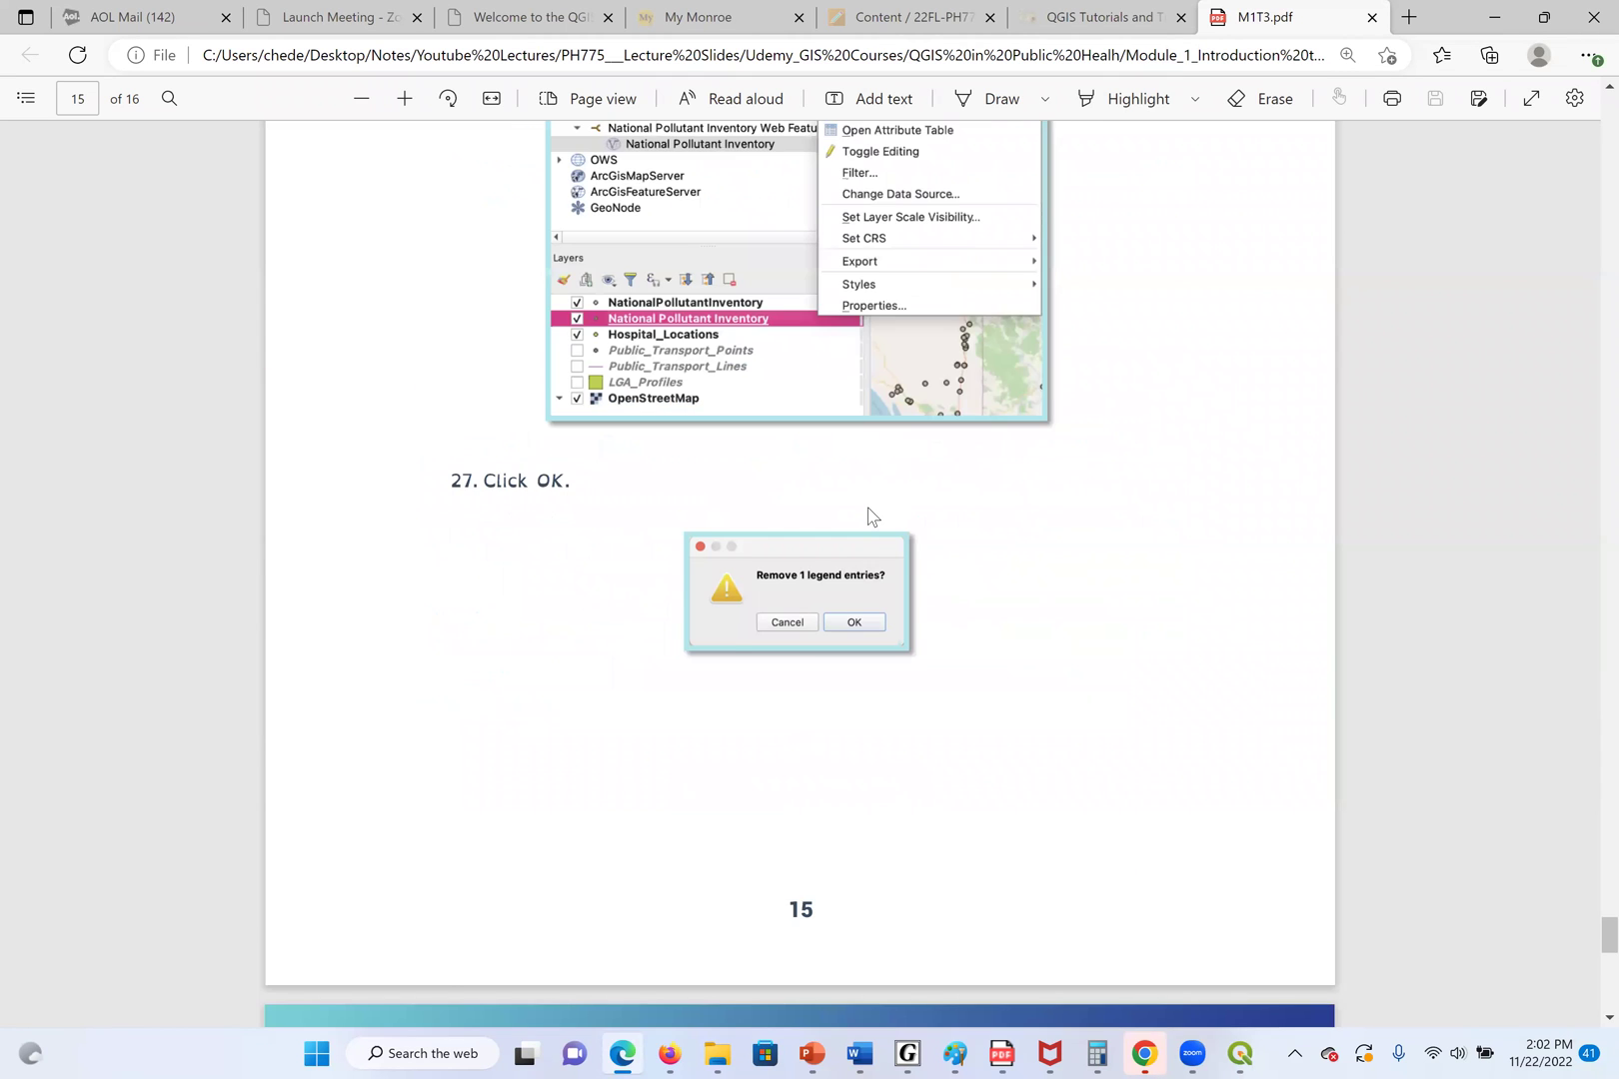
{"action": "scroll", "coordinate": [871, 512], "scroll_direction": "up", "scroll_amount": 4}
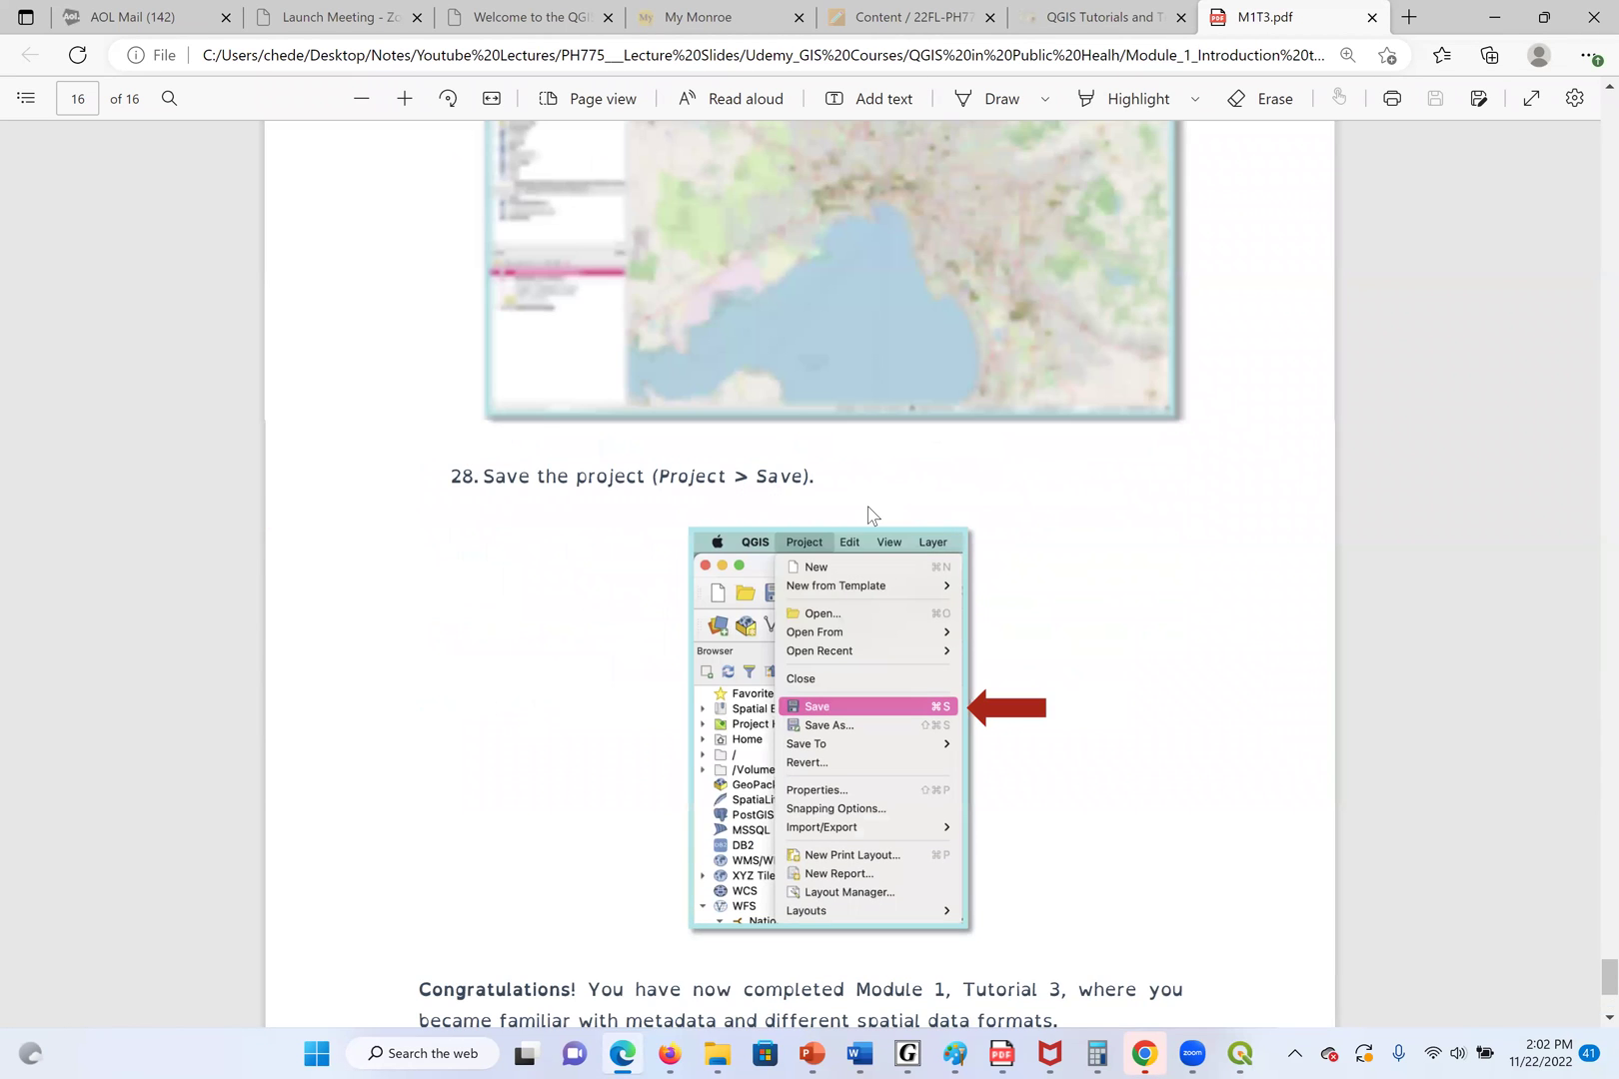
{"action": "scroll", "coordinate": [867, 512], "scroll_direction": "up", "scroll_amount": 20}
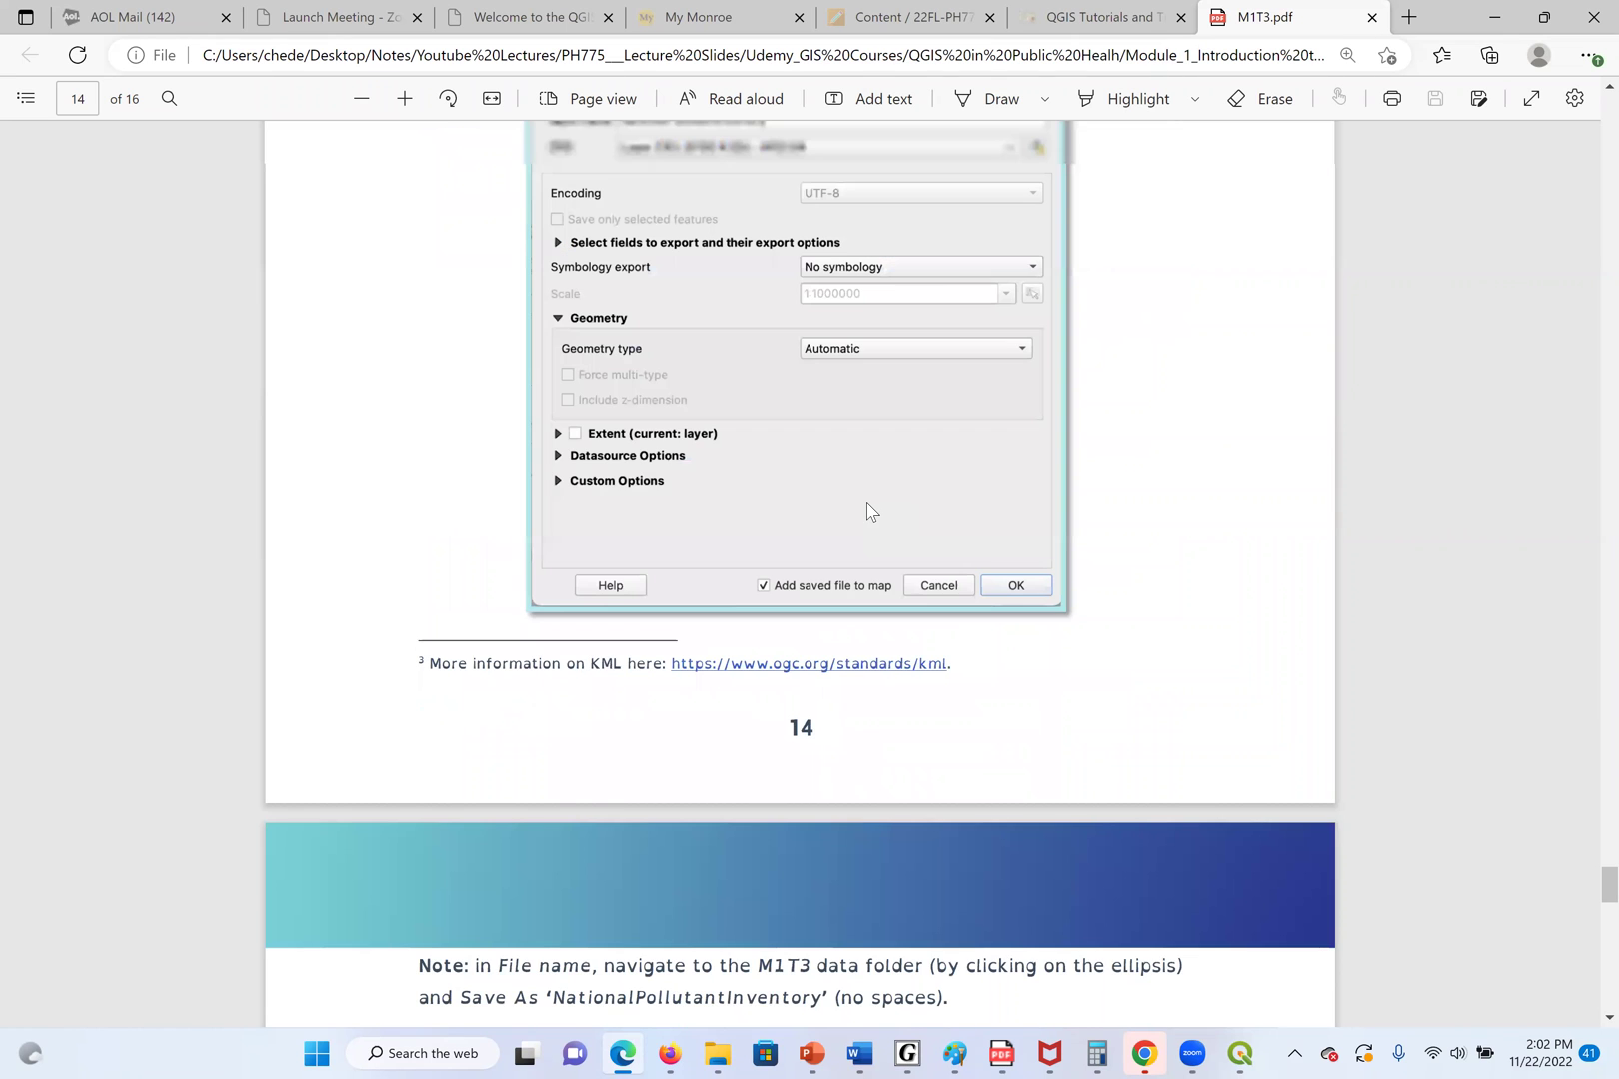
{"action": "scroll", "coordinate": [867, 500], "scroll_direction": "up", "scroll_amount": 17}
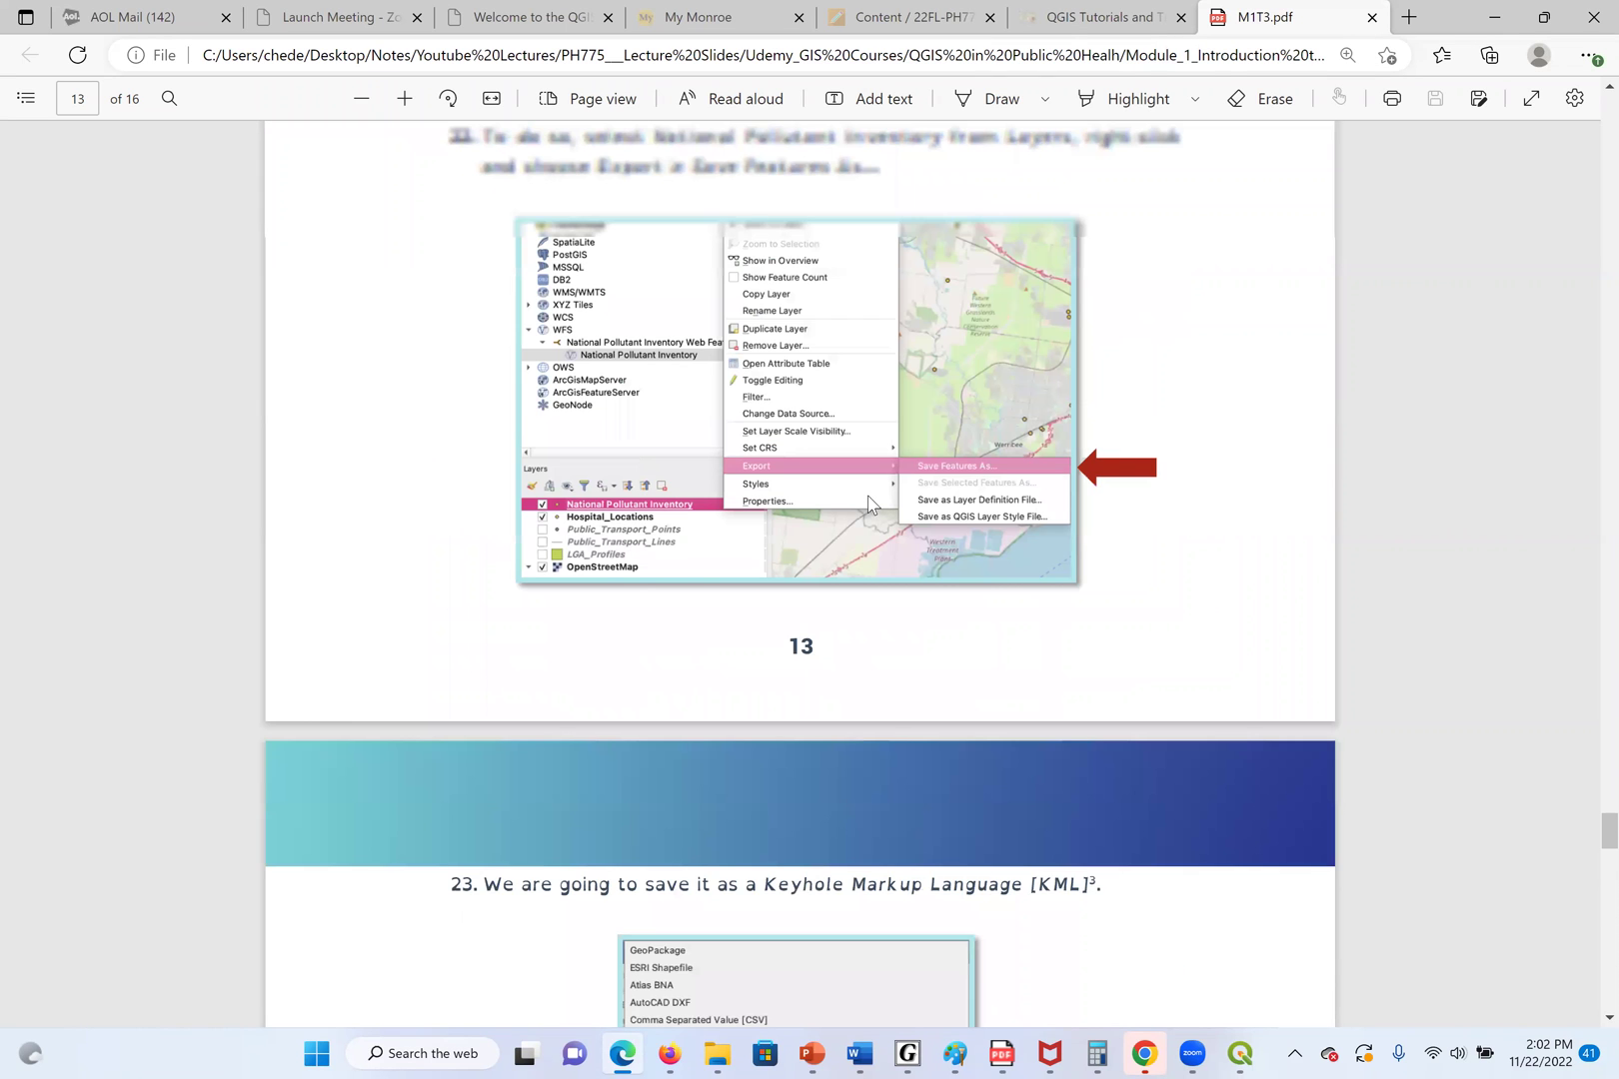
Read step 22 under Export existing datasets and highlight the National Pollutant Inventory layer name in it
{"action": "scroll", "coordinate": [868, 505], "scroll_direction": "up", "scroll_amount": 5}
{"action": "scroll", "coordinate": [755, 340], "scroll_direction": "down", "scroll_amount": 3}
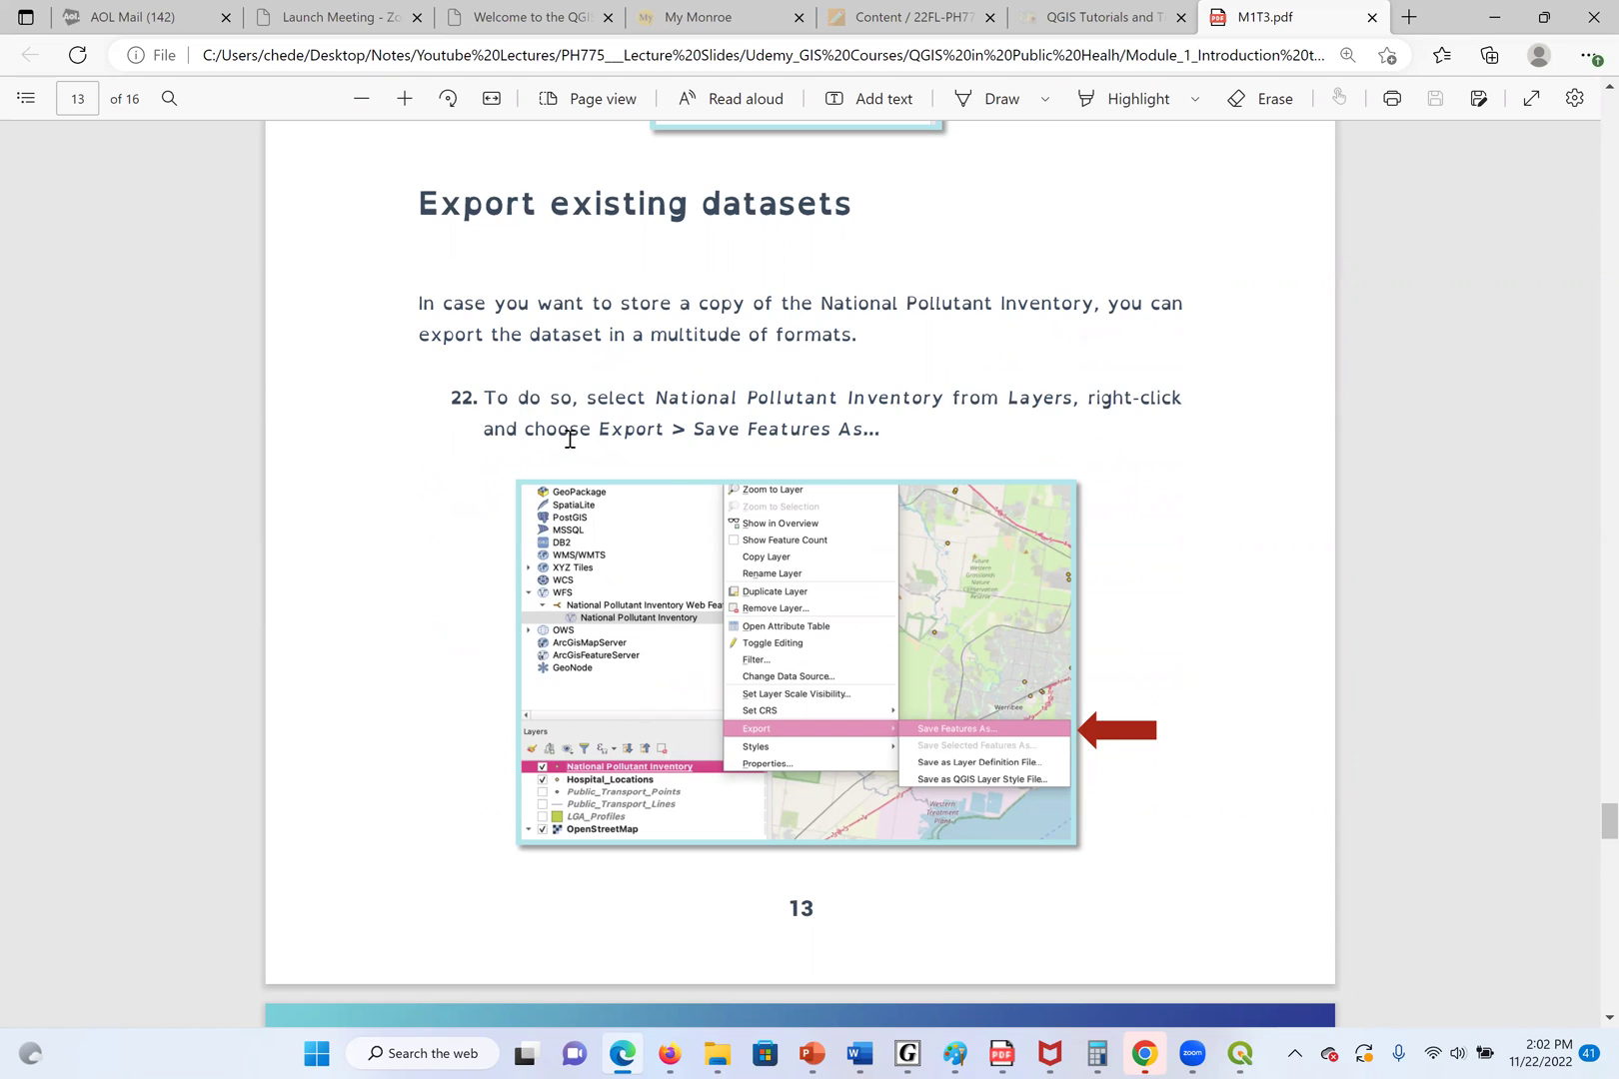
{"action": "left_click_drag", "start_coordinate": [654, 398], "coordinate": [928, 398]}
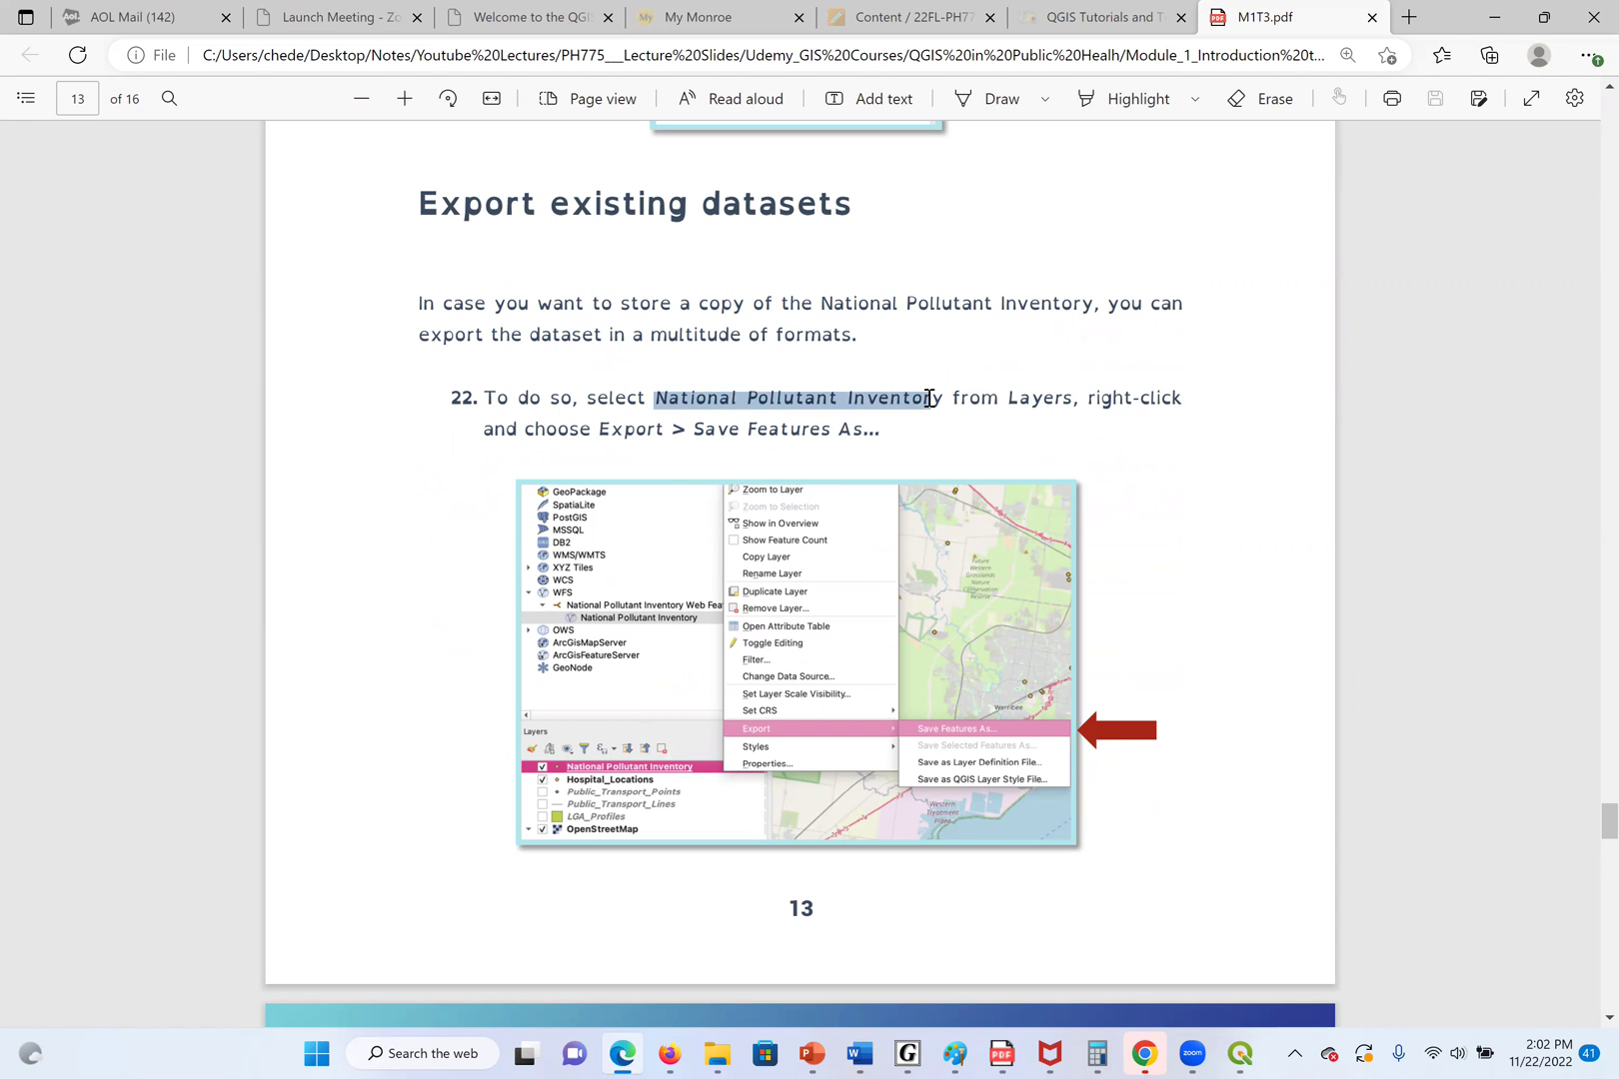
{"action": "left_click_drag", "start_coordinate": [951, 403], "coordinate": [957, 400]}
Return to QGIS and set up a Save Features As export of the National Pollutant Inventory layer with file name ffffff
{"action": "mouse_move", "coordinate": [624, 1056]}
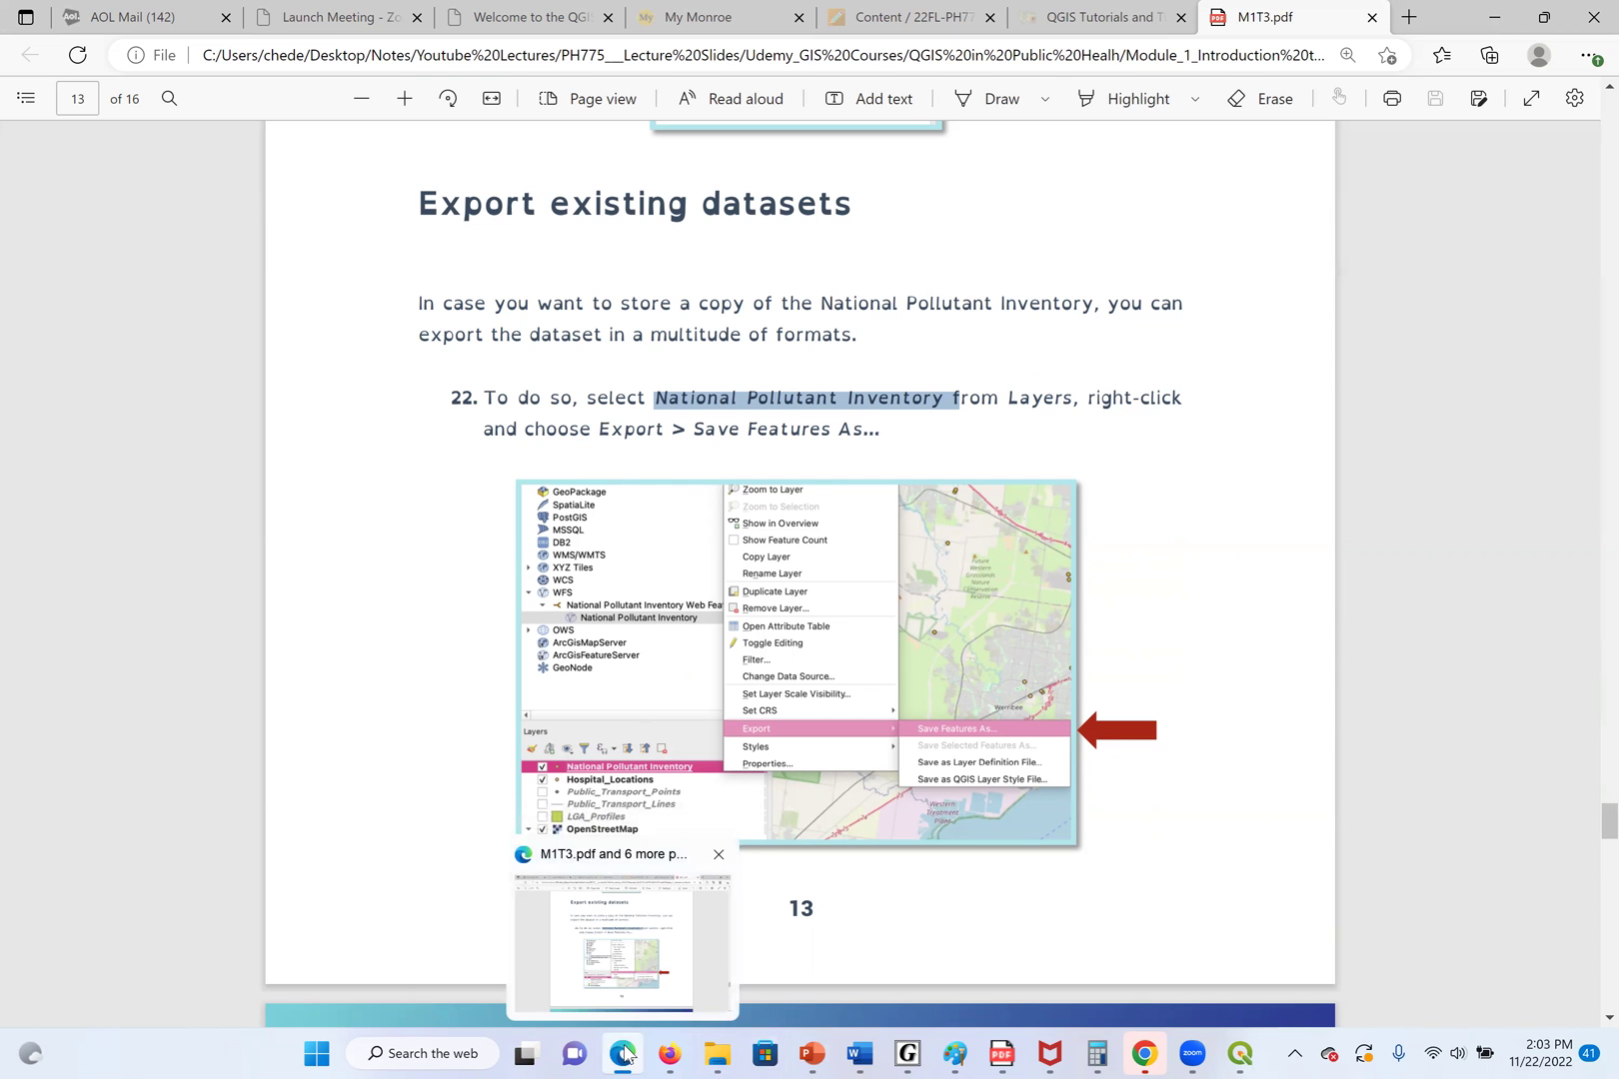
{"action": "left_click", "coordinate": [1240, 1053]}
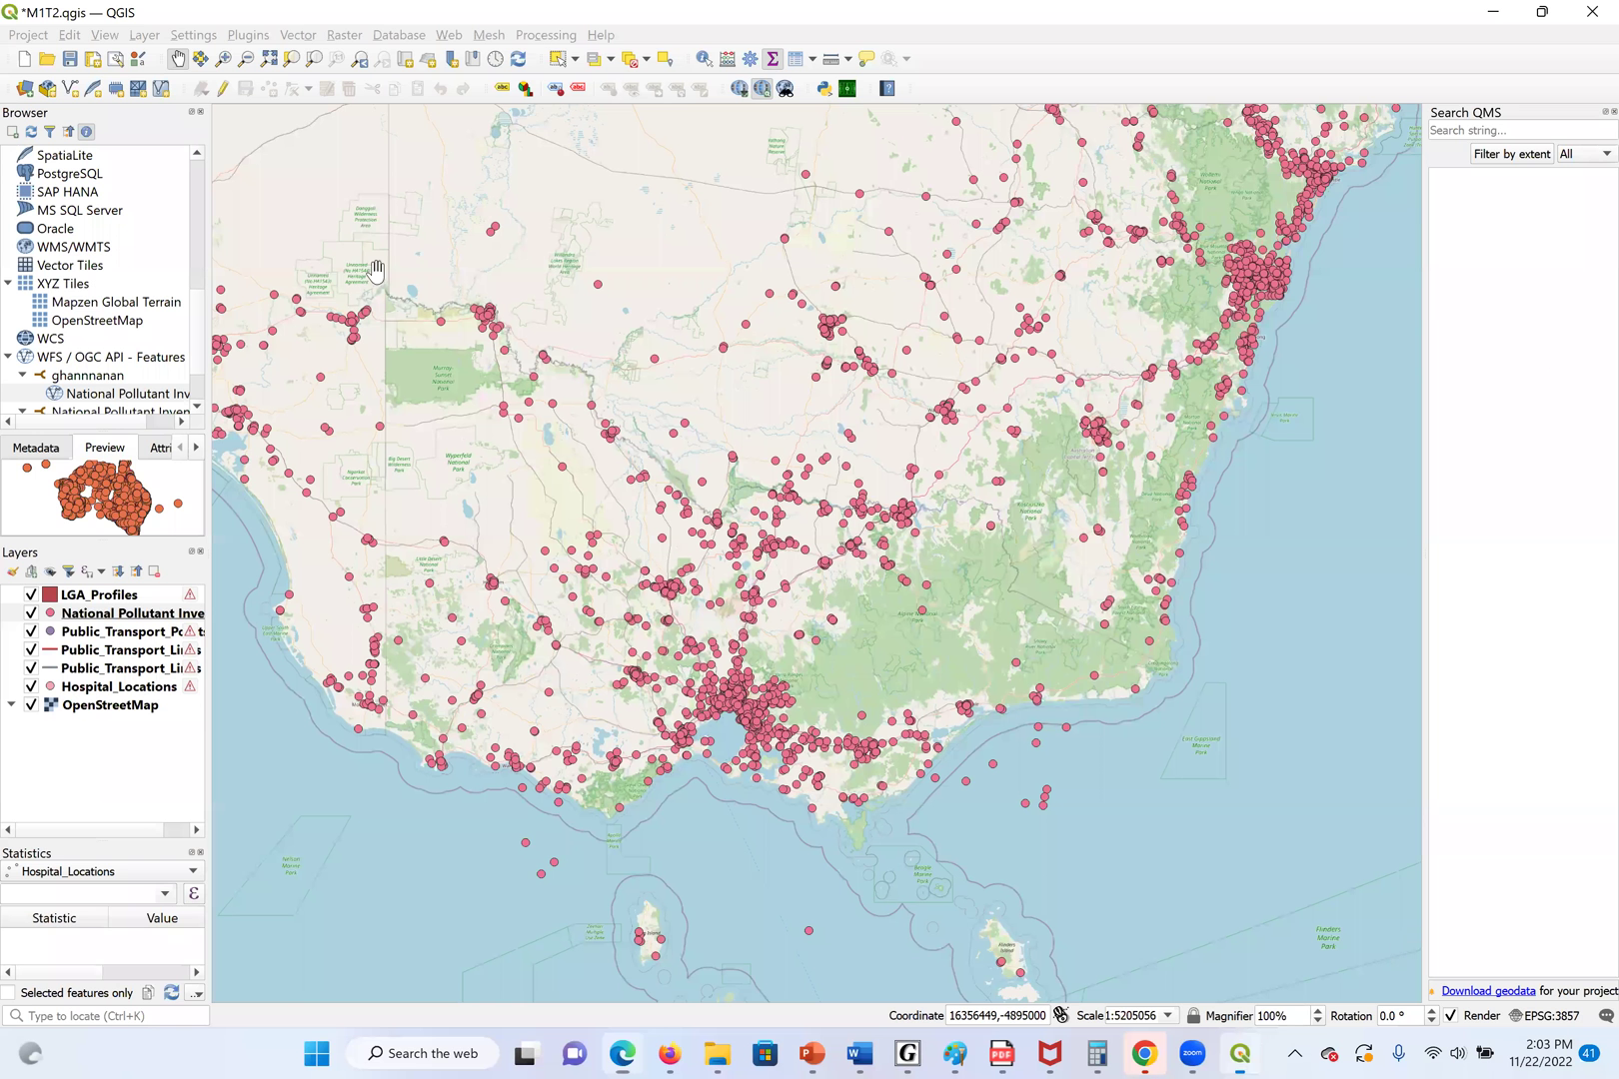
{"action": "right_click", "coordinate": [147, 613]}
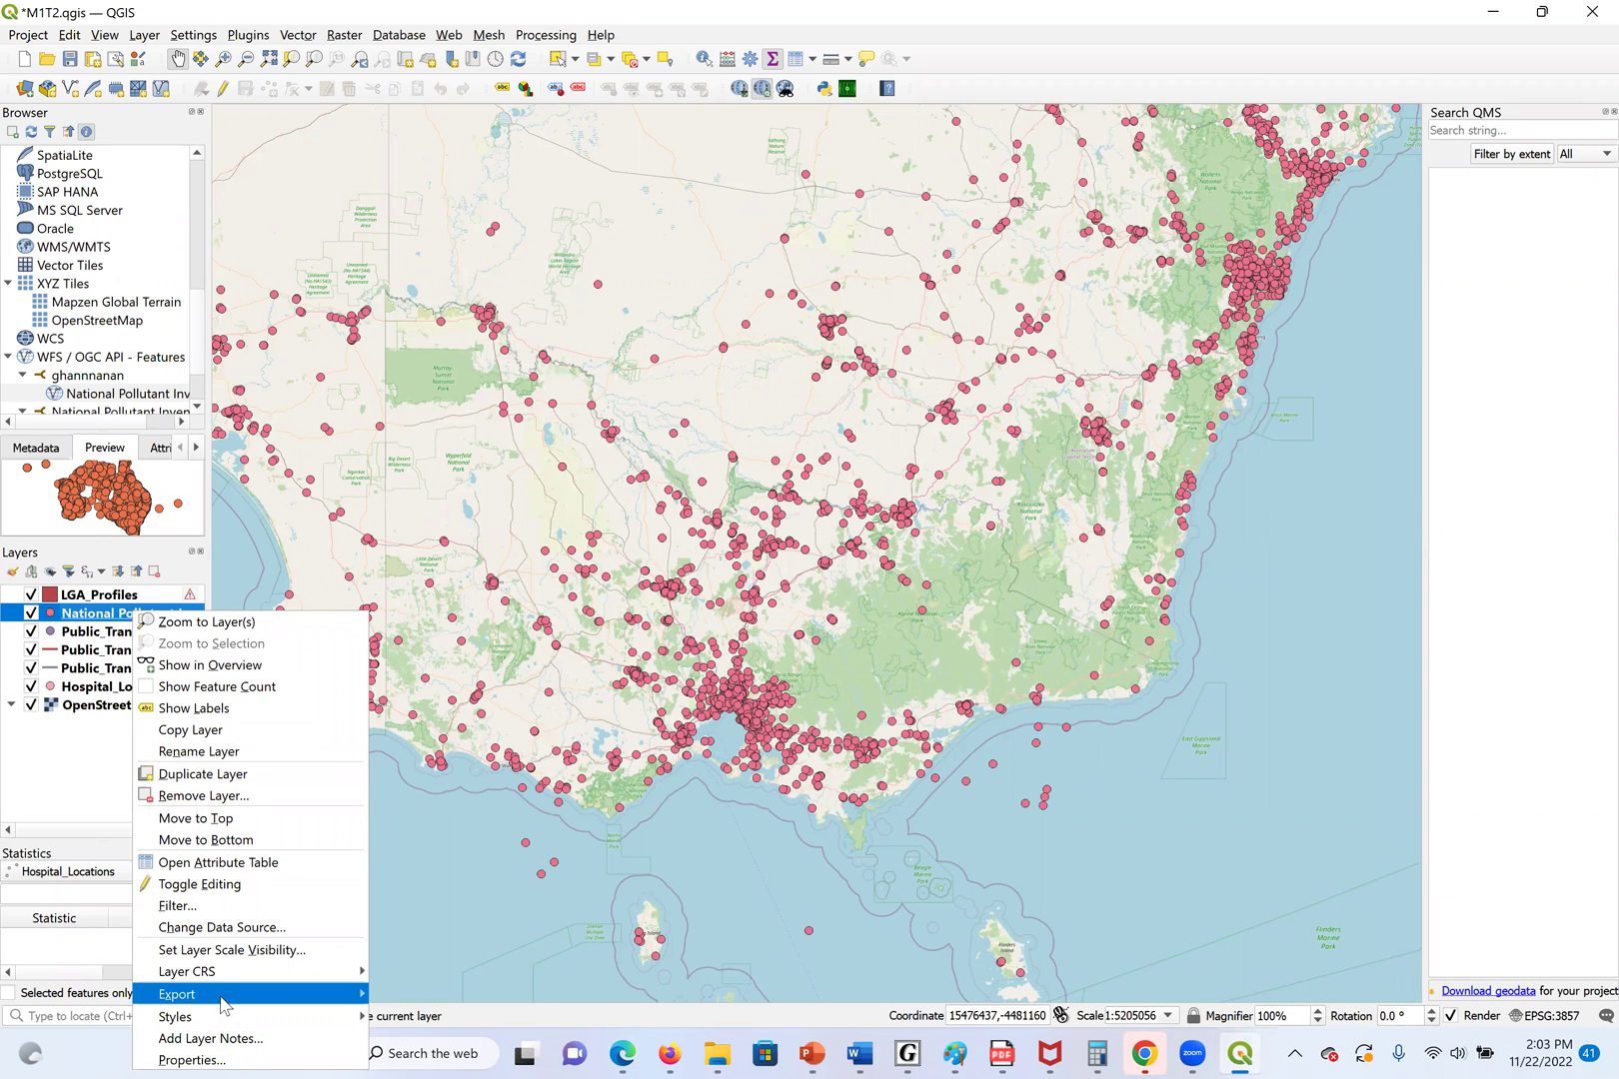
{"action": "mouse_move", "coordinate": [300, 994]}
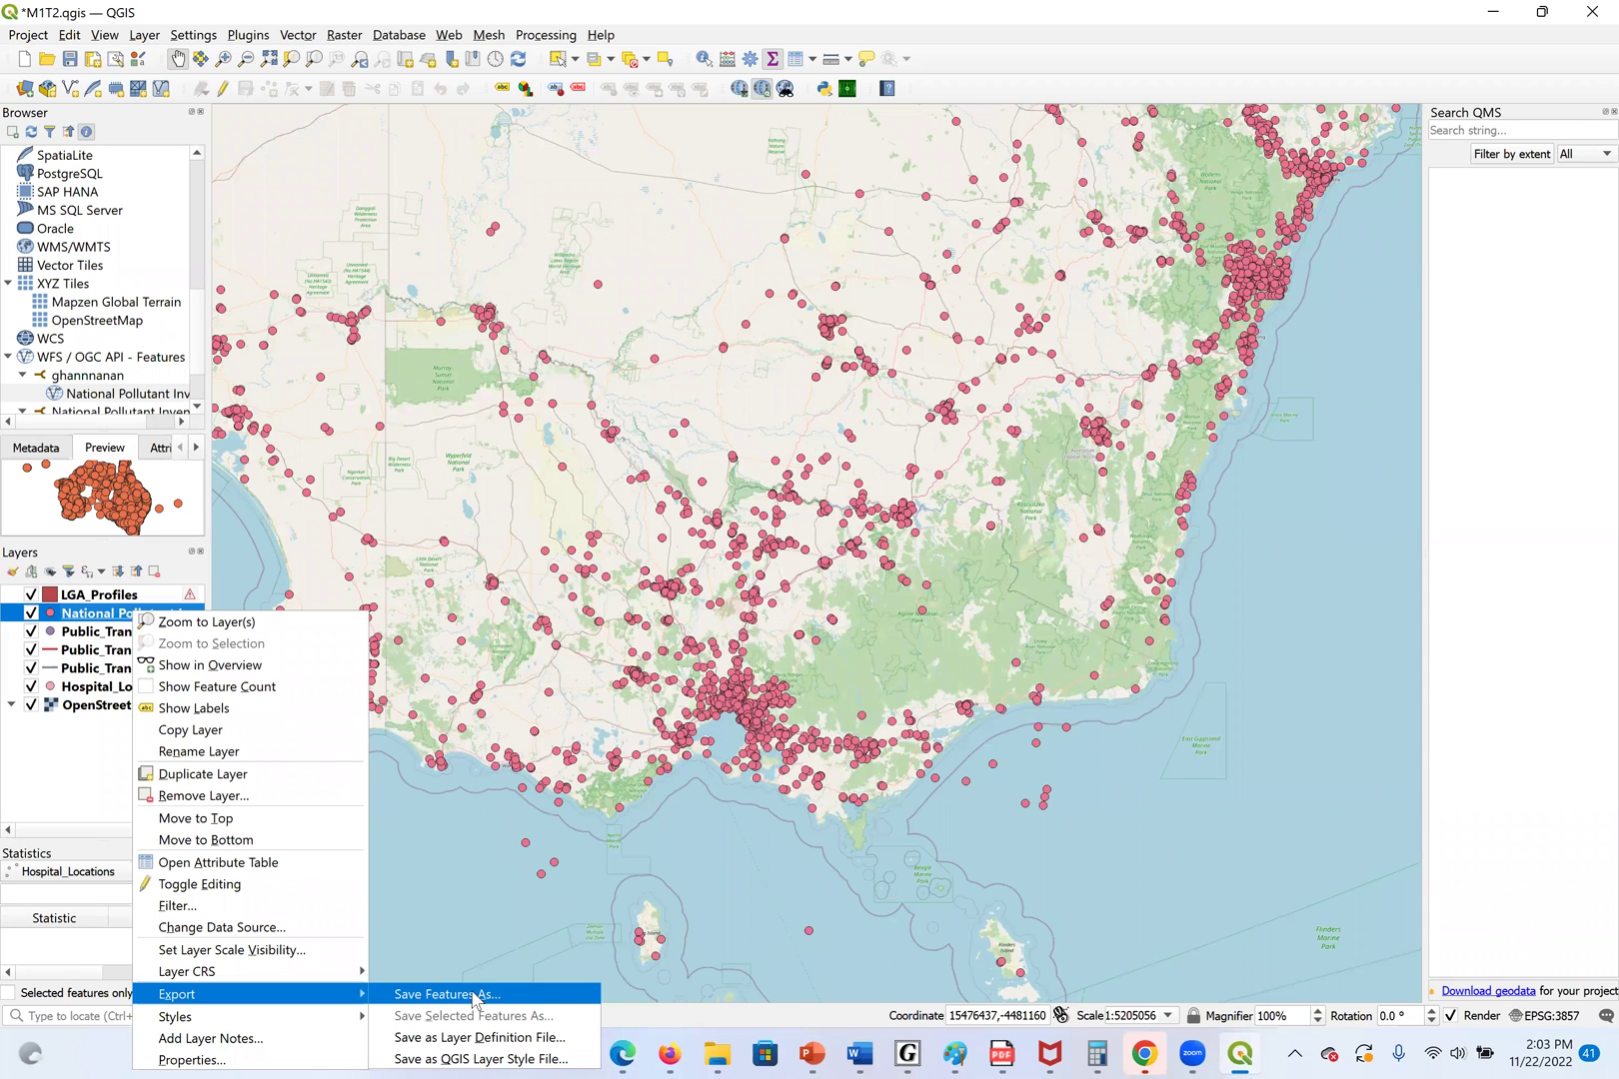
{"action": "left_click", "coordinate": [474, 995]}
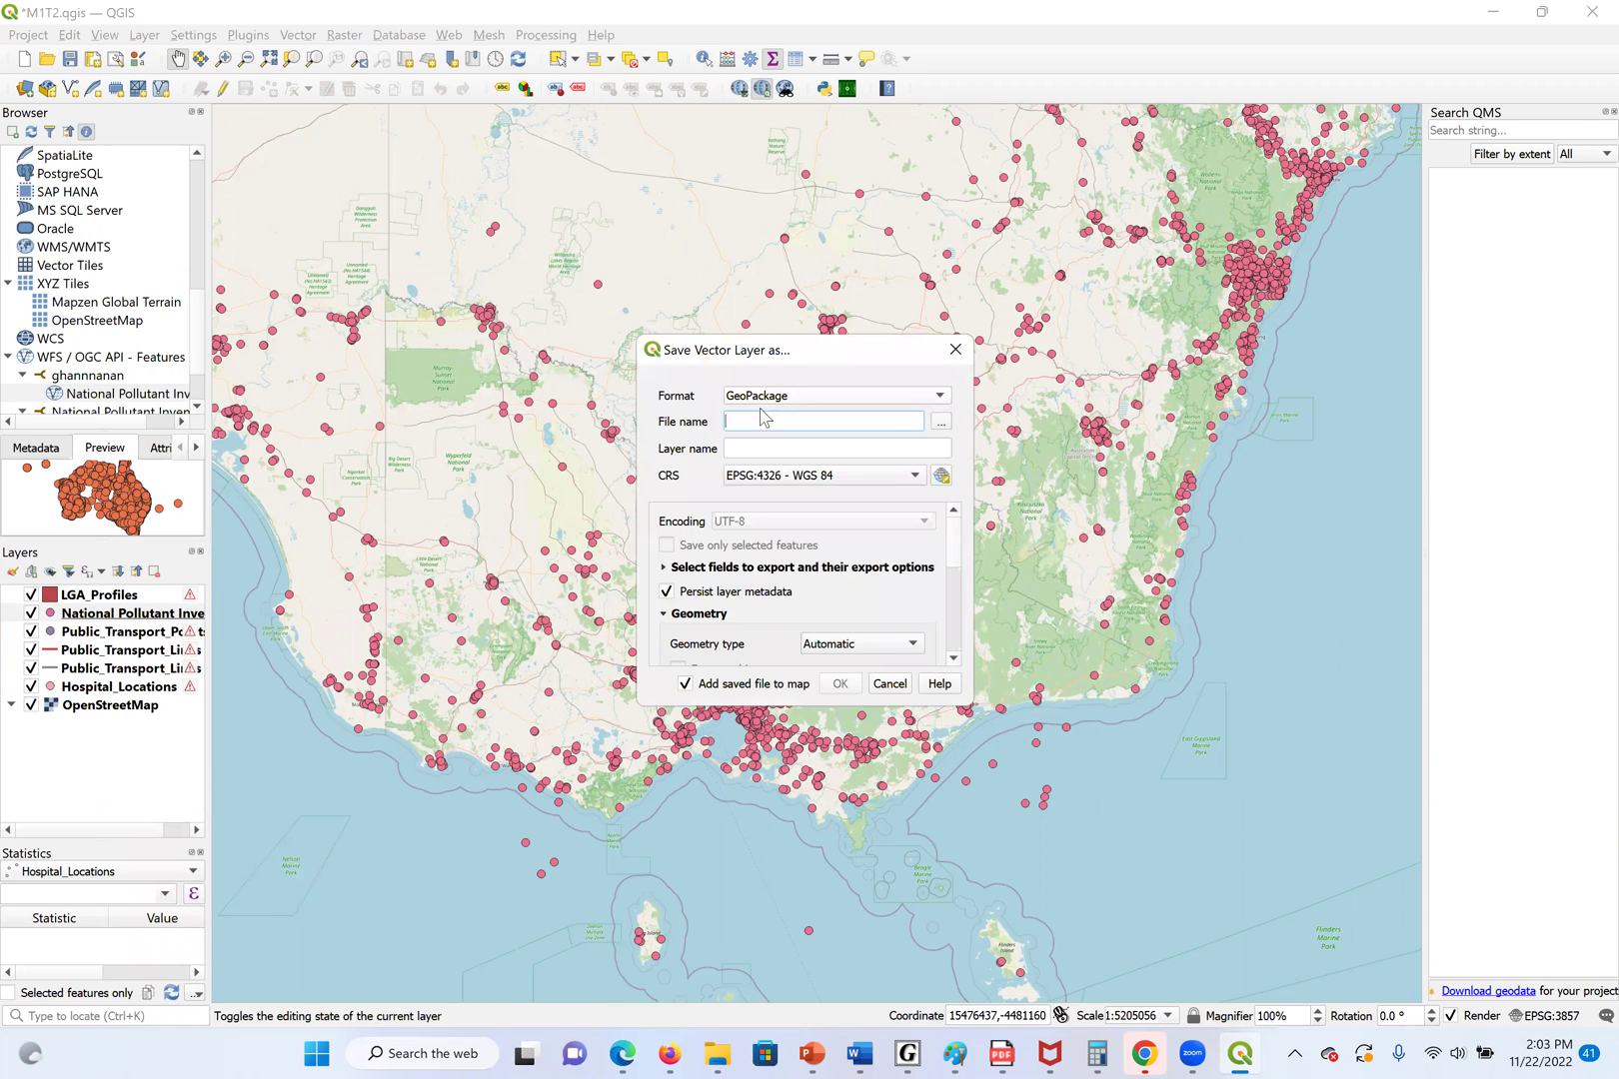
{"action": "type", "text": "ffffff"}
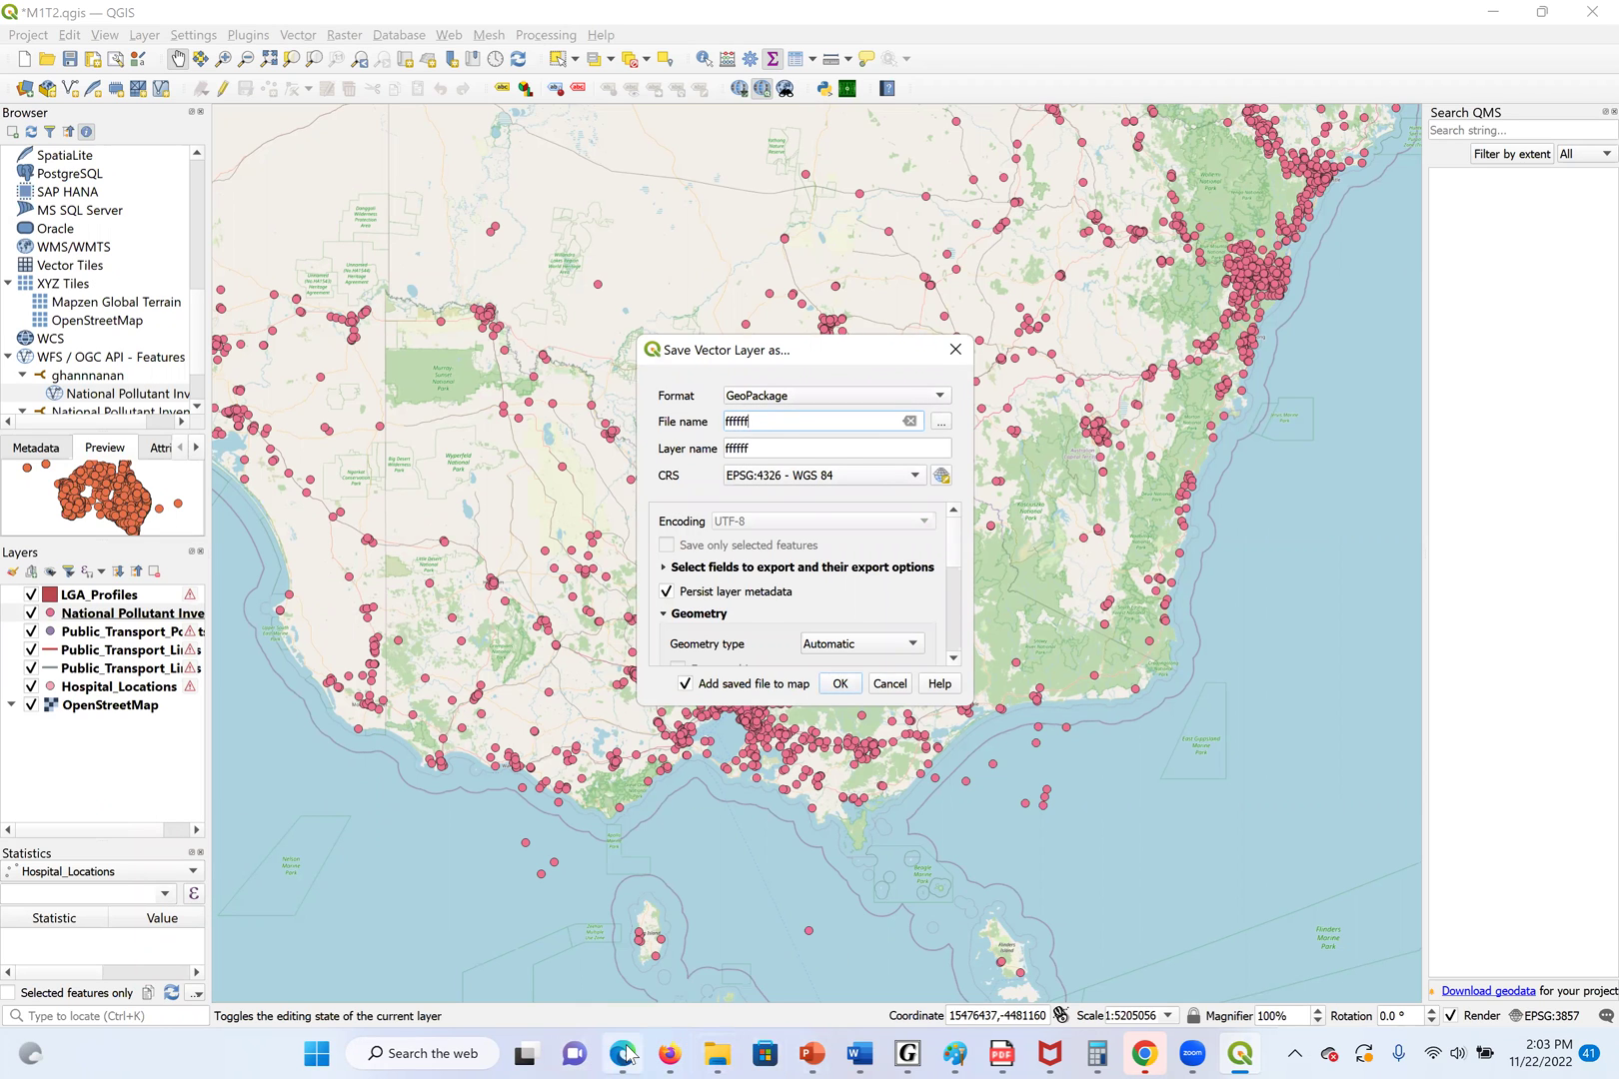
Switch to M1T3.pdf and review steps 23 and 24 on the KML format and the vector layer save settings
{"action": "left_click", "coordinate": [624, 1053]}
{"action": "scroll", "coordinate": [659, 837], "scroll_direction": "down", "scroll_amount": 2}
{"action": "scroll", "coordinate": [670, 836], "scroll_direction": "down", "scroll_amount": 6}
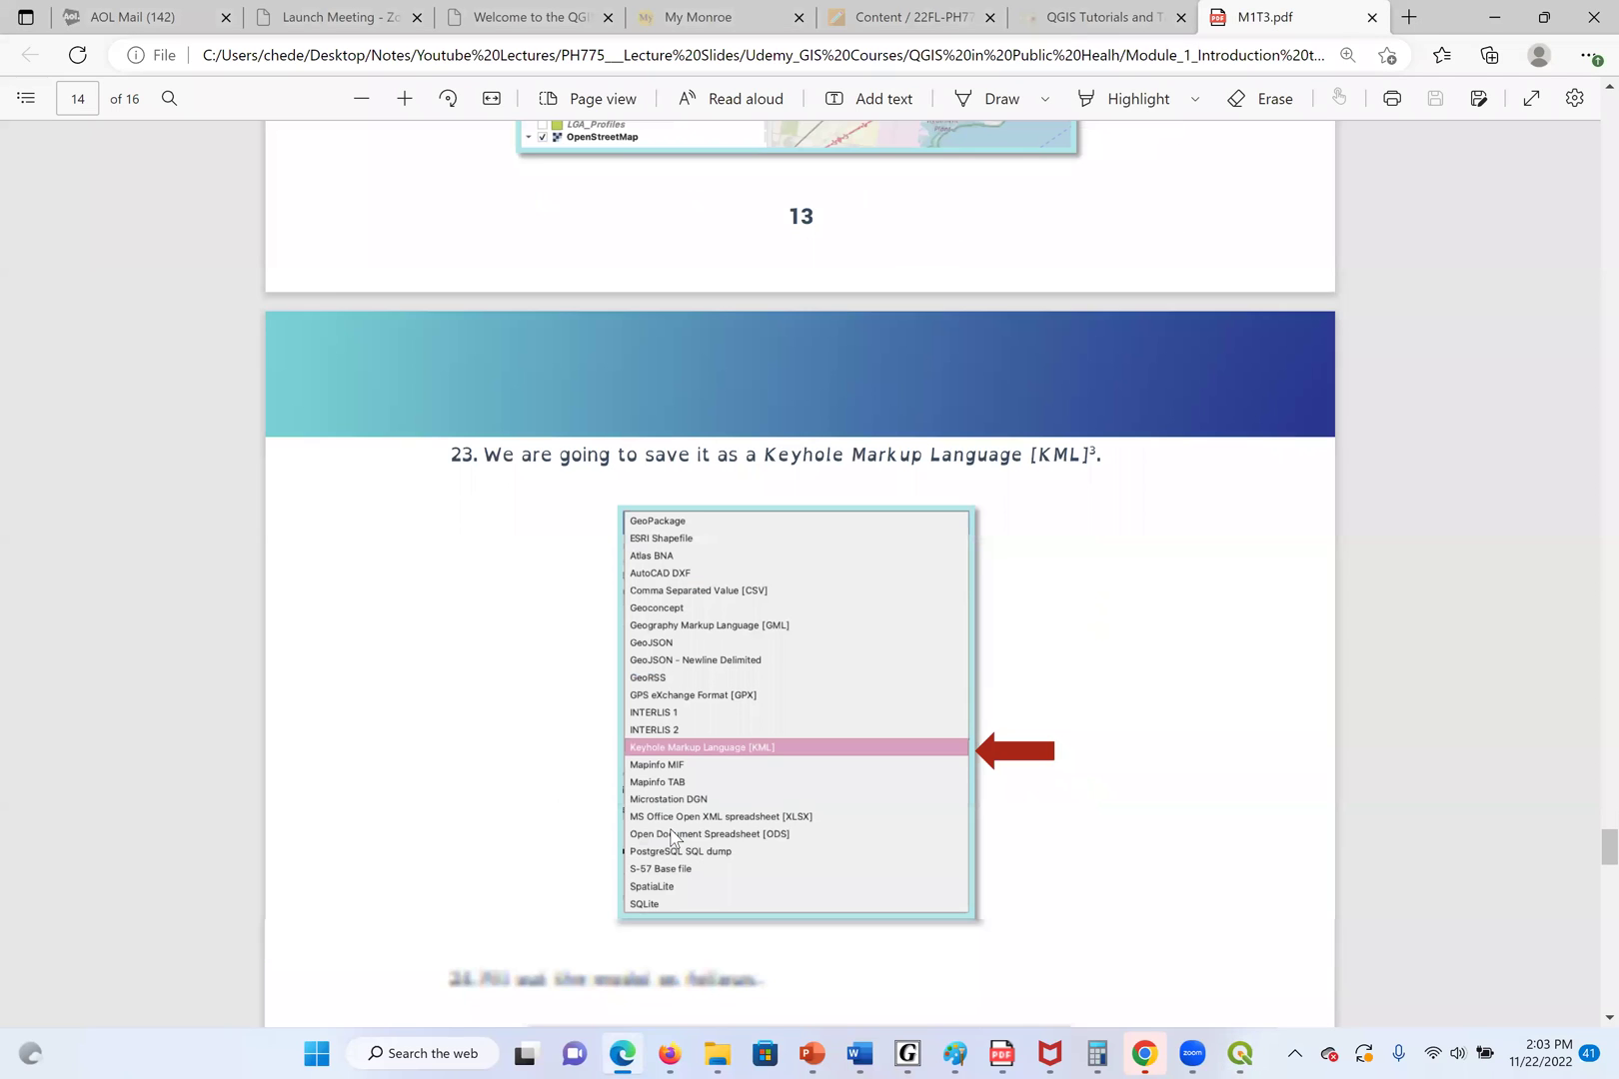
{"action": "scroll", "coordinate": [671, 835], "scroll_direction": "down", "scroll_amount": 1}
{"action": "scroll", "coordinate": [676, 836], "scroll_direction": "up", "scroll_amount": 3}
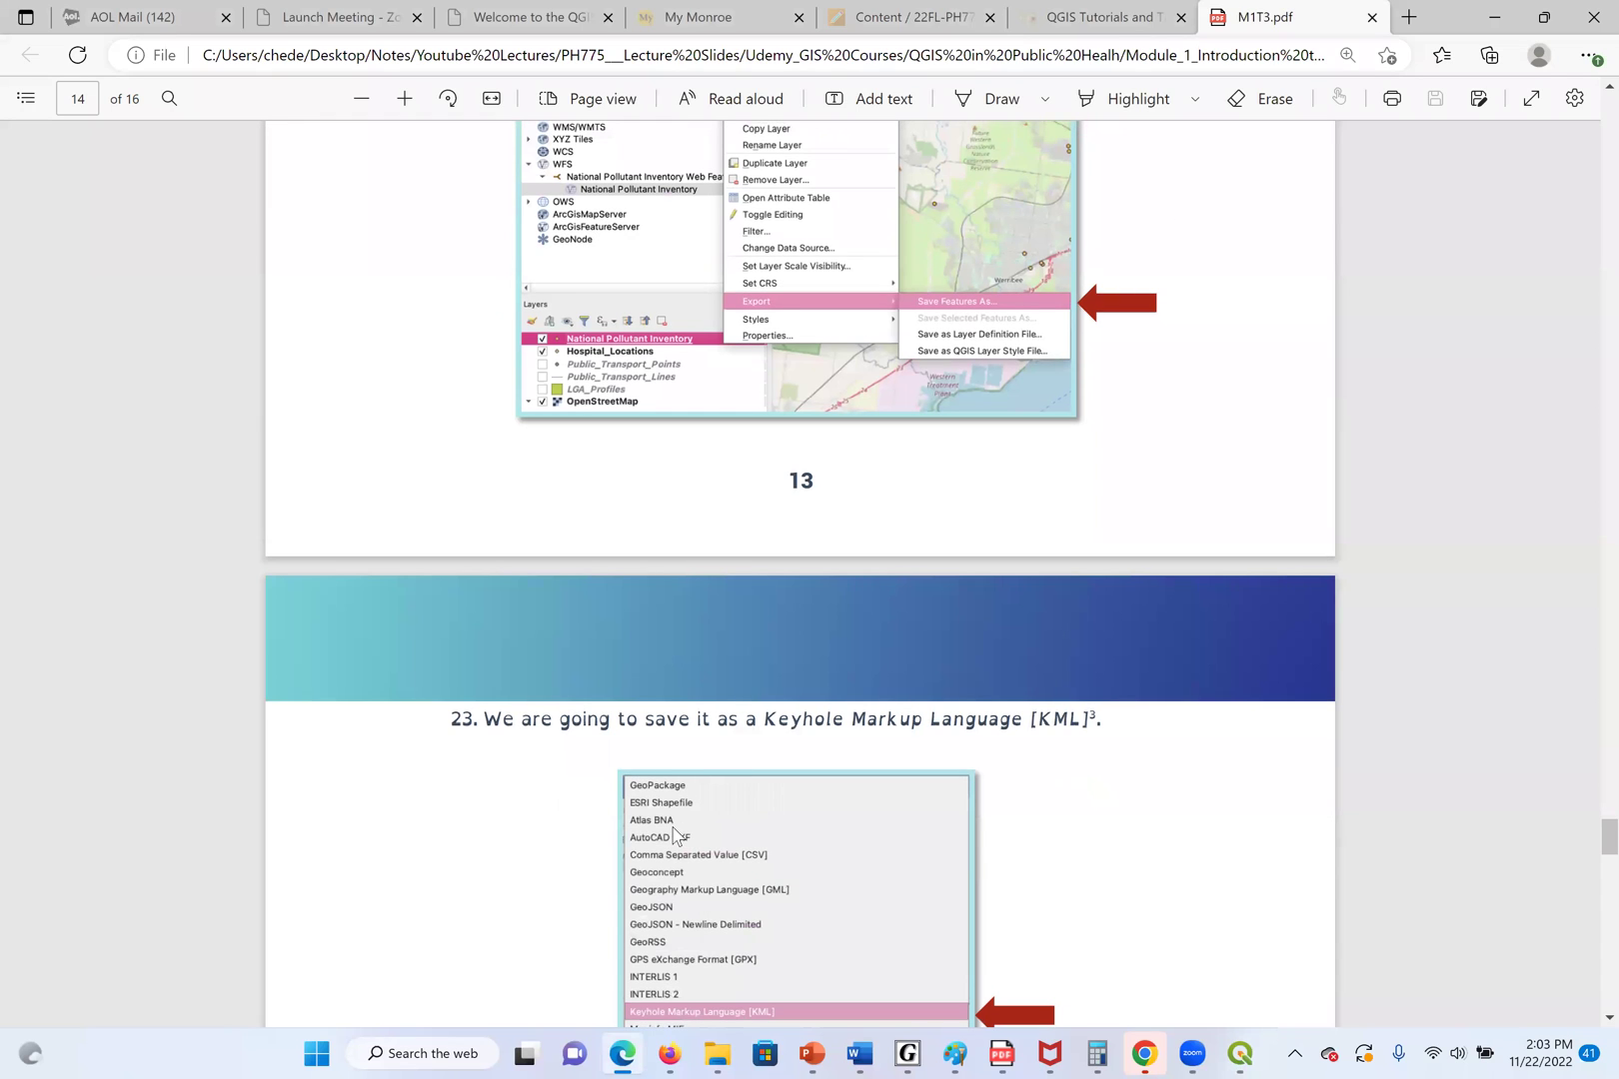
{"action": "scroll", "coordinate": [671, 830], "scroll_direction": "down", "scroll_amount": 3}
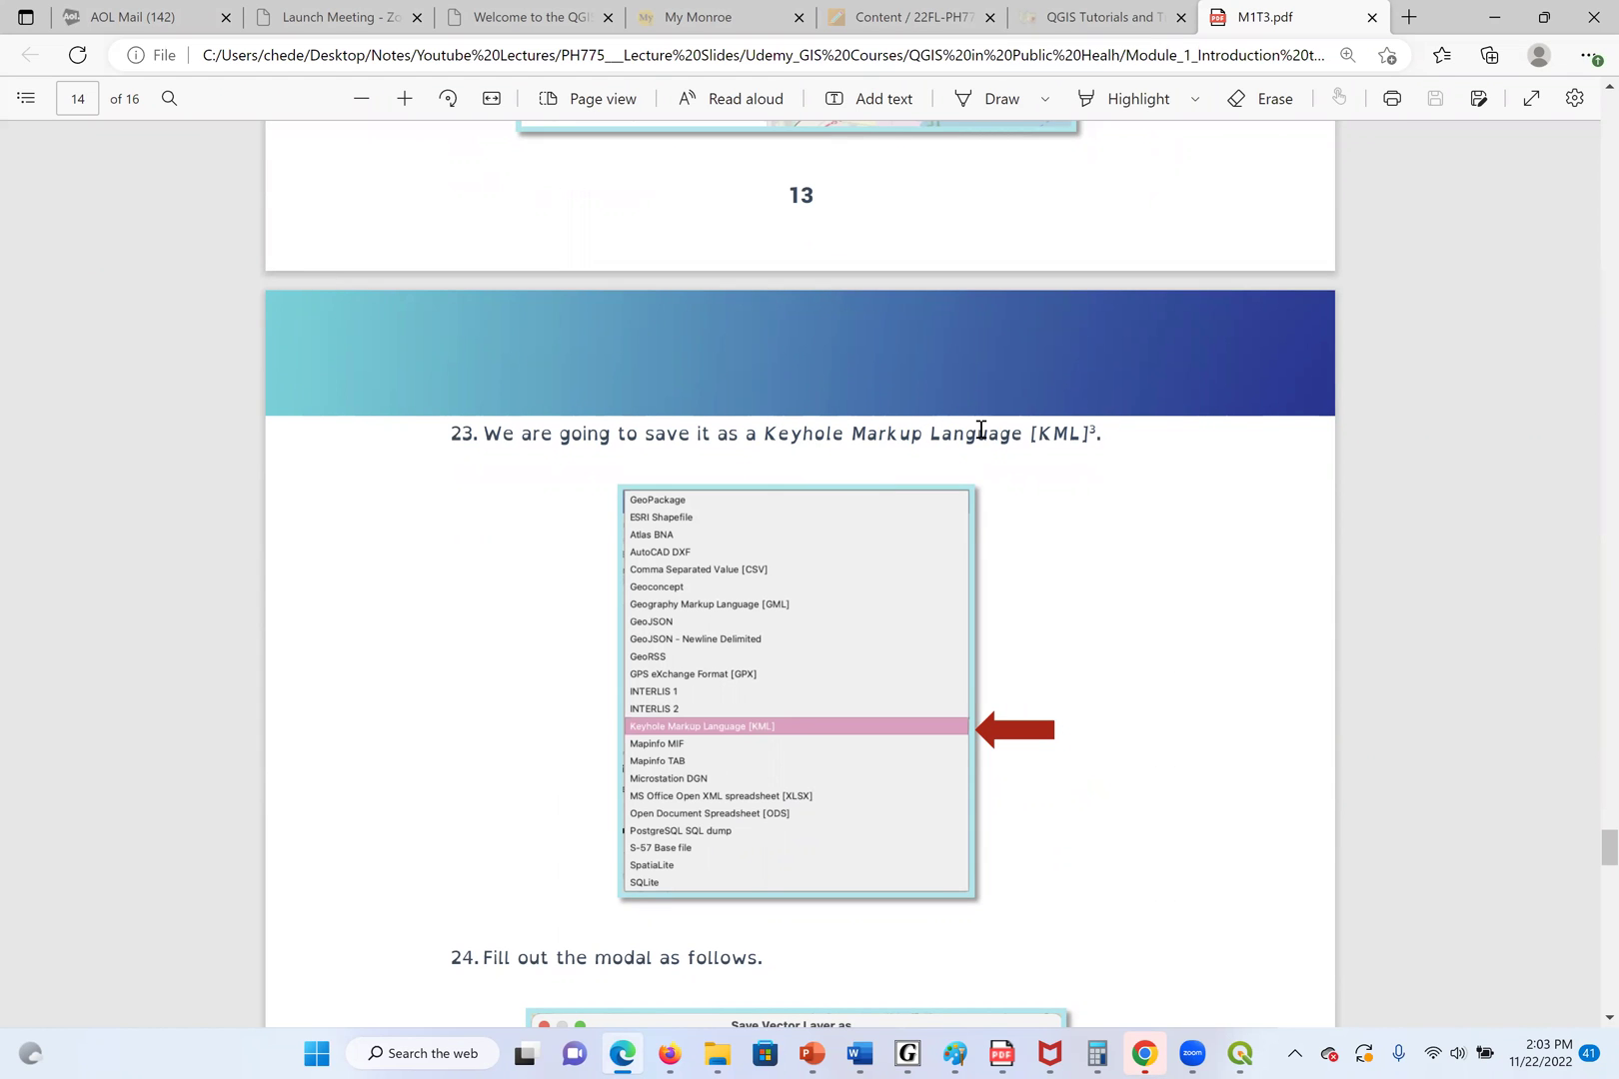
{"action": "scroll", "coordinate": [785, 704], "scroll_direction": "down", "scroll_amount": 6}
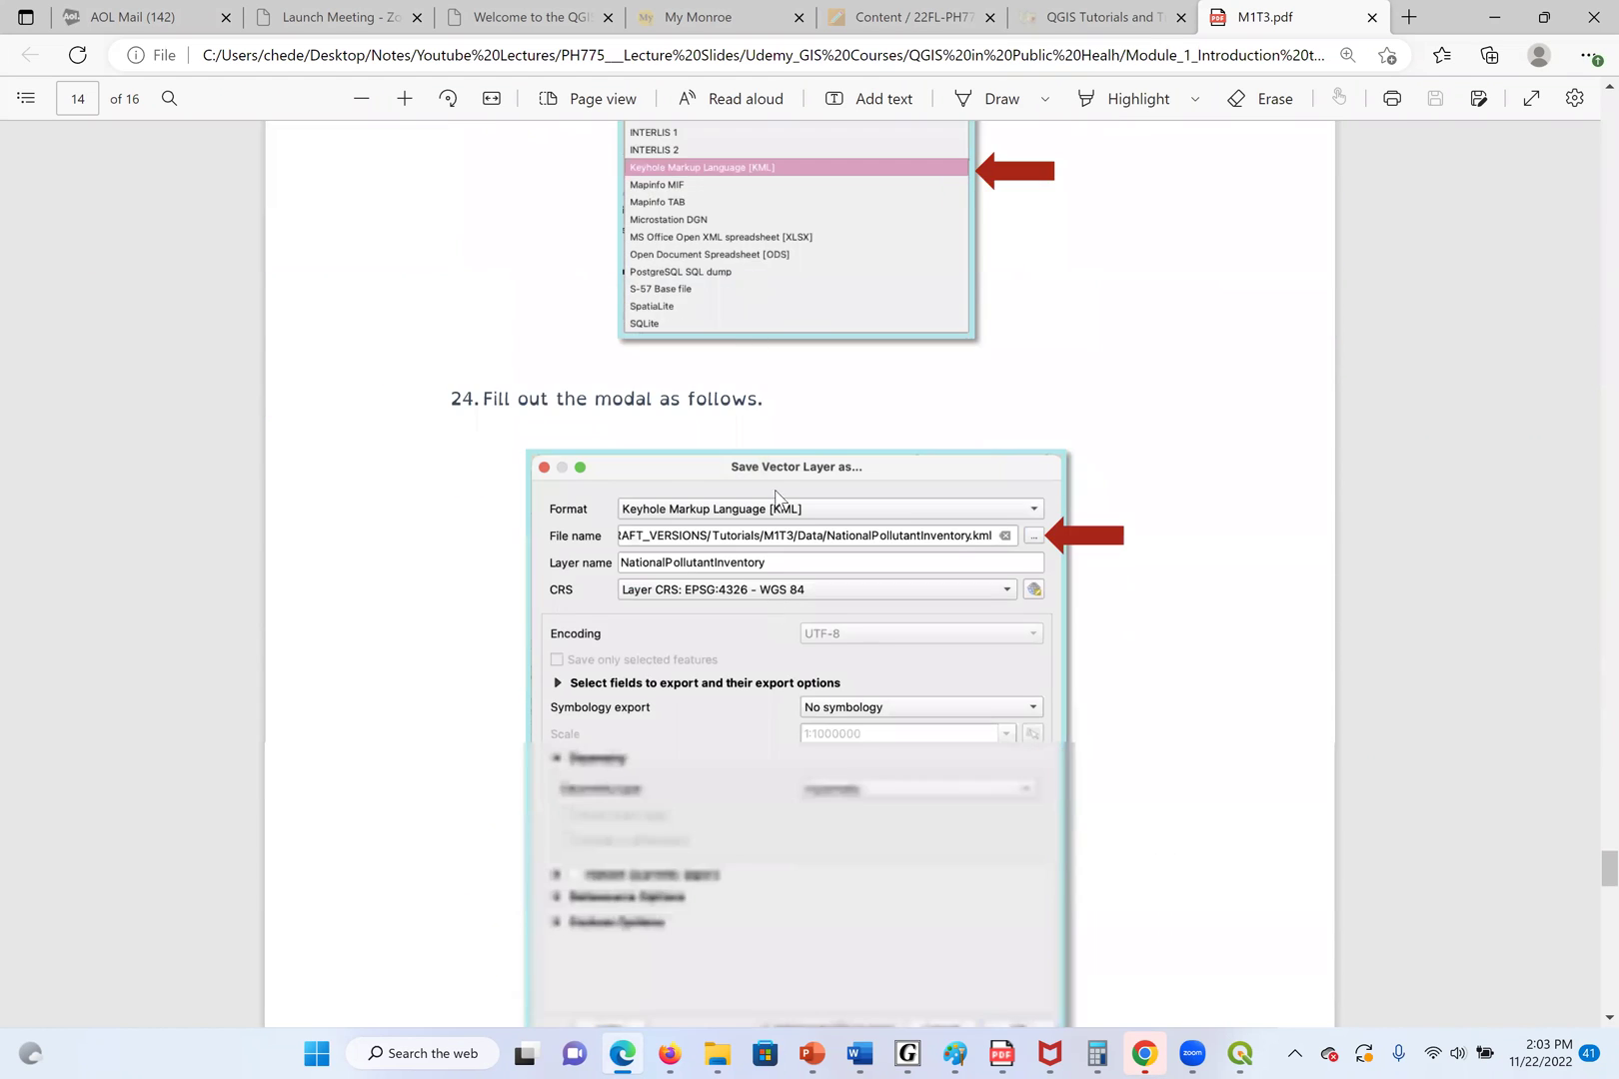
{"action": "scroll", "coordinate": [780, 794], "scroll_direction": "down", "scroll_amount": 4}
{"action": "scroll", "coordinate": [780, 798], "scroll_direction": "up", "scroll_amount": 3}
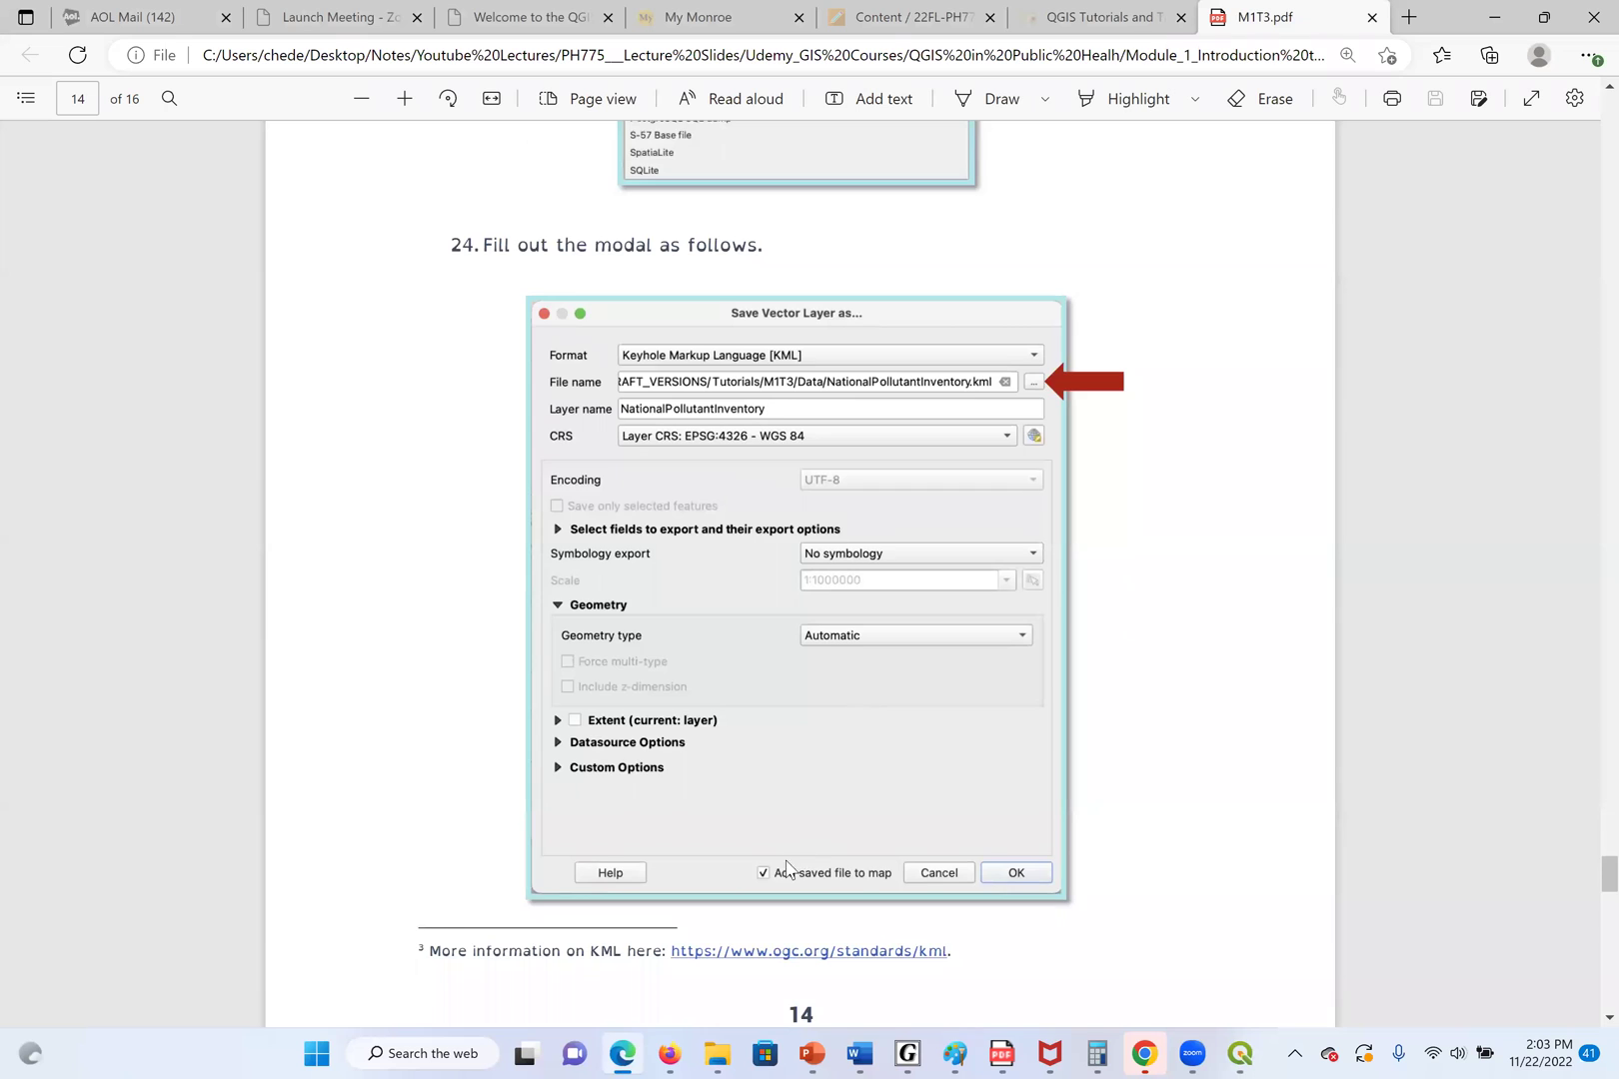
Review steps 25 to 28 of the tutorial on removing the WFS layer and saving the project
{"action": "scroll", "coordinate": [784, 870], "scroll_direction": "down", "scroll_amount": 10}
{"action": "scroll", "coordinate": [784, 860], "scroll_direction": "down", "scroll_amount": 1}
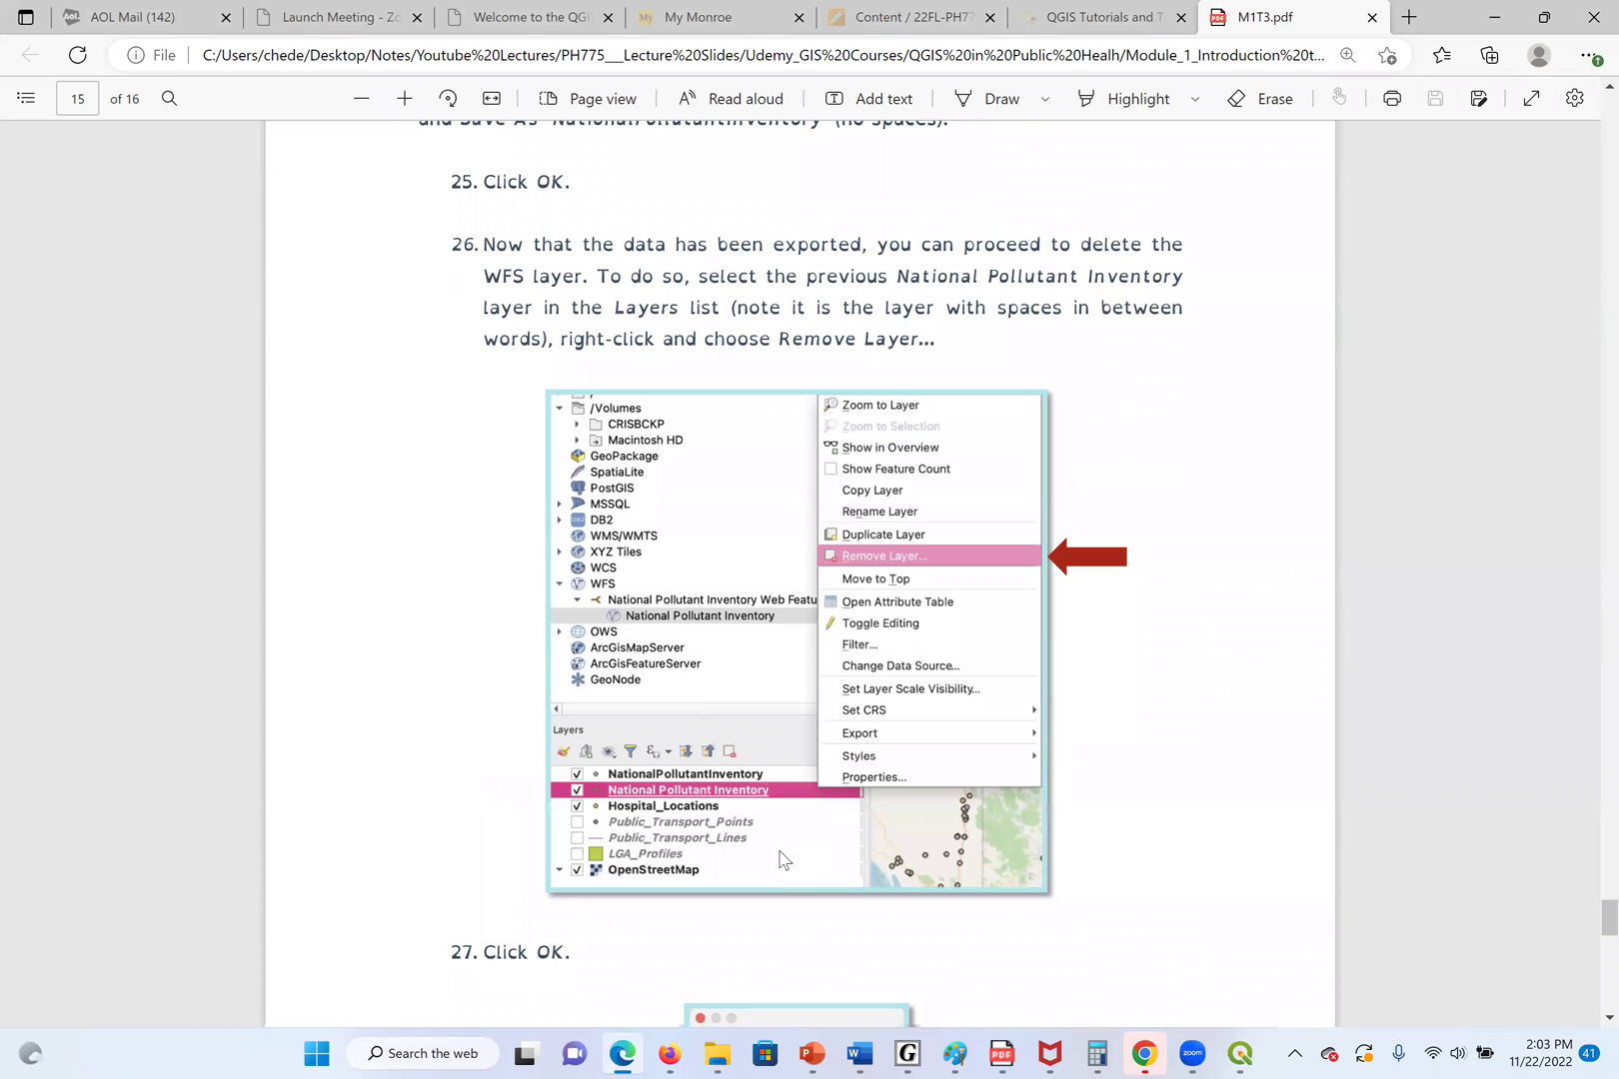
{"action": "scroll", "coordinate": [783, 860], "scroll_direction": "down", "scroll_amount": 6}
{"action": "scroll", "coordinate": [777, 859], "scroll_direction": "down", "scroll_amount": 7}
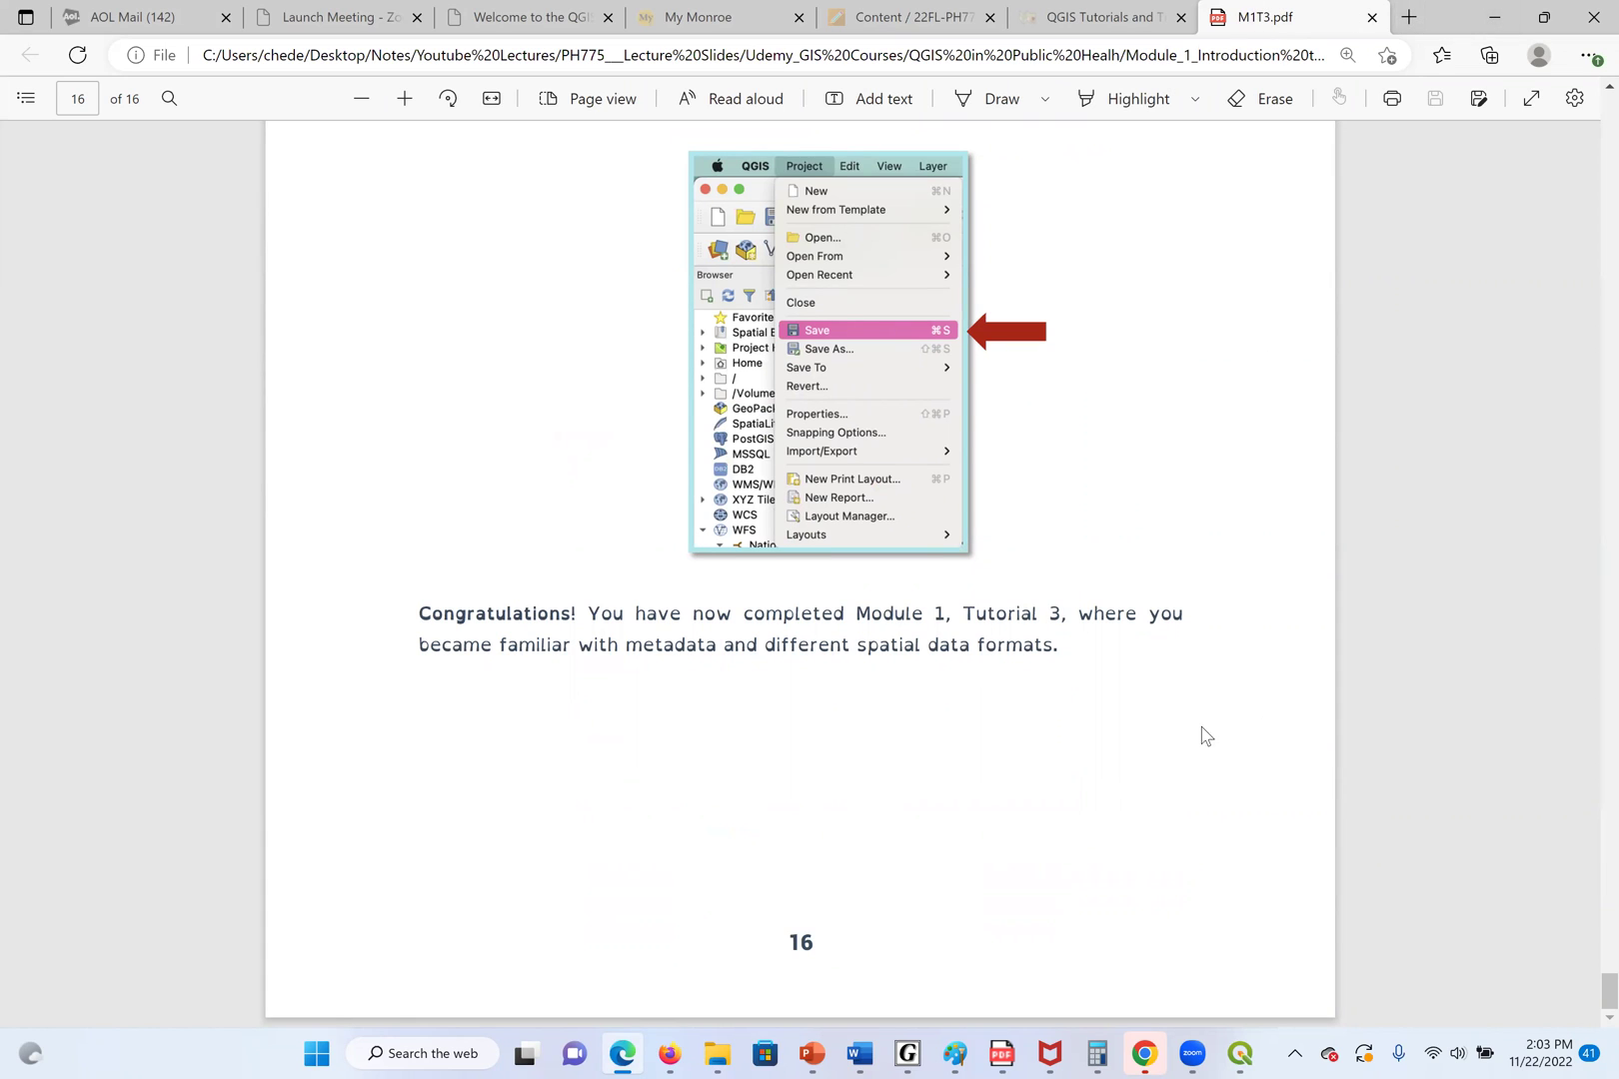
{"action": "scroll", "coordinate": [1111, 766], "scroll_direction": "up", "scroll_amount": 1}
{"action": "scroll", "coordinate": [1117, 767], "scroll_direction": "up", "scroll_amount": 4}
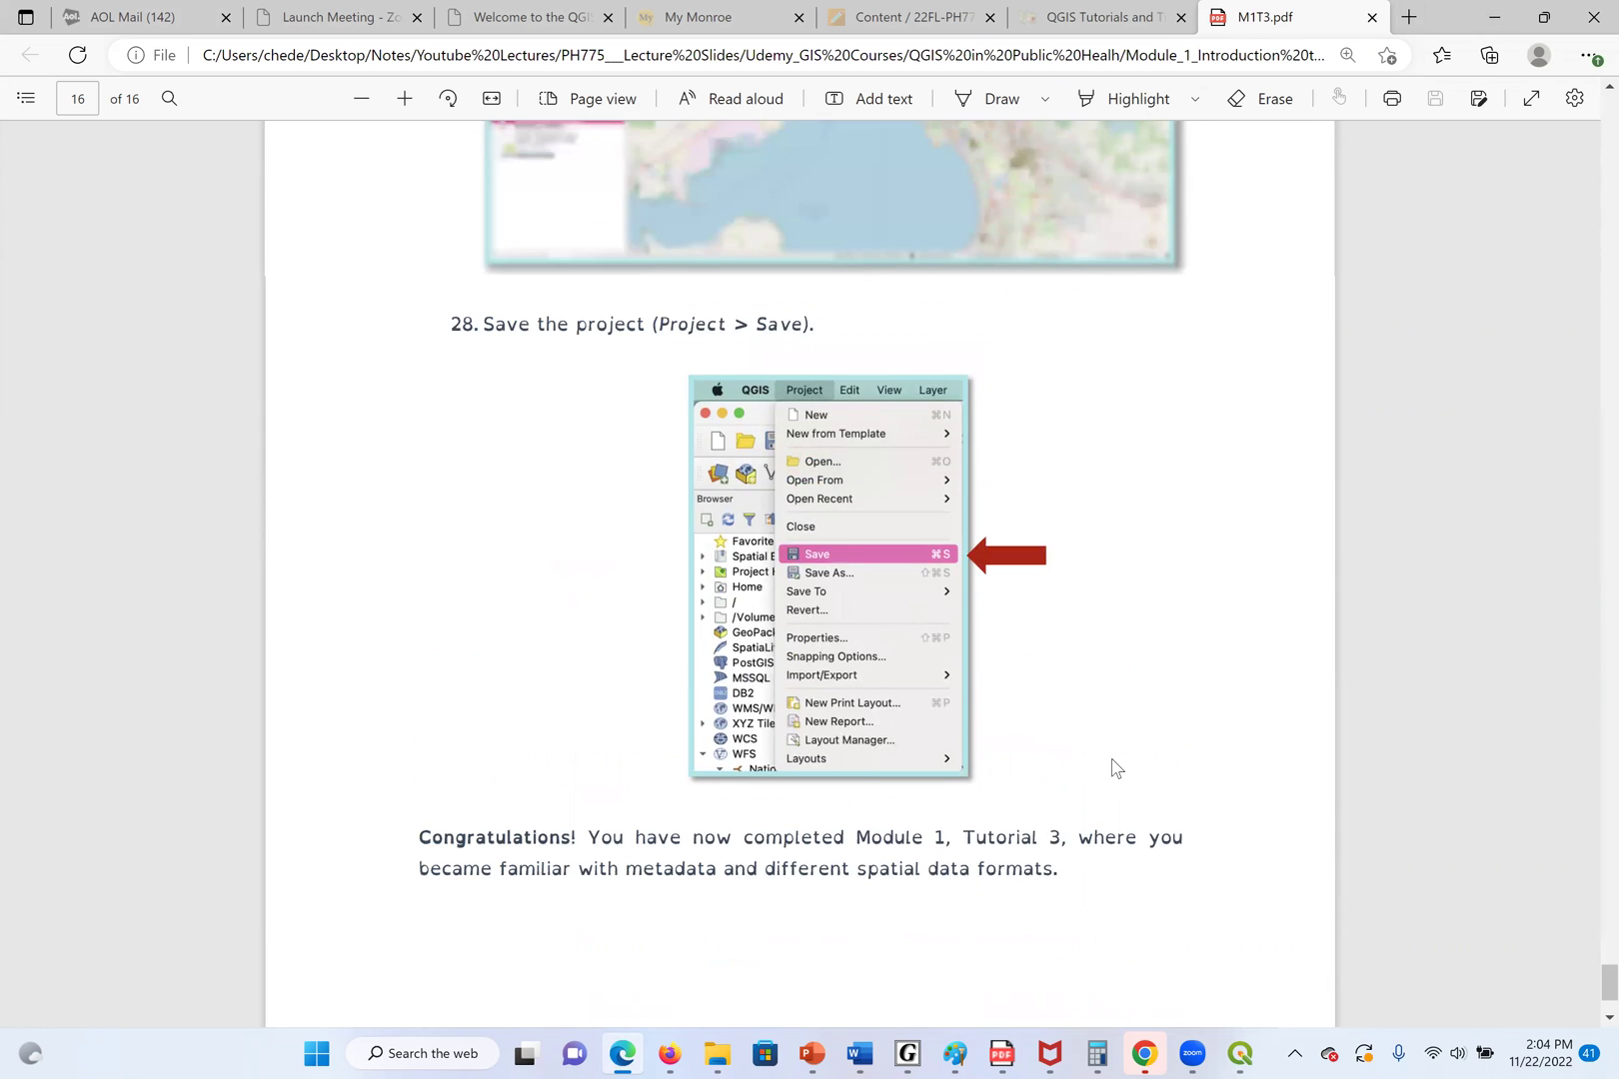
{"action": "scroll", "coordinate": [1469, 717], "scroll_direction": "up", "scroll_amount": 4}
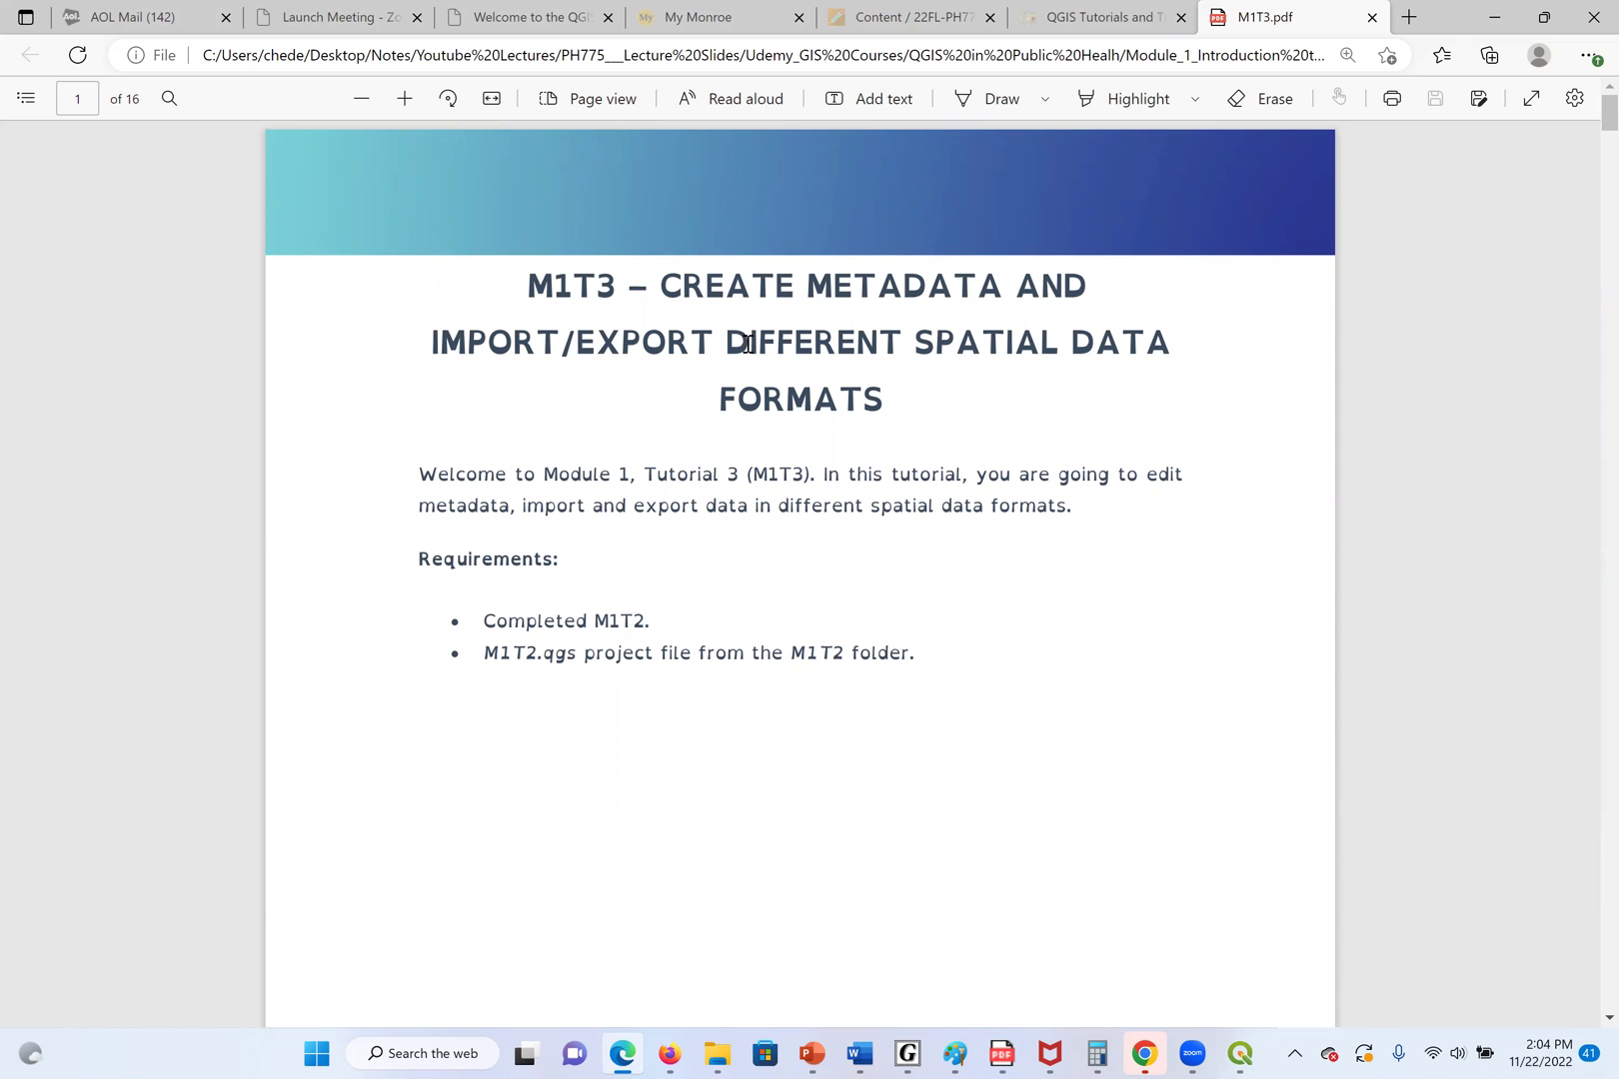
Return to QGIS and export the layer as the ffffff GeoPackage, adding the saved file to the map
{"action": "left_click", "coordinate": [622, 1054]}
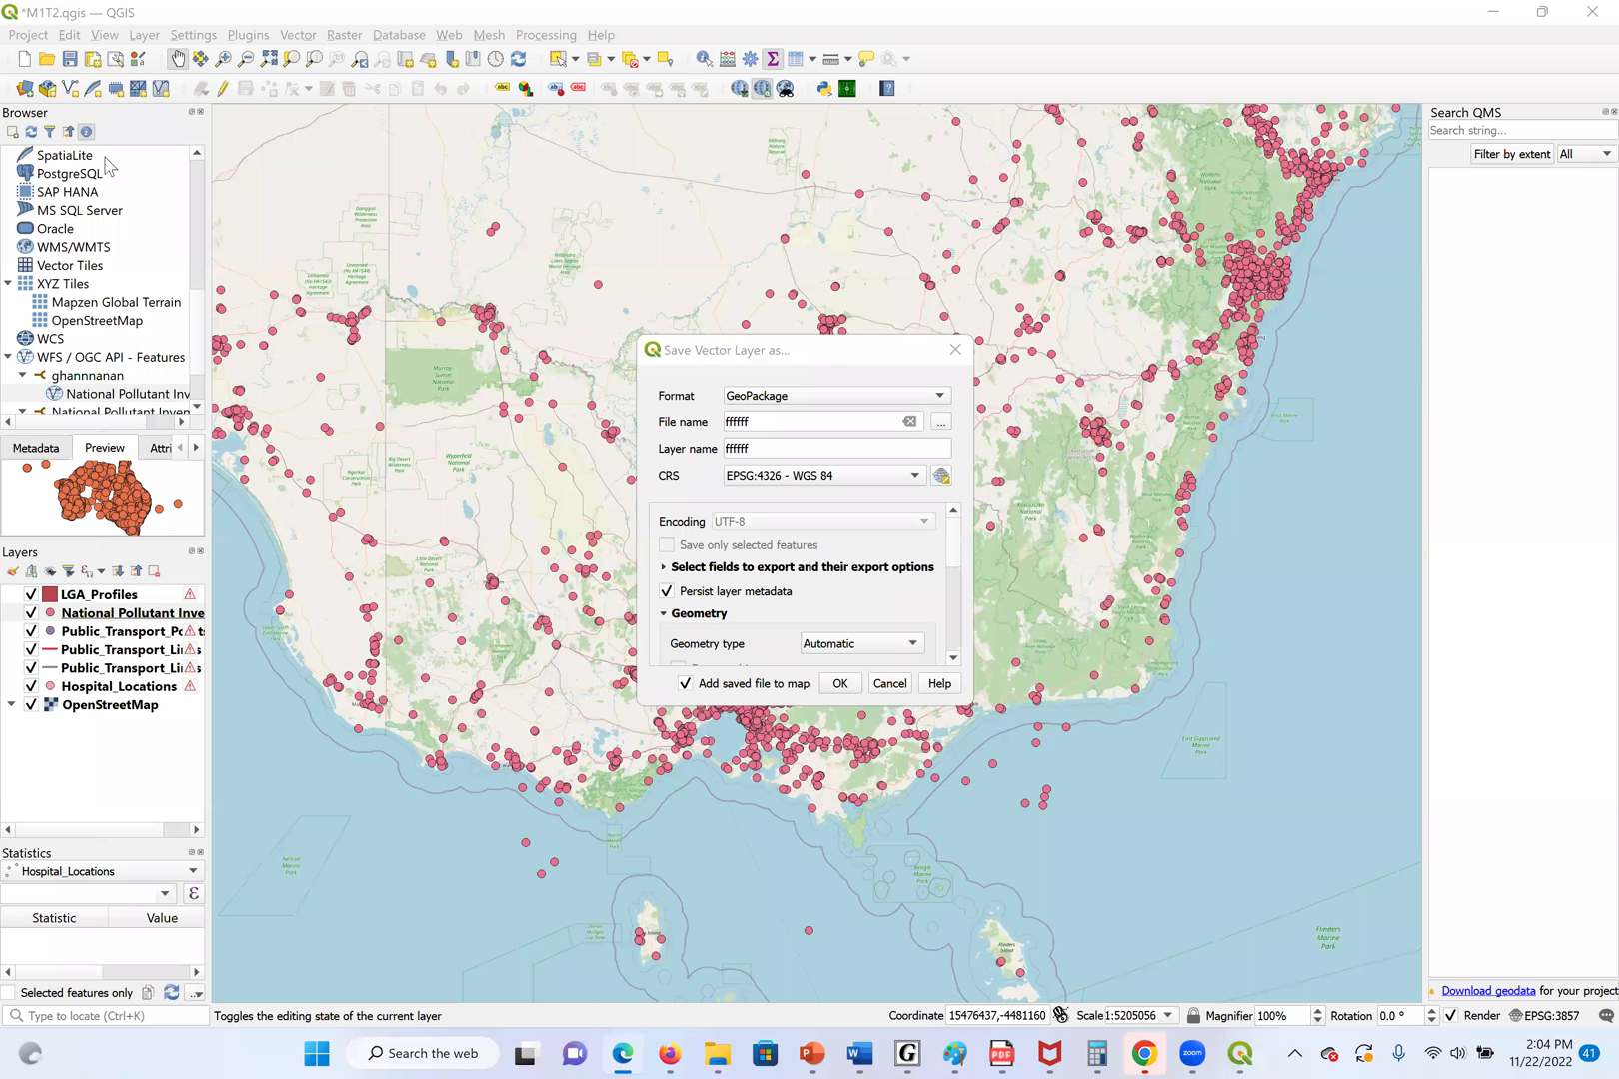
{"action": "left_click", "coordinate": [835, 686]}
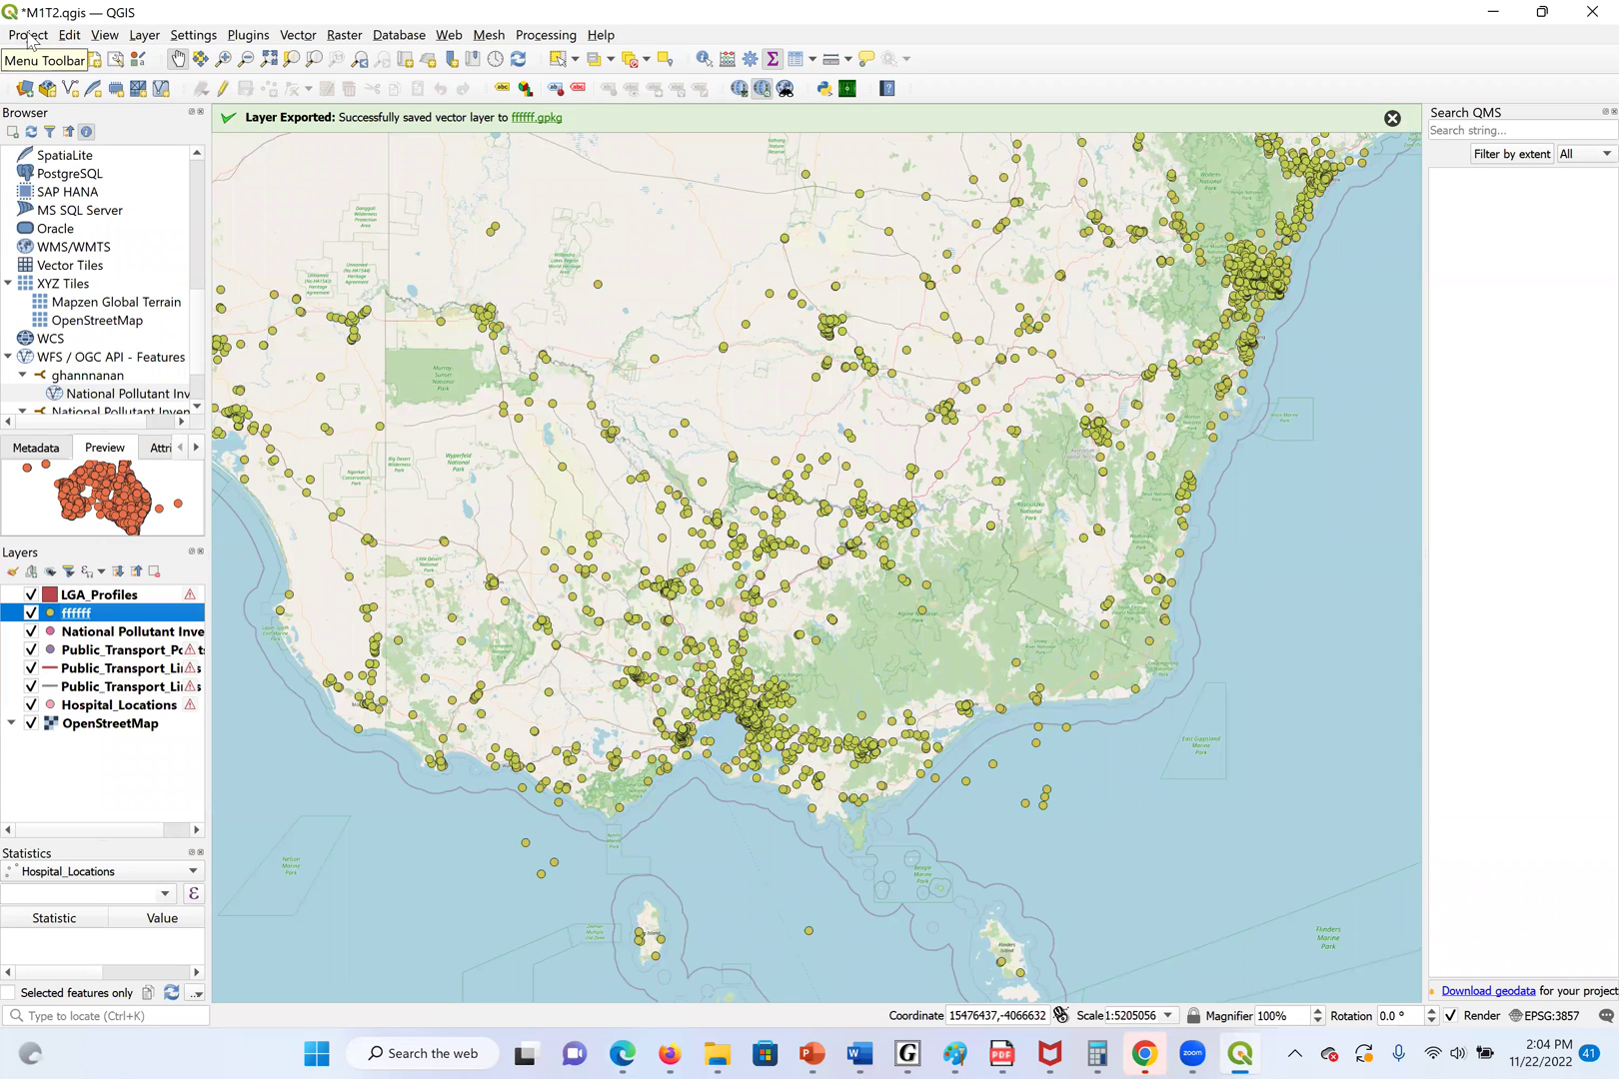
Exit QGIS and save the changes to the current project
{"action": "left_click", "coordinate": [29, 36]}
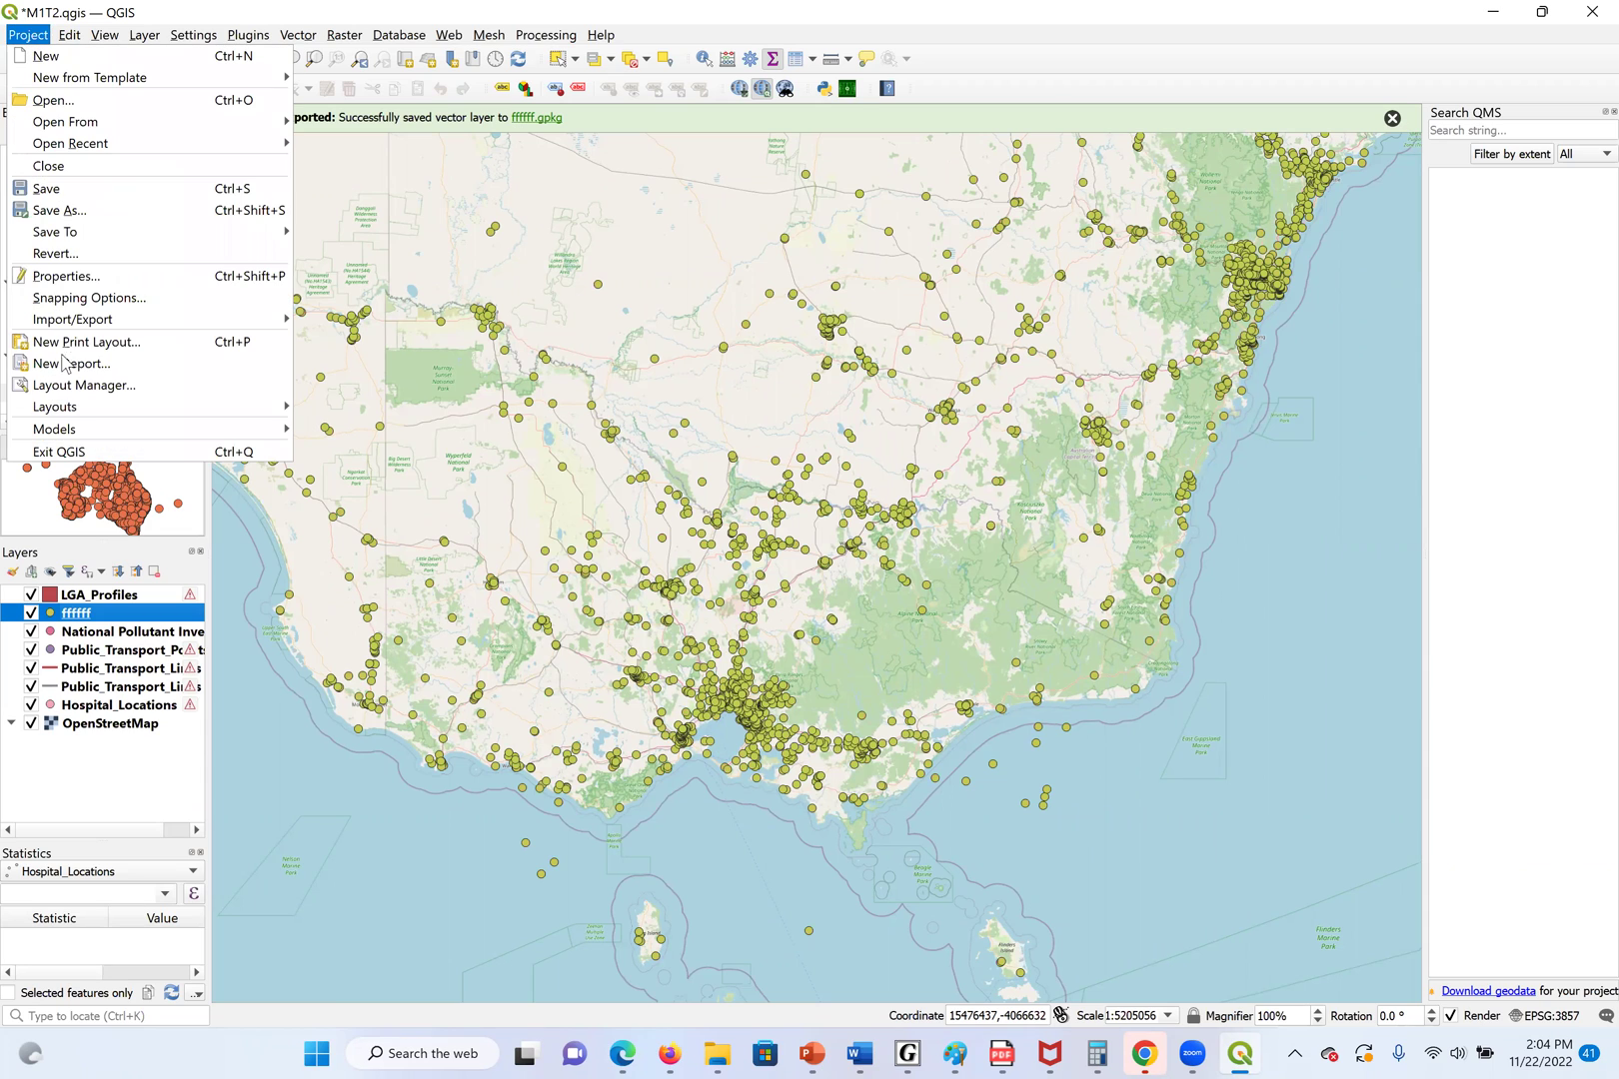
{"action": "left_click", "coordinate": [98, 452]}
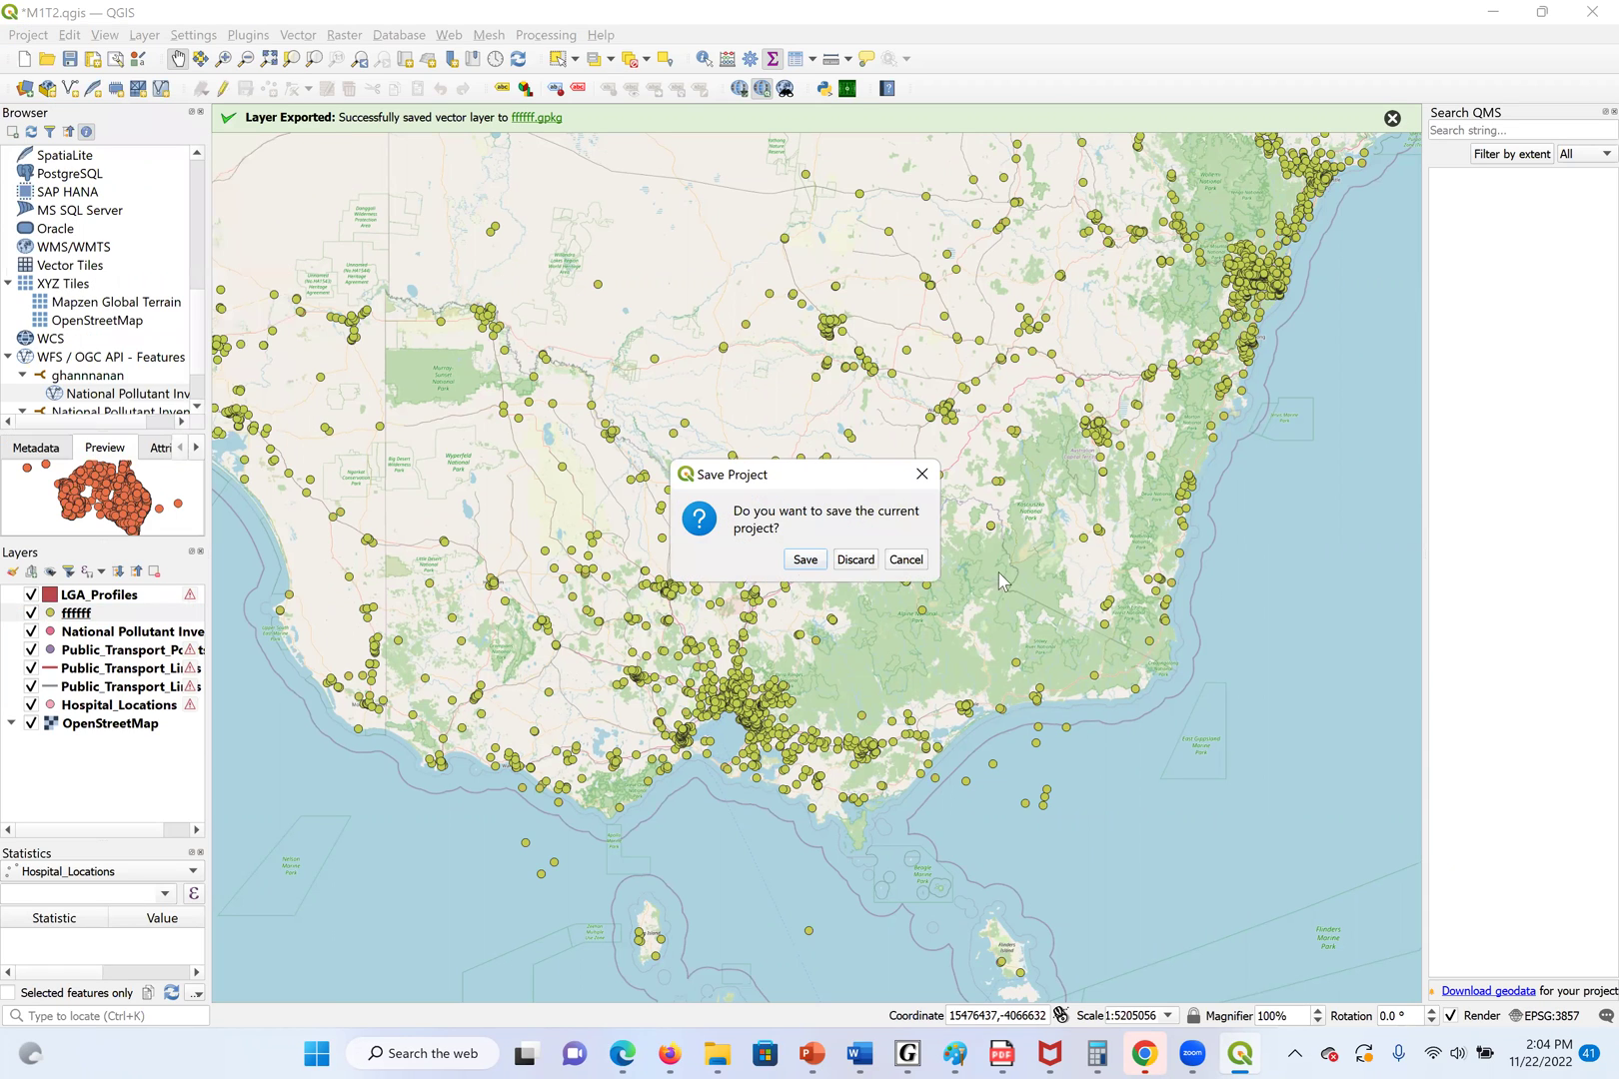
{"action": "left_click", "coordinate": [795, 562]}
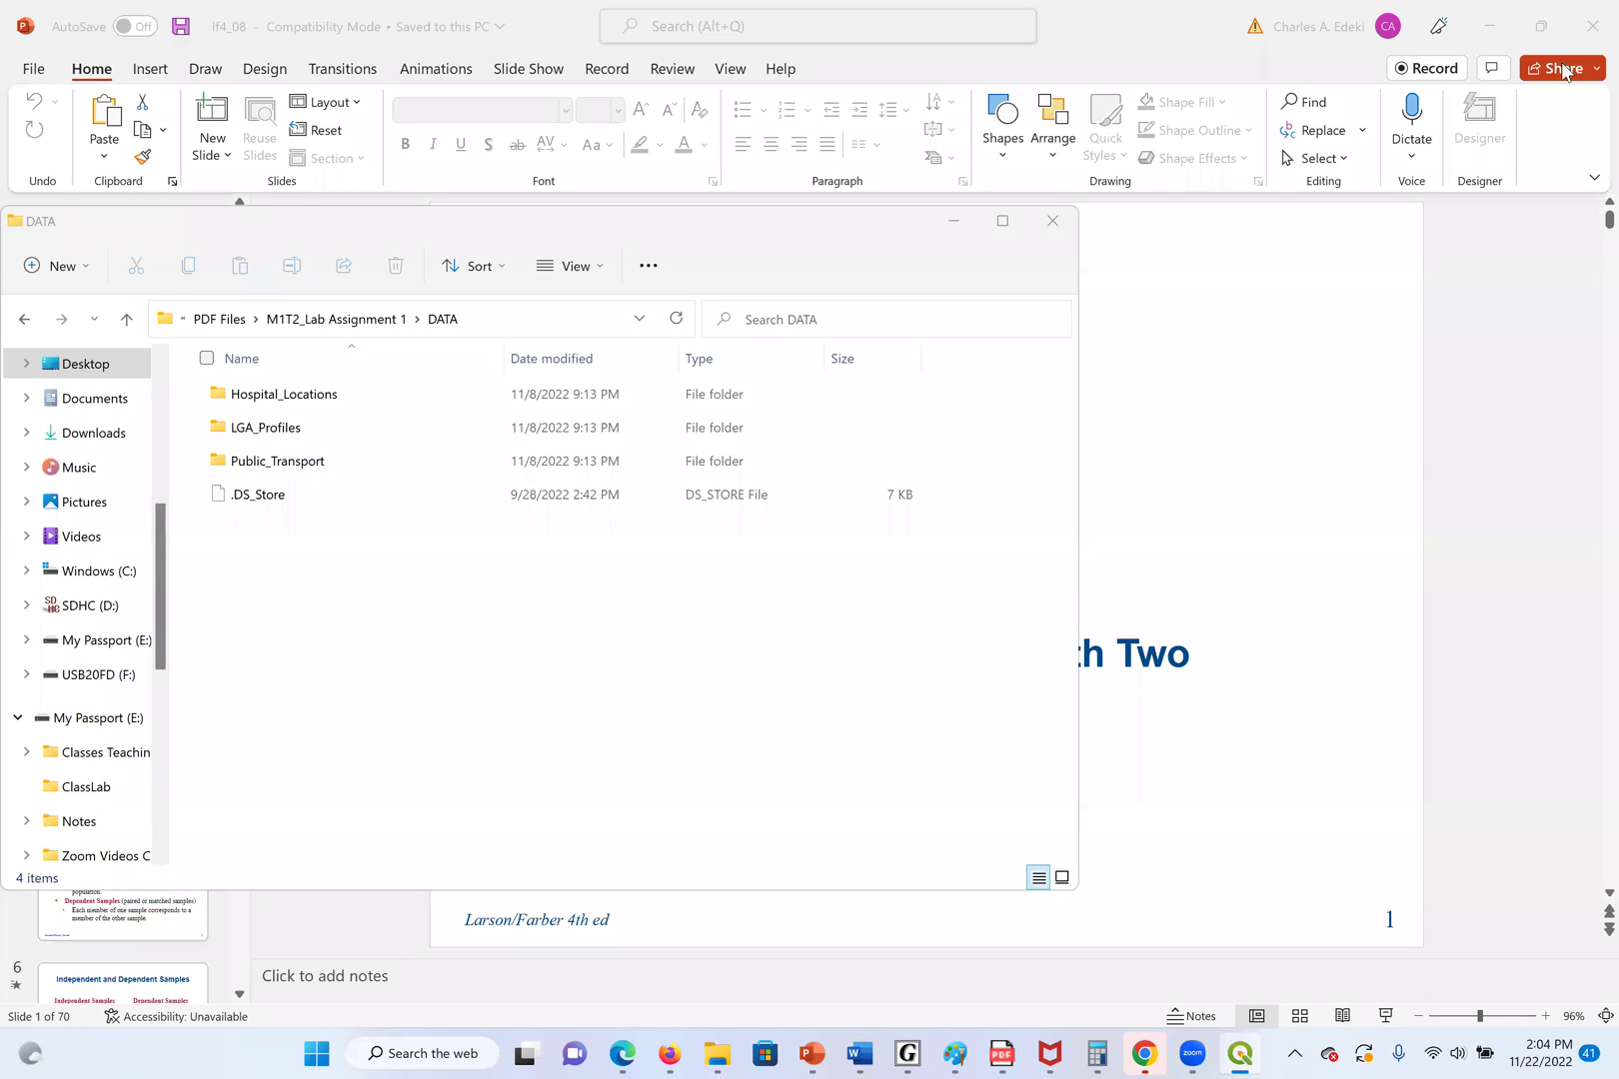